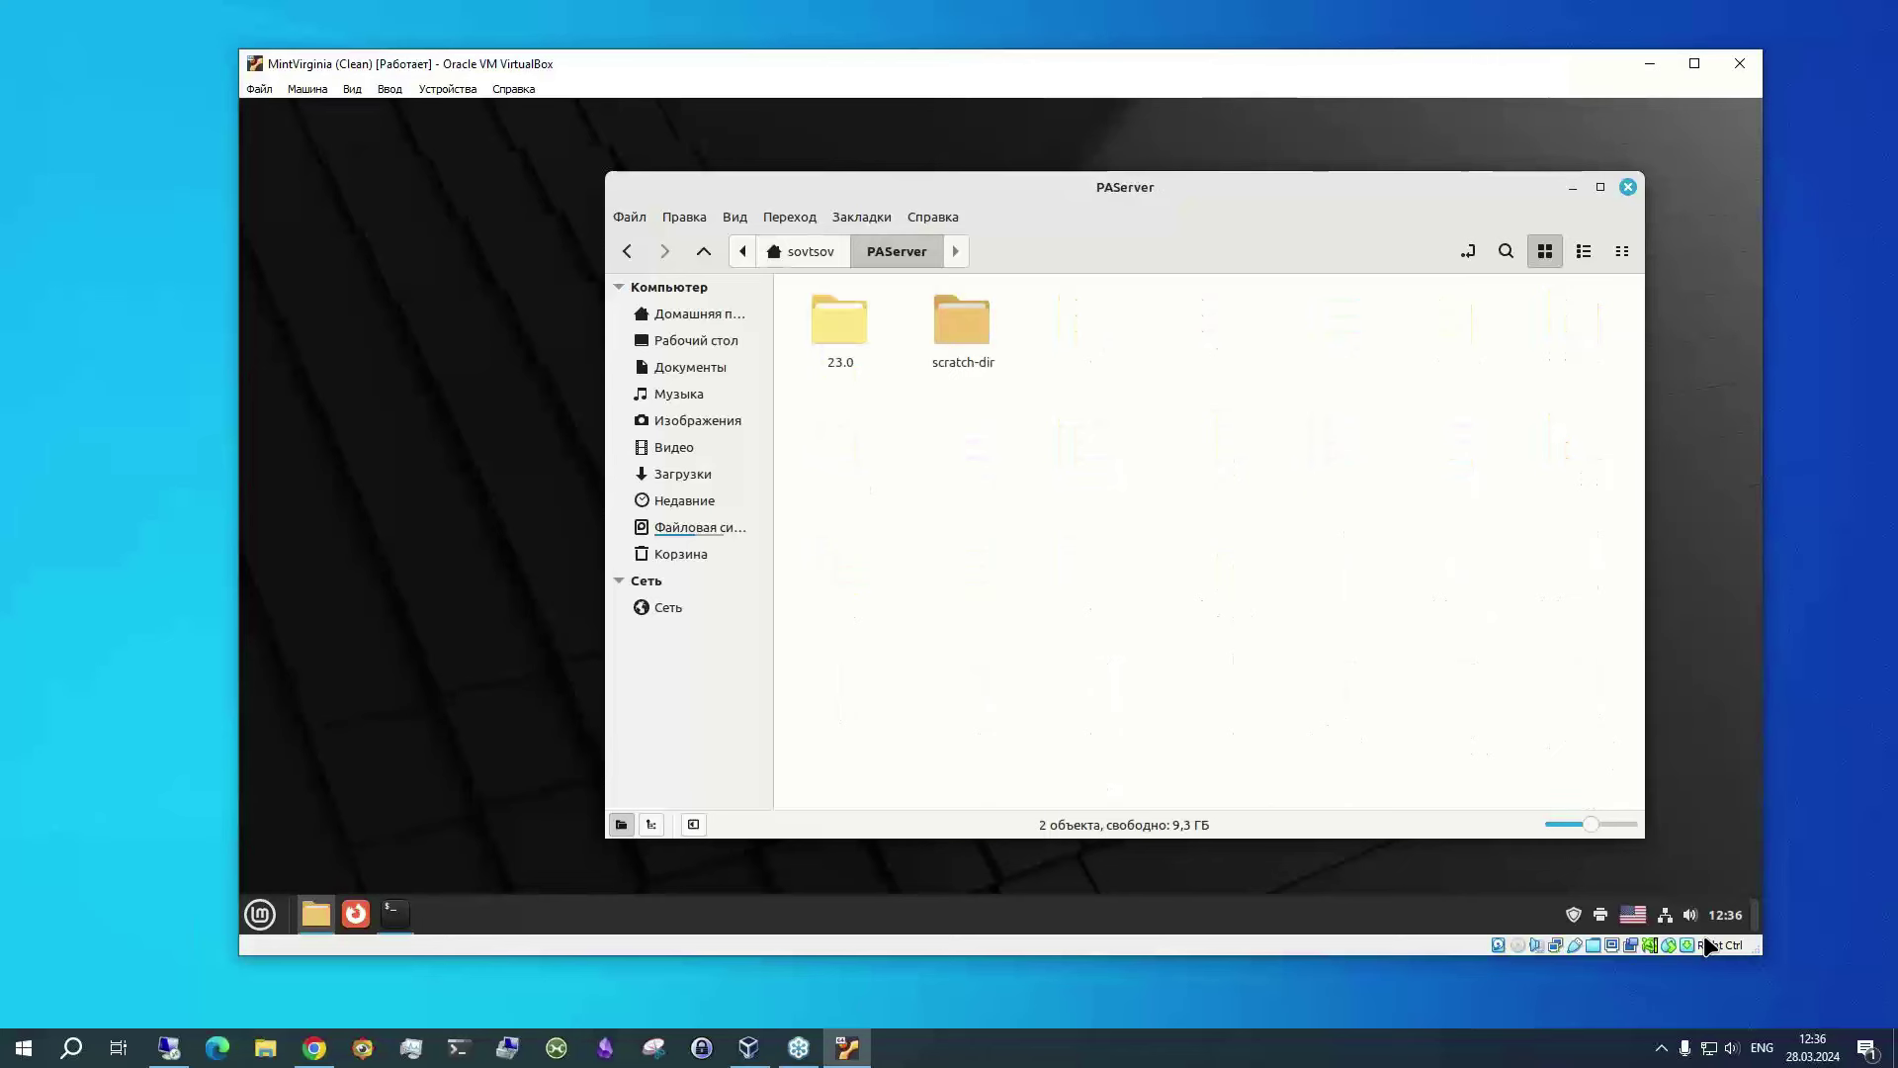
Inspect the contents of PAServer's 23.0 folder and its scratch-dir/User-Mint folder
key(Return)
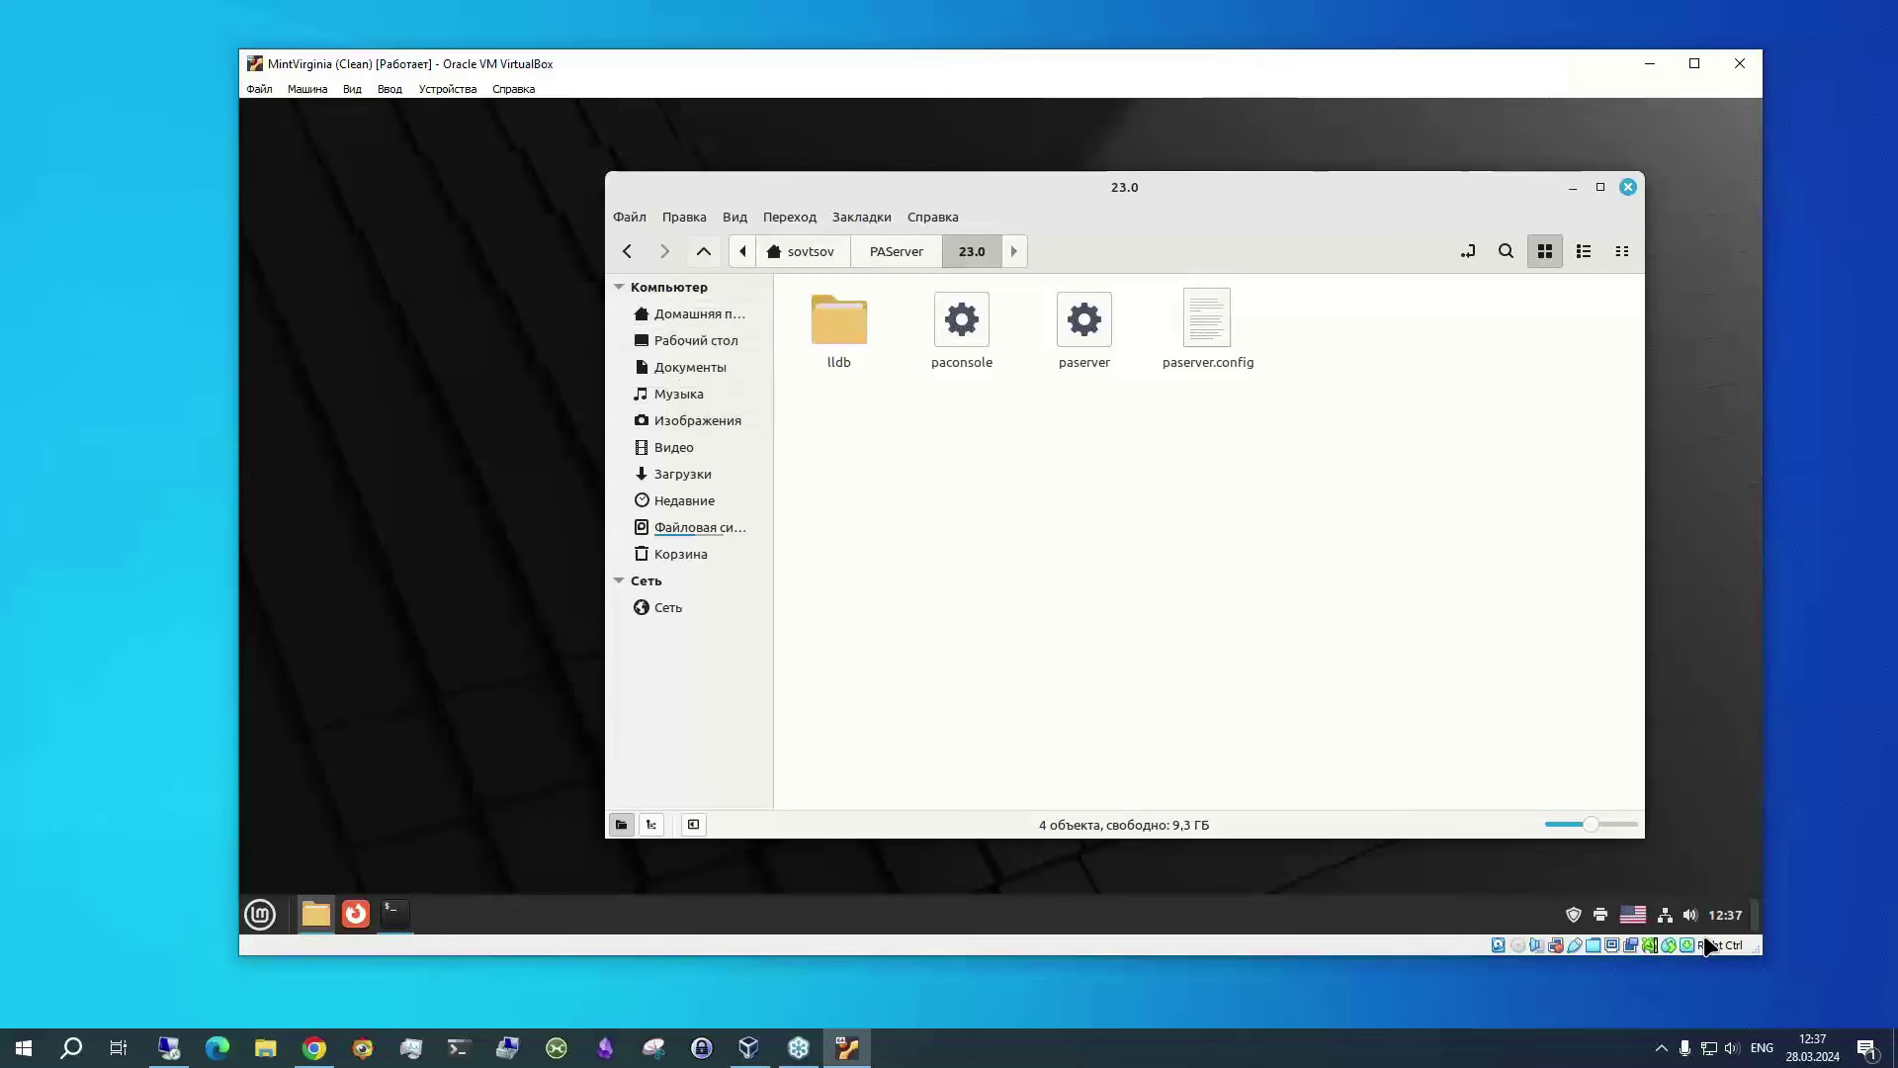
key(alt+Up)
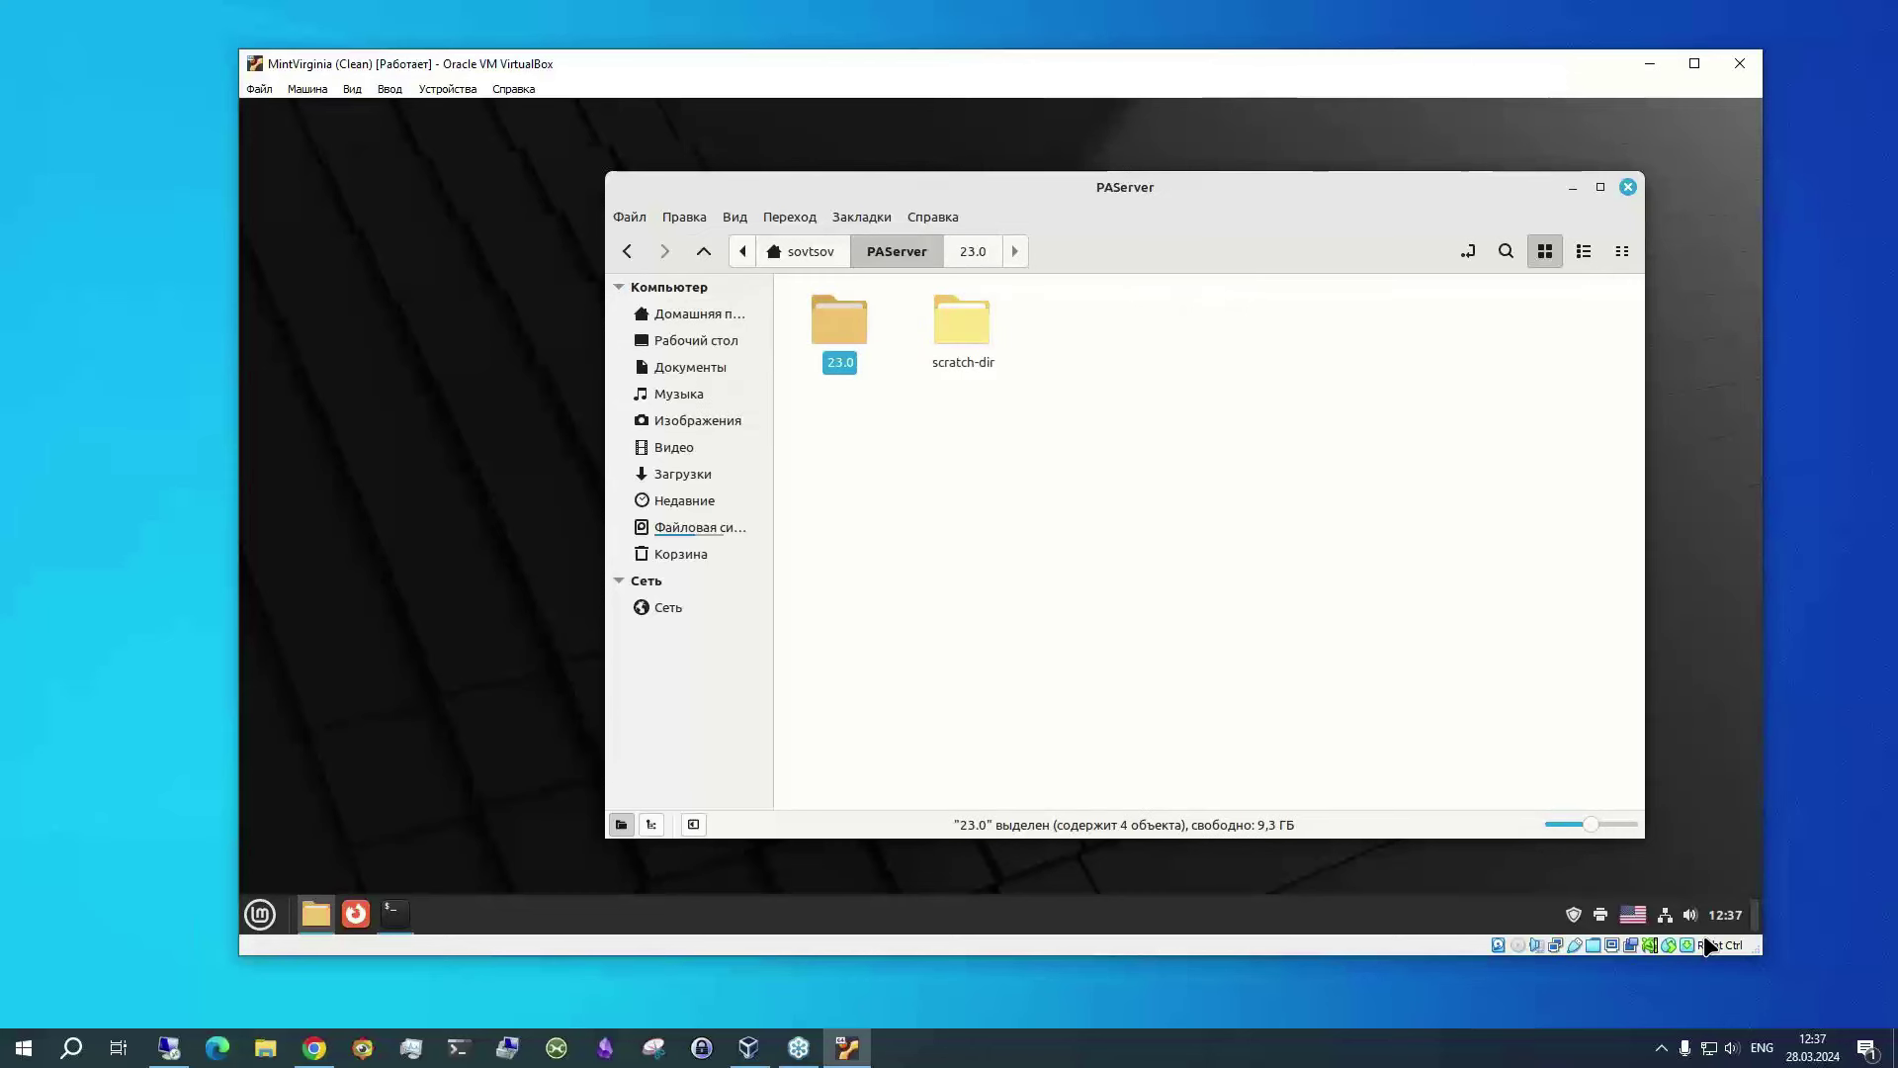
key(Right)
key(Return)
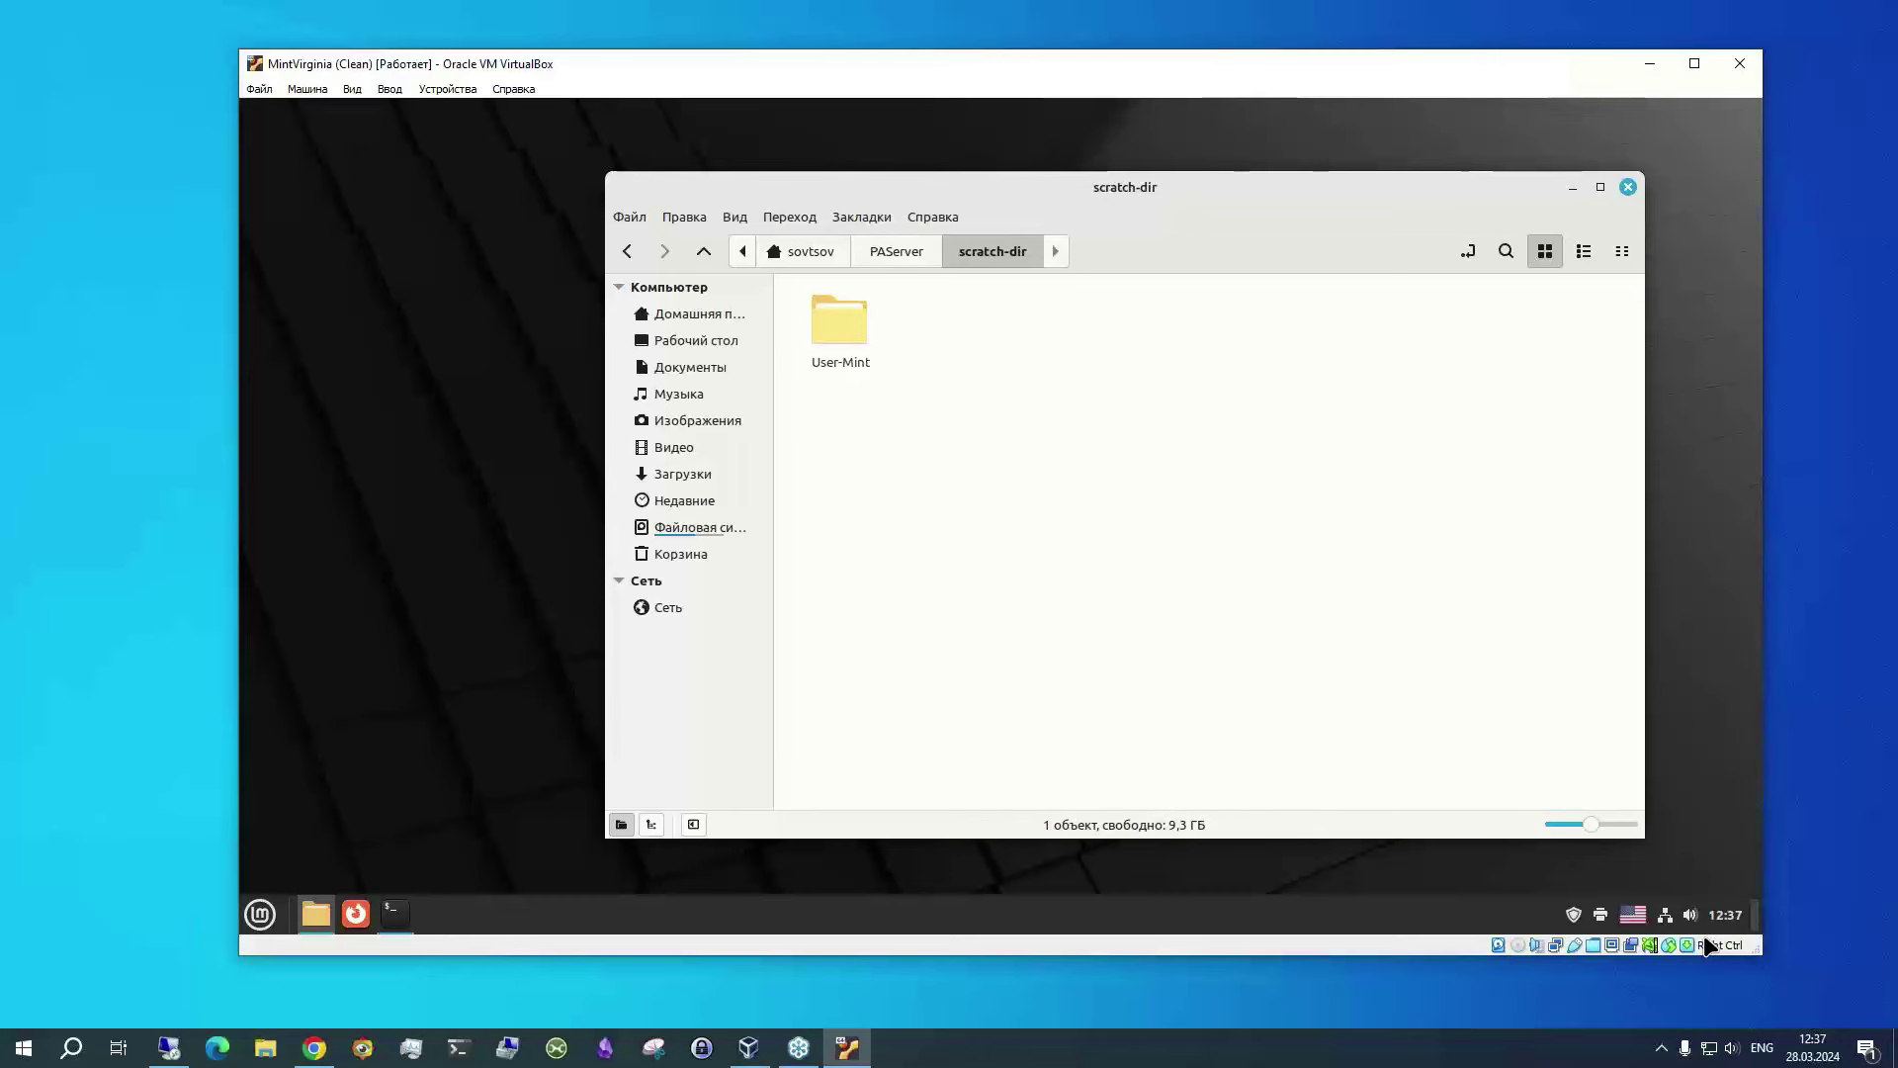
key(Right)
key(Return)
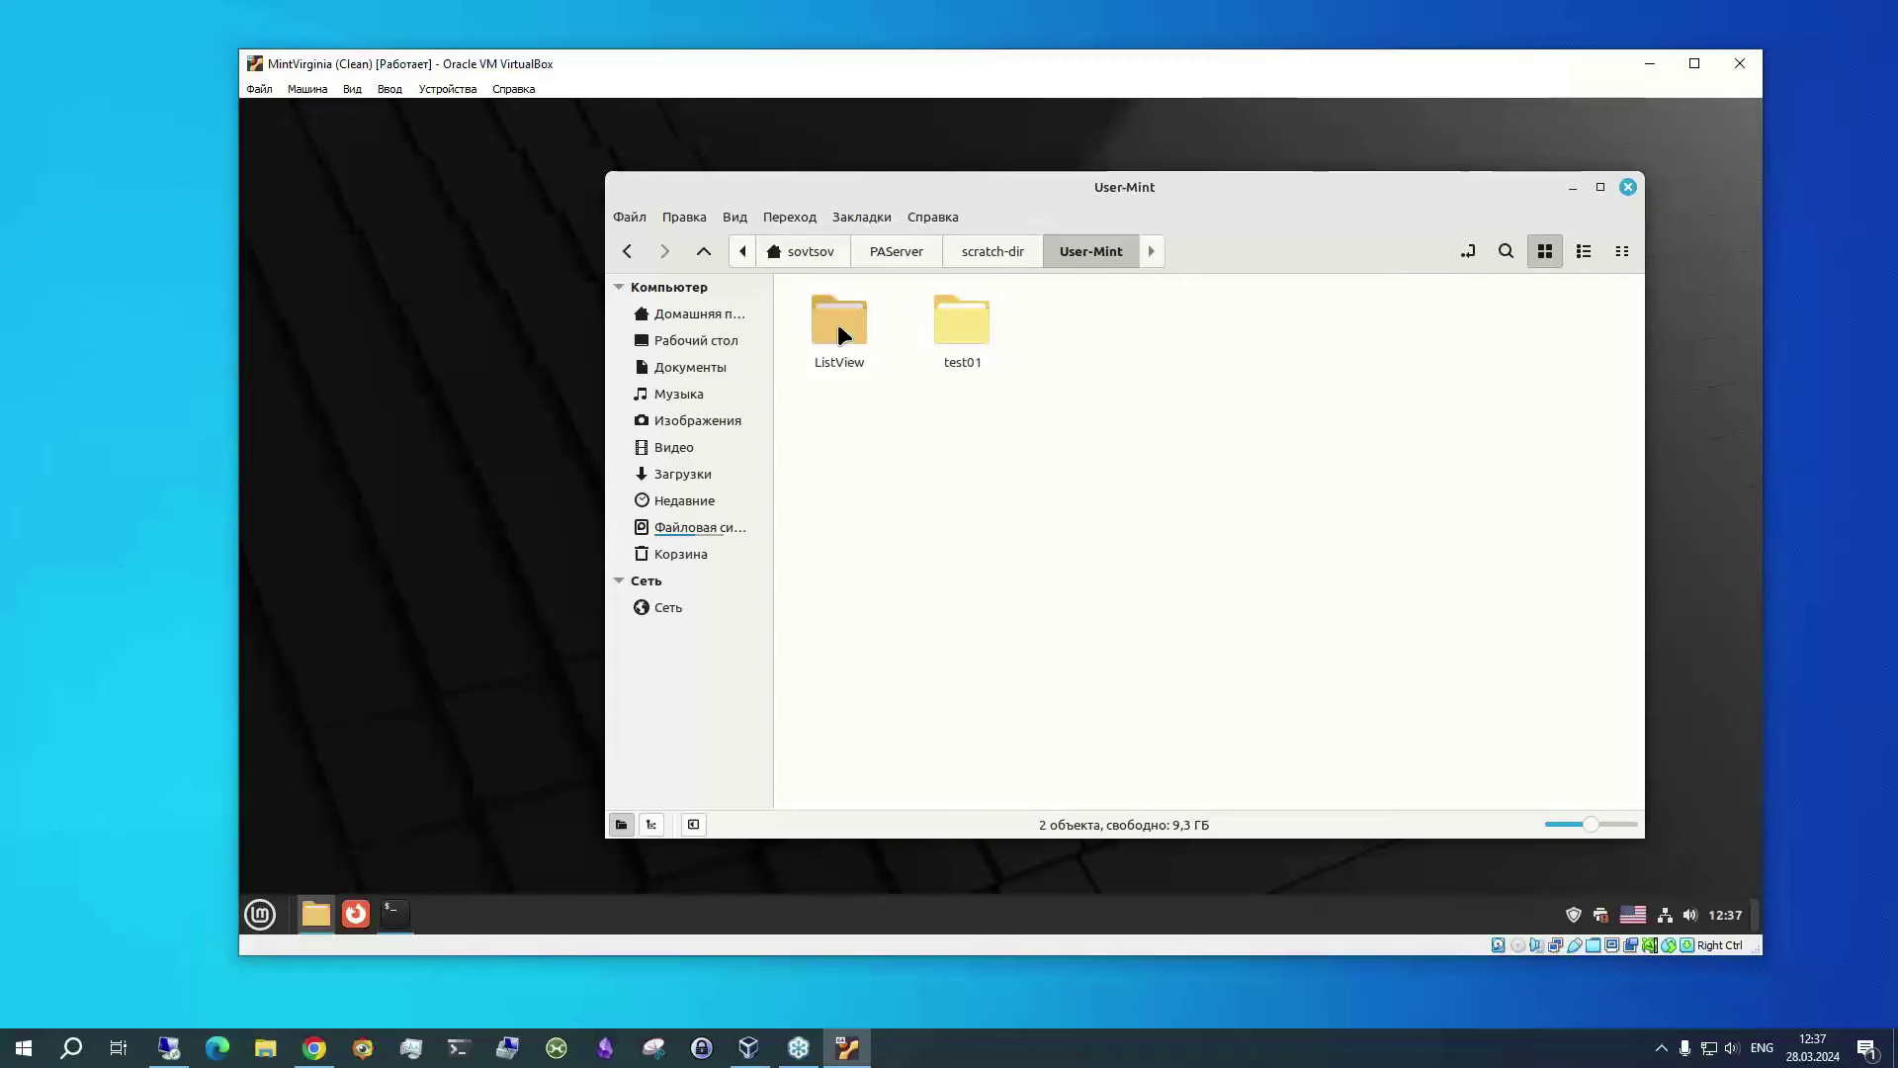
Move the User-Mint file manager window slightly up and to the left on the virtual machine's desktop
key(alt+F7)
key(Left)
key(Left)
key(Left)
key(Left)
key(Left)
key(Left)
key(Up)
key(Up)
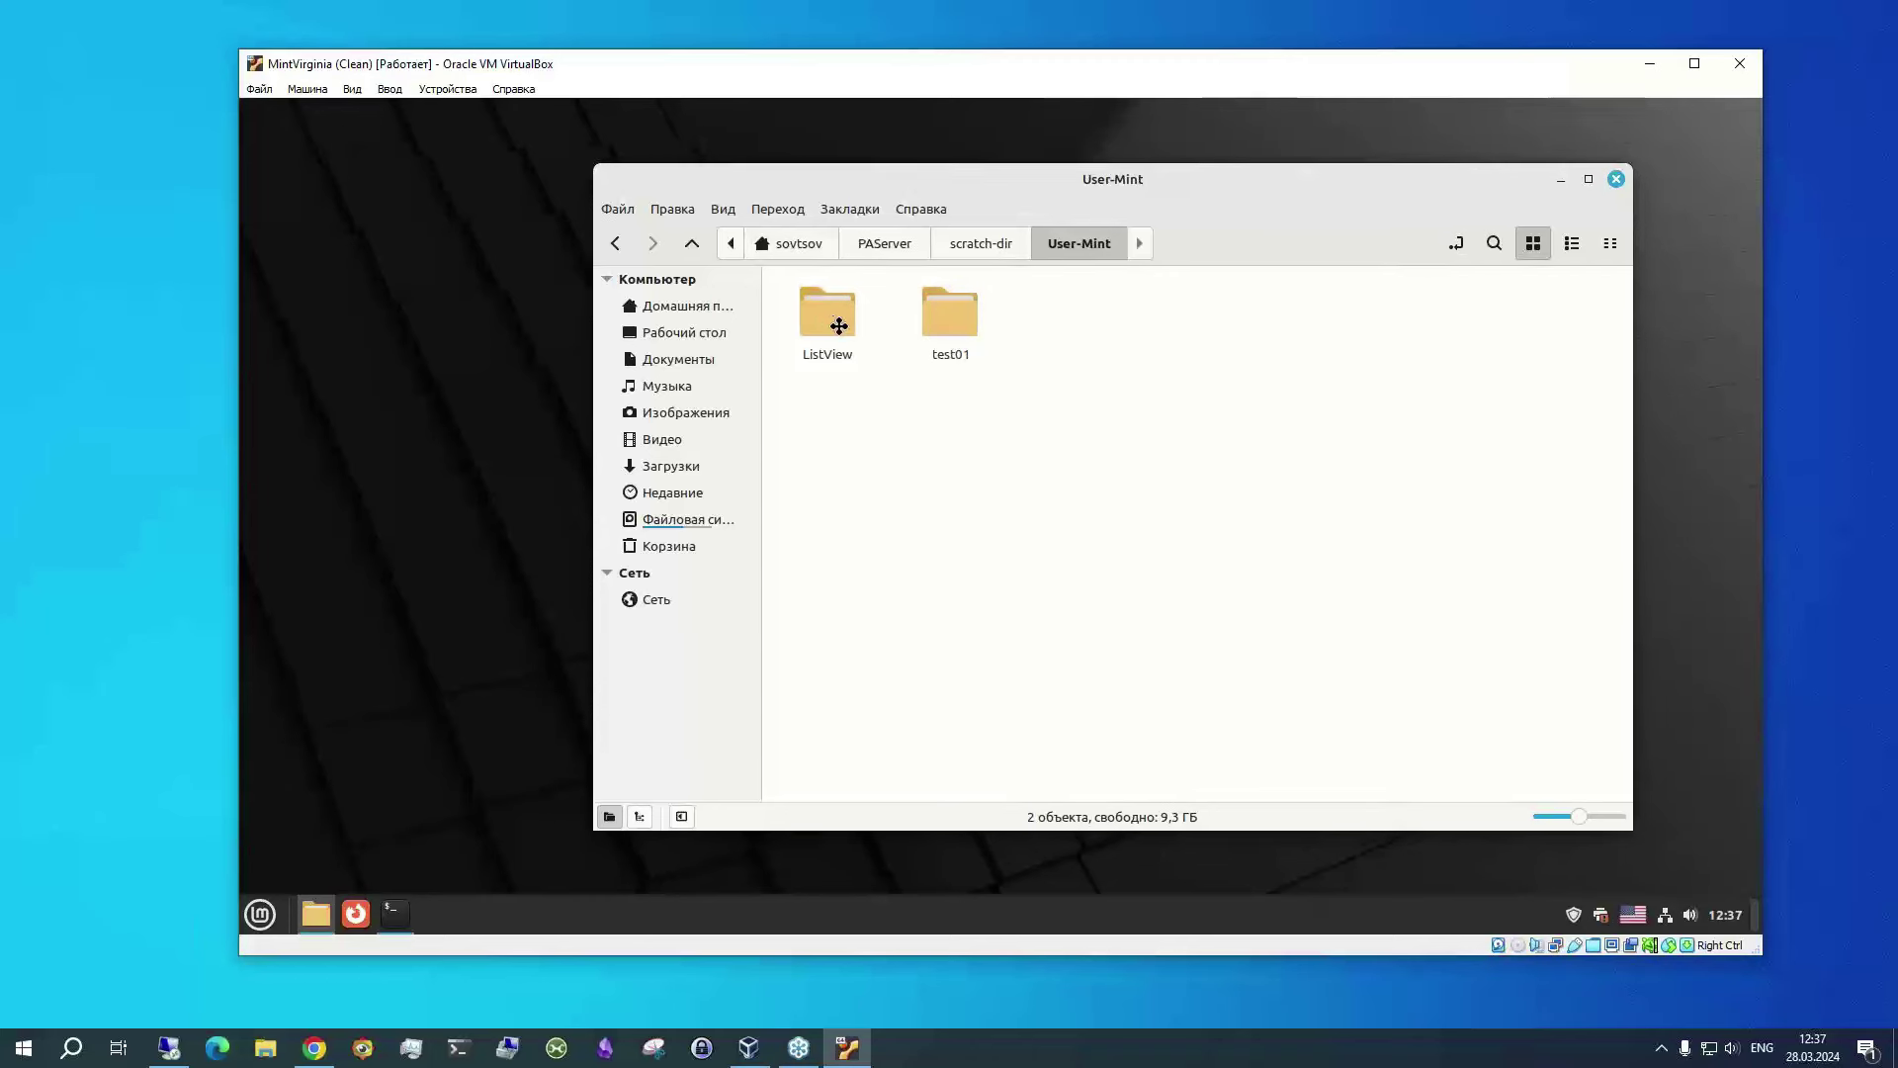
key(Return)
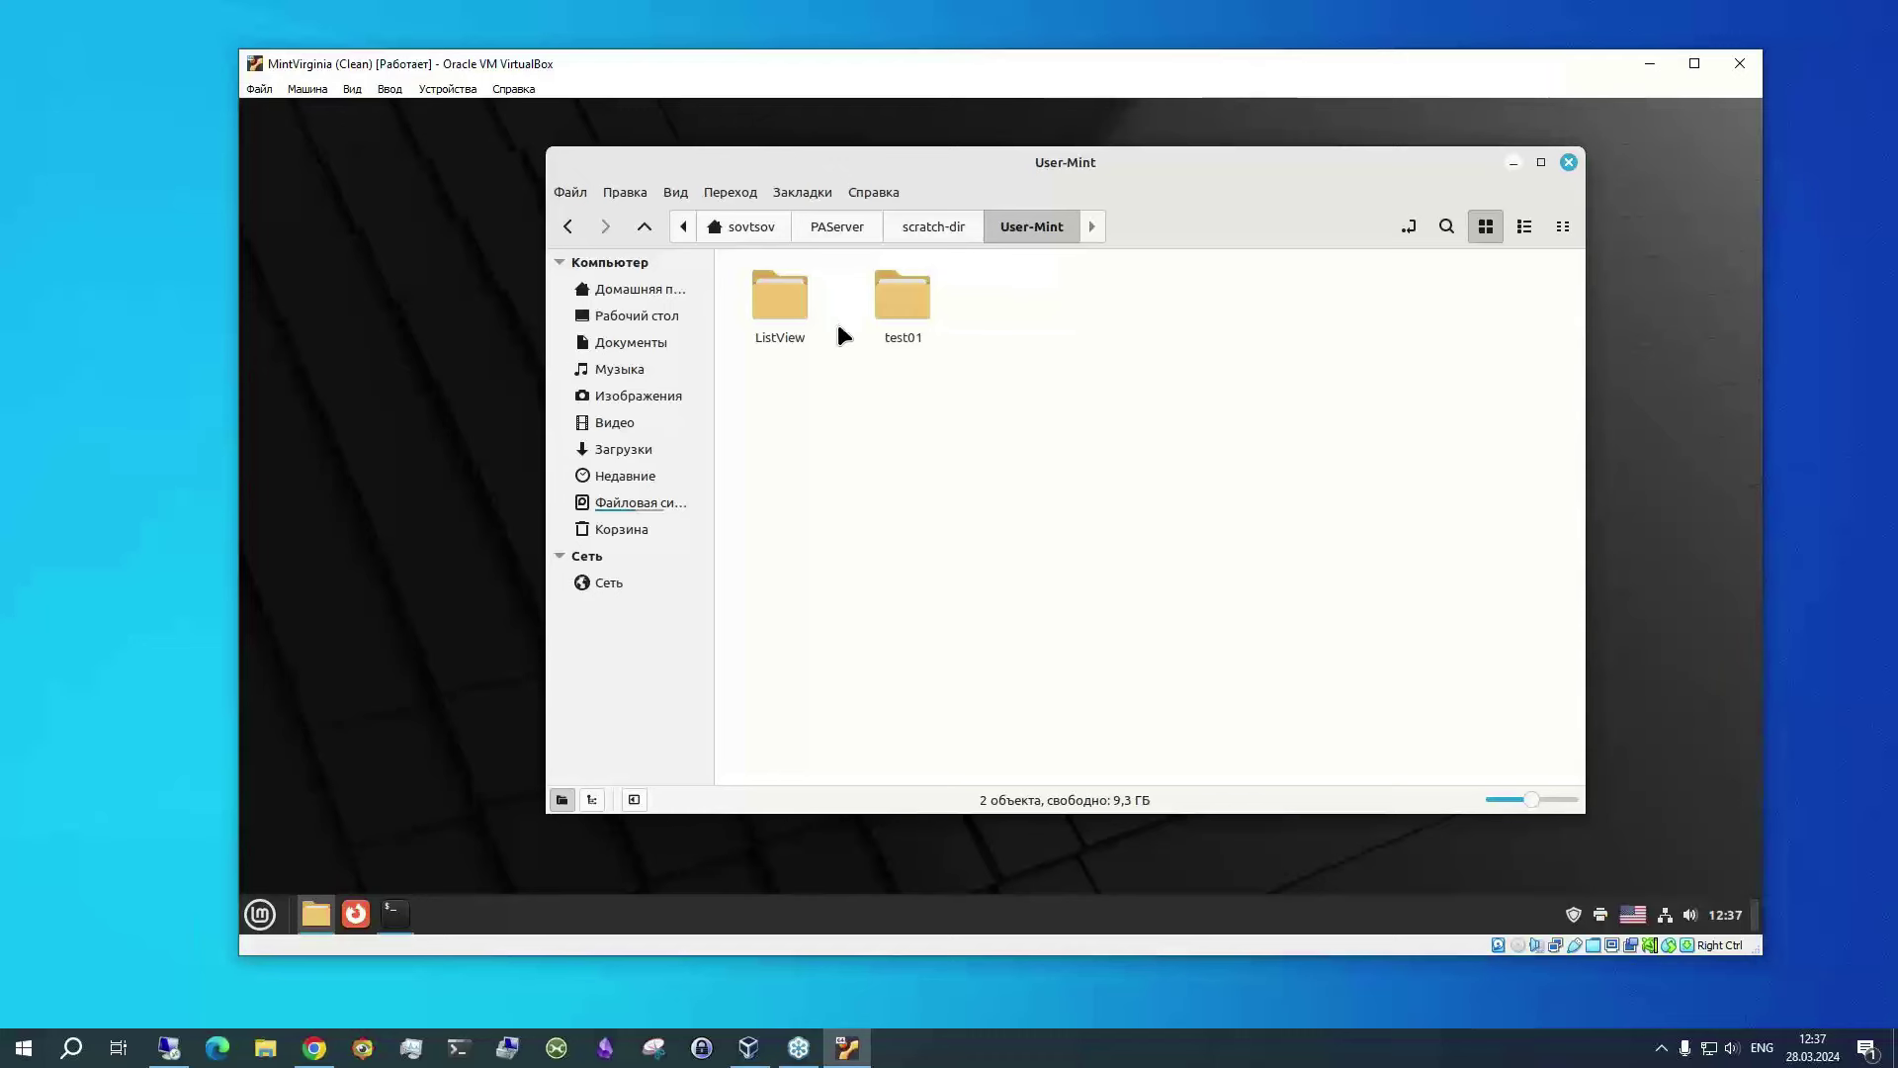
Minimize the virtual machine window and launch RAD Studio 12 on the host
click(1650, 65)
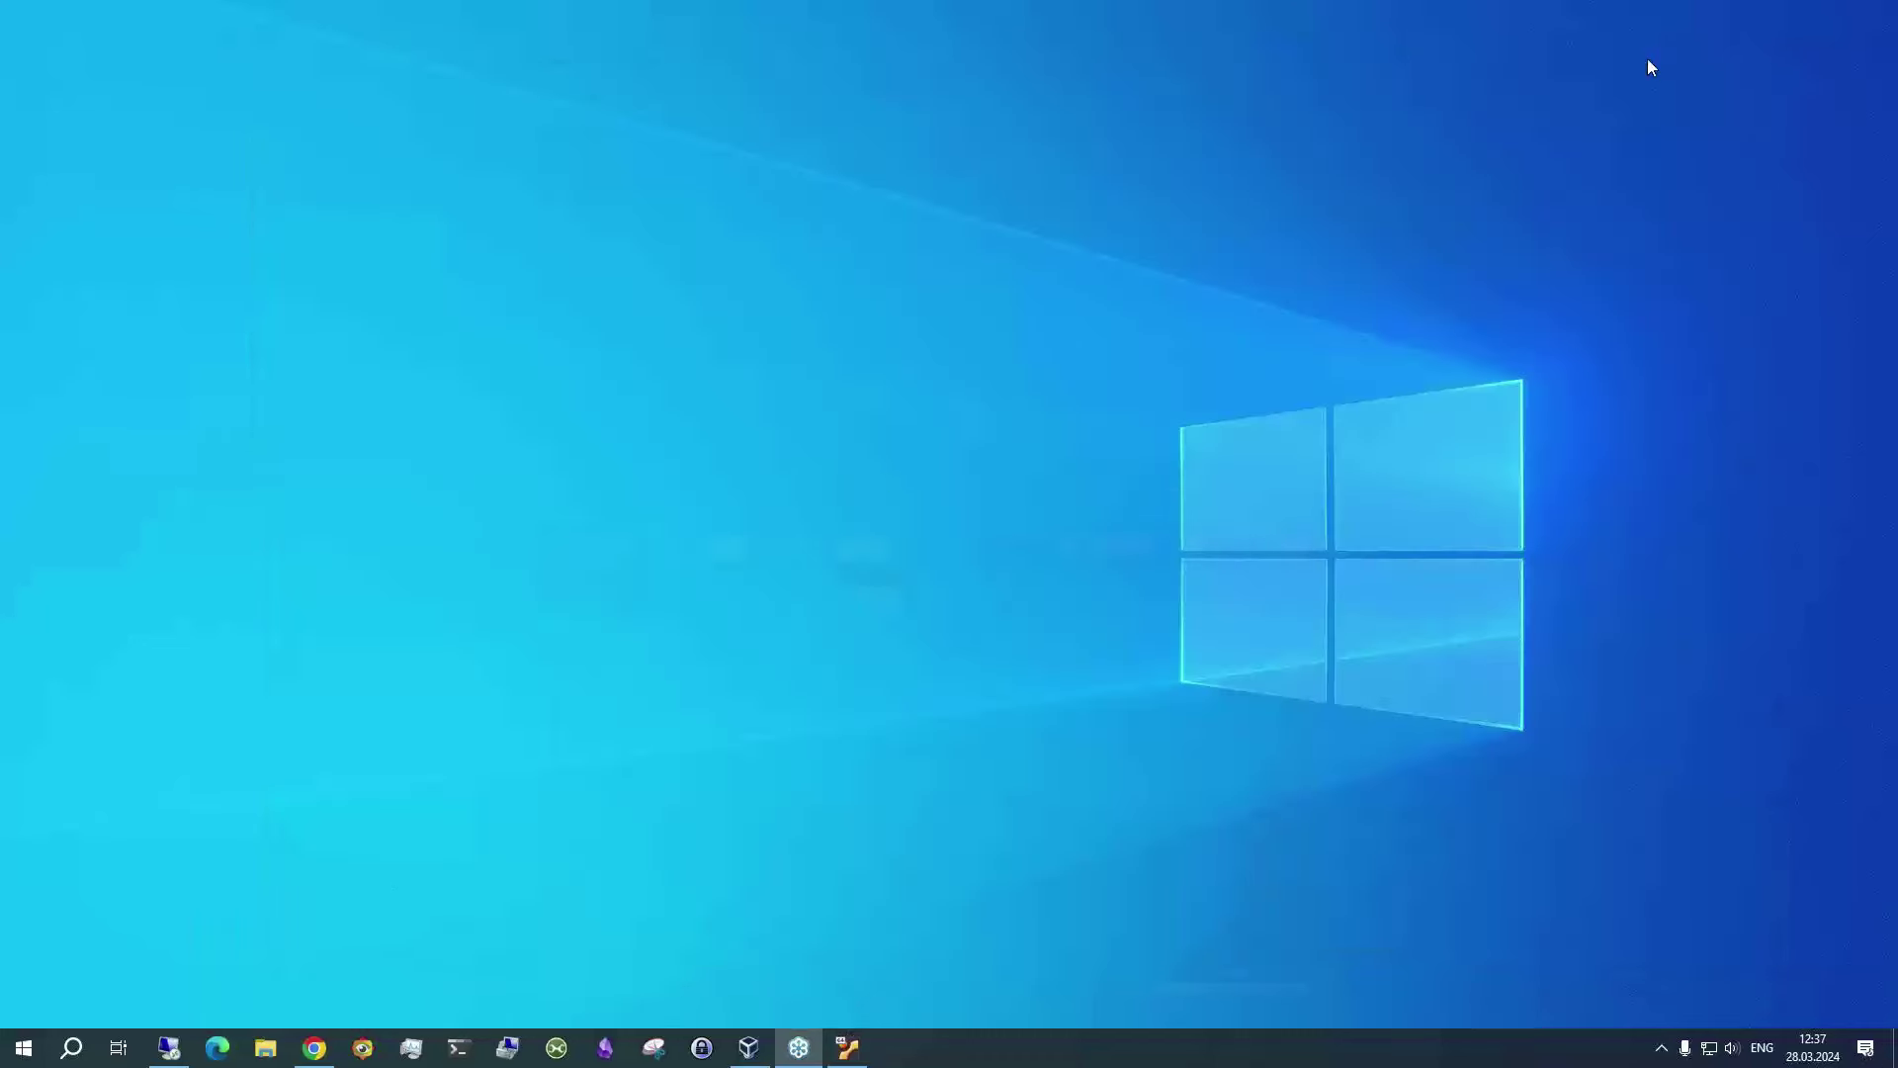
click(22, 1053)
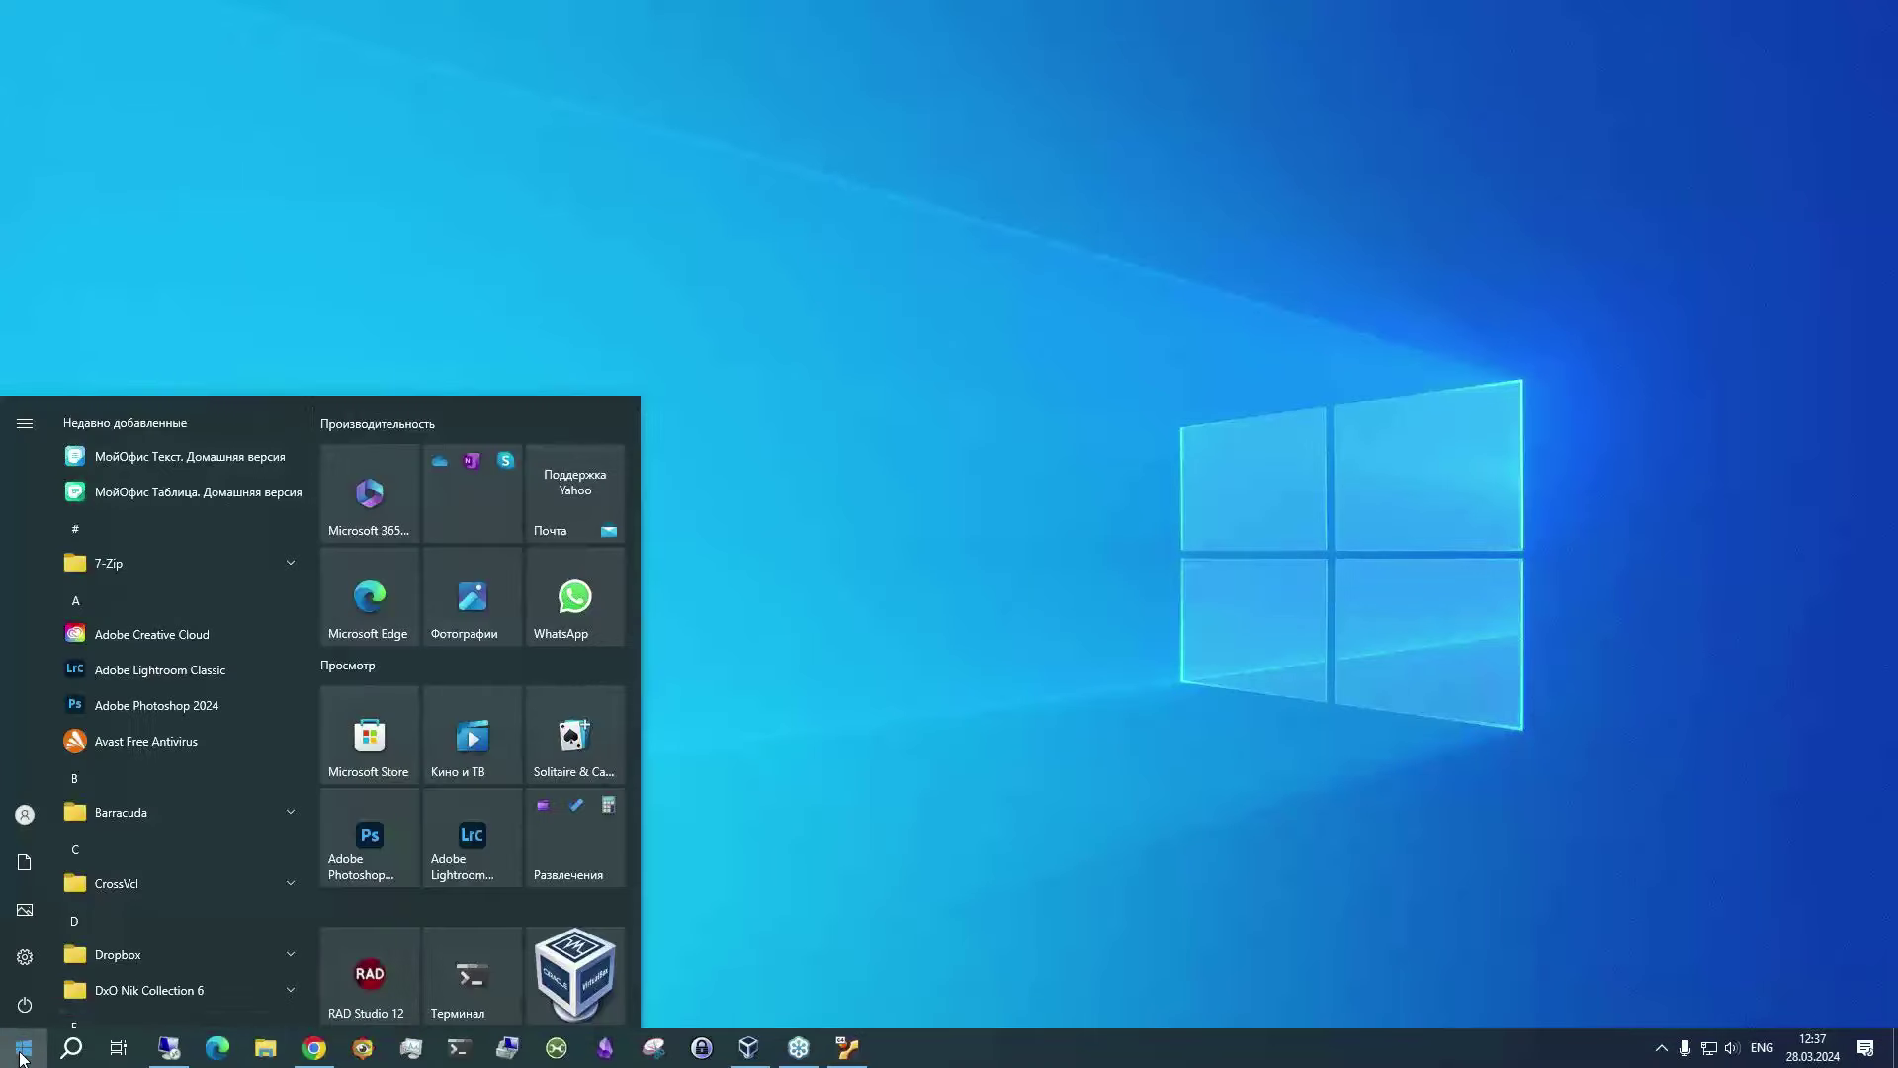
click(360, 989)
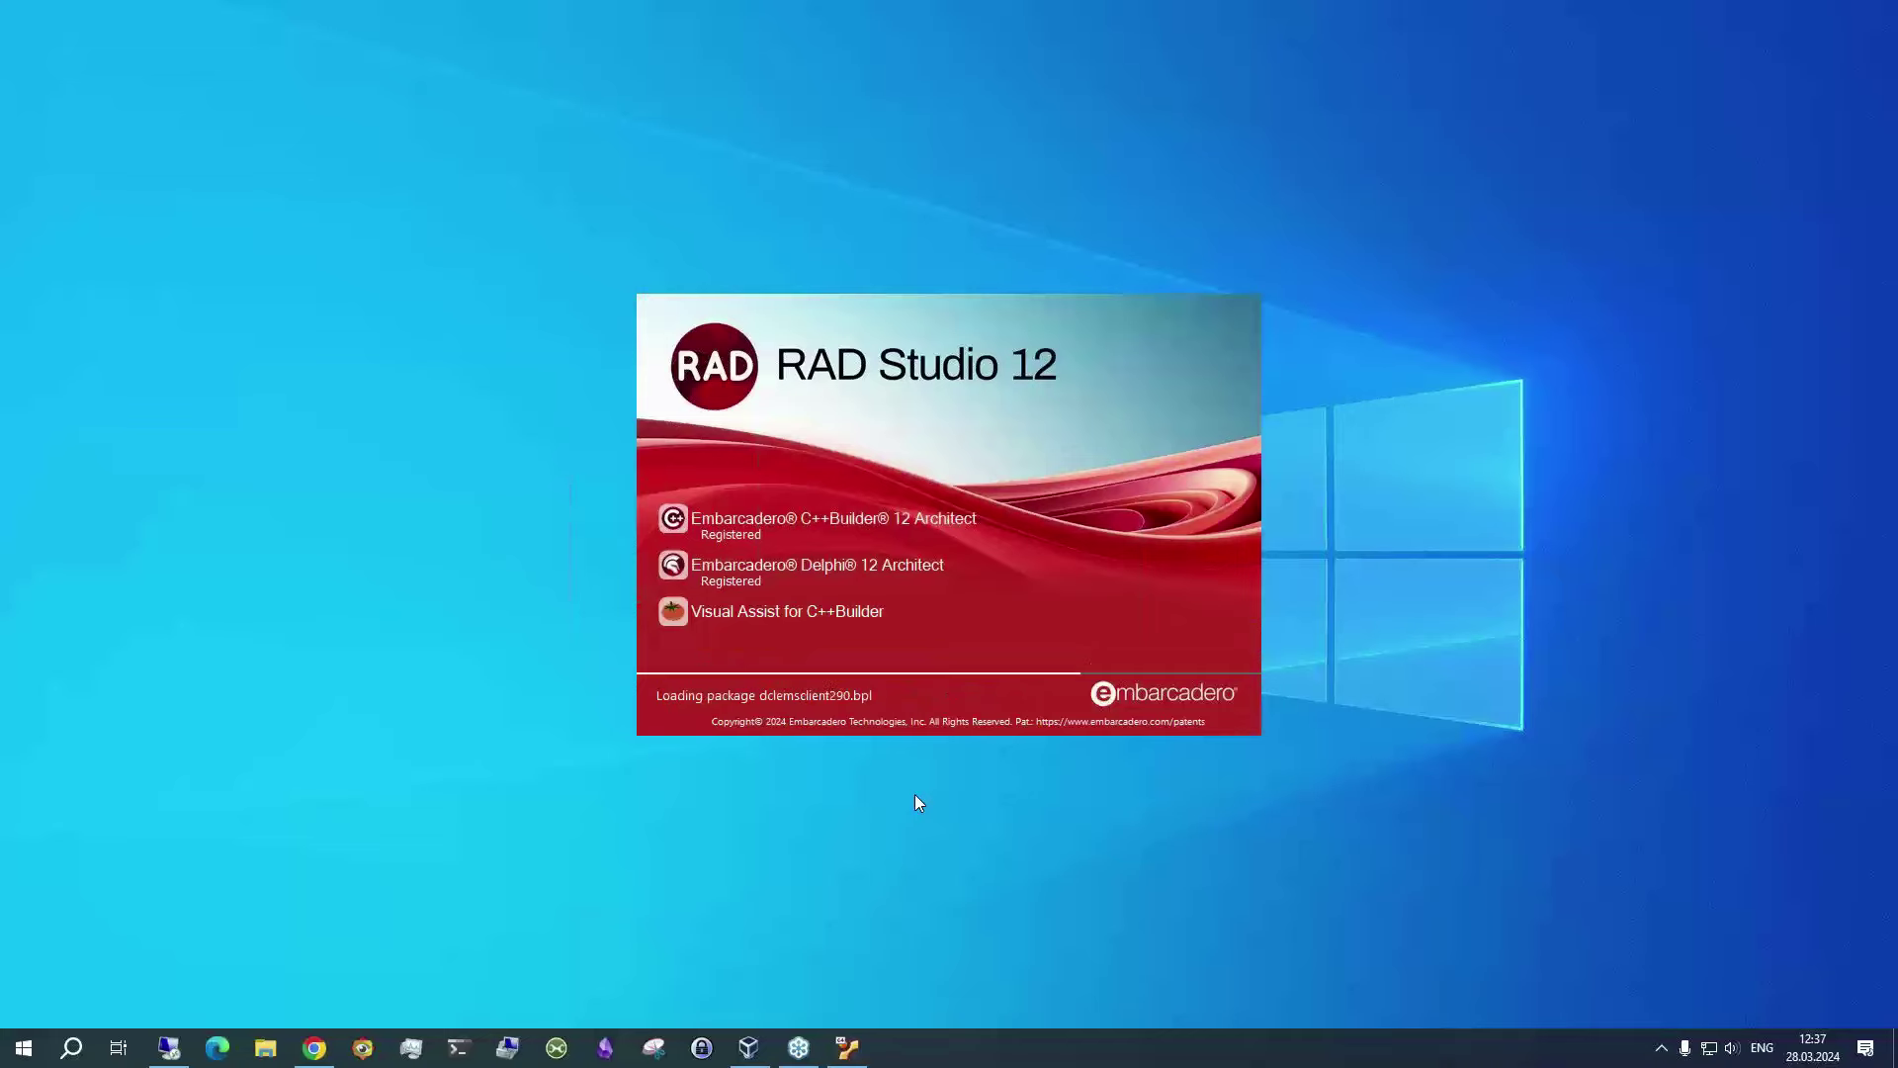
Bring the MintVirginia virtual machine forward, shrink and reposition its window over RAD Studio, and leave its terminal showing instead of the file manager
click(843, 1038)
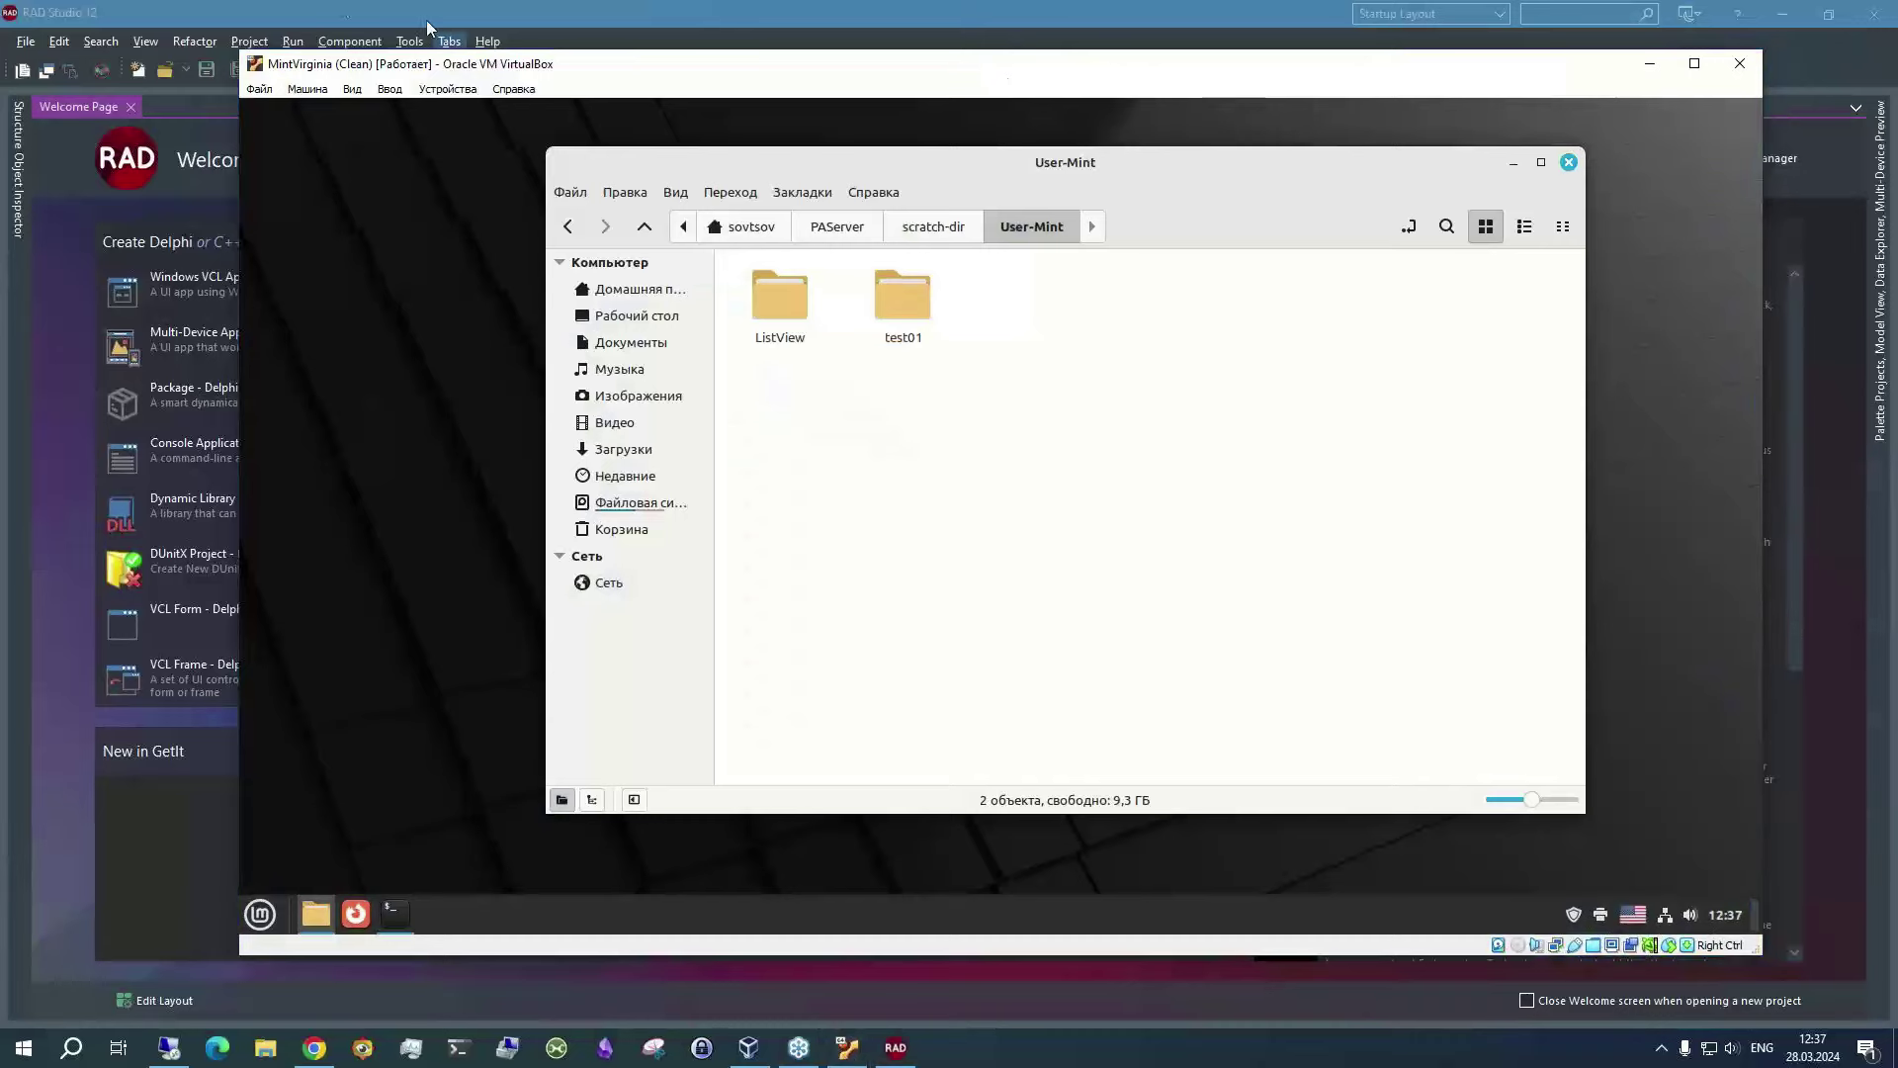
drag(245, 55, 813, 160)
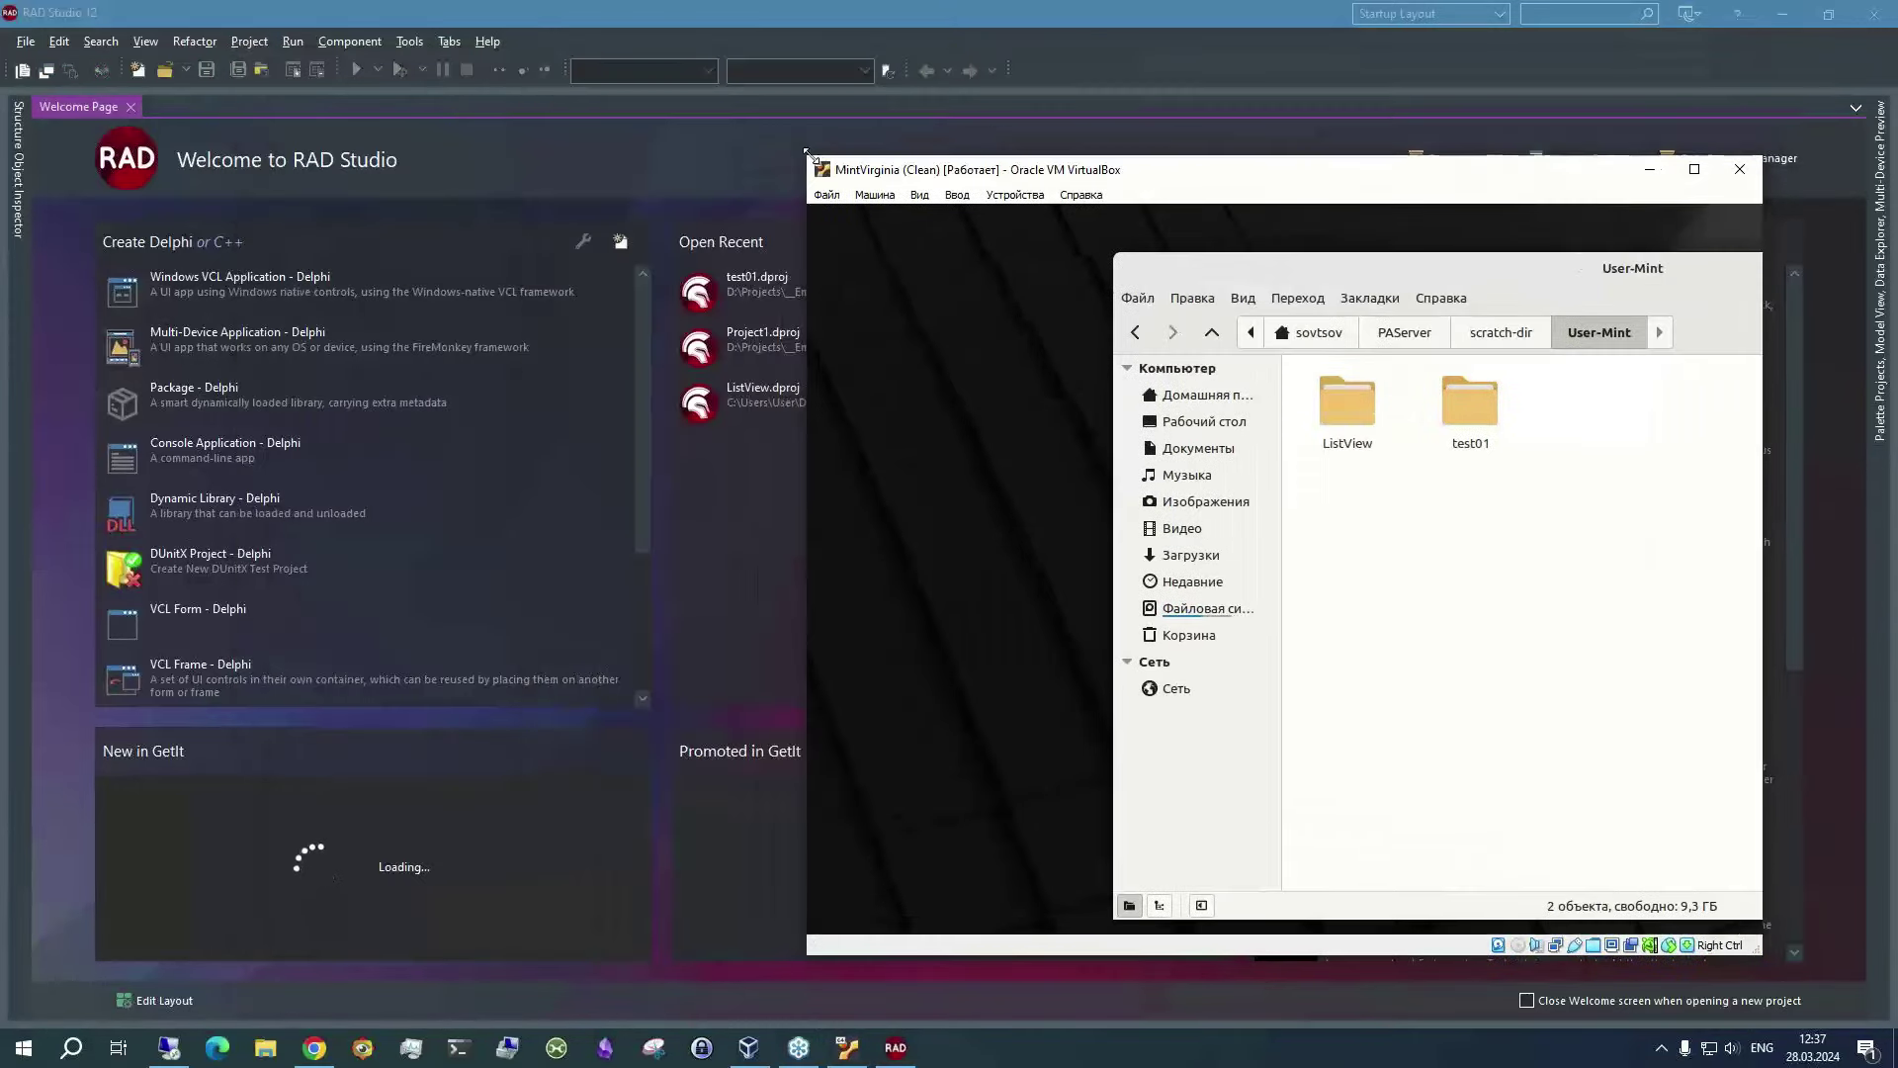
click(1691, 244)
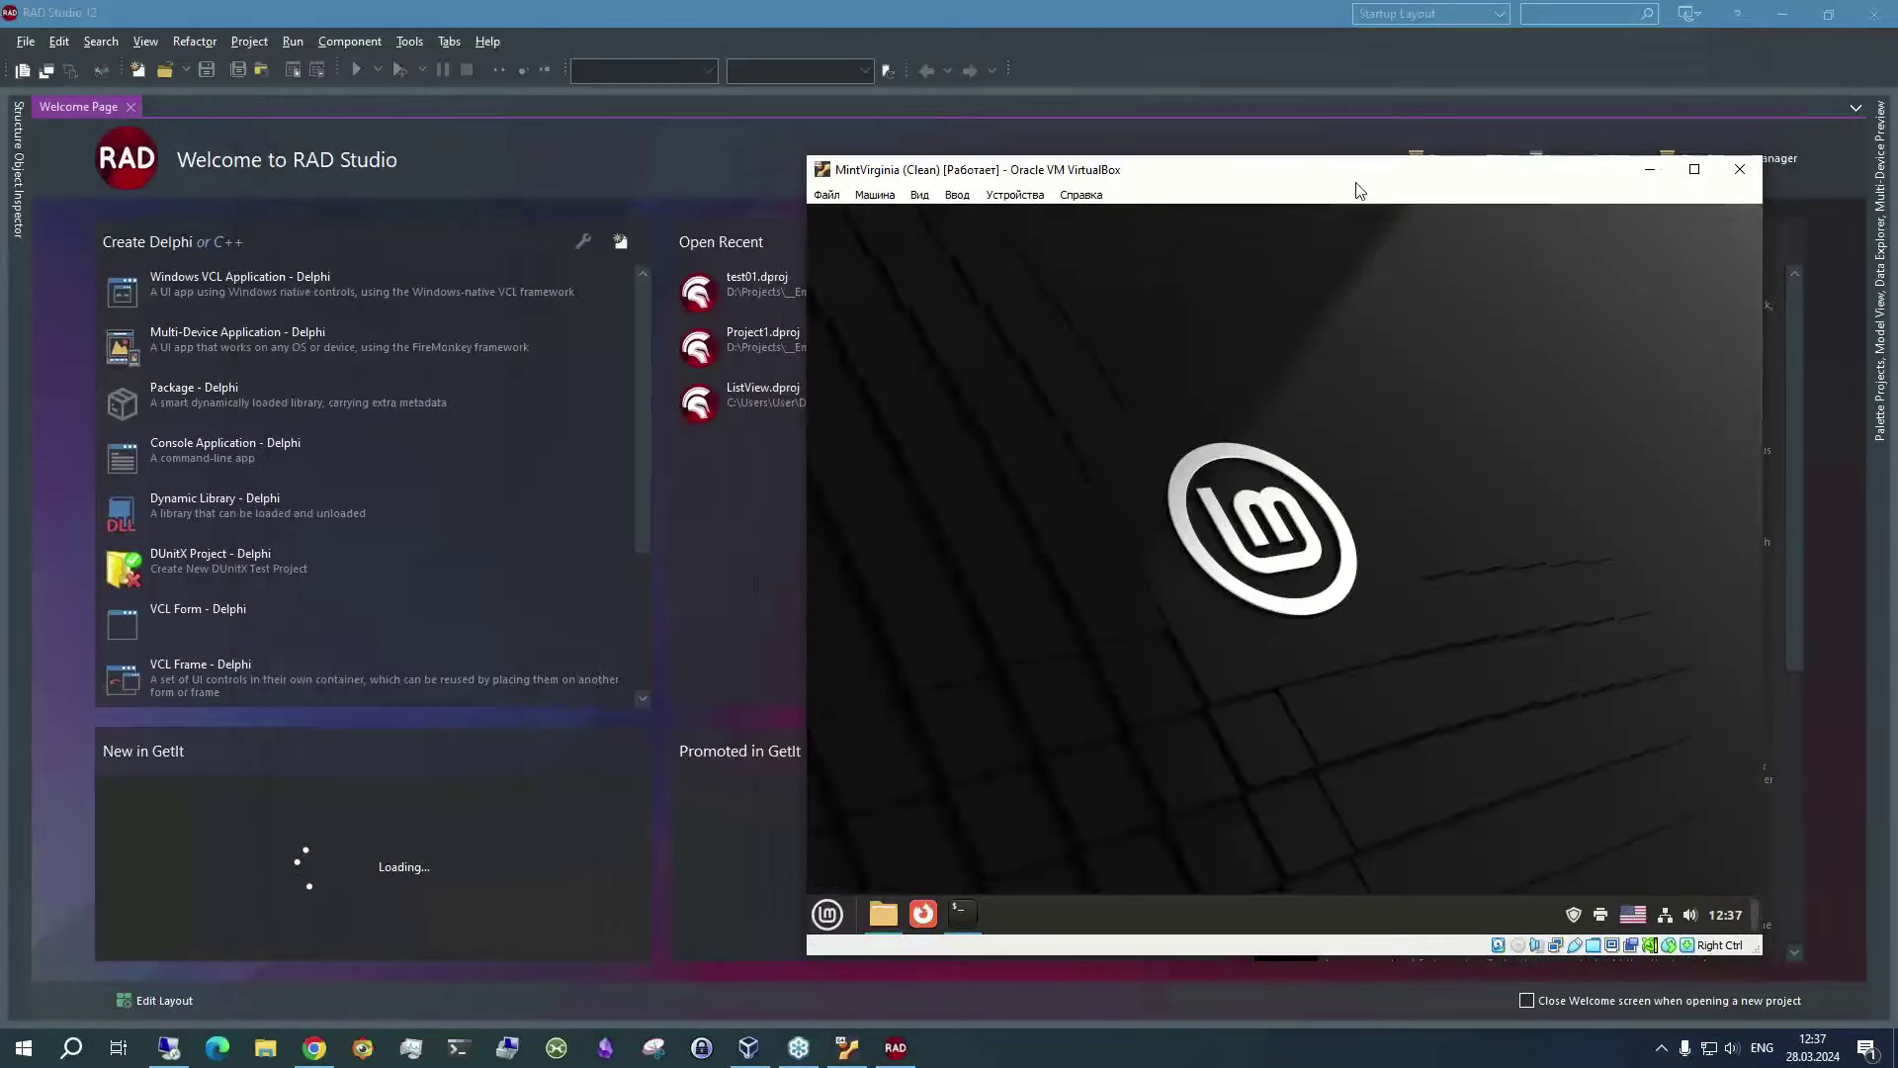
drag(1335, 158, 1354, 238)
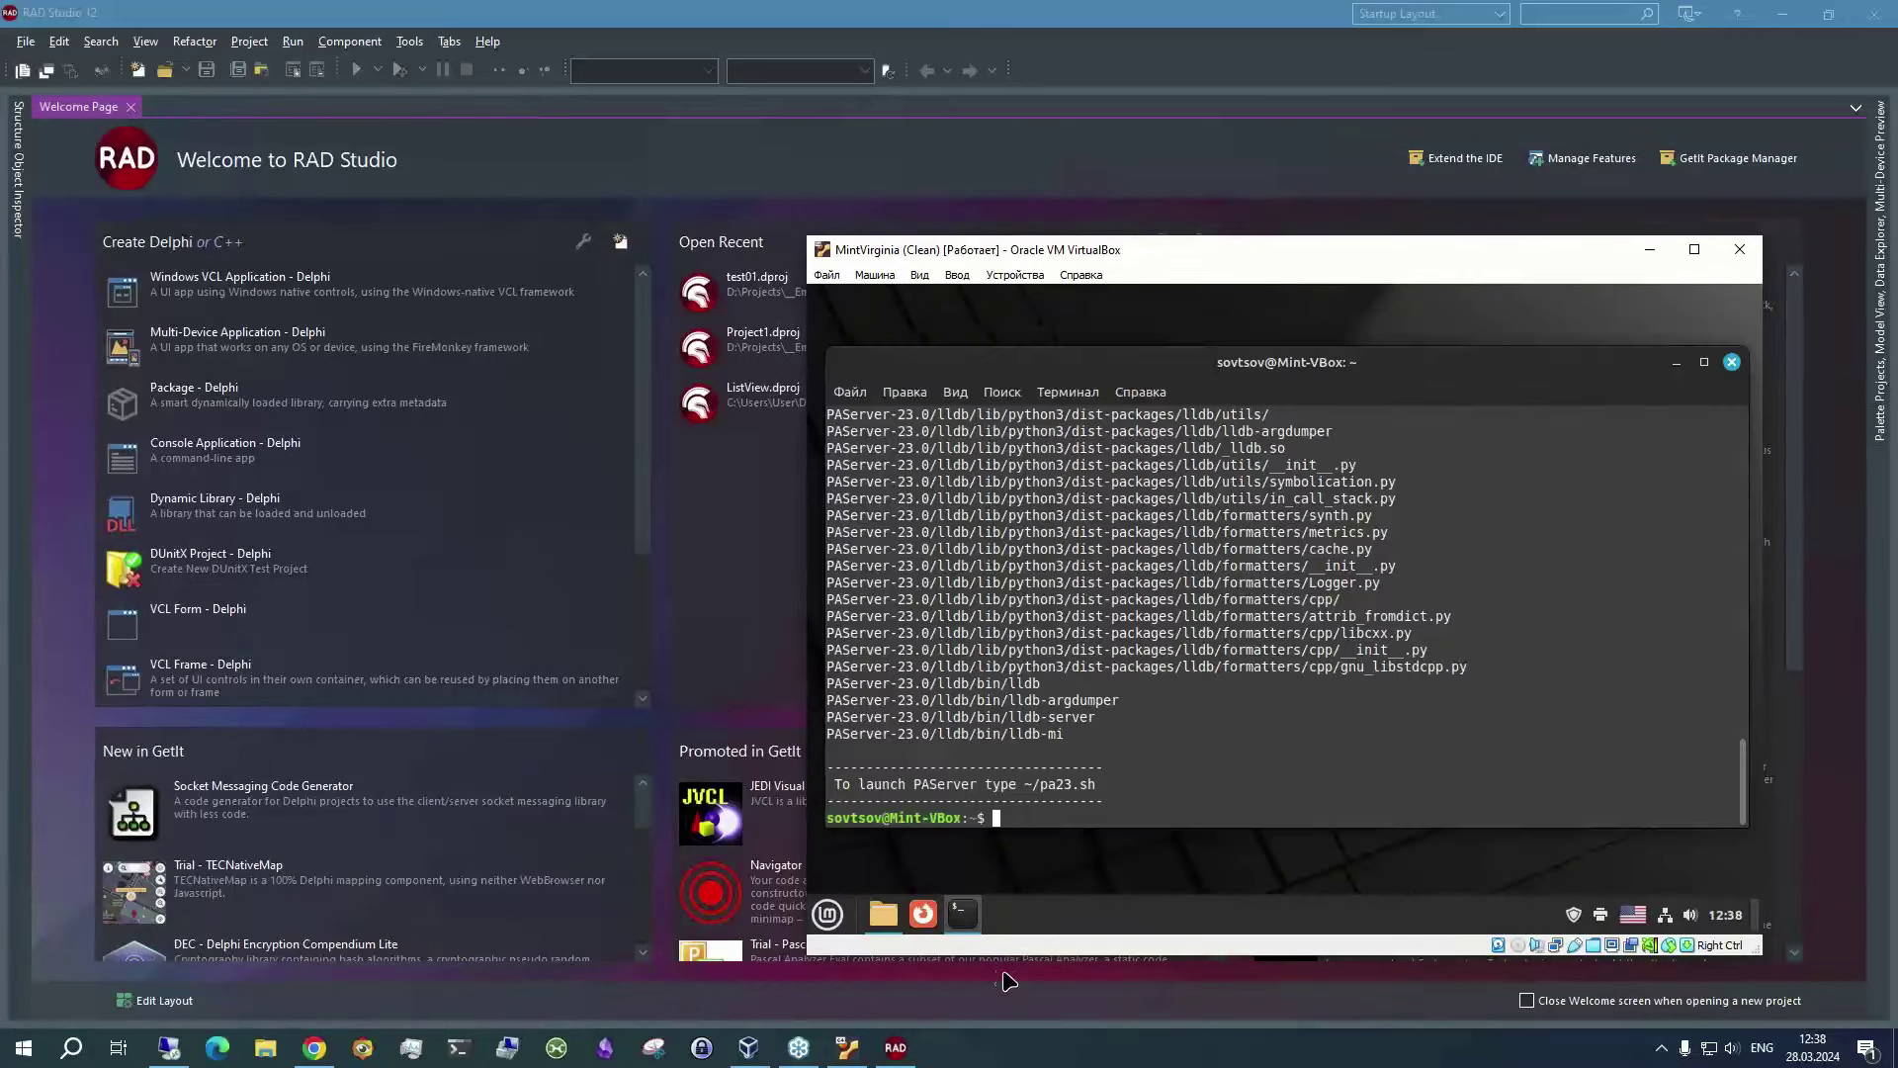
drag(1325, 260, 1420, 298)
Switch back to RAD Studio and open the Connection Profile Manager under the Deployment options
click(1119, 18)
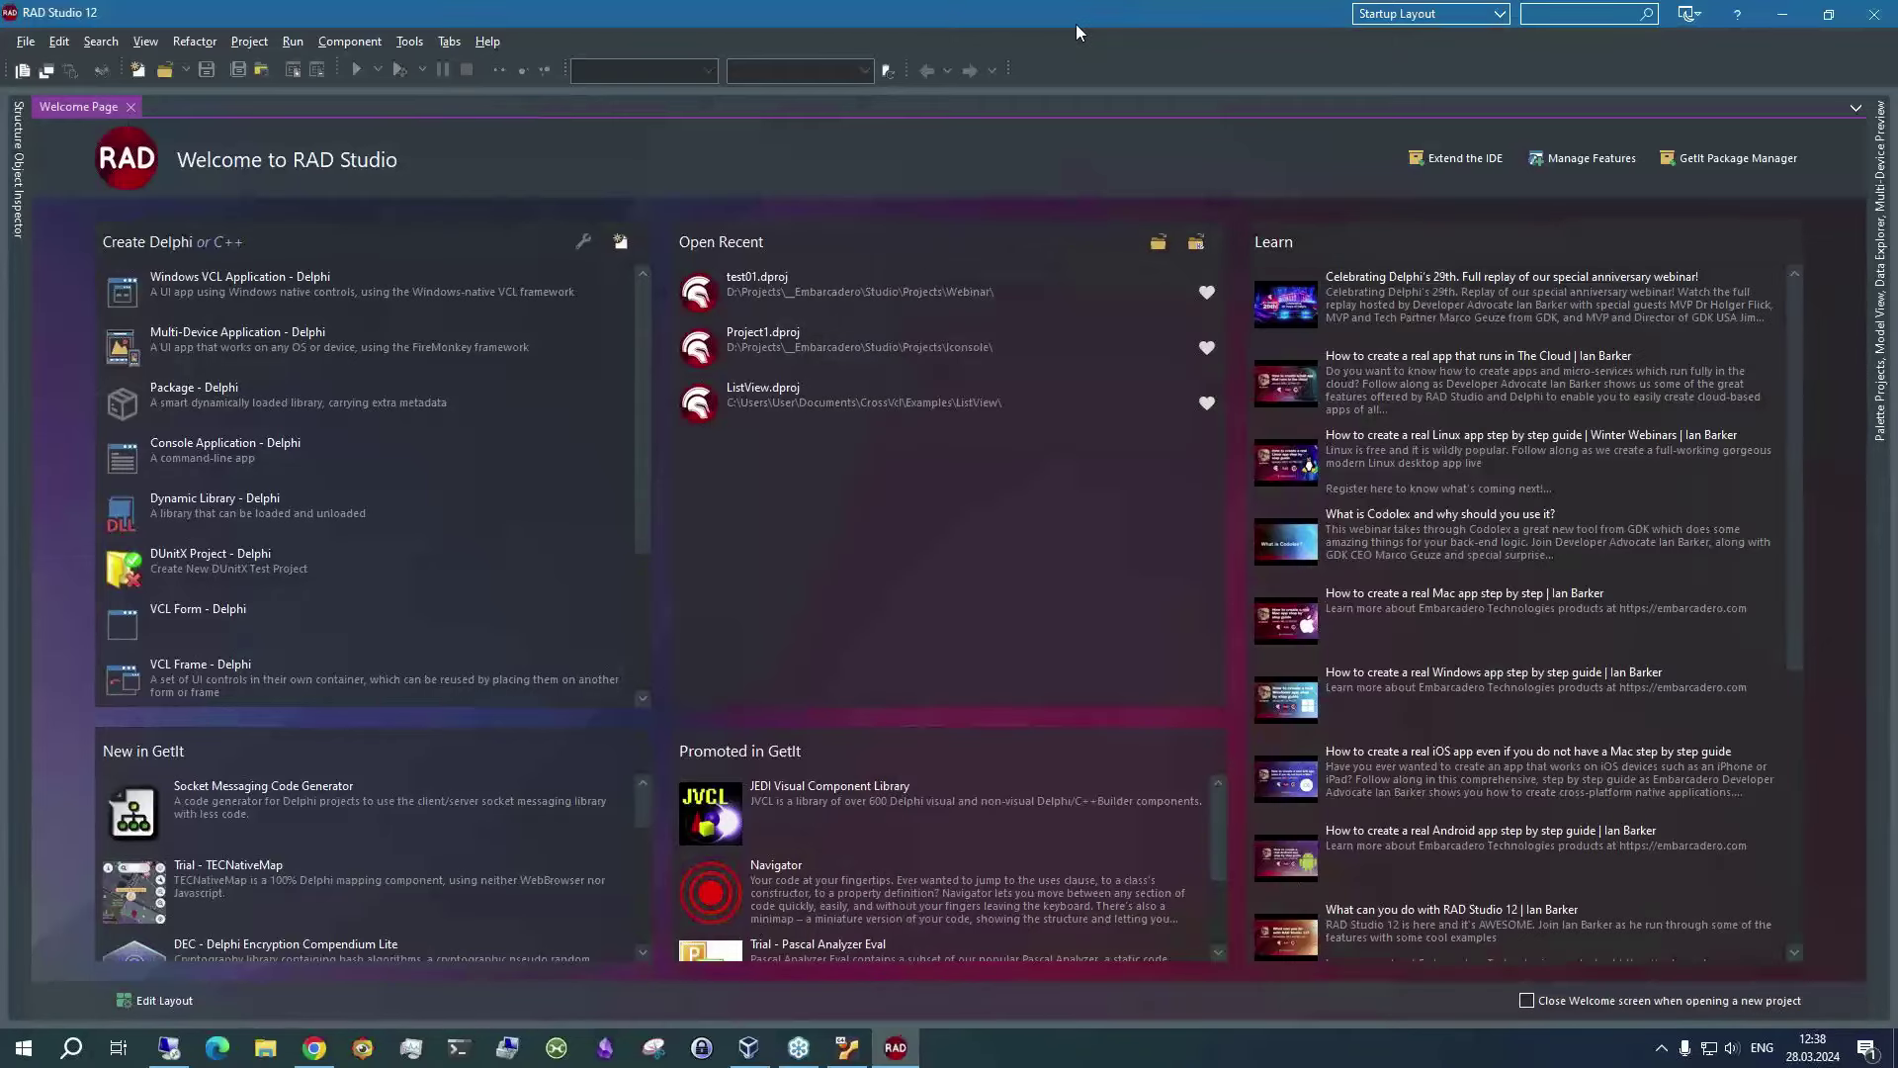
click(409, 41)
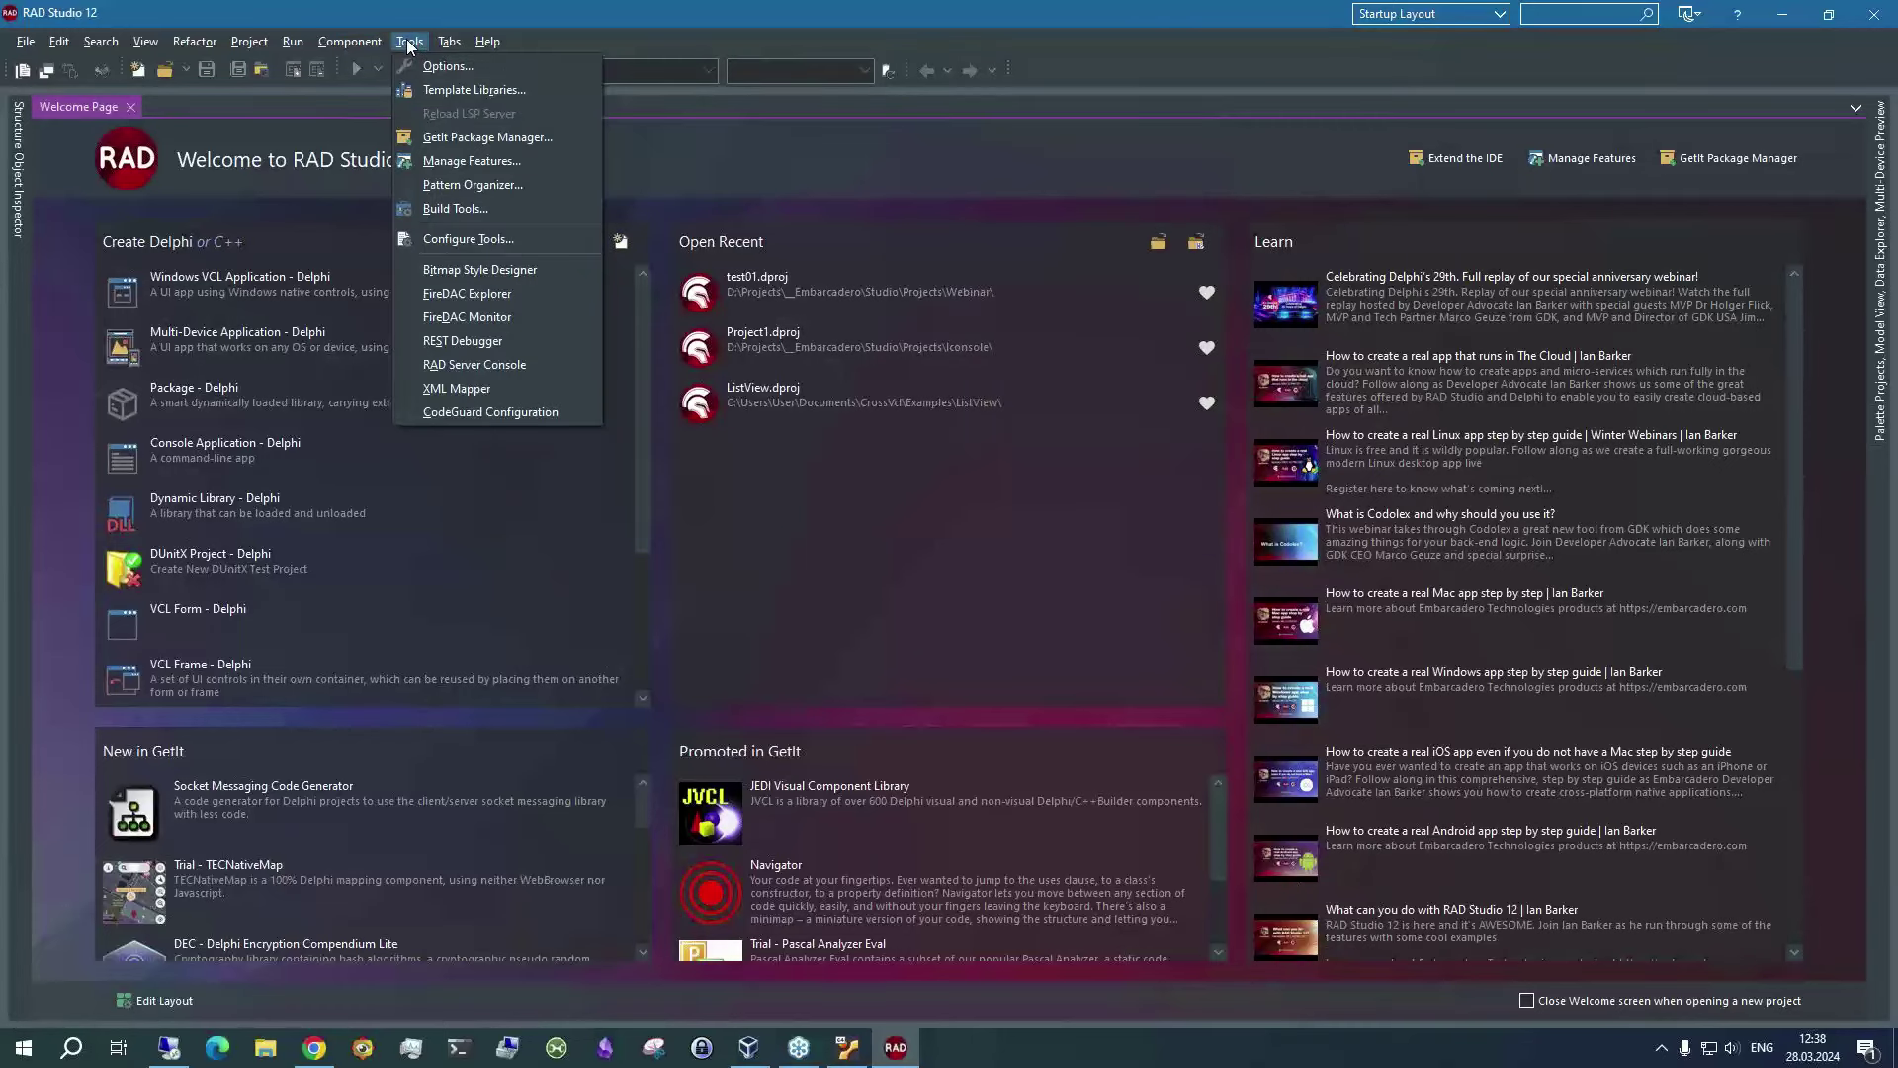
click(428, 67)
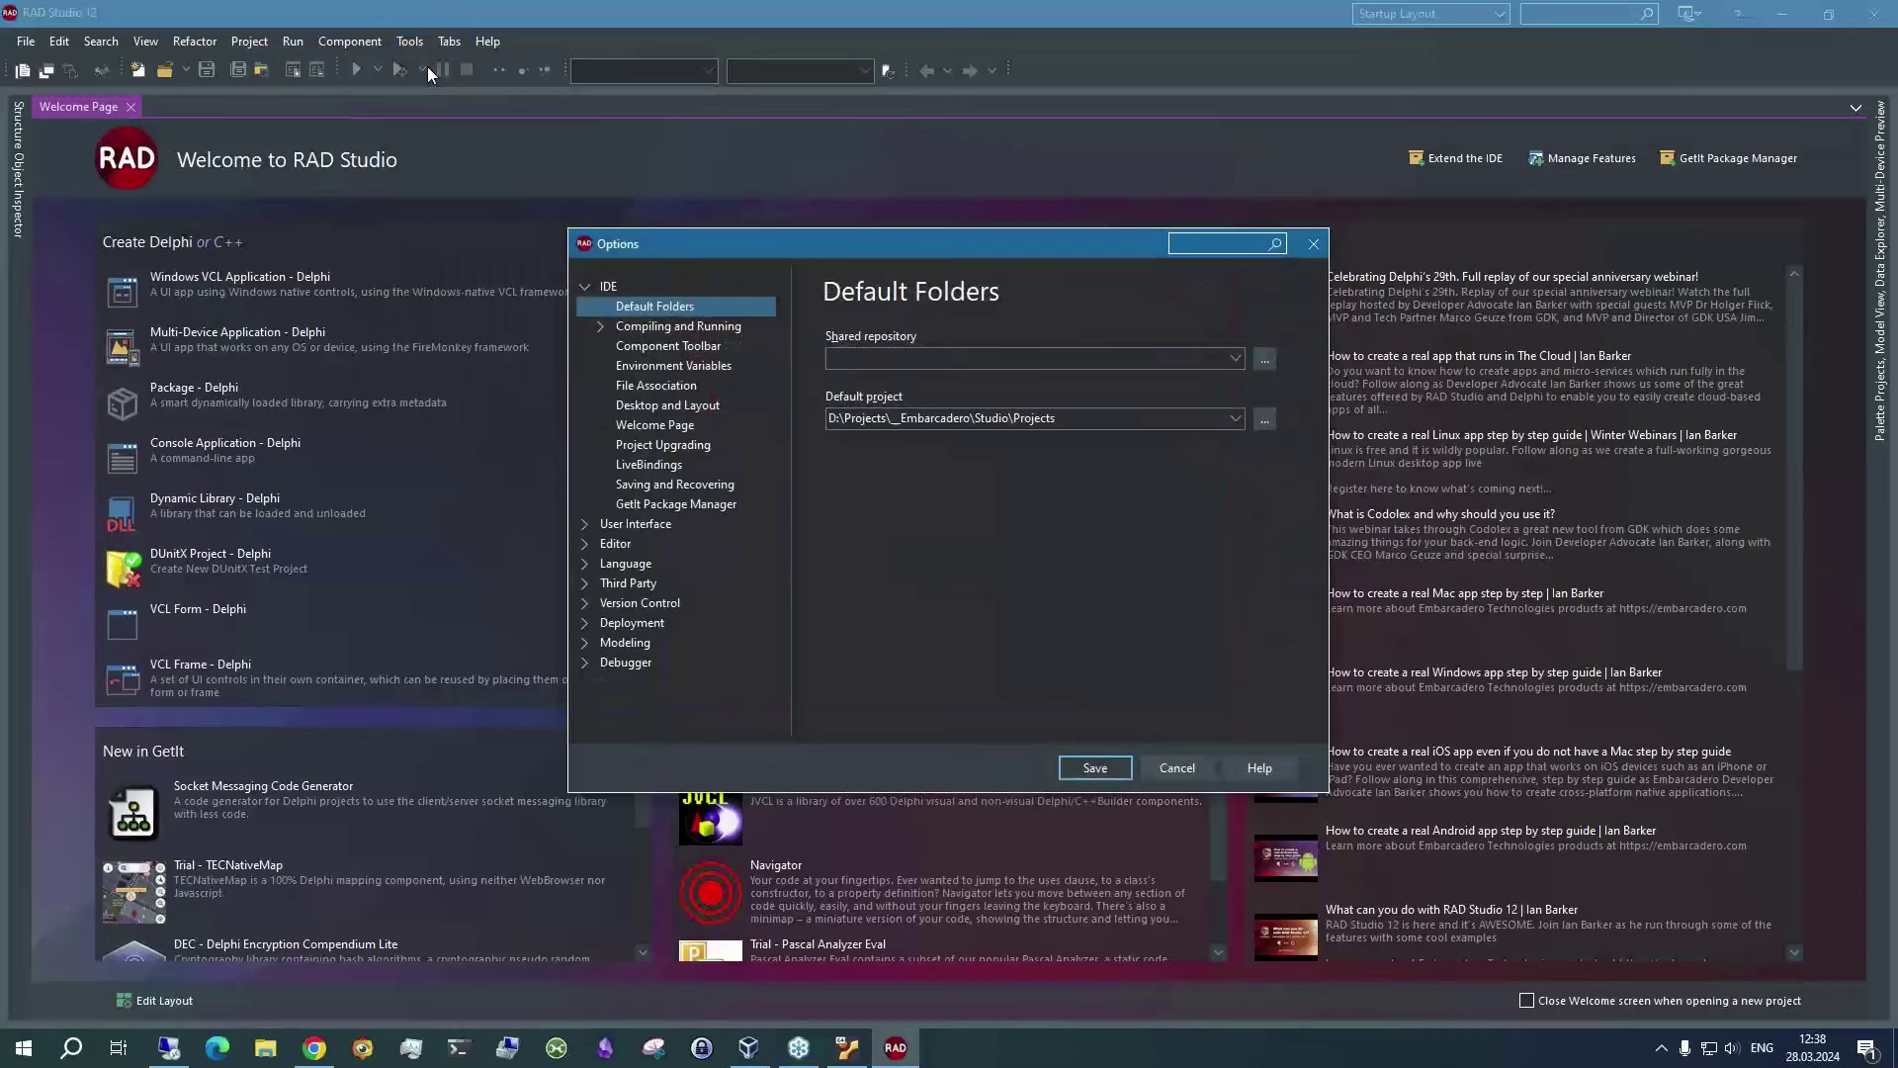
click(585, 624)
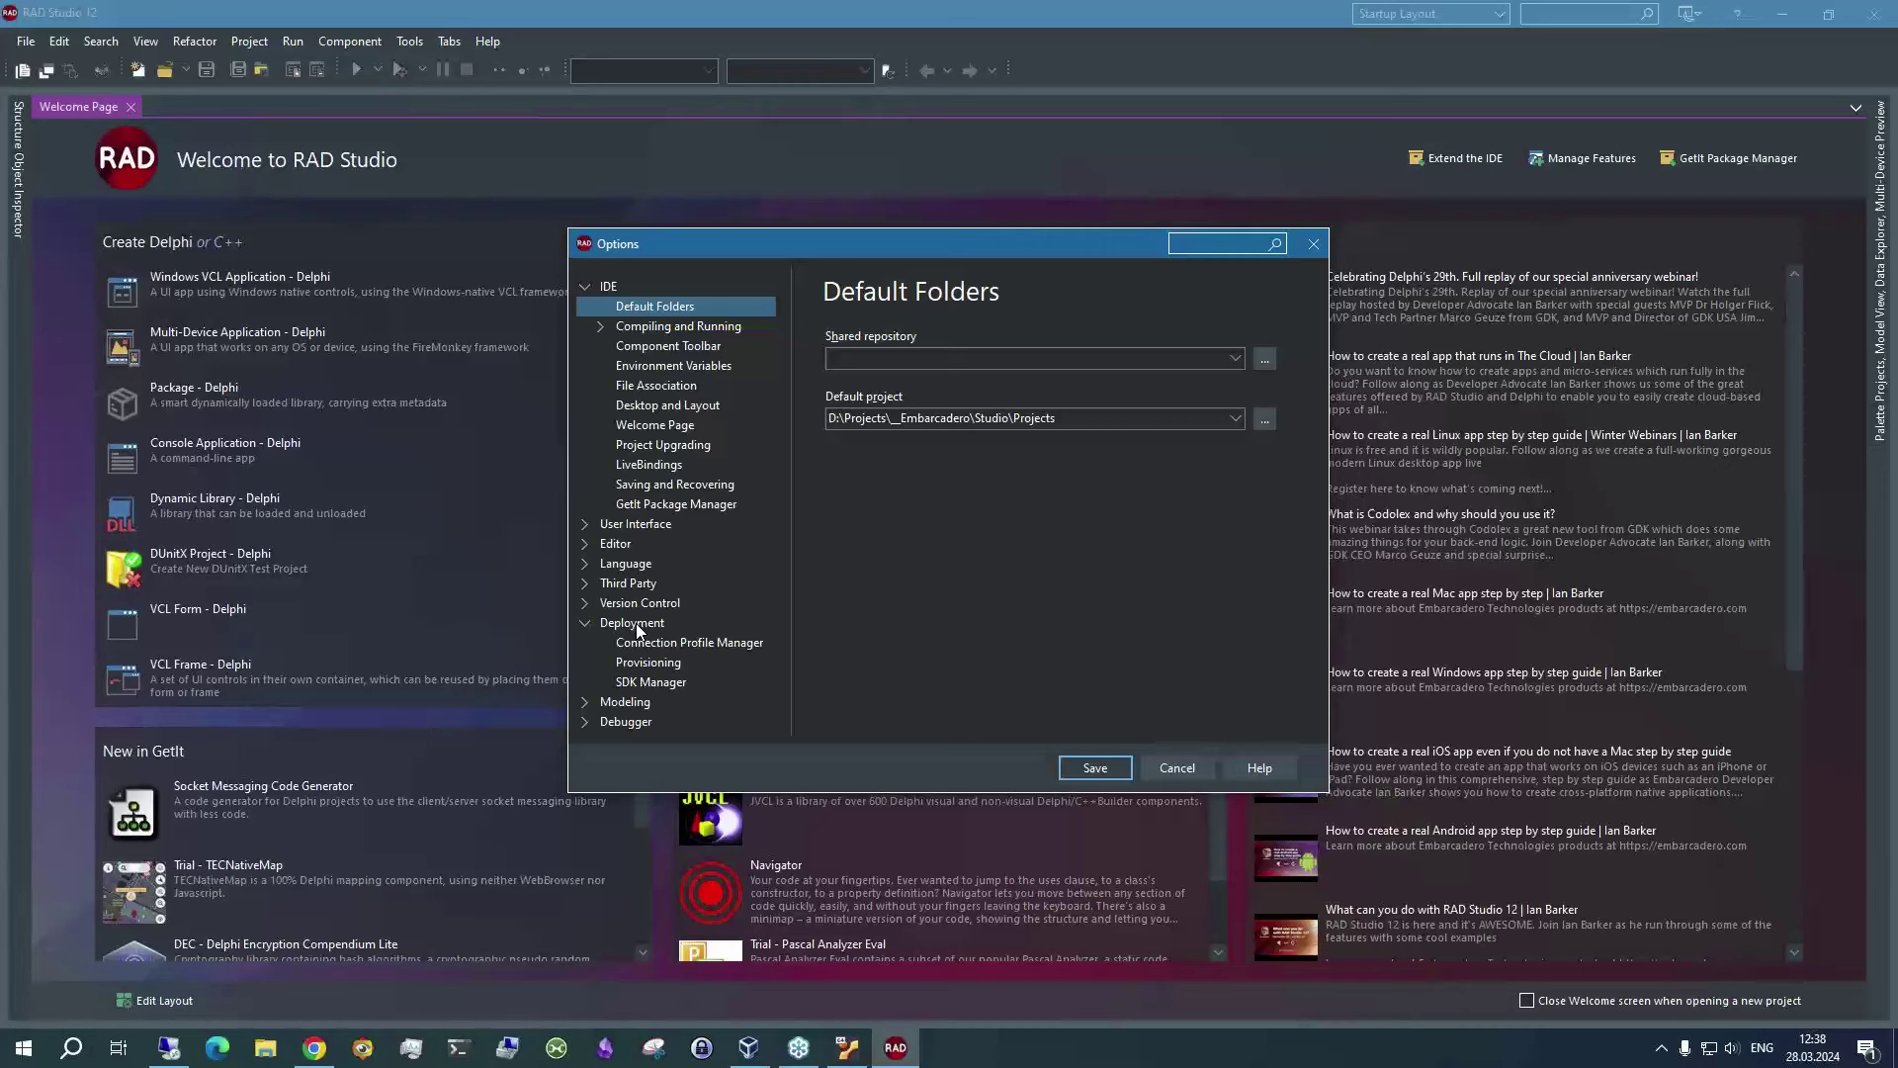
click(1235, 243)
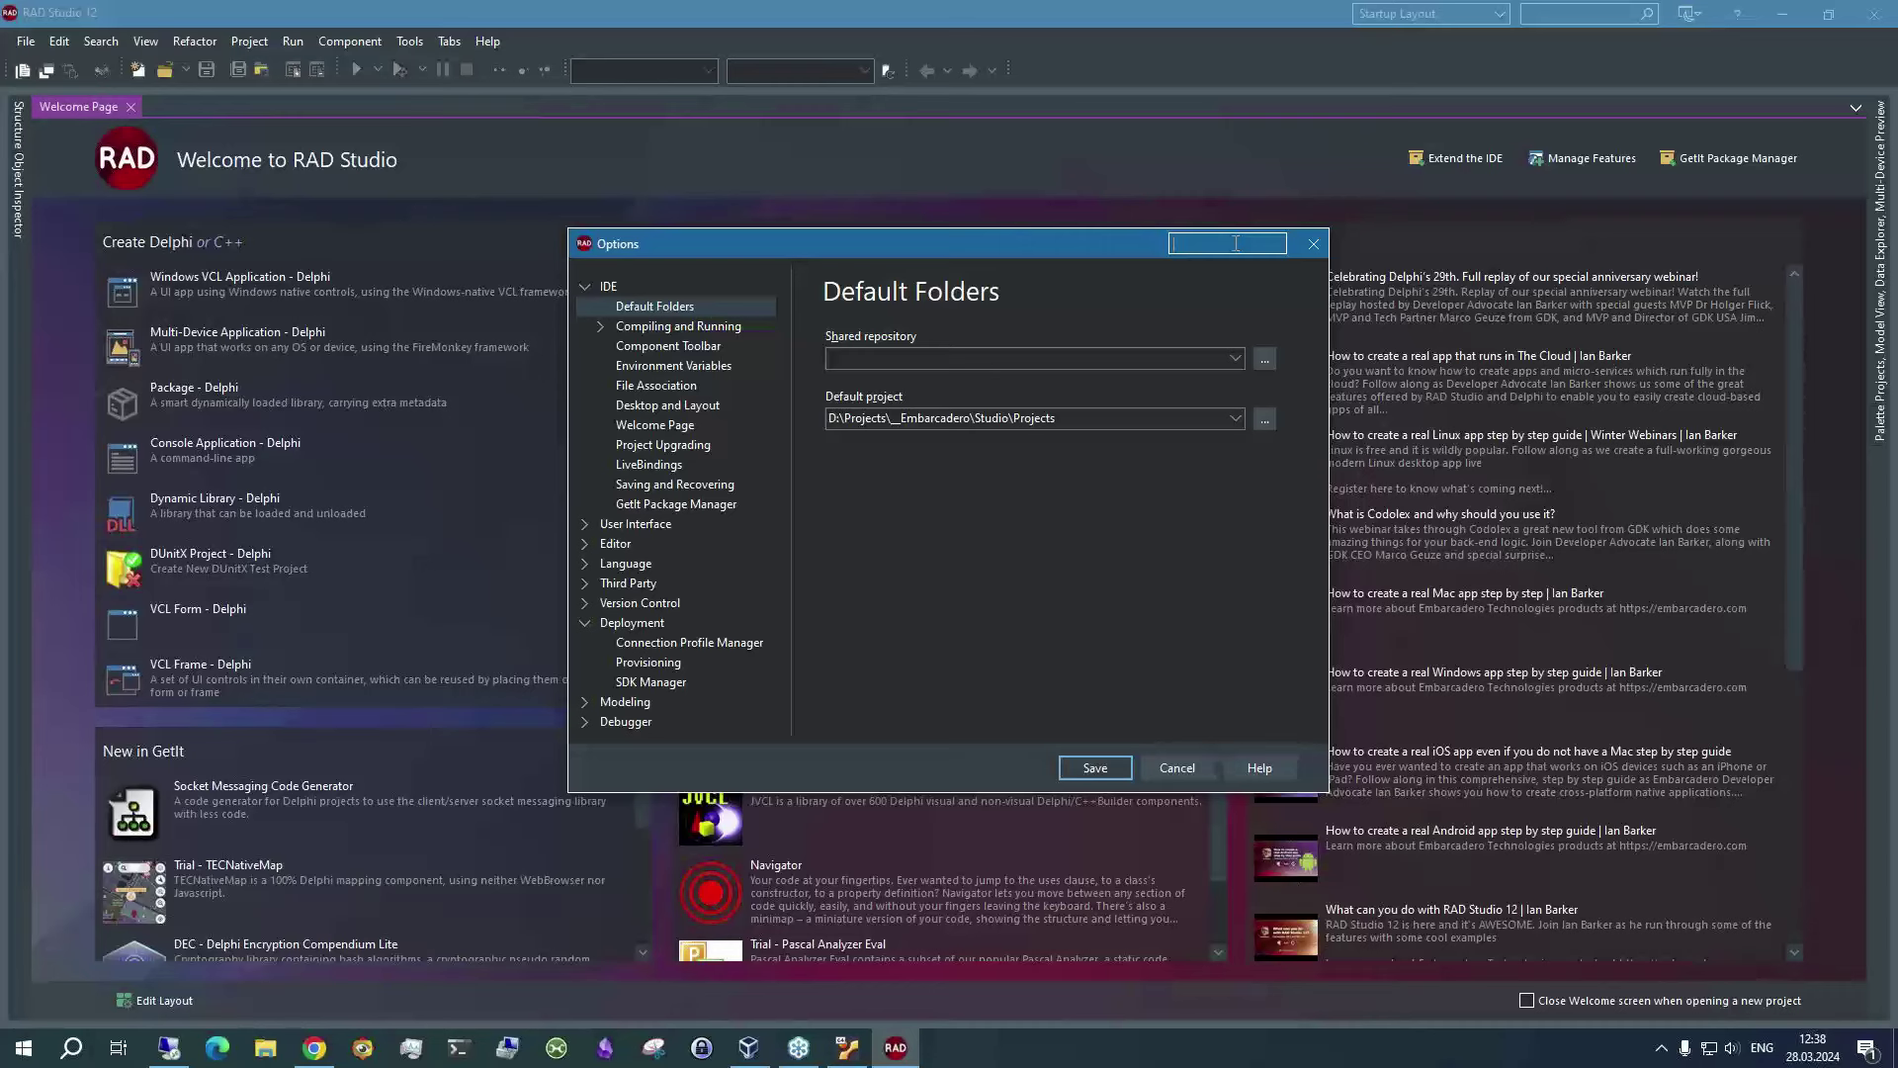
click(653, 645)
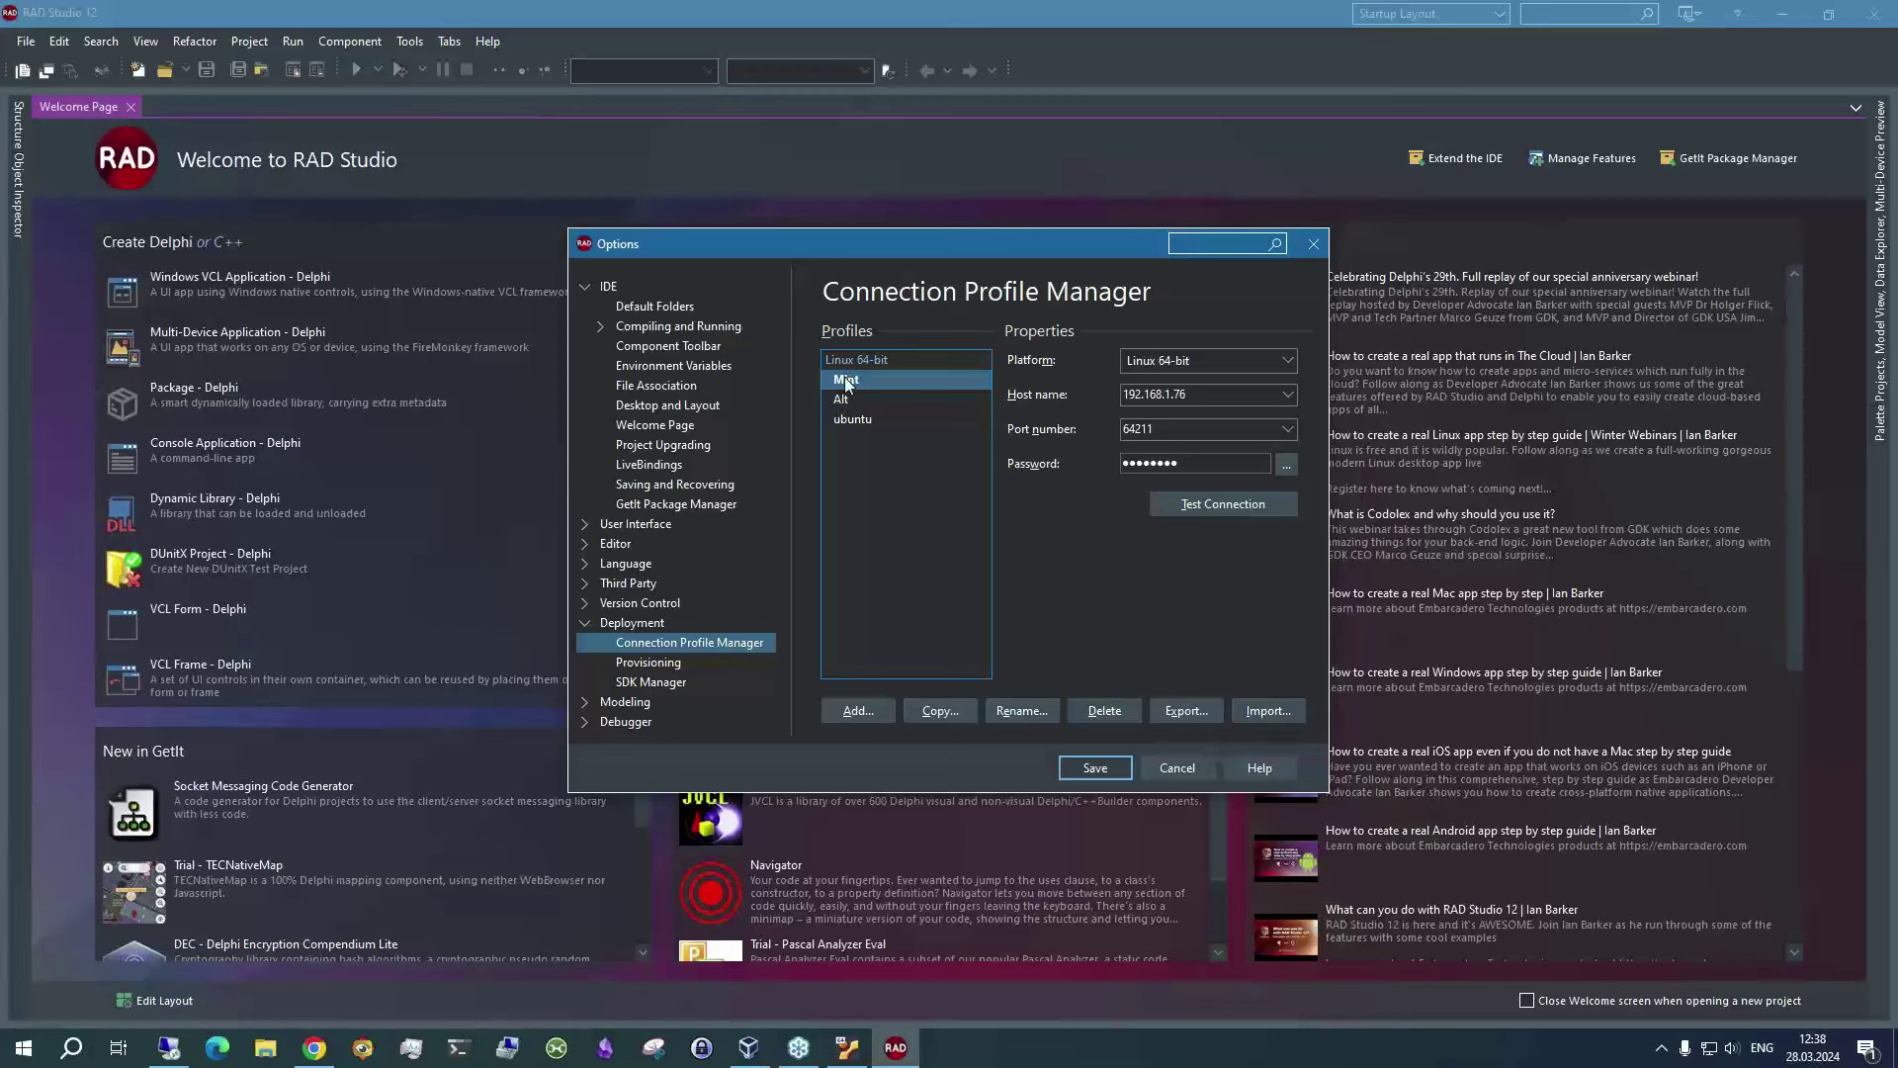
click(850, 714)
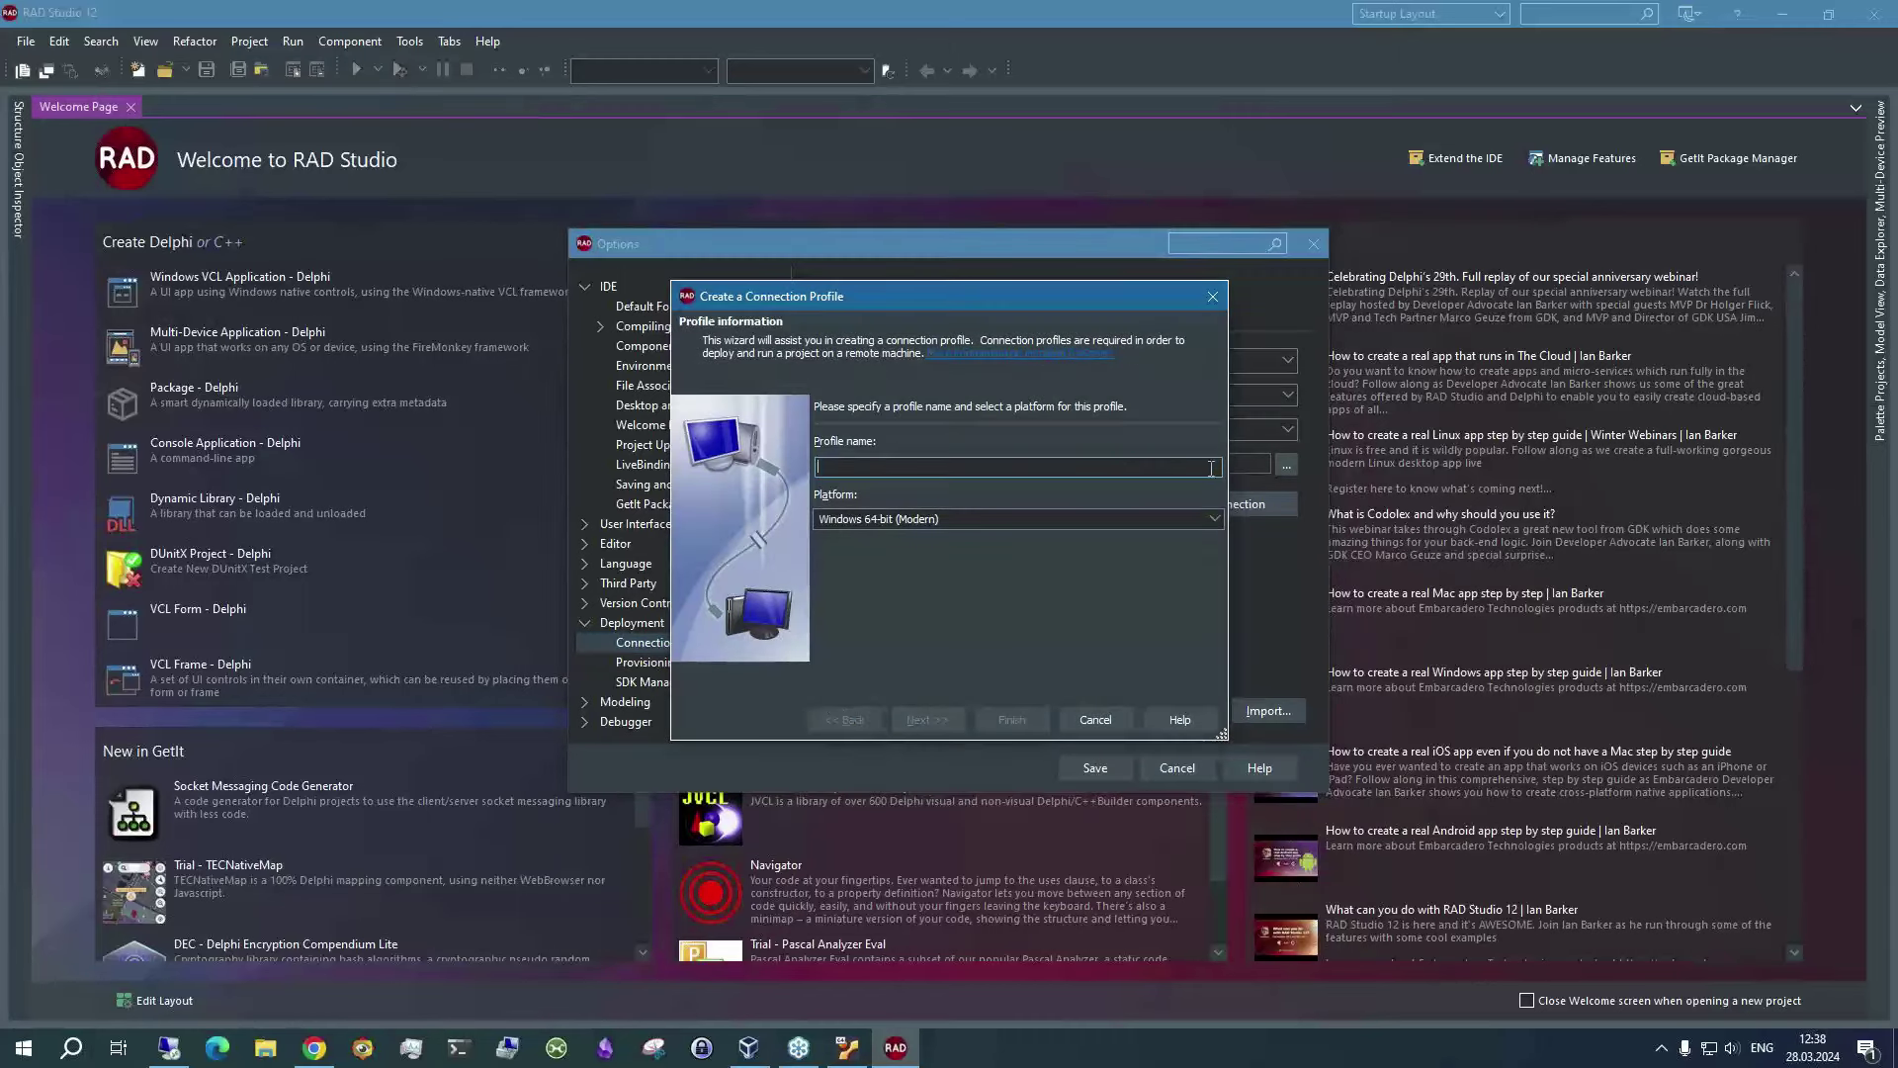
text(newmint)
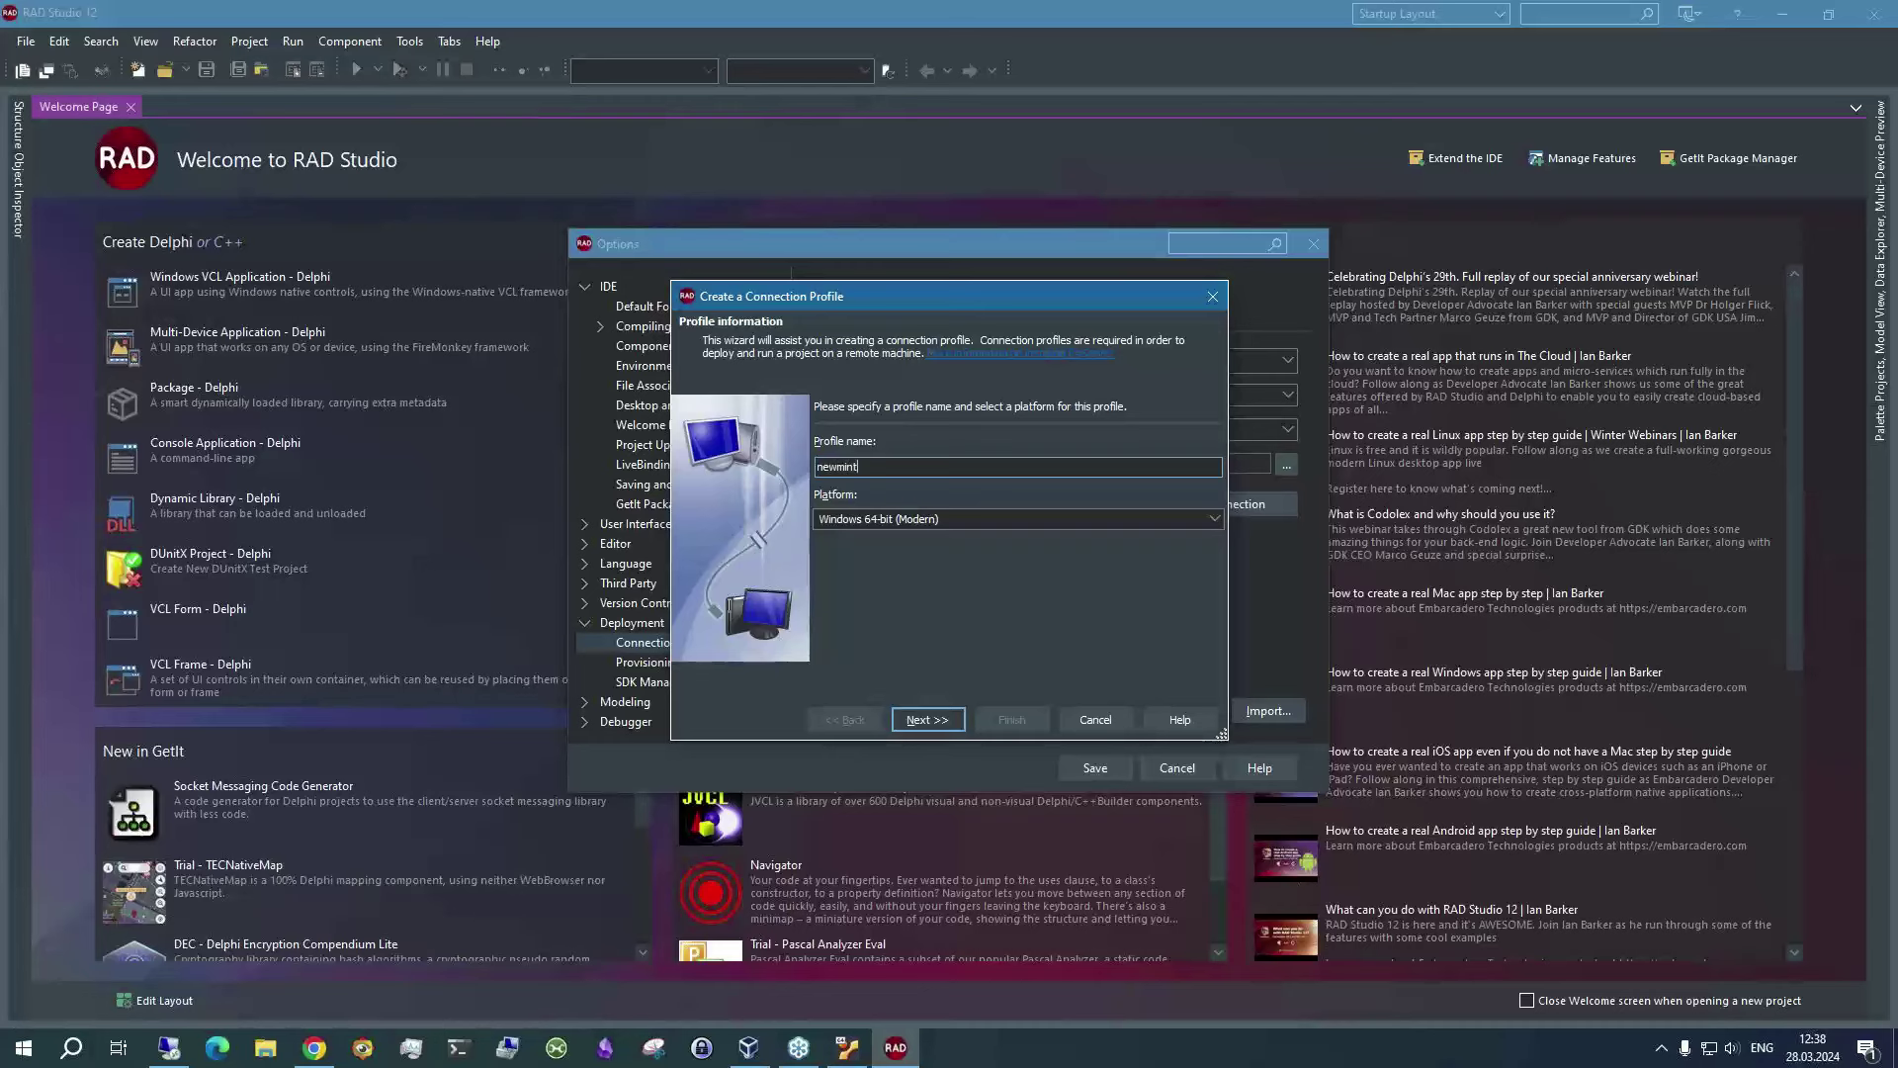
click(1215, 519)
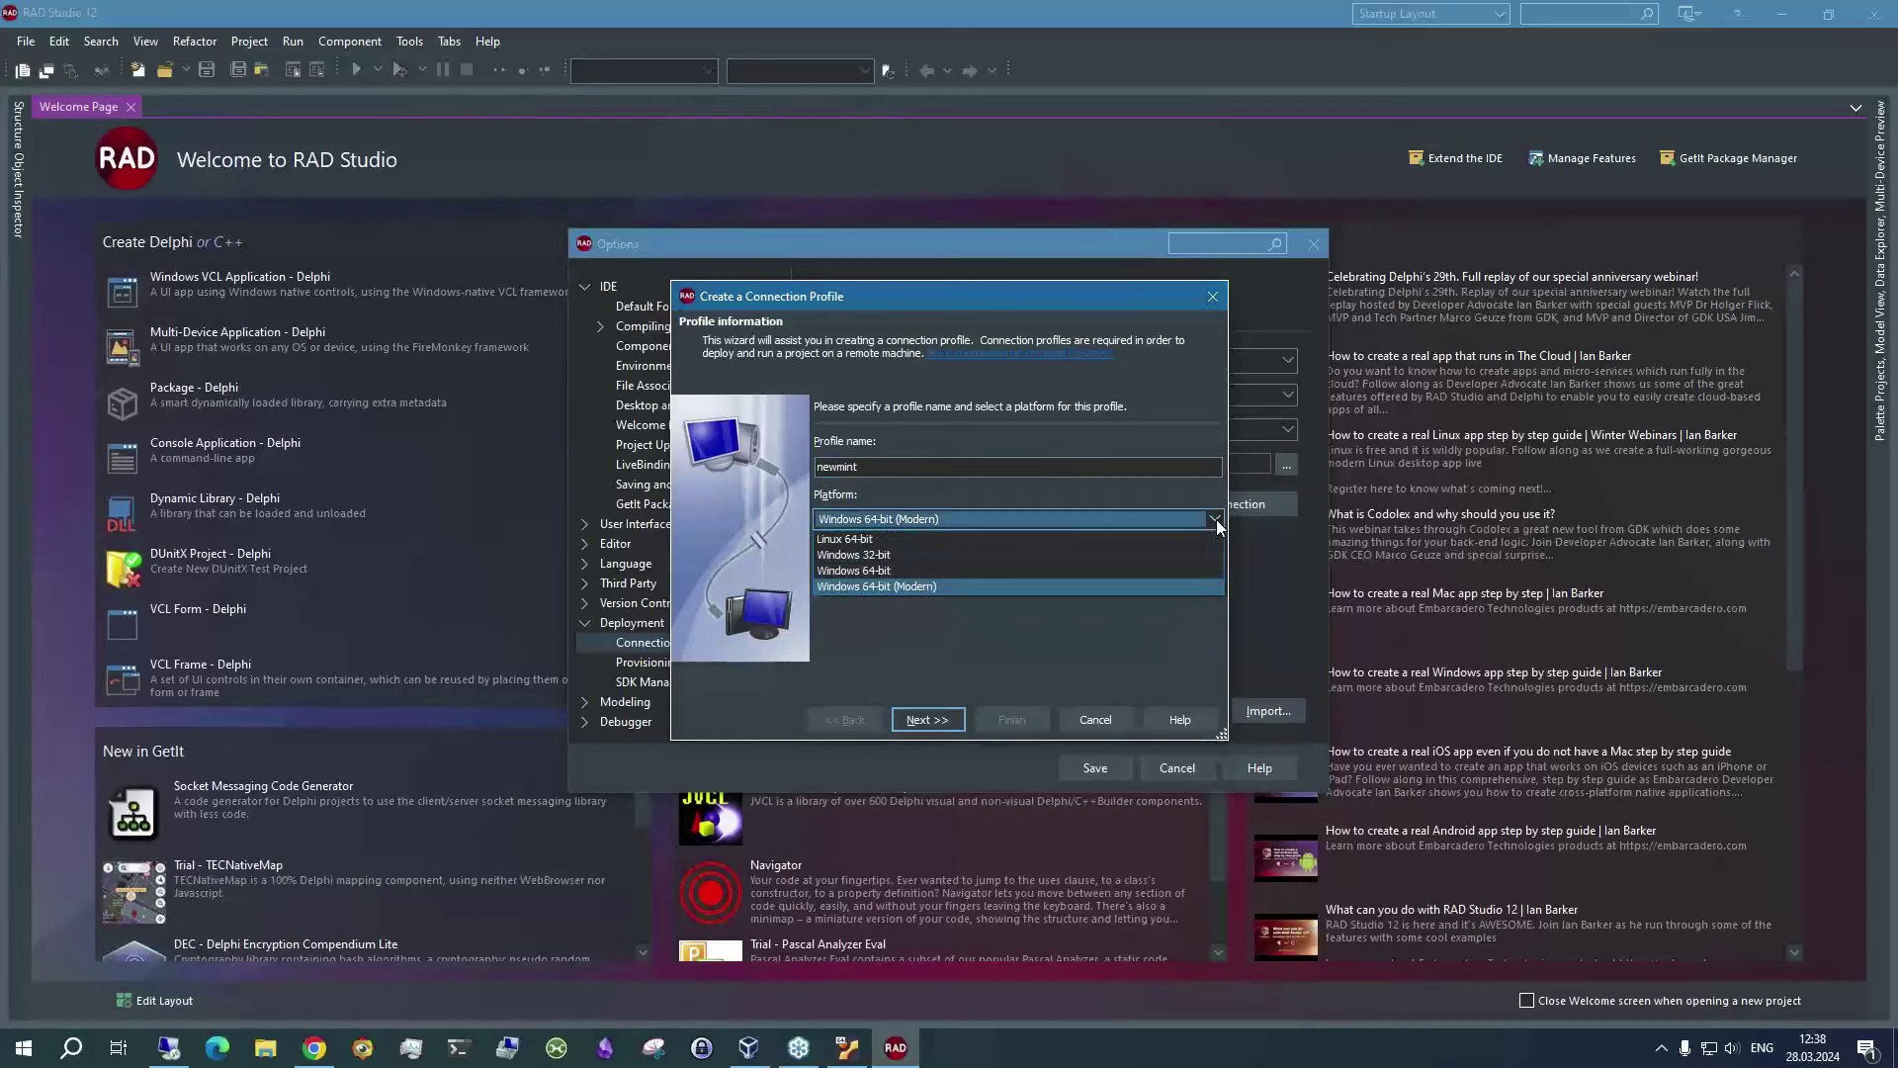
click(941, 539)
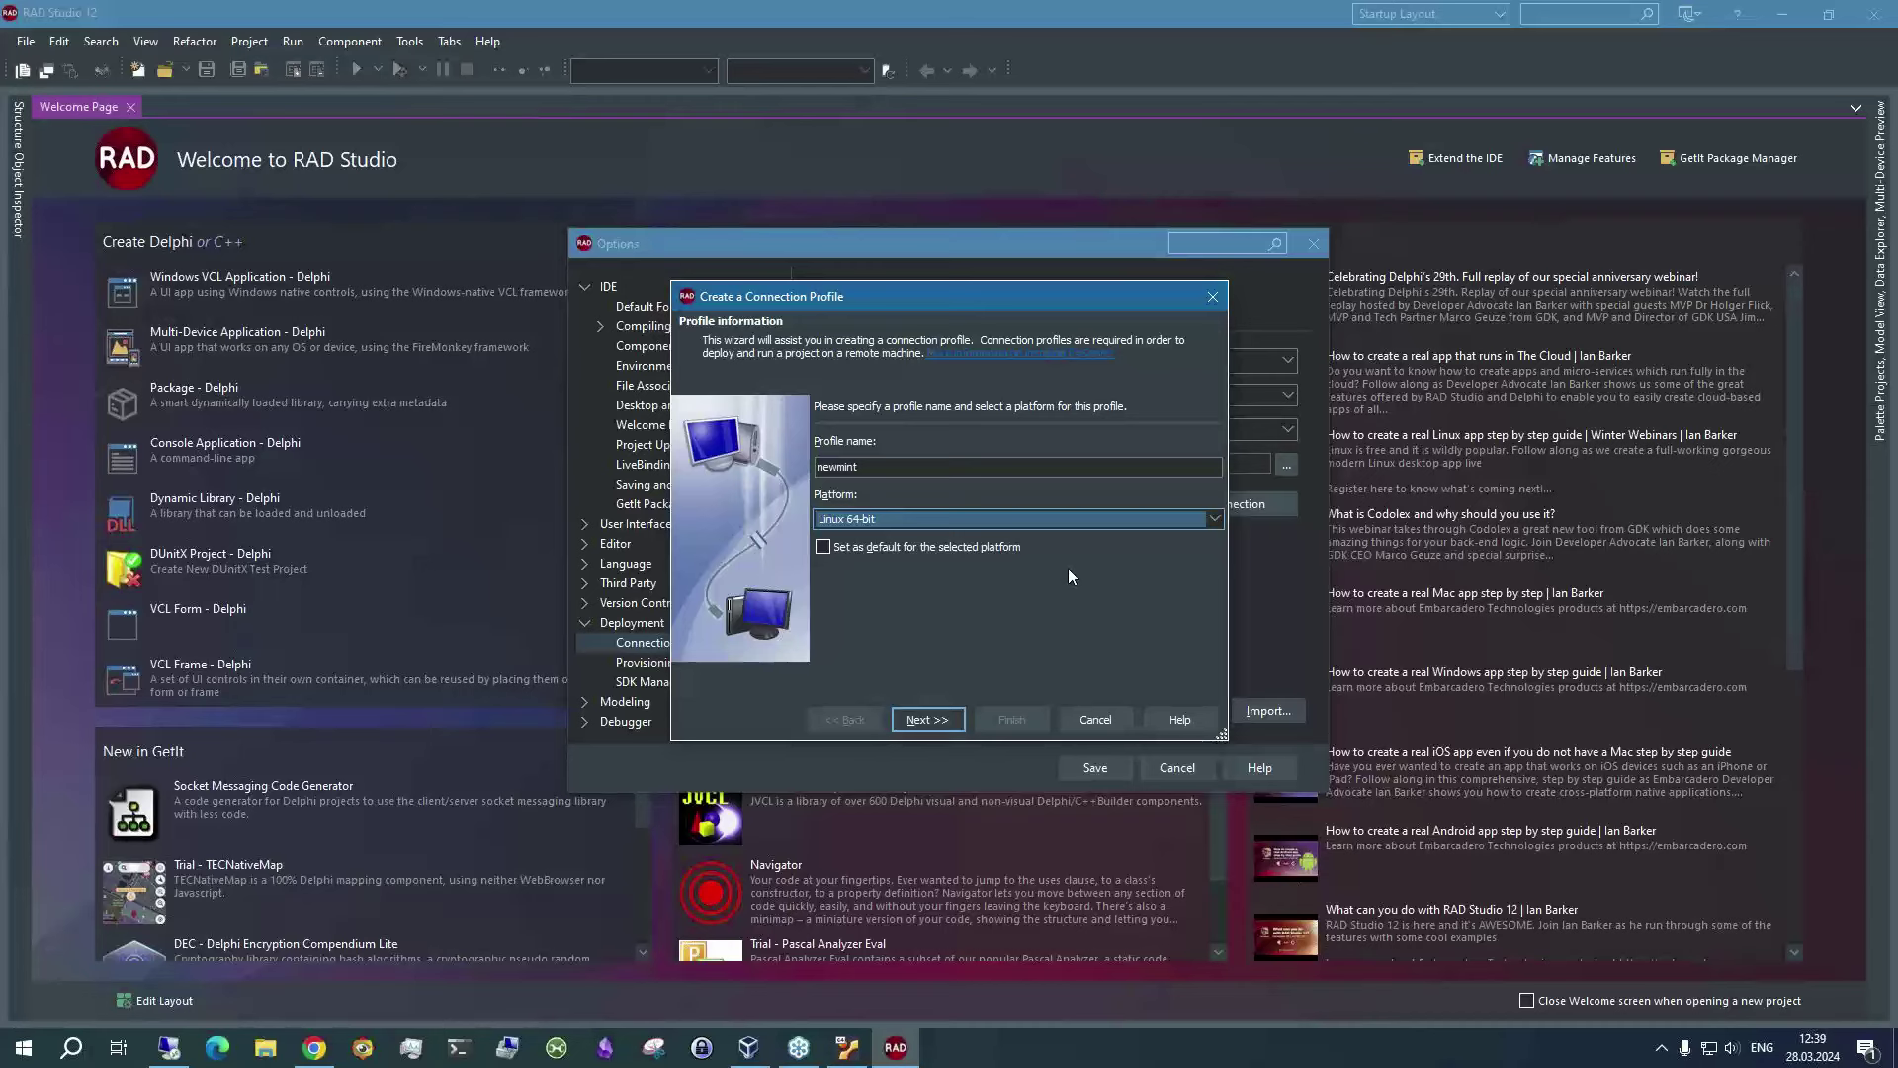
click(928, 720)
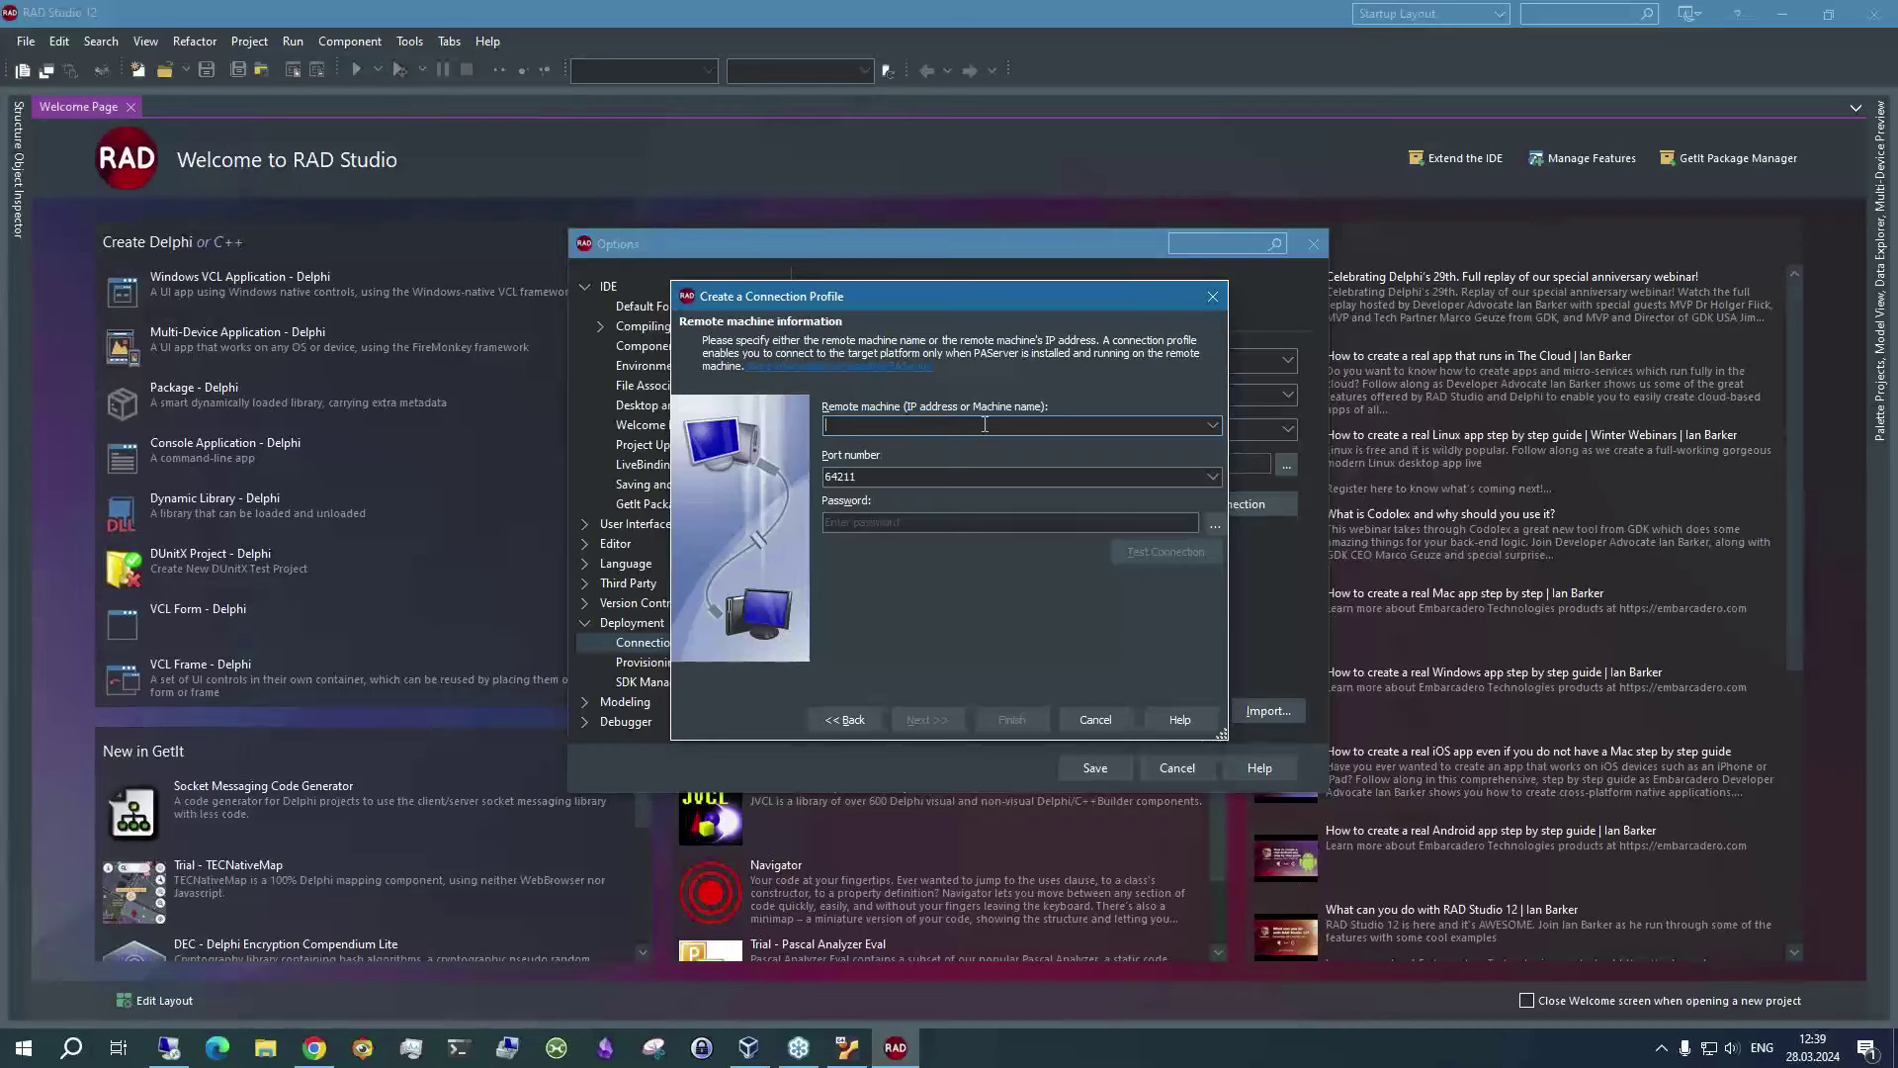
double_click(908, 479)
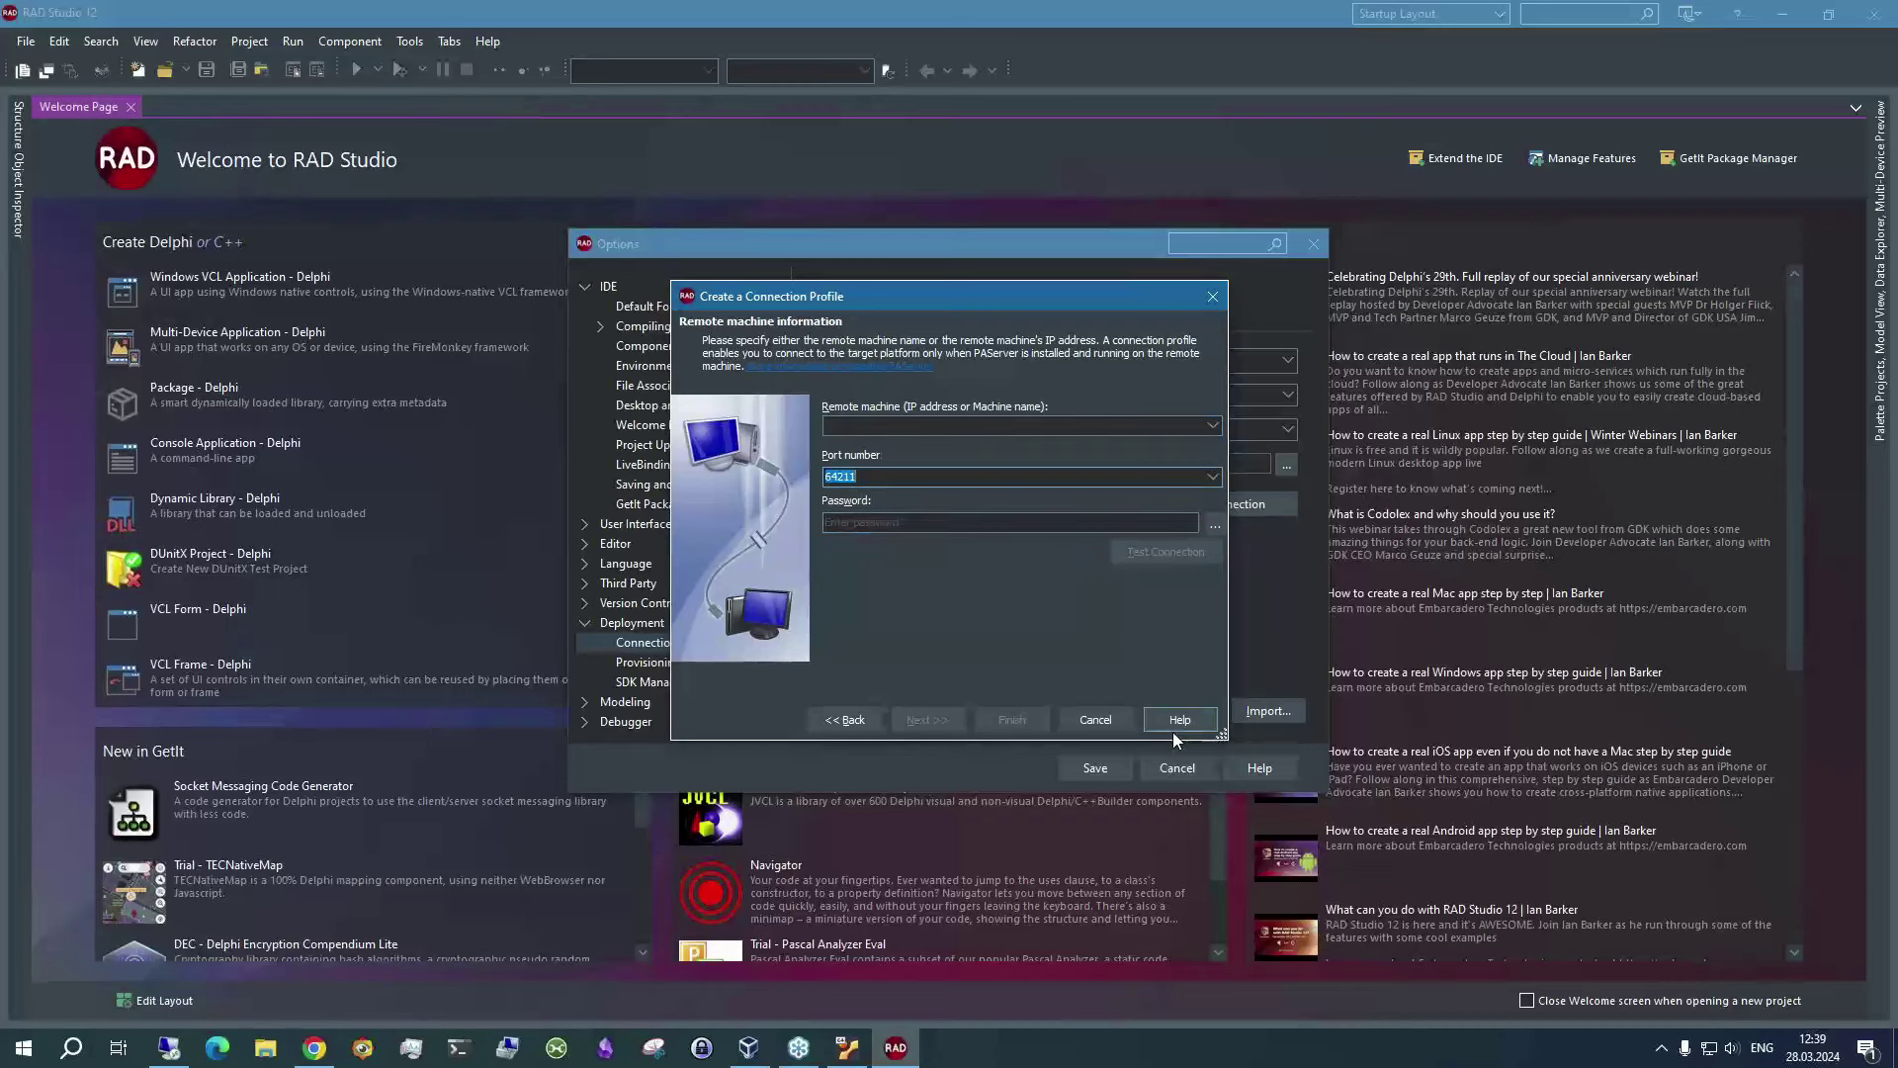
click(1110, 730)
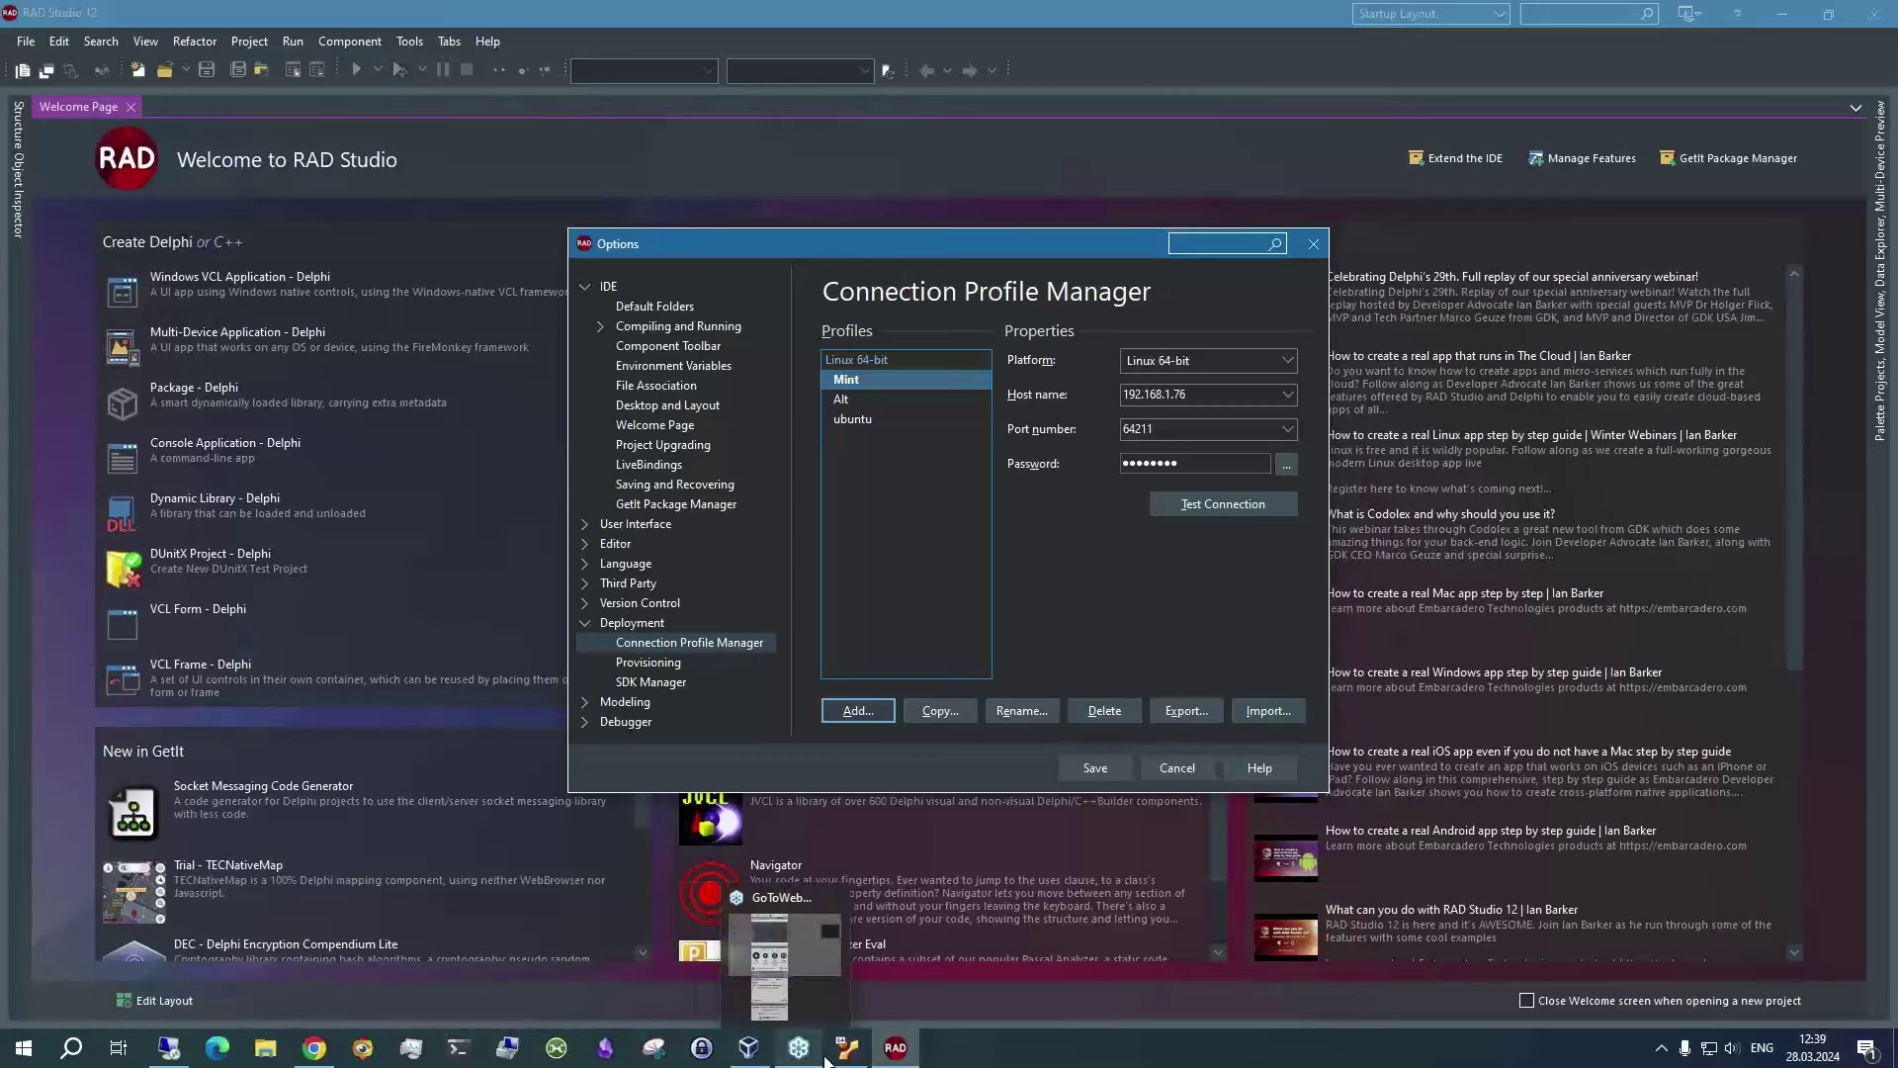
Switch to the virtual machine's terminal and start PAServer with ~/pa23.sh, leaving the connection profile password empty
click(845, 964)
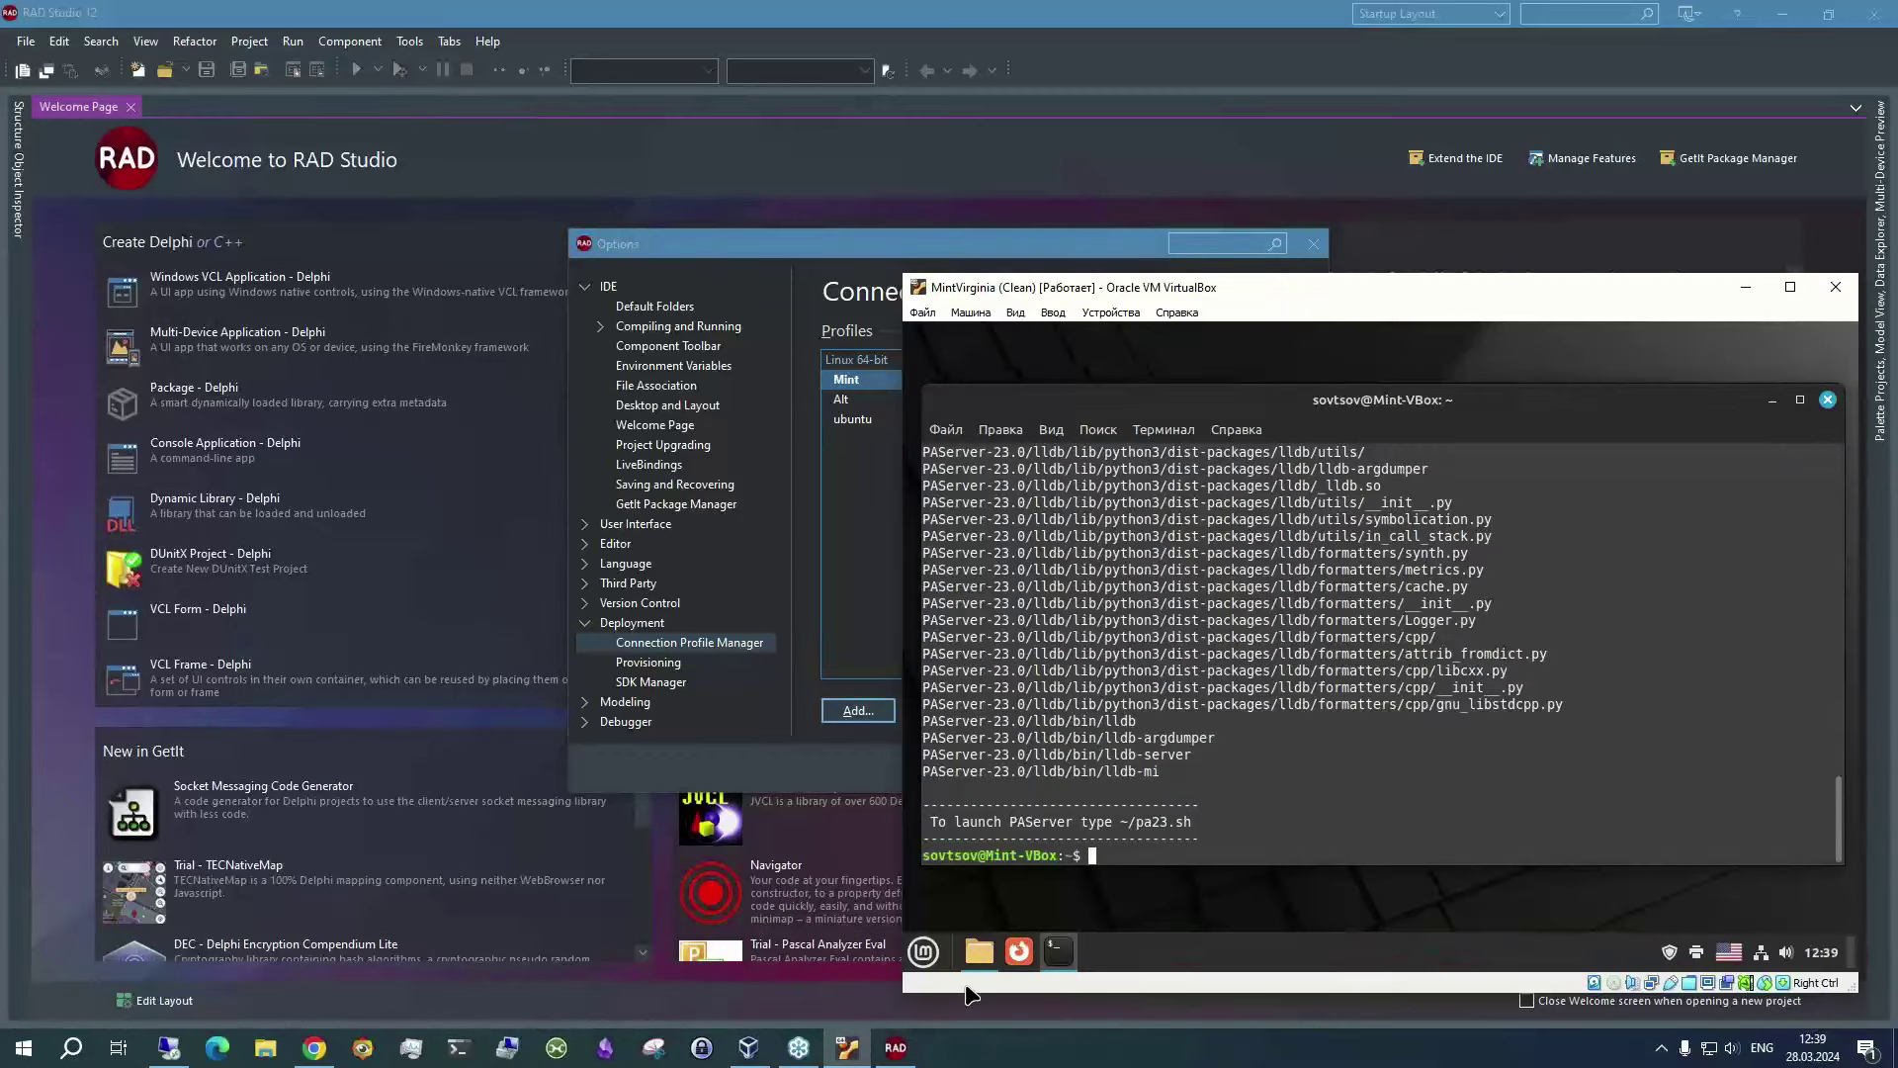
text(~/pa)
key(Tab)
key(Return)
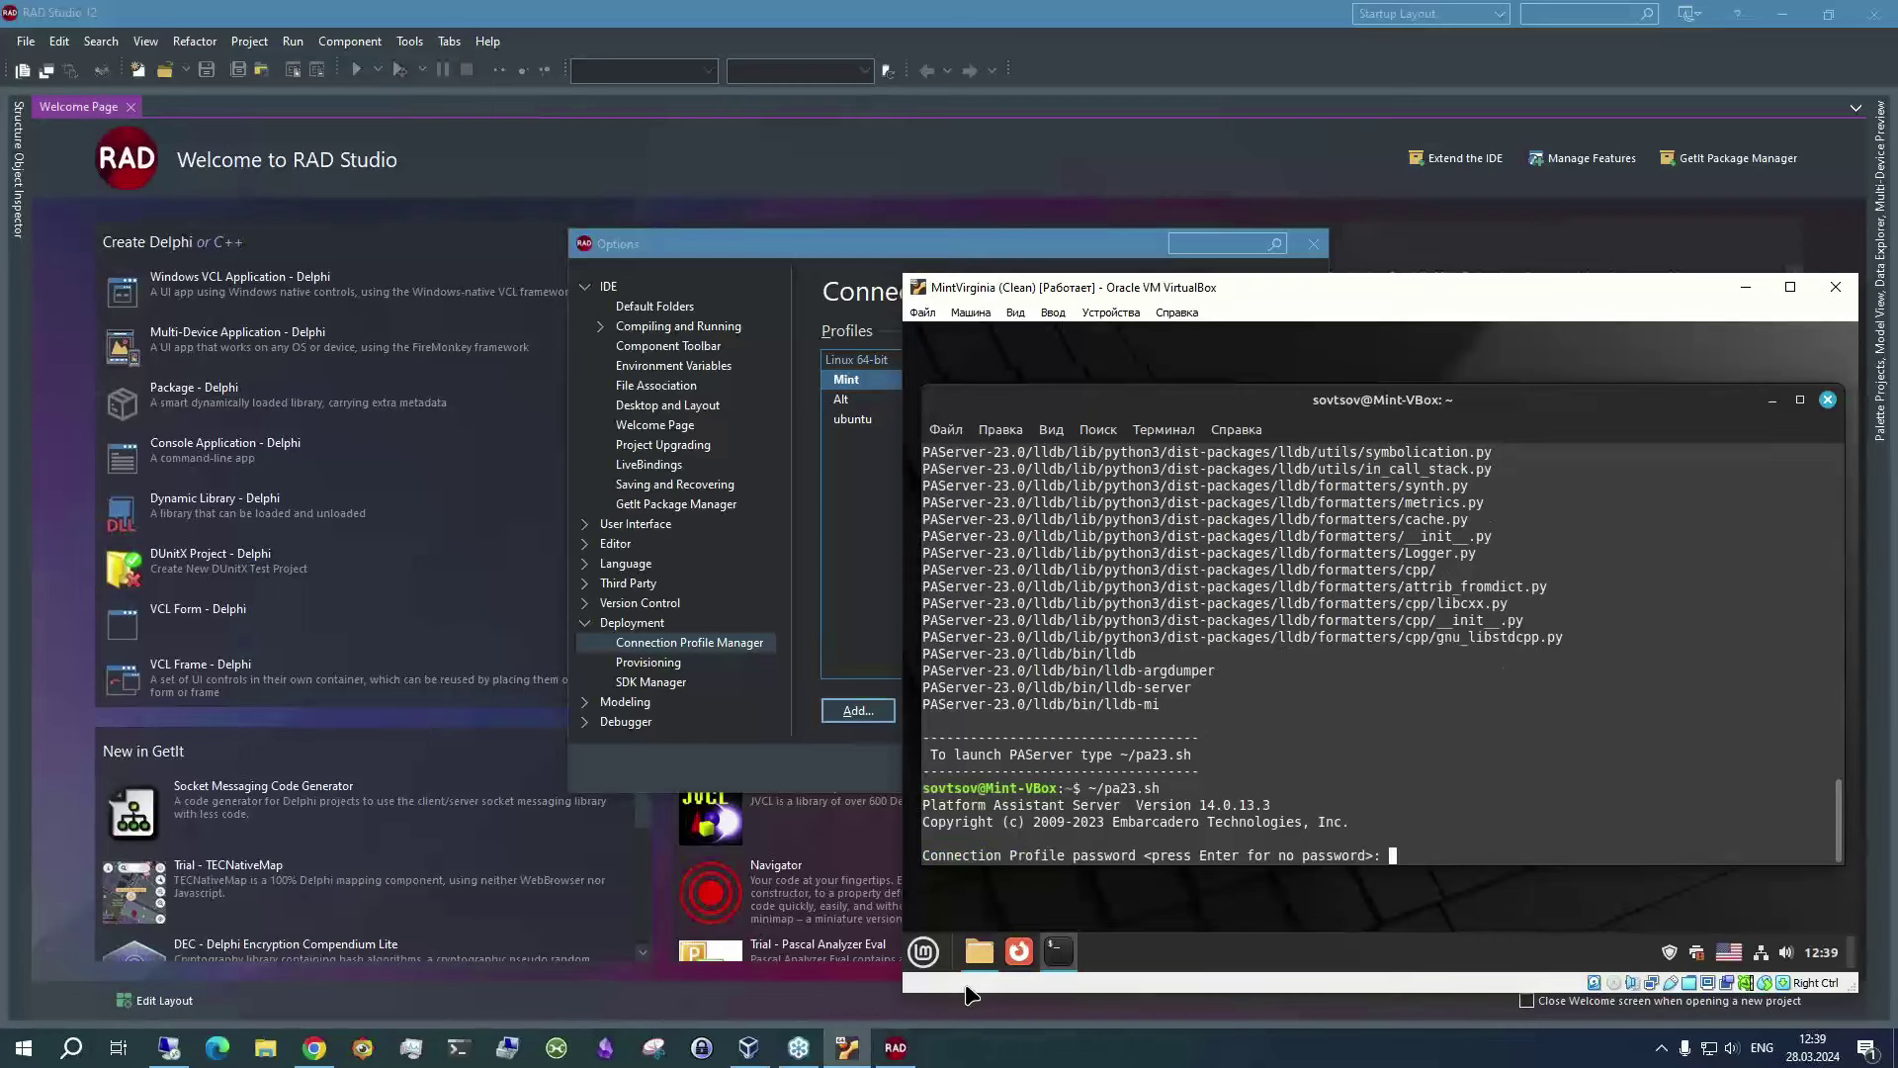
key(Return)
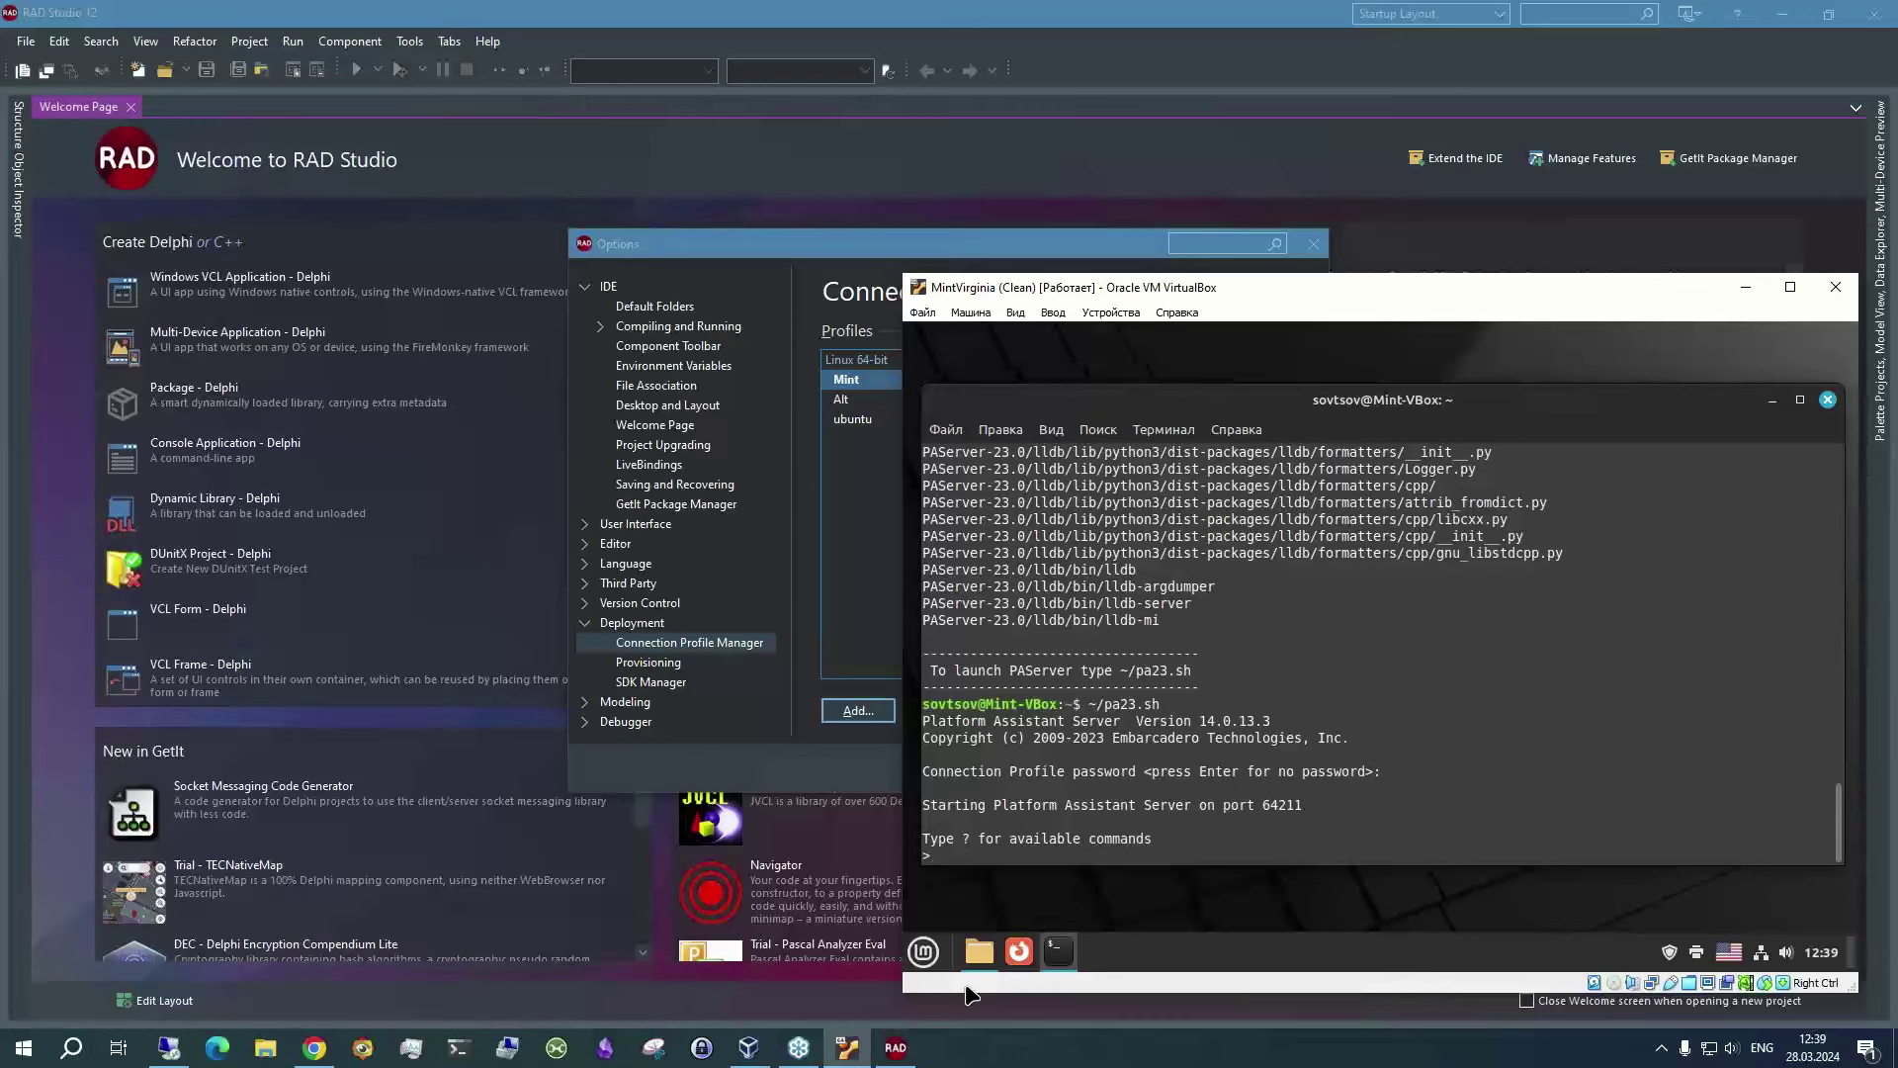
List PAServer's console commands with h, print its available IP addresses with i, and highlight the 192.168.1.76 line
text(h)
key(Return)
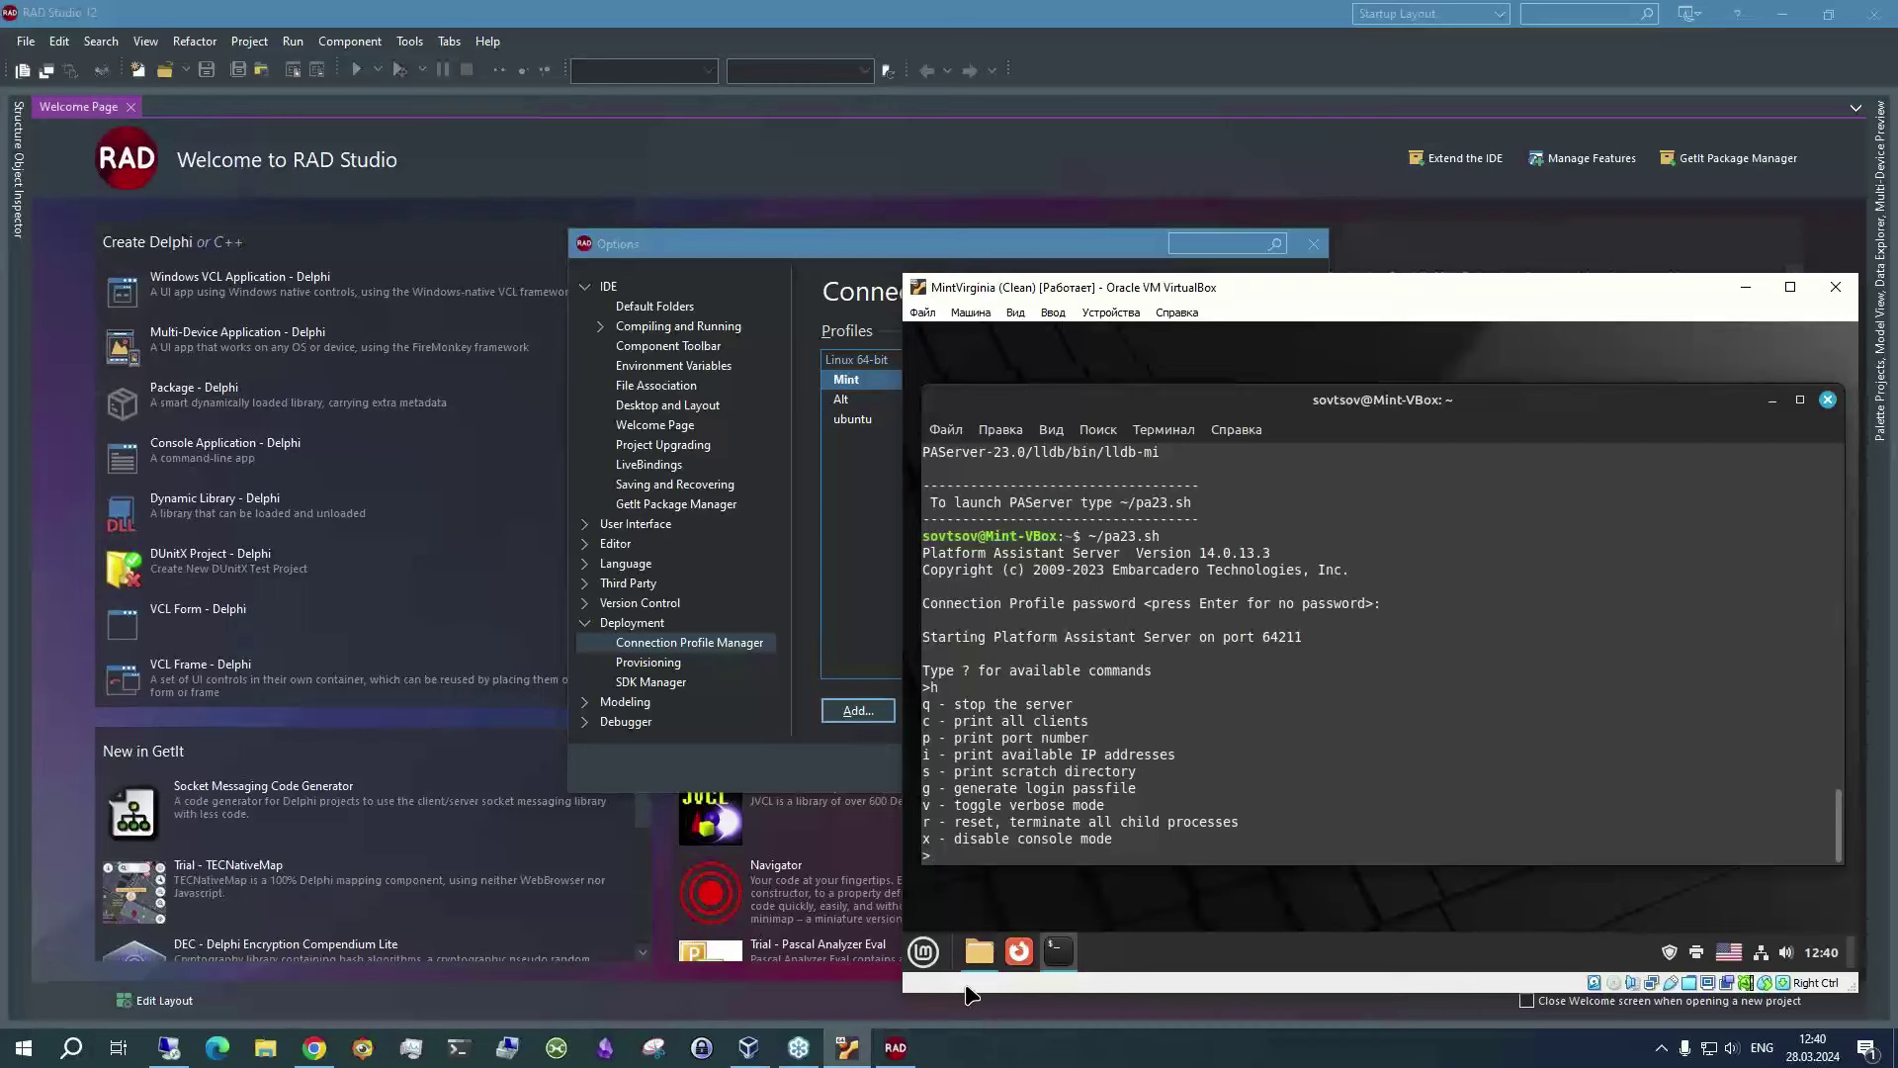
text(i)
key(Return)
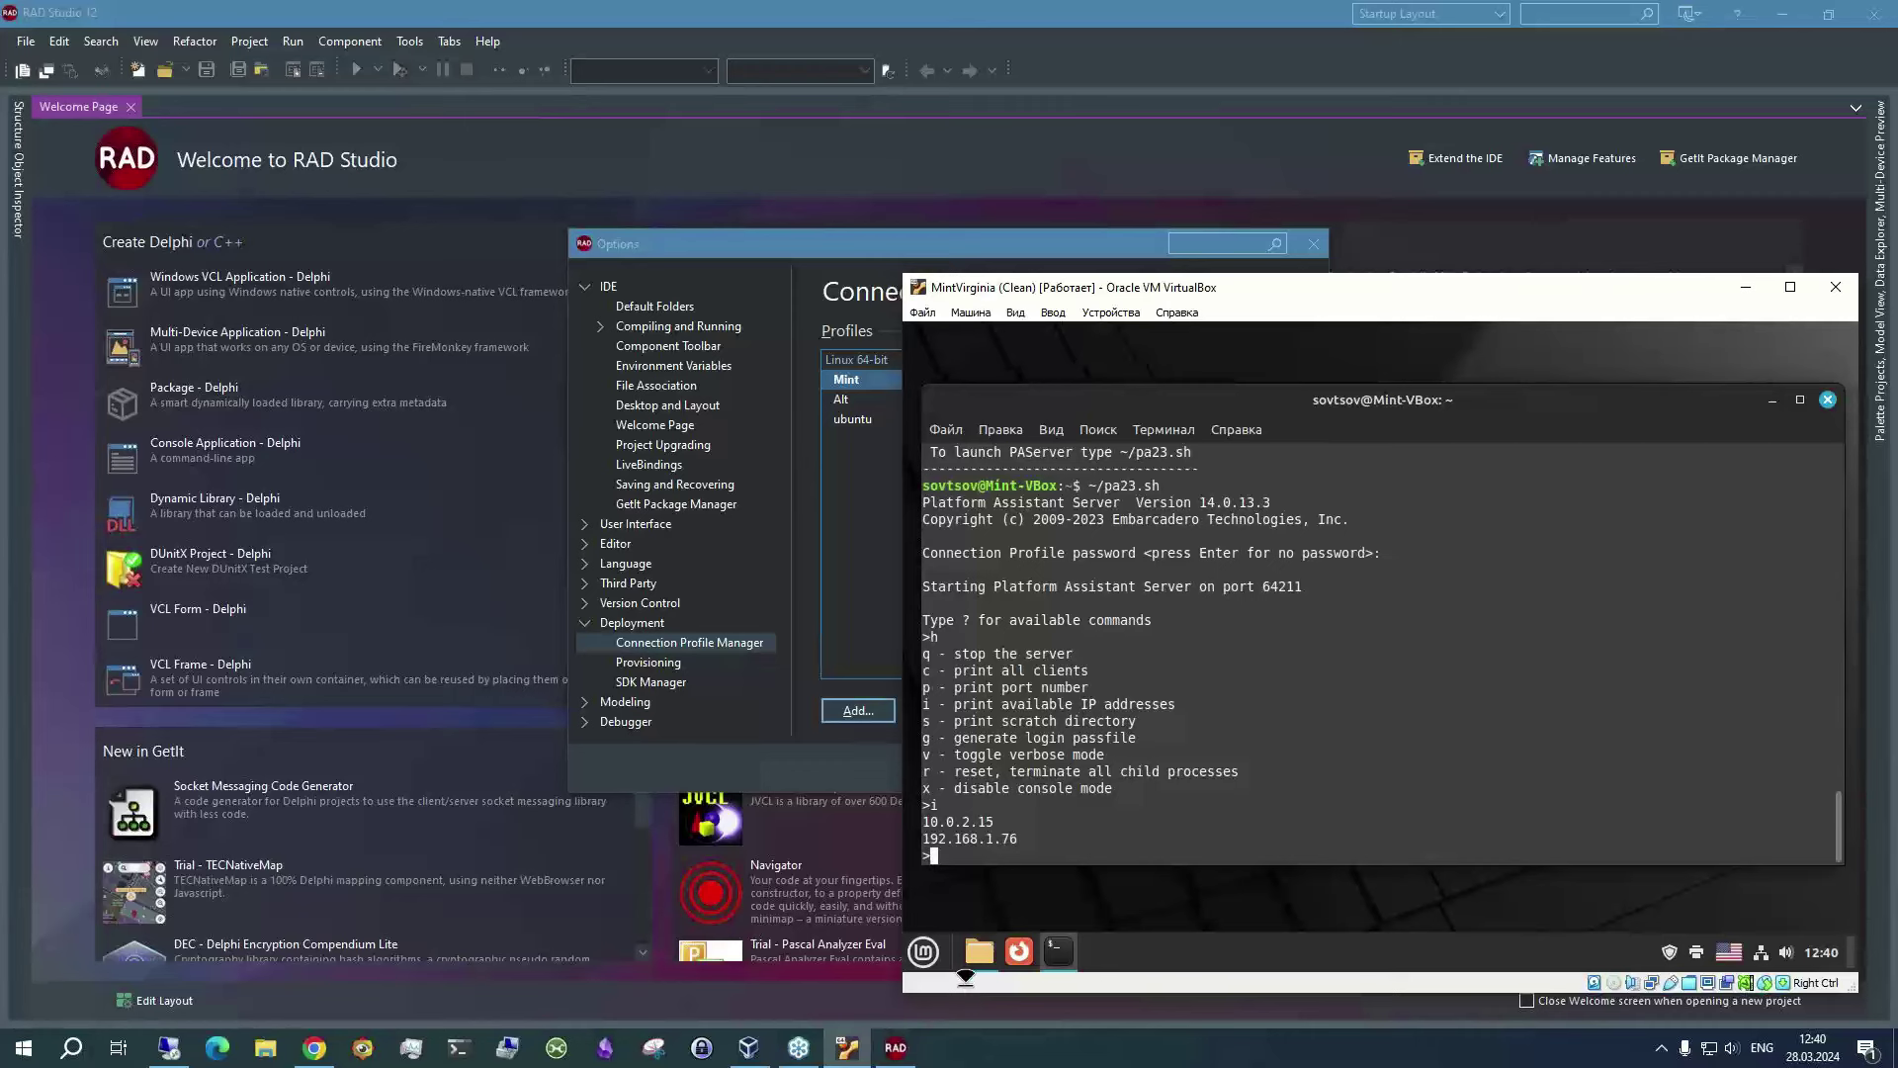
drag(969, 993, 966, 984)
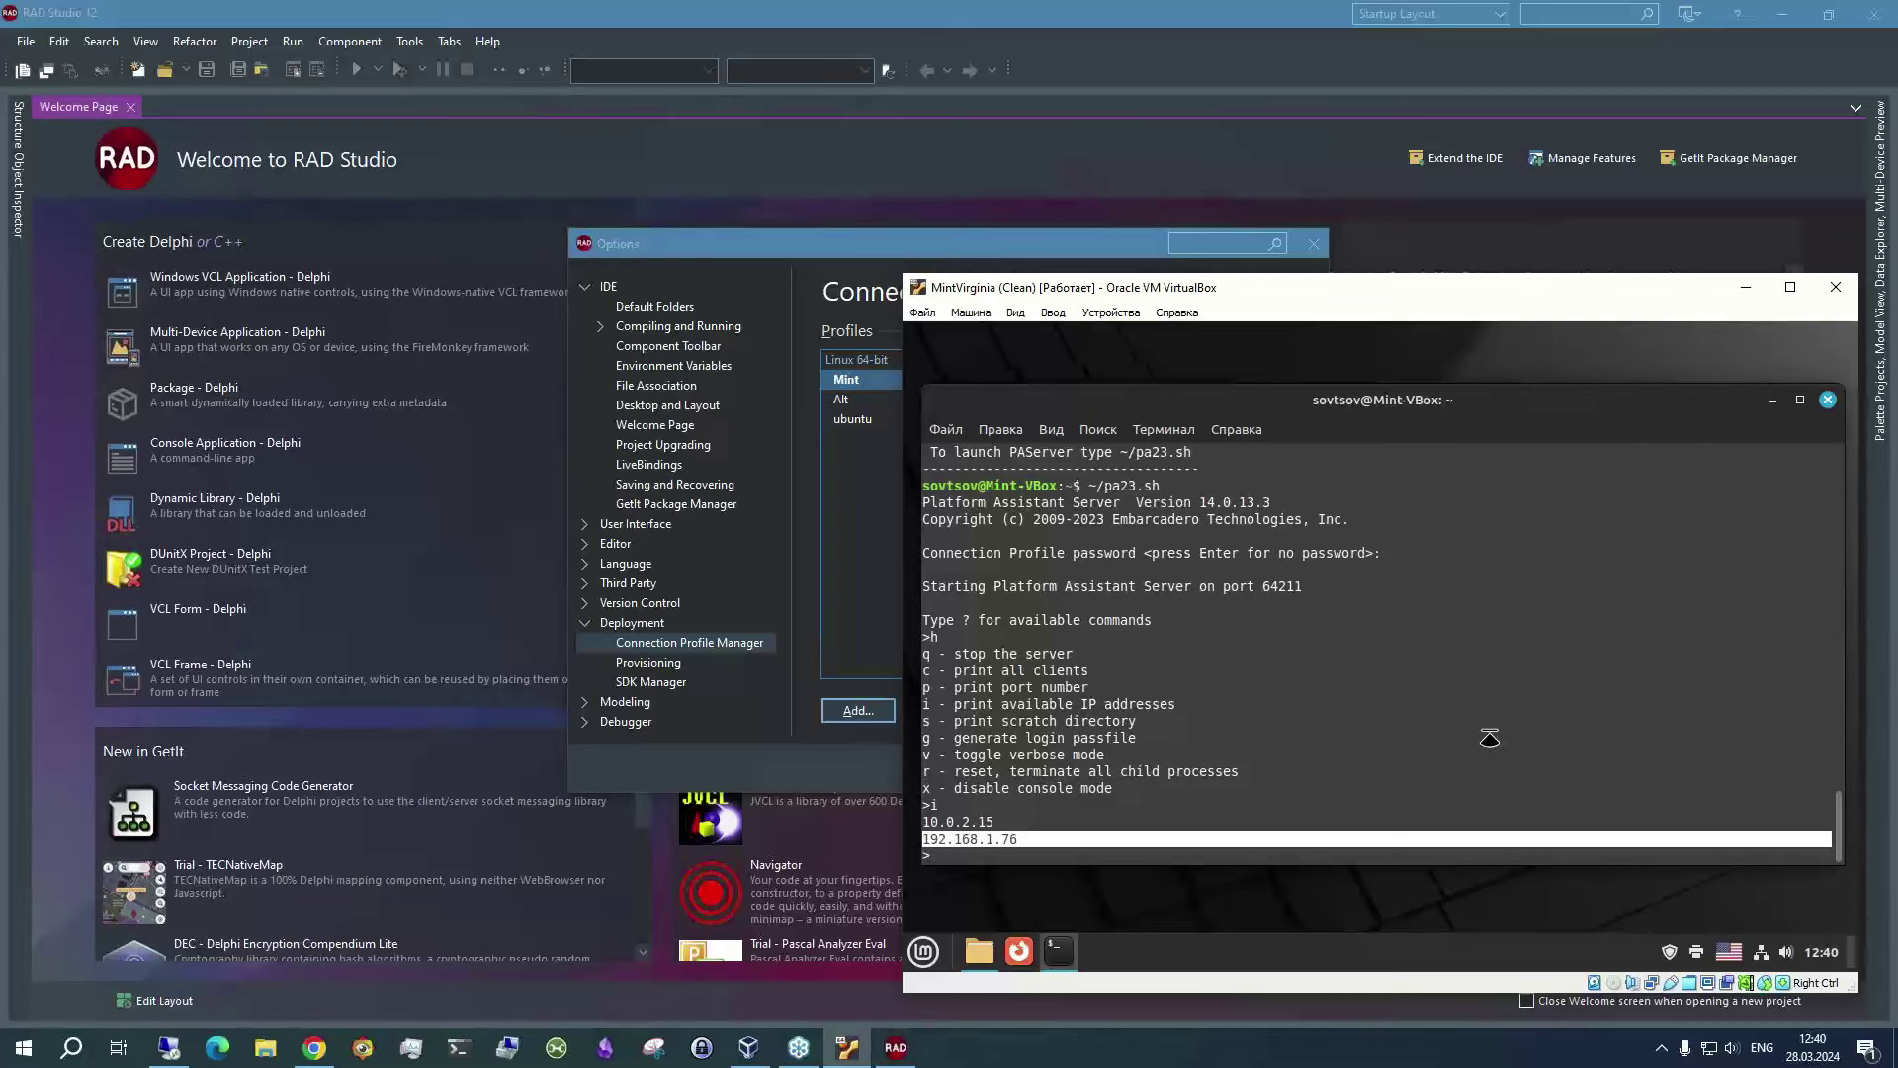
Return to RAD Studio, check the Mint profile's host name against the server's address, and test the connection
click(1059, 241)
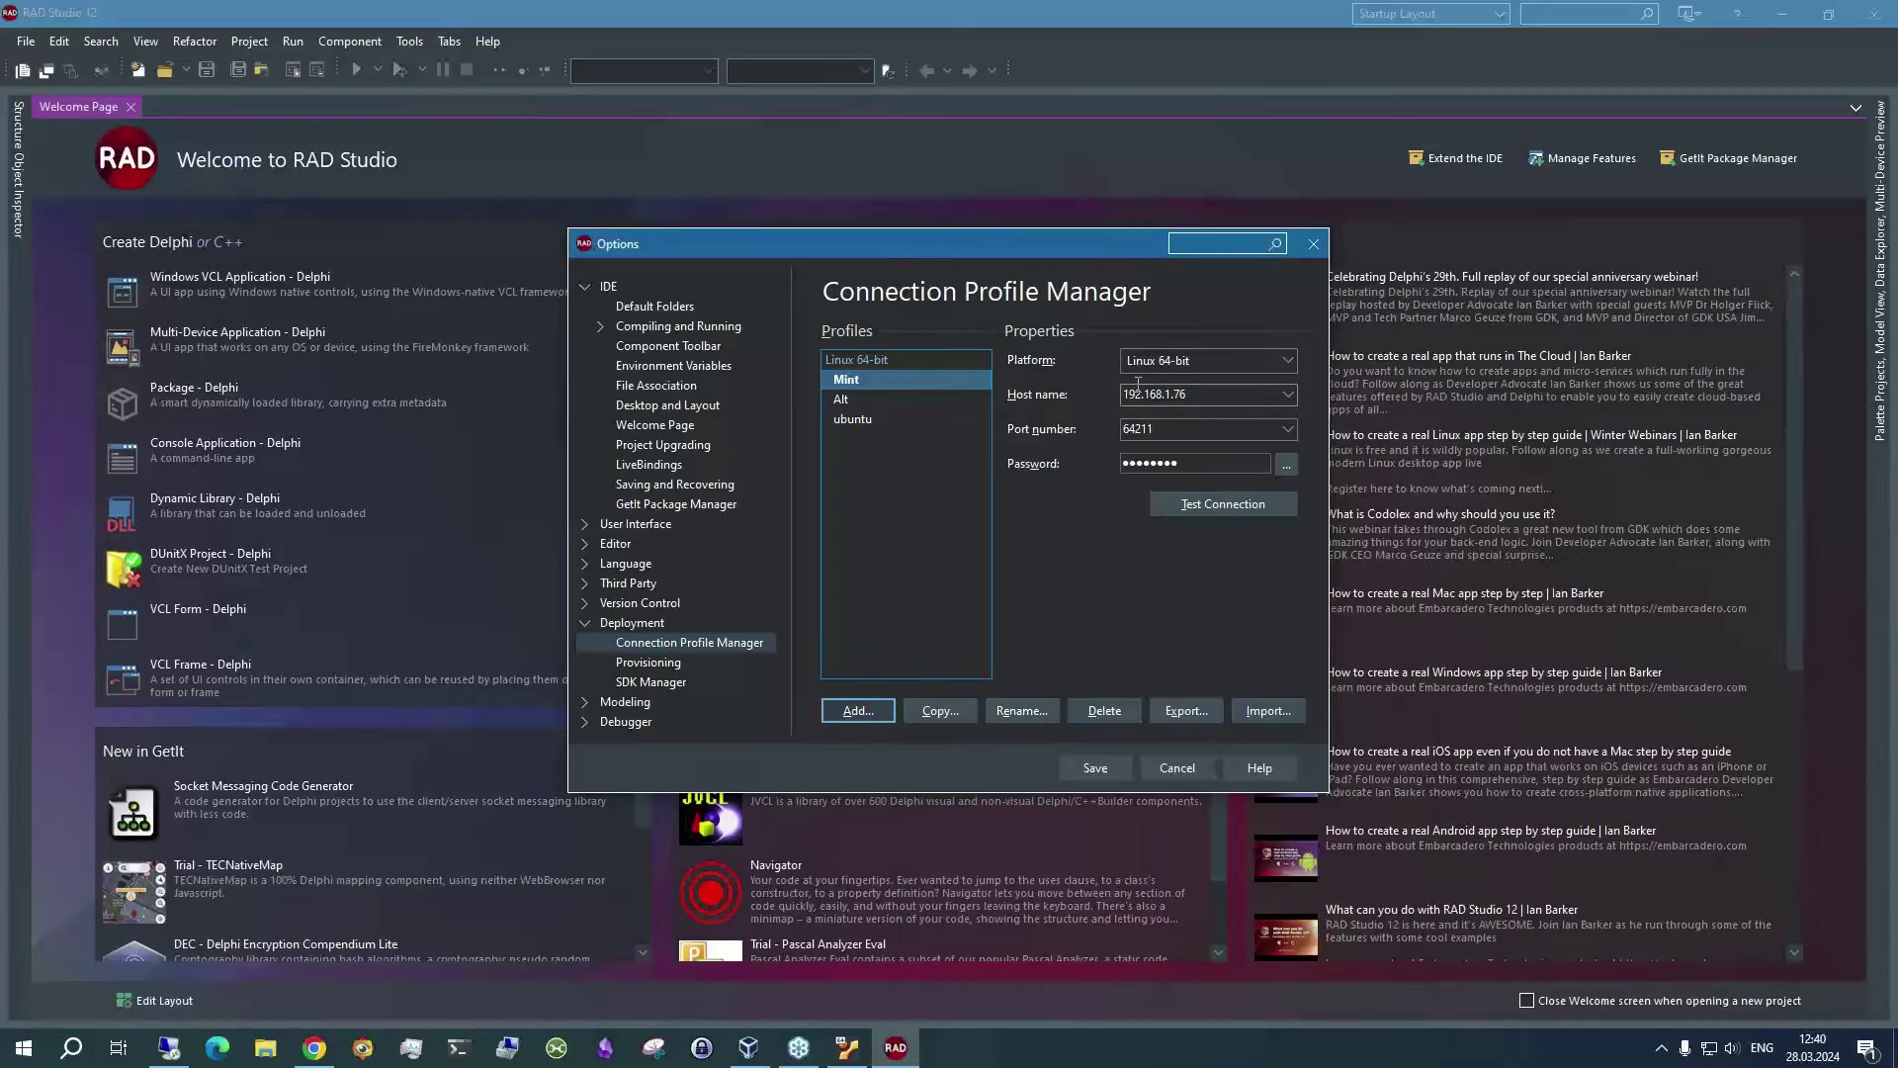
double_click(1201, 395)
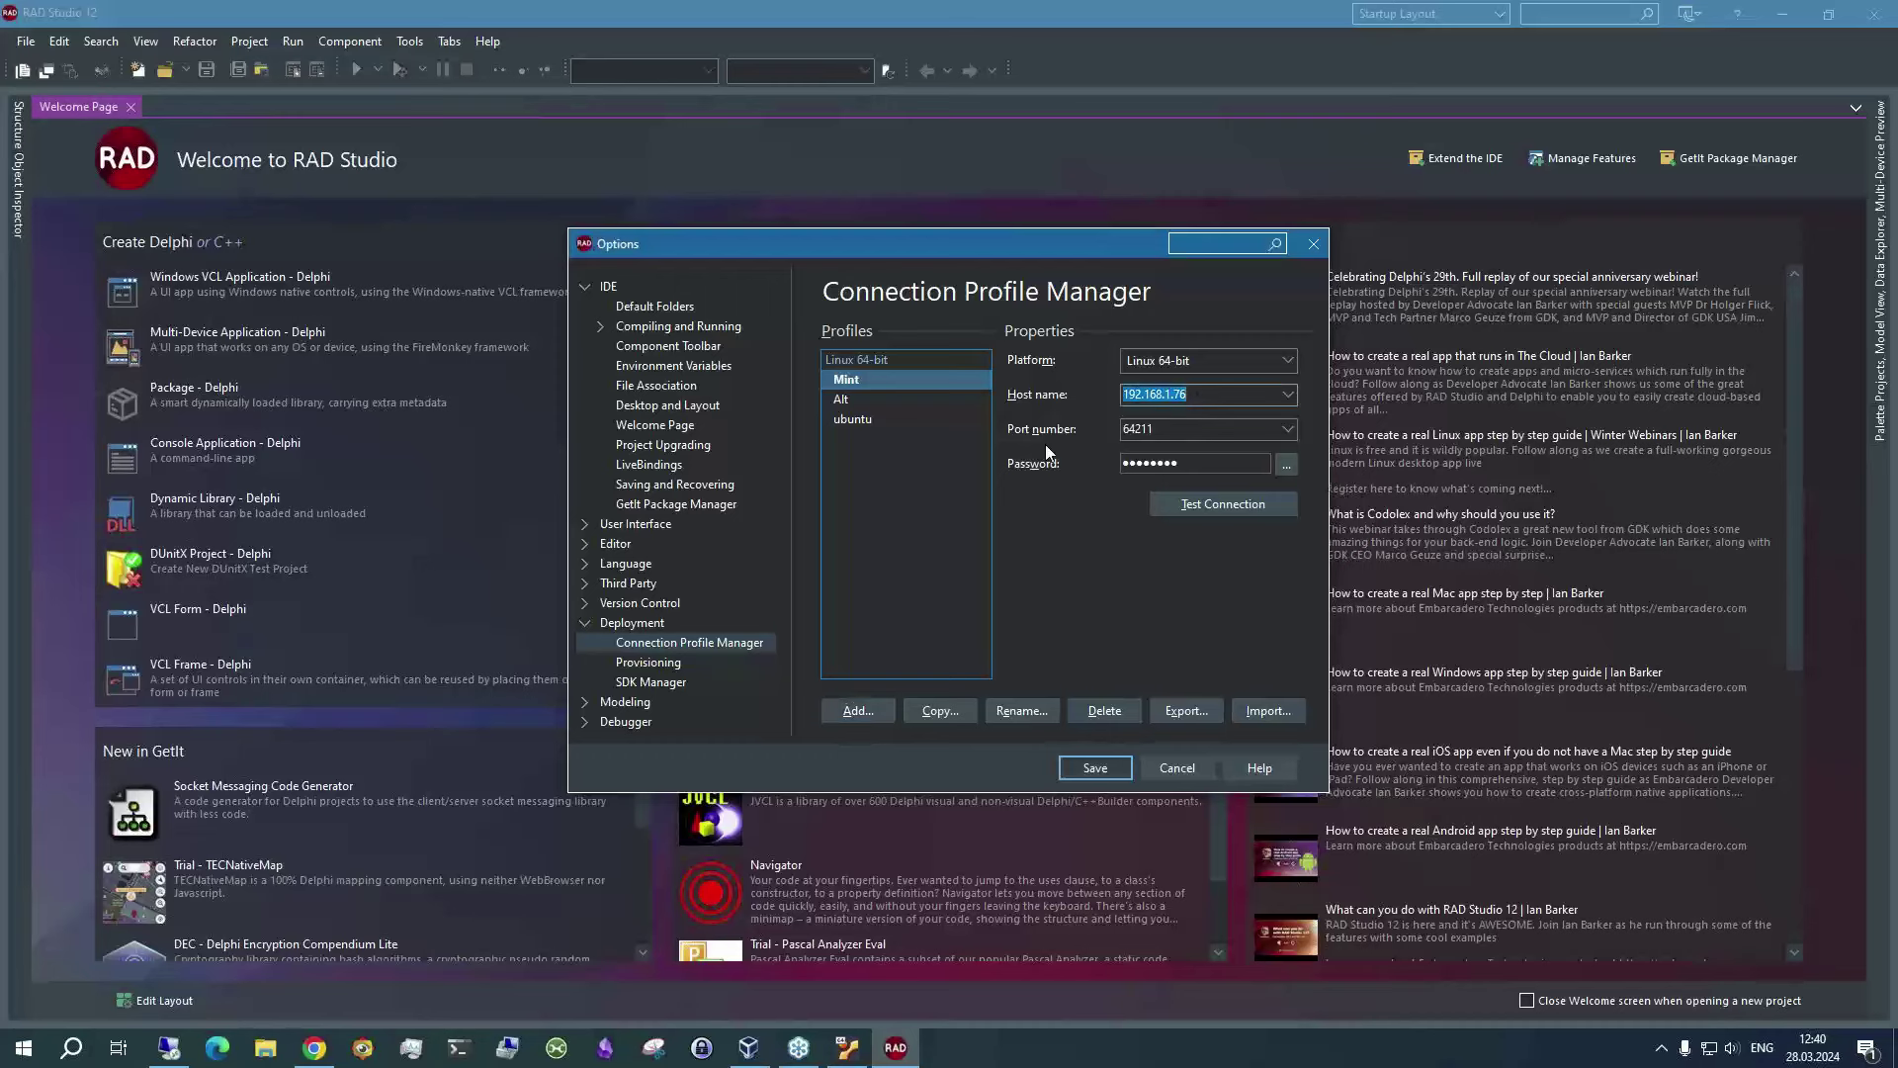
click(1220, 509)
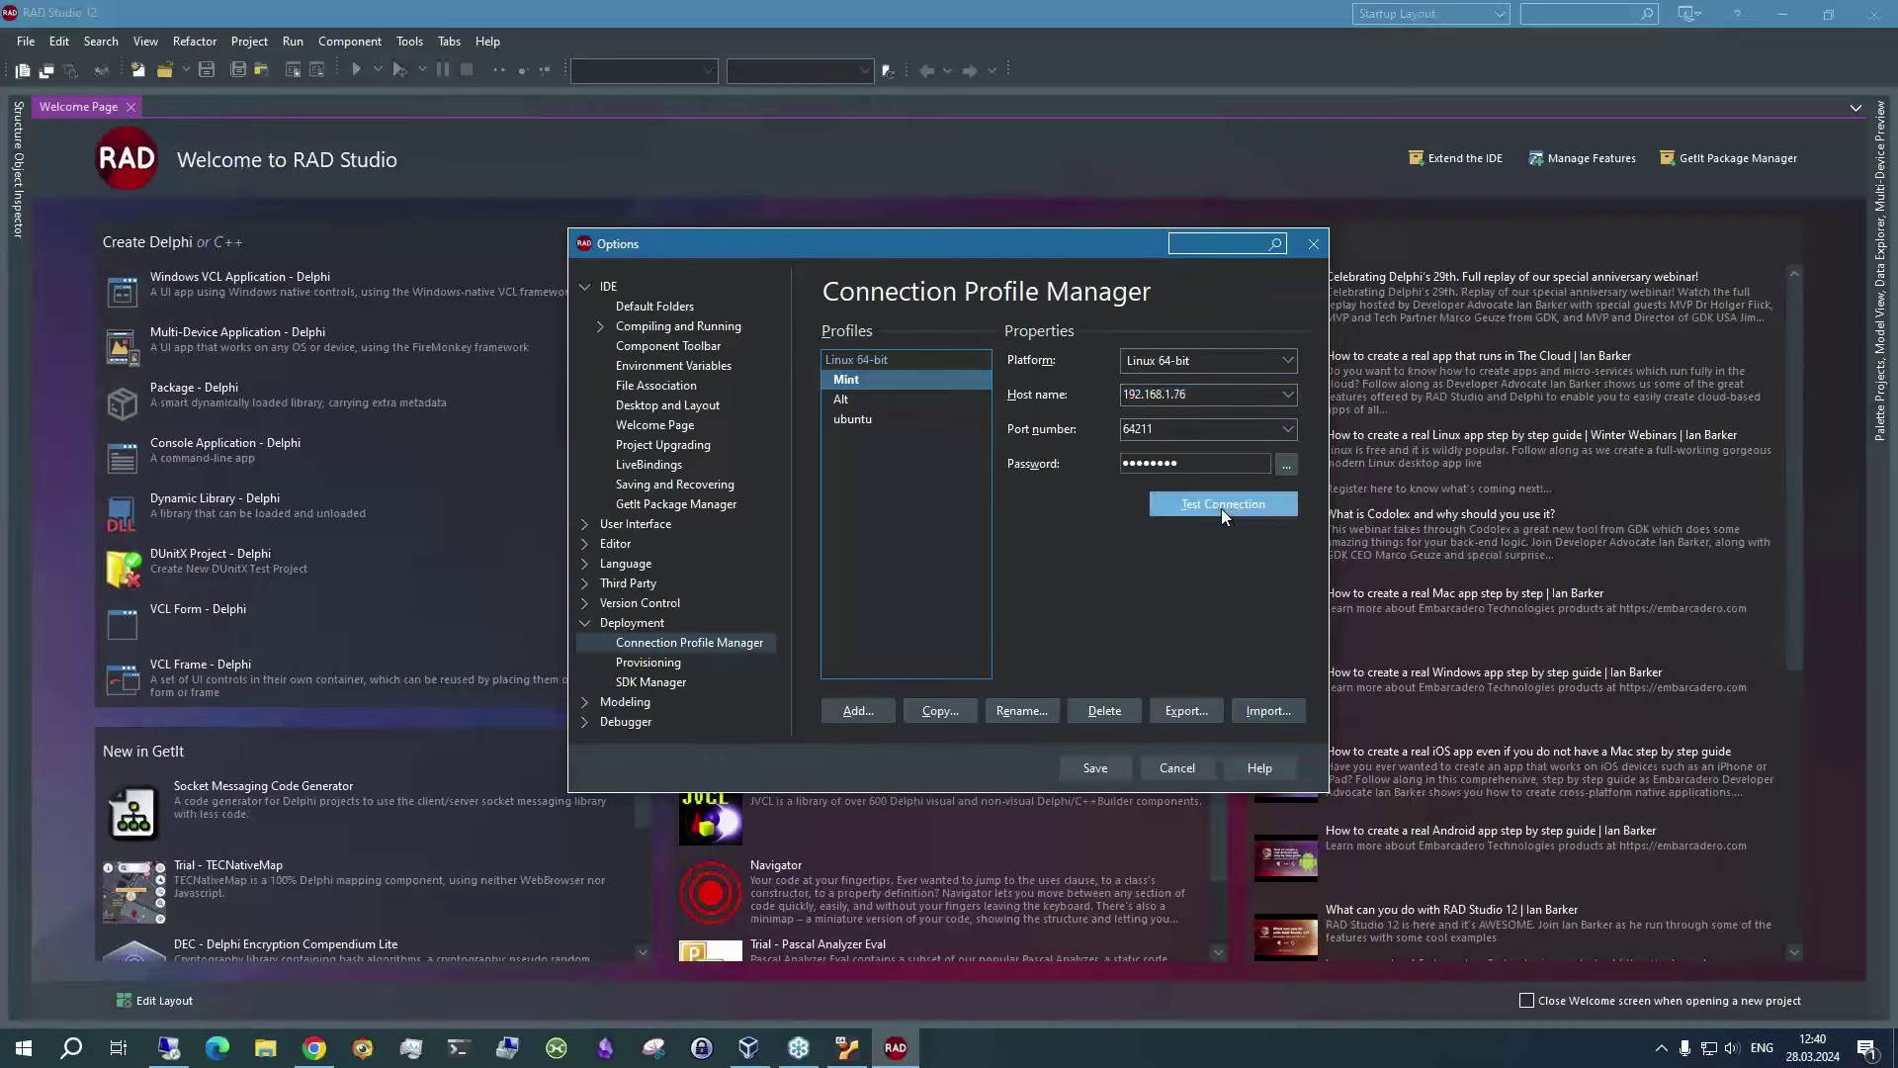
Dismiss the connection test result and open the SDK Manager page of the Deployment options
drag(938, 455, 928, 510)
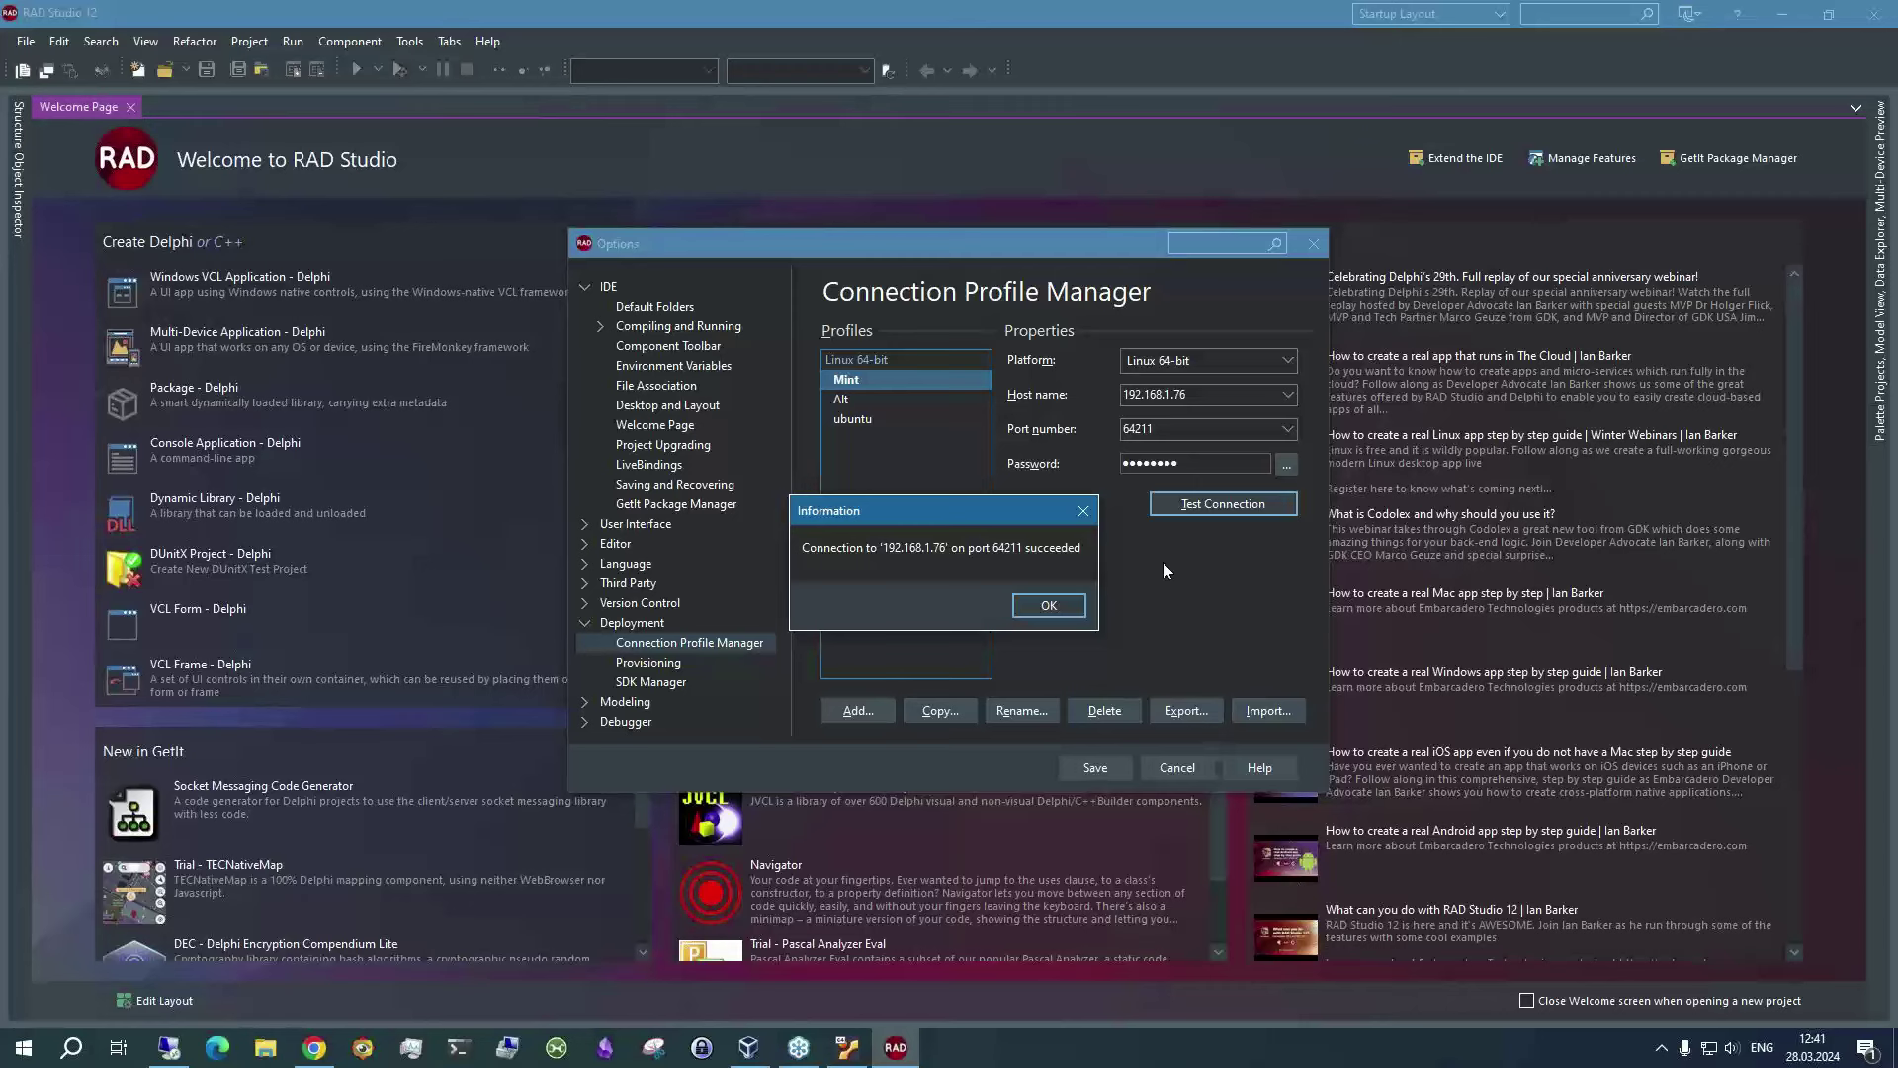
click(1050, 605)
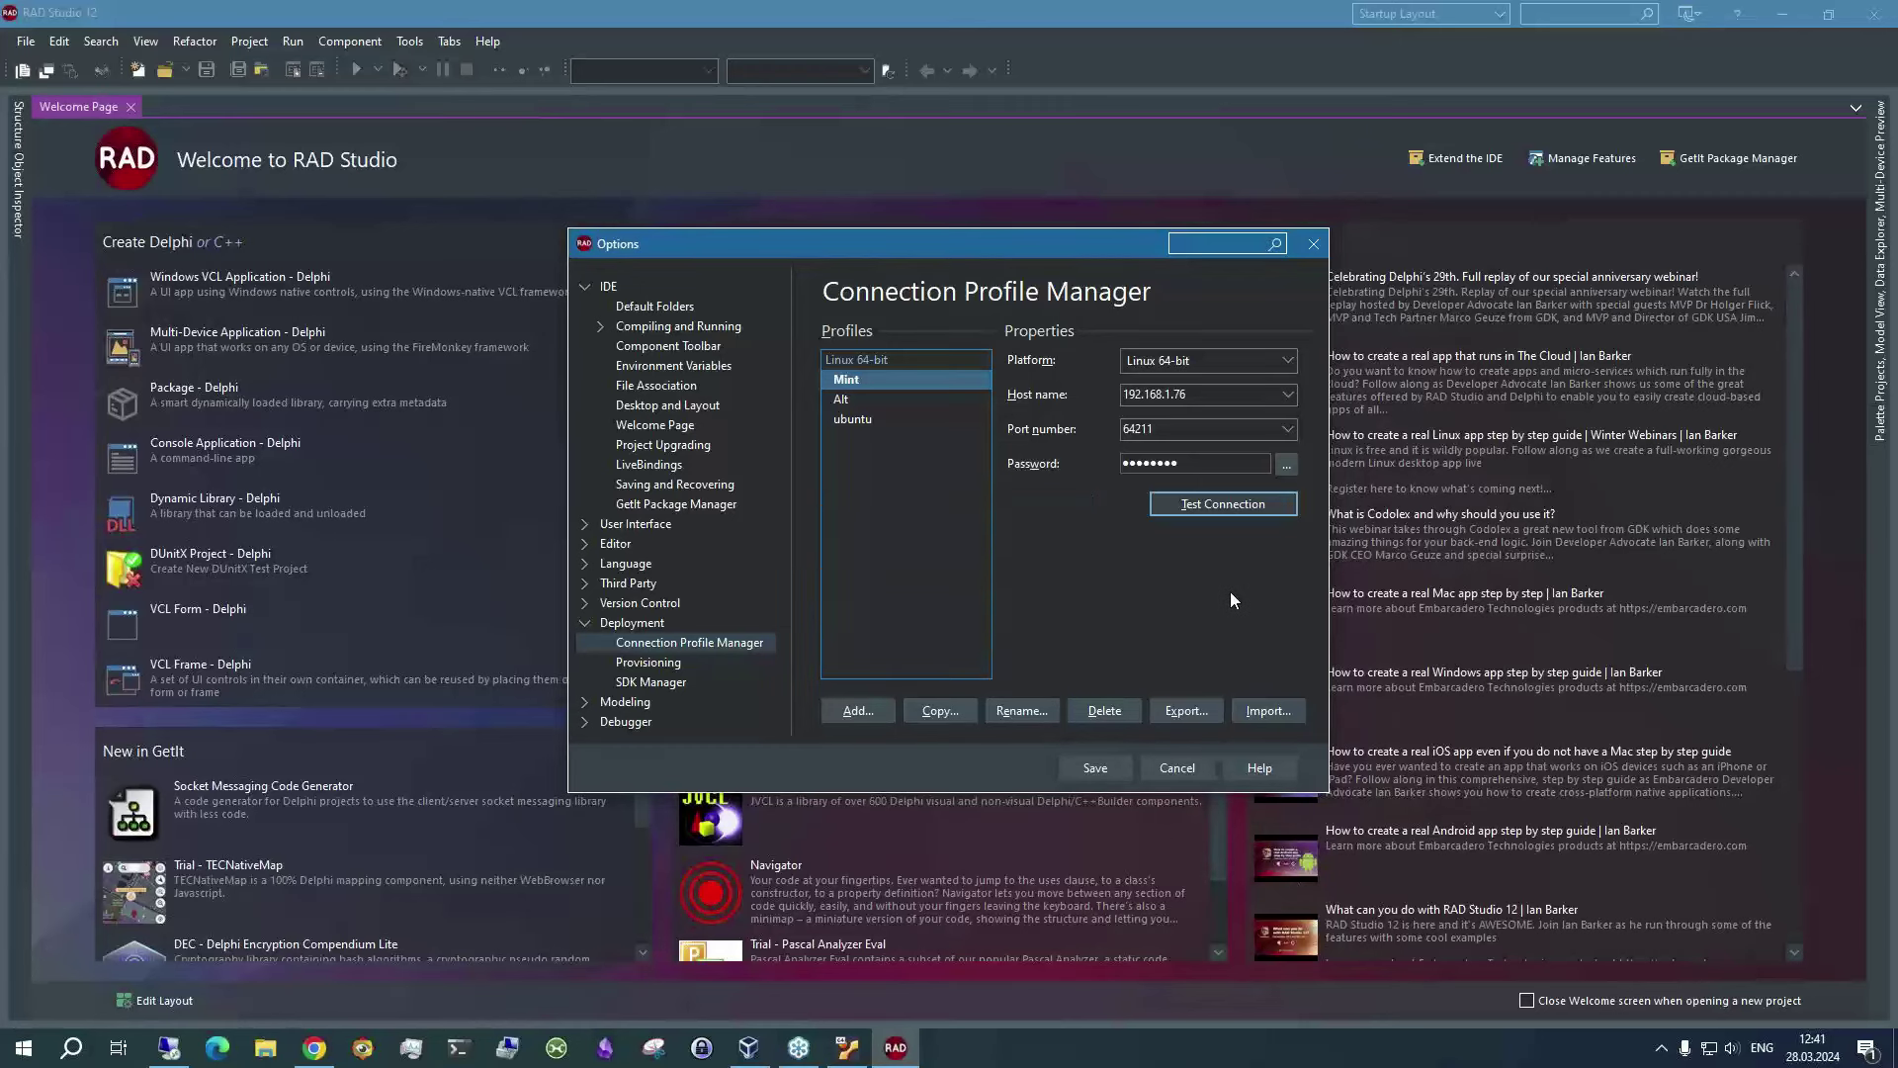
click(662, 684)
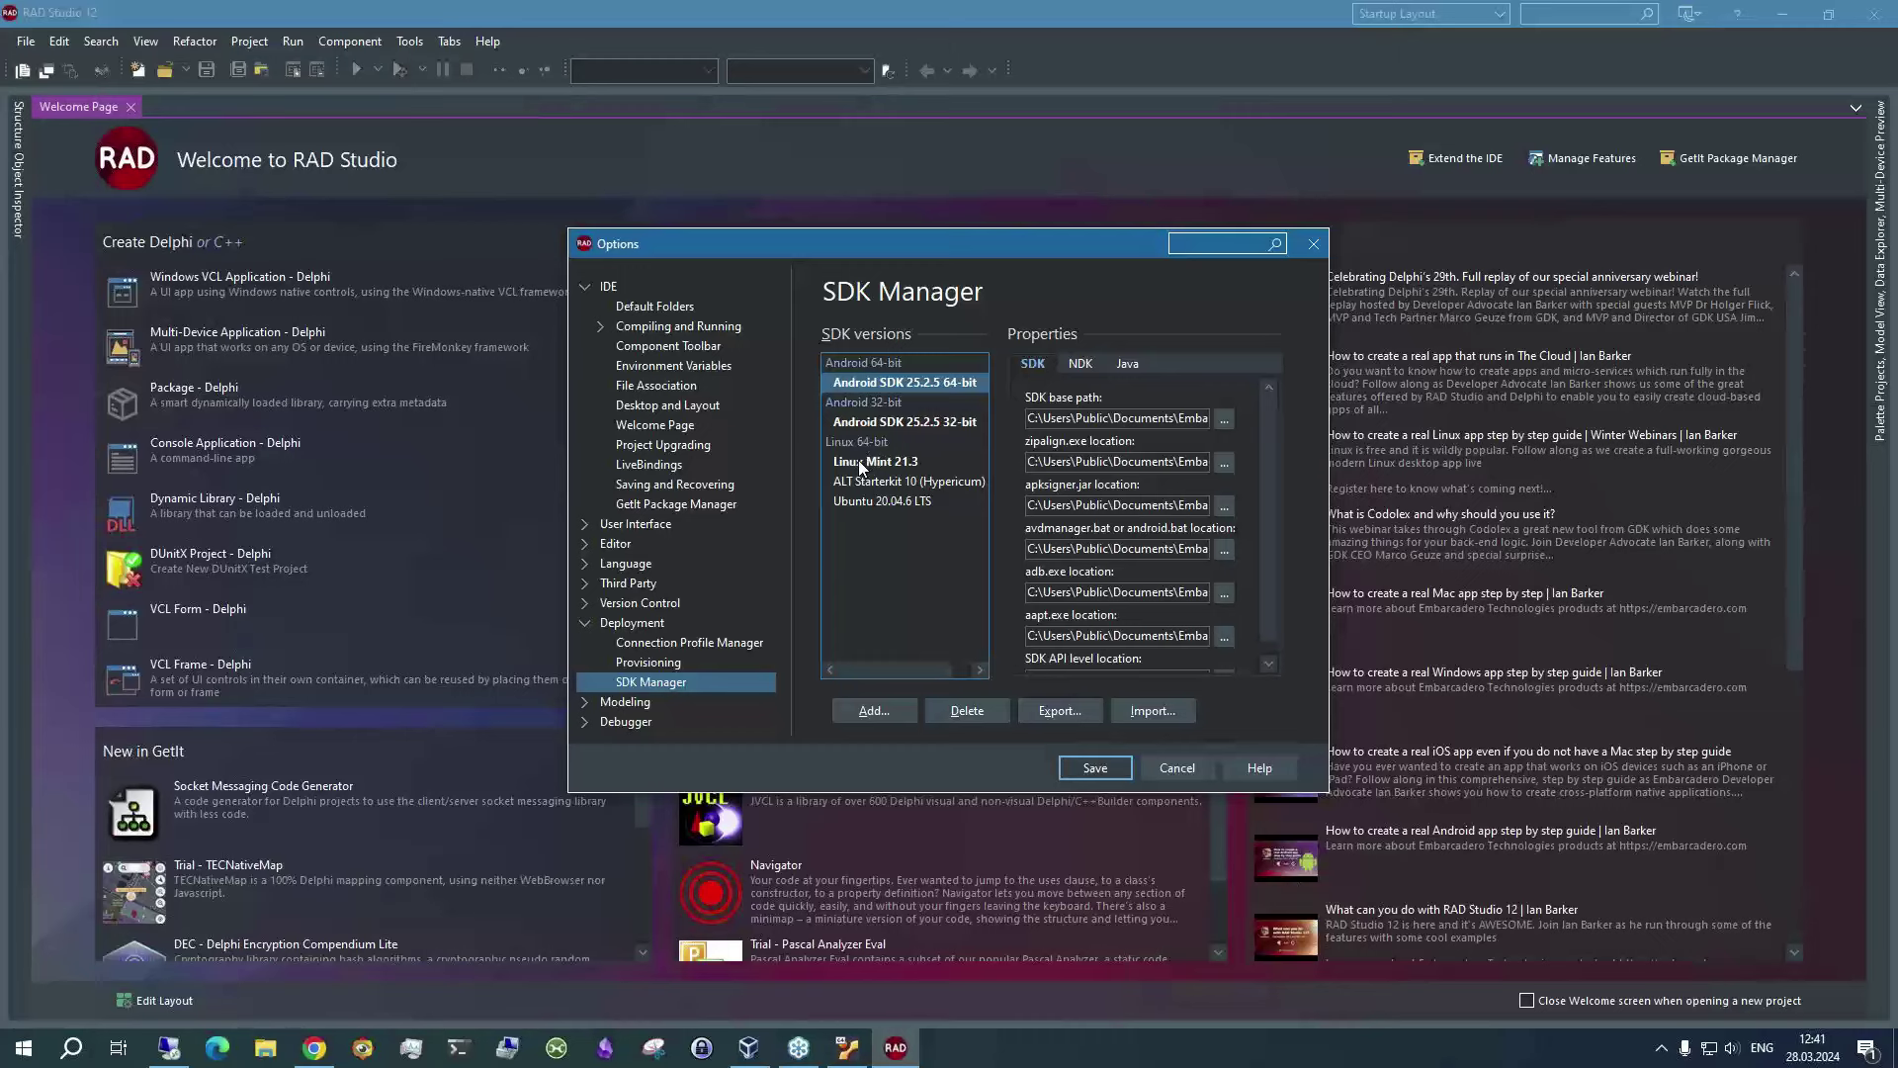
Try to add a new Linux 64-bit SDK using the ubuntu connection profile, and cancel the addition
click(886, 709)
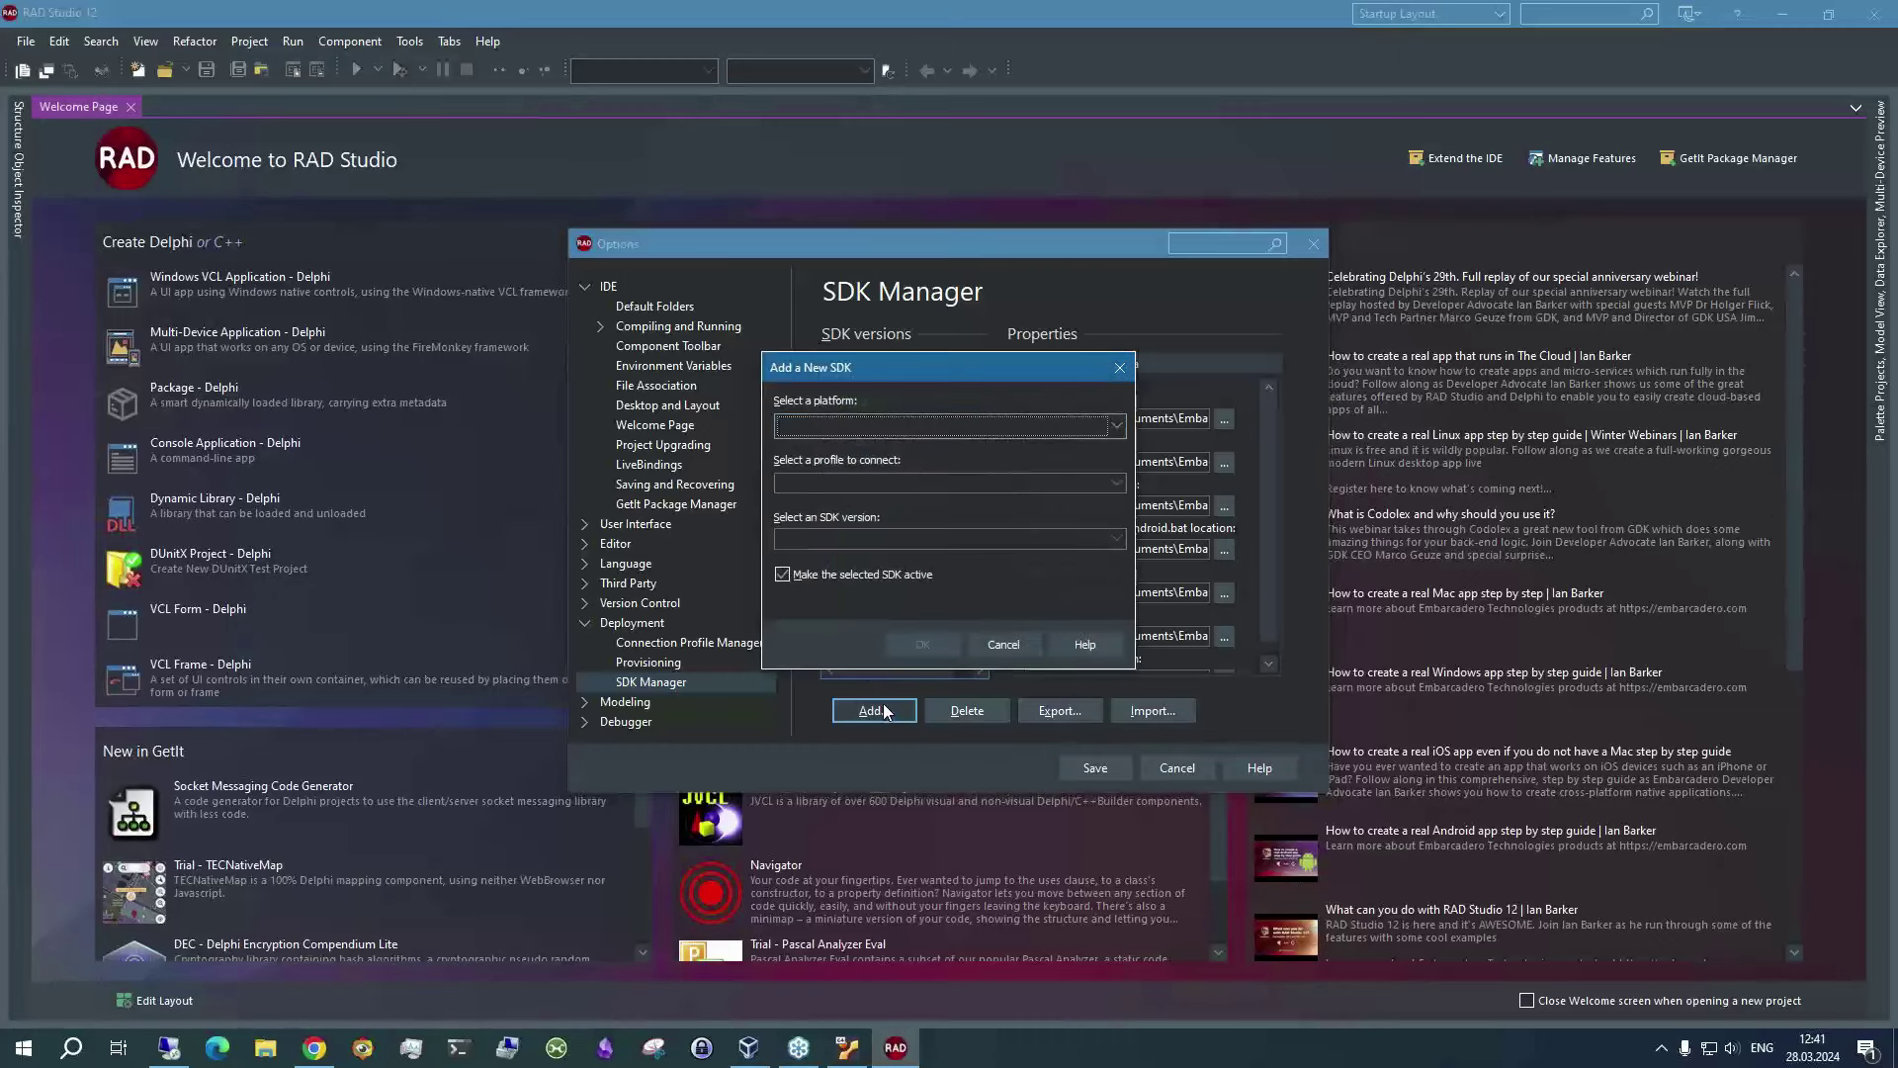
click(1115, 426)
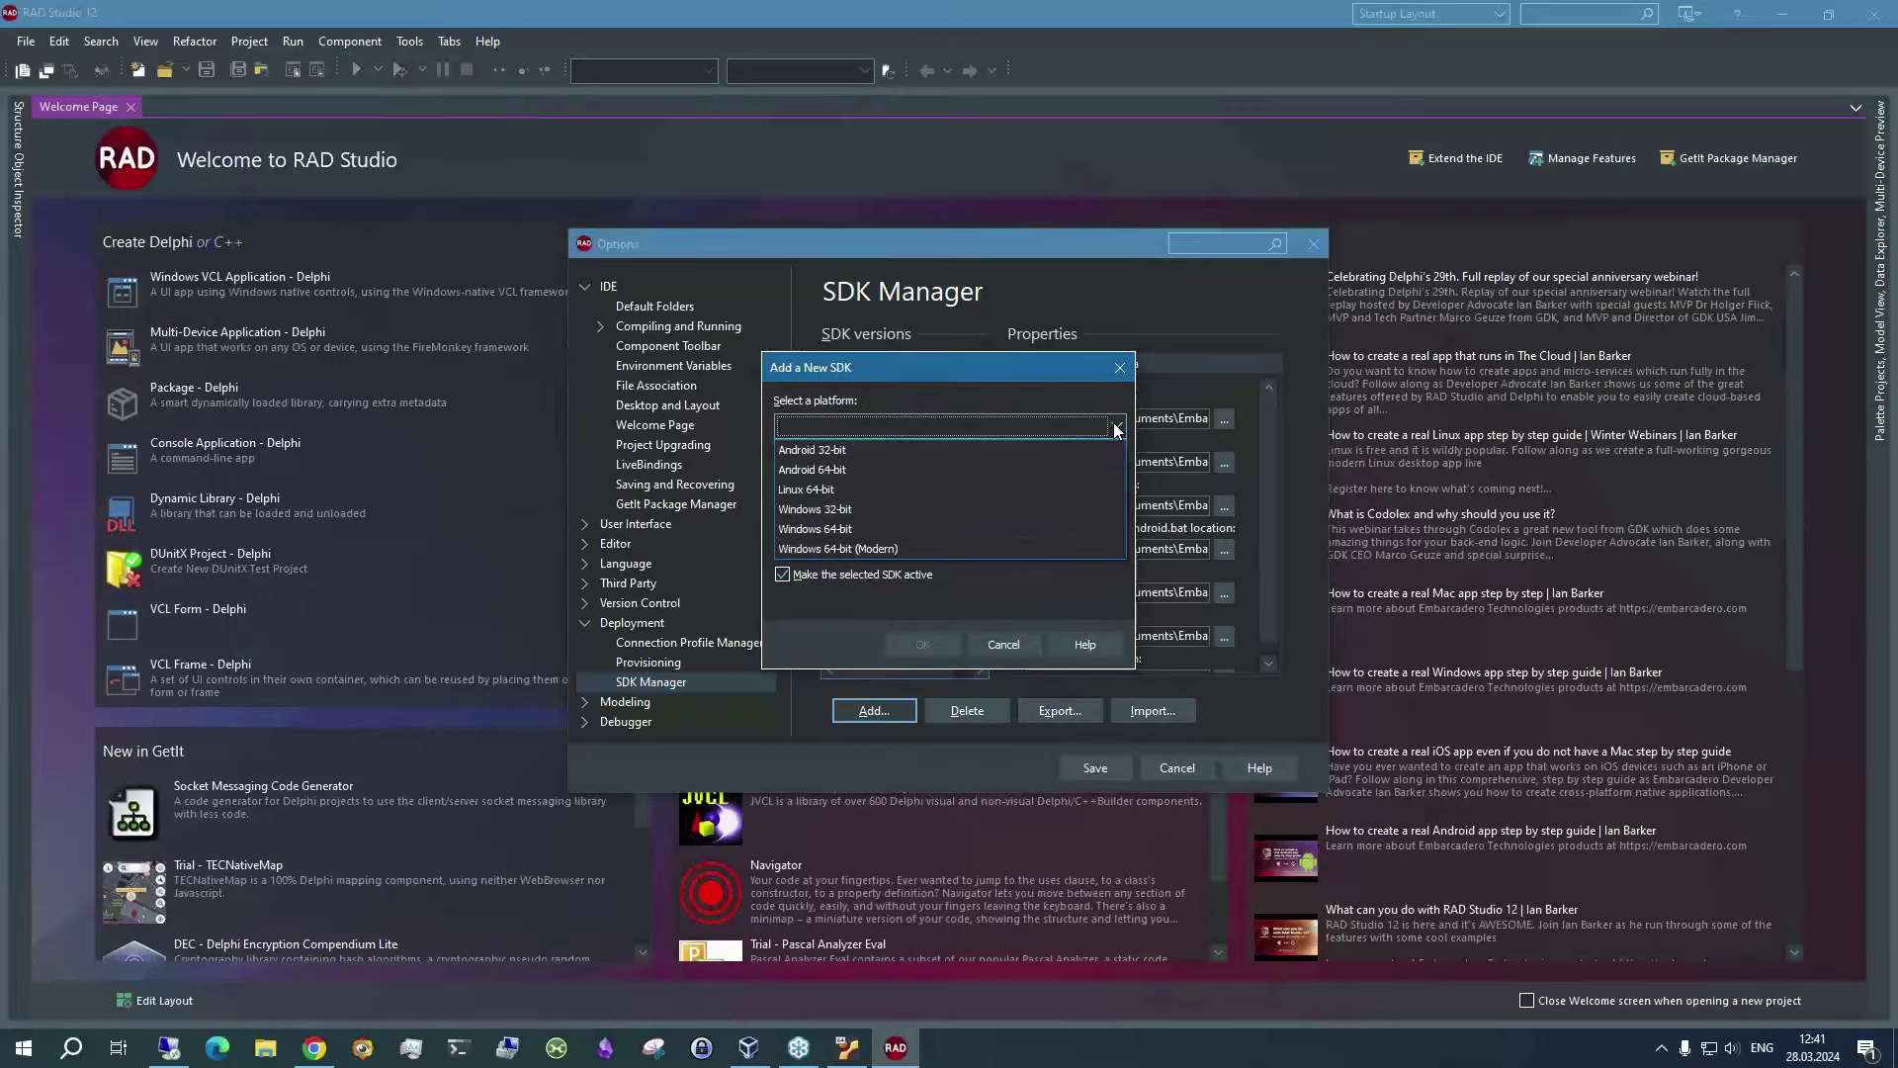
click(891, 488)
click(1123, 483)
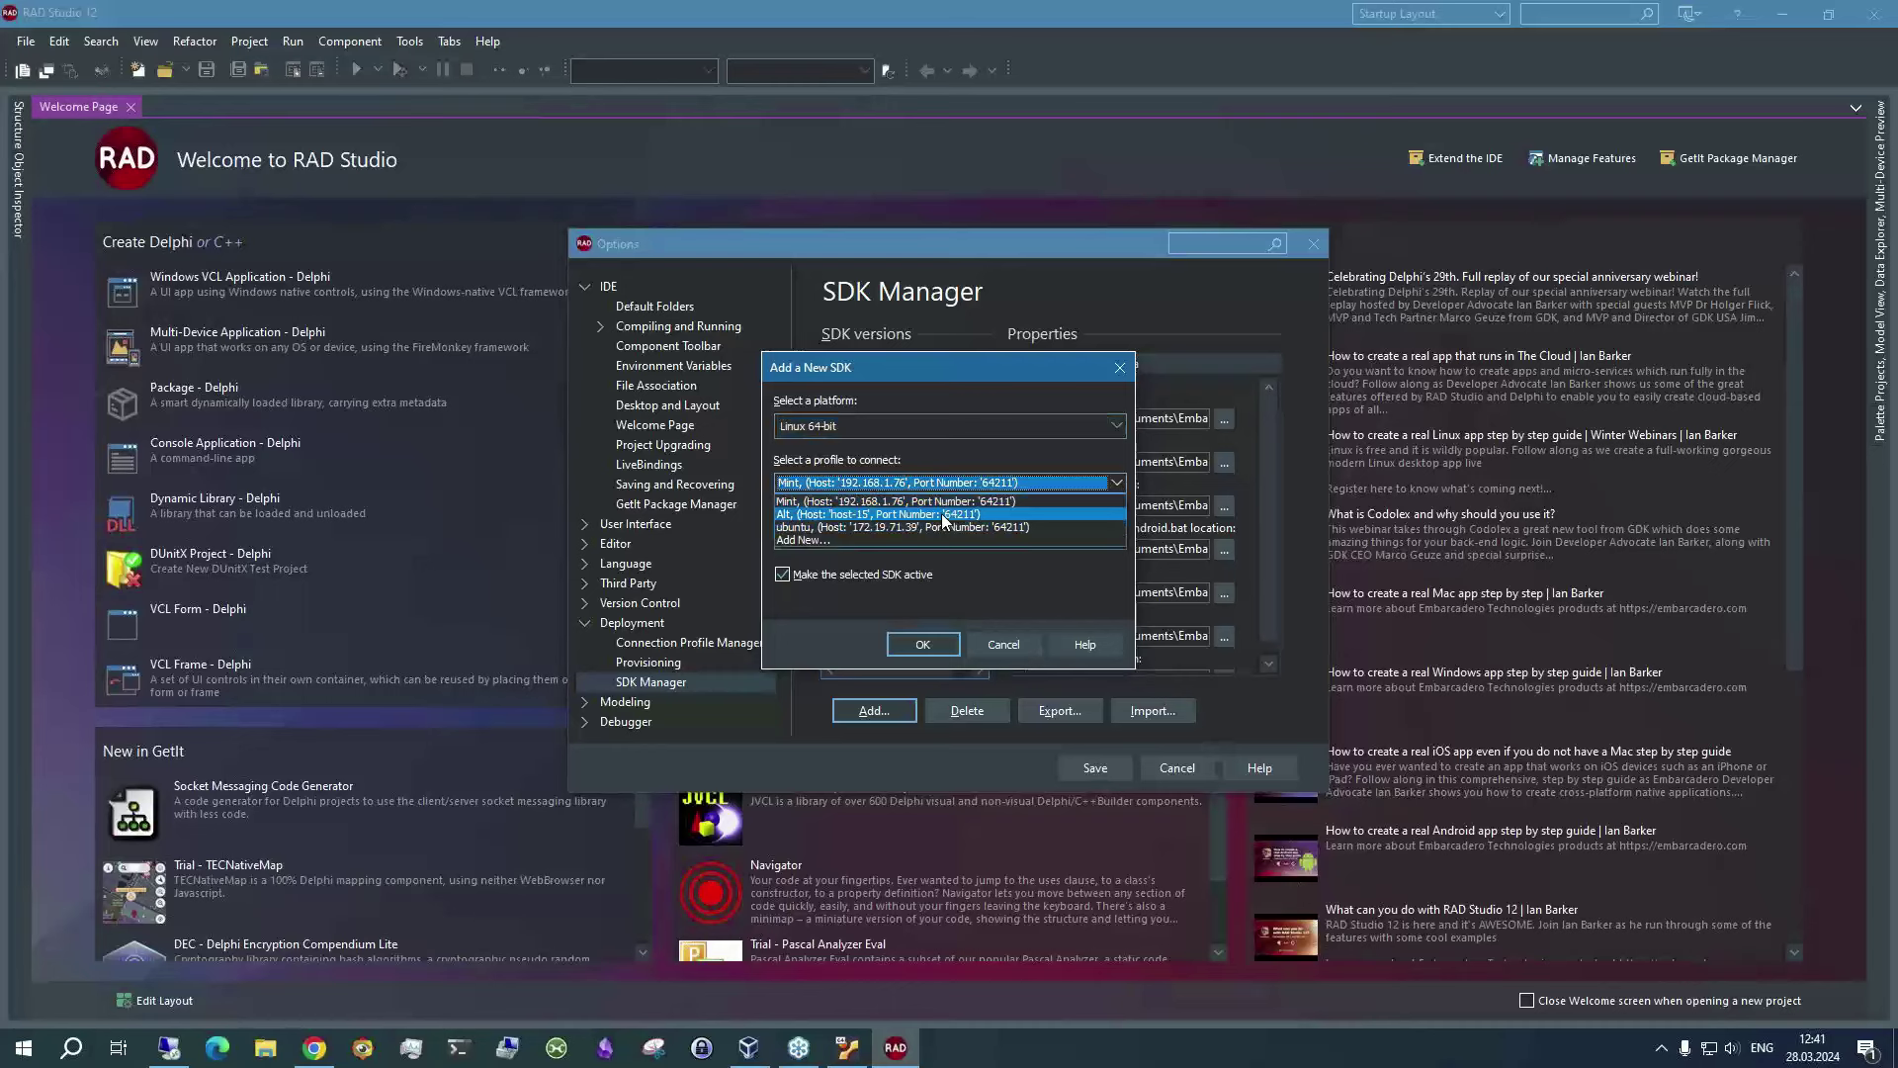
click(934, 528)
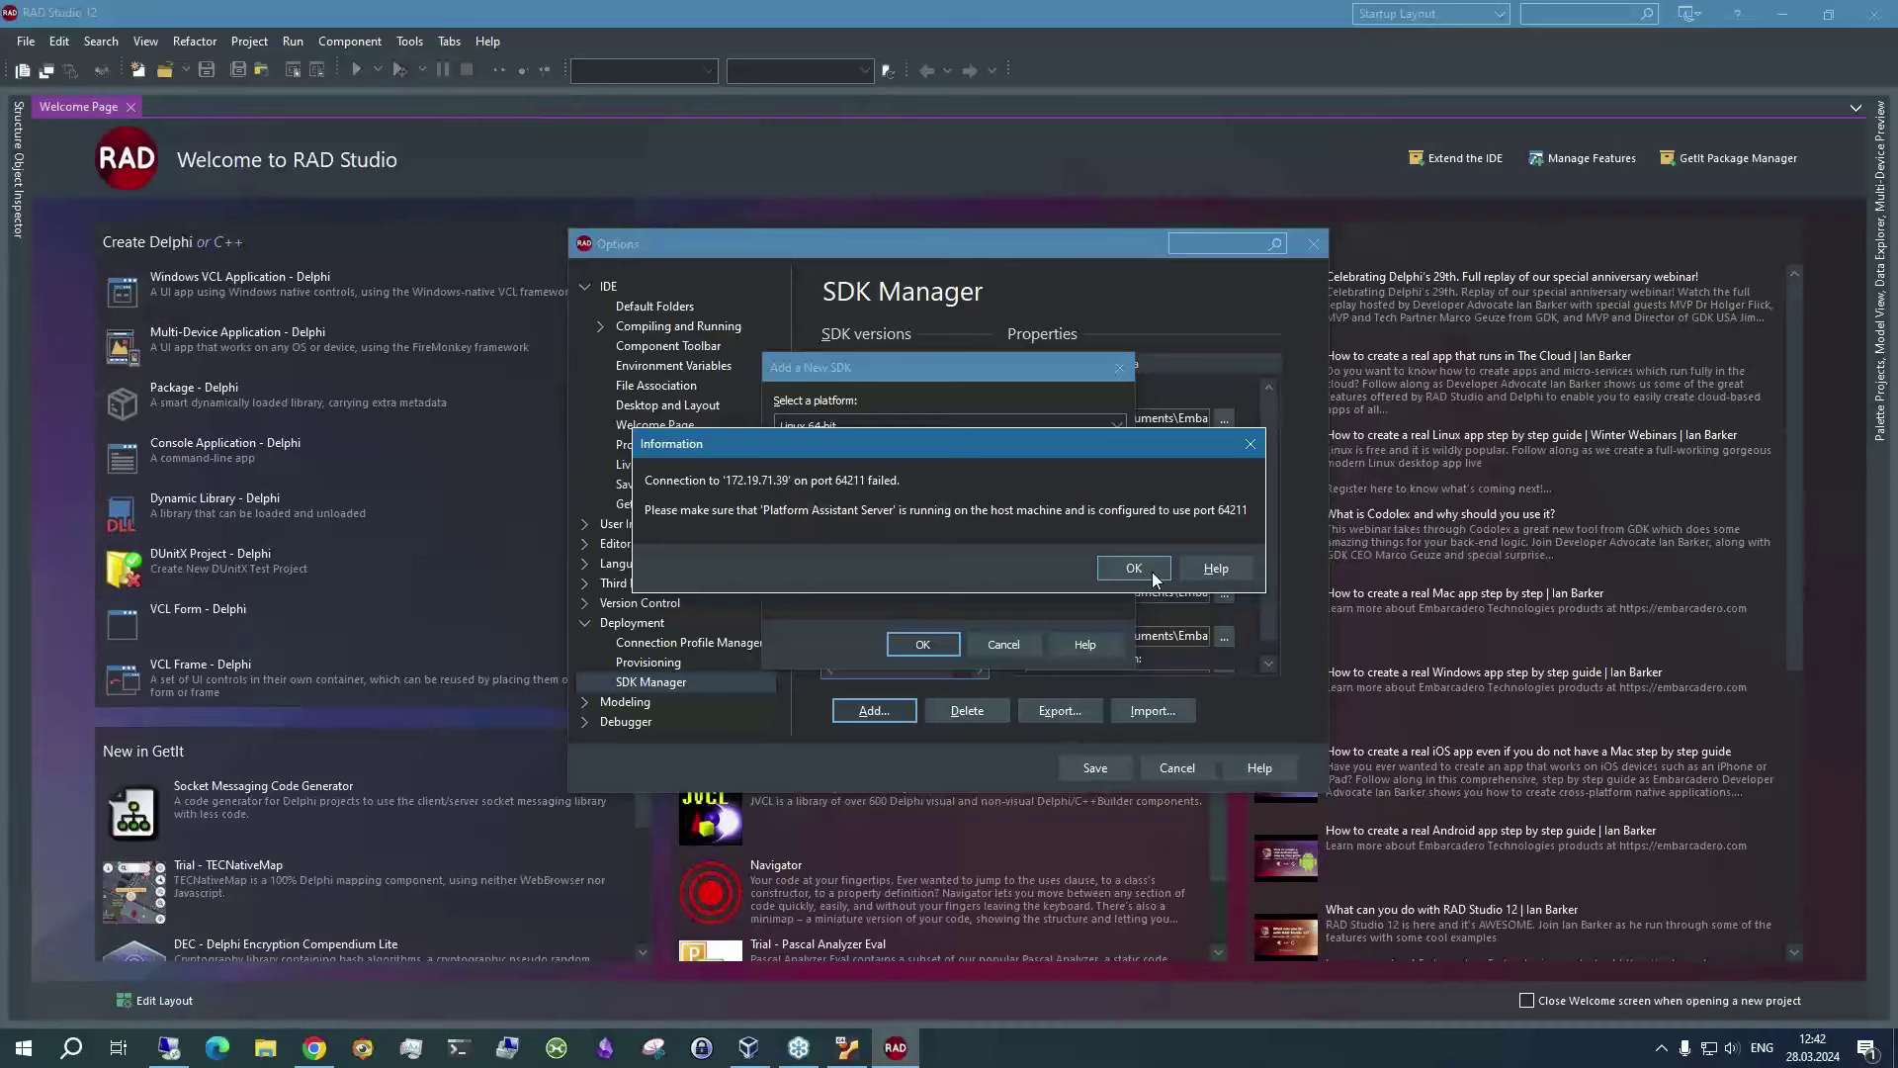
click(1134, 569)
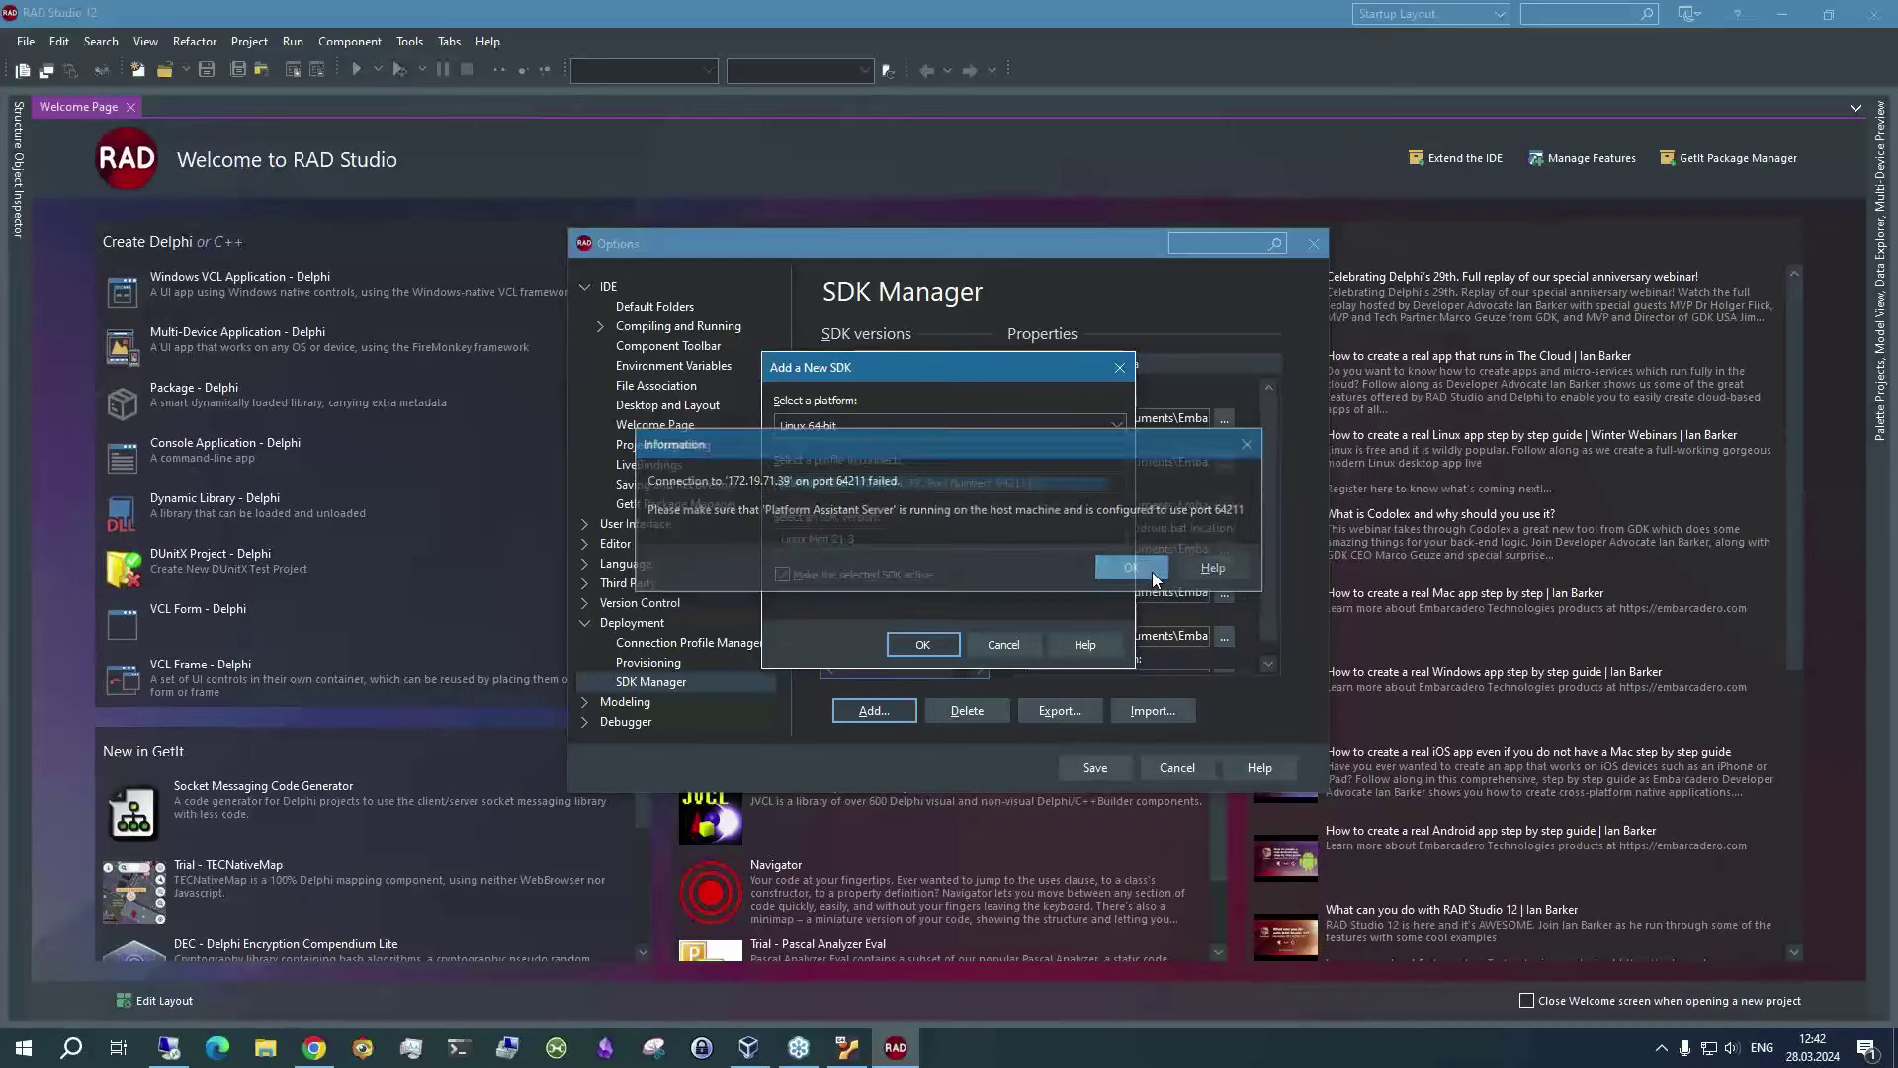
click(1015, 644)
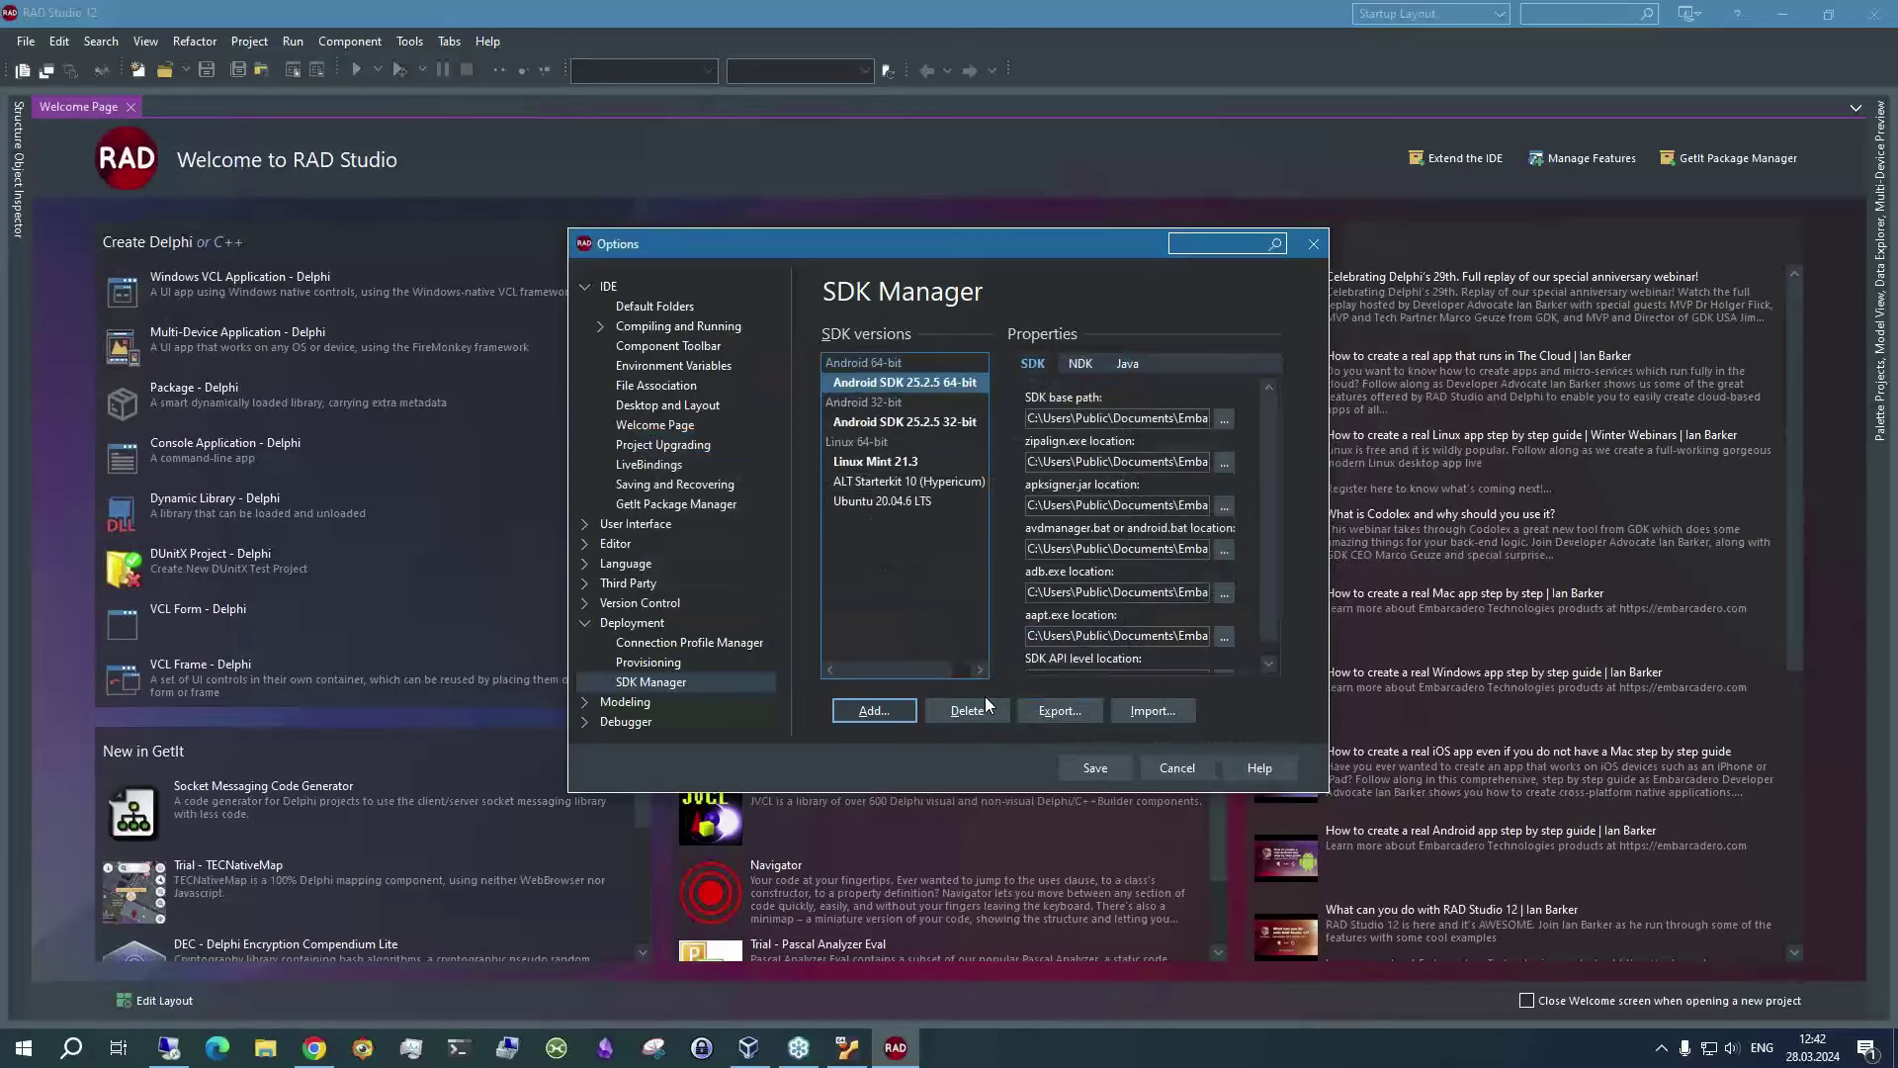
Review the Linux Mint 21.3 SDK's local root directory and remote paths in an enlarged Options window, and save the options
click(856, 462)
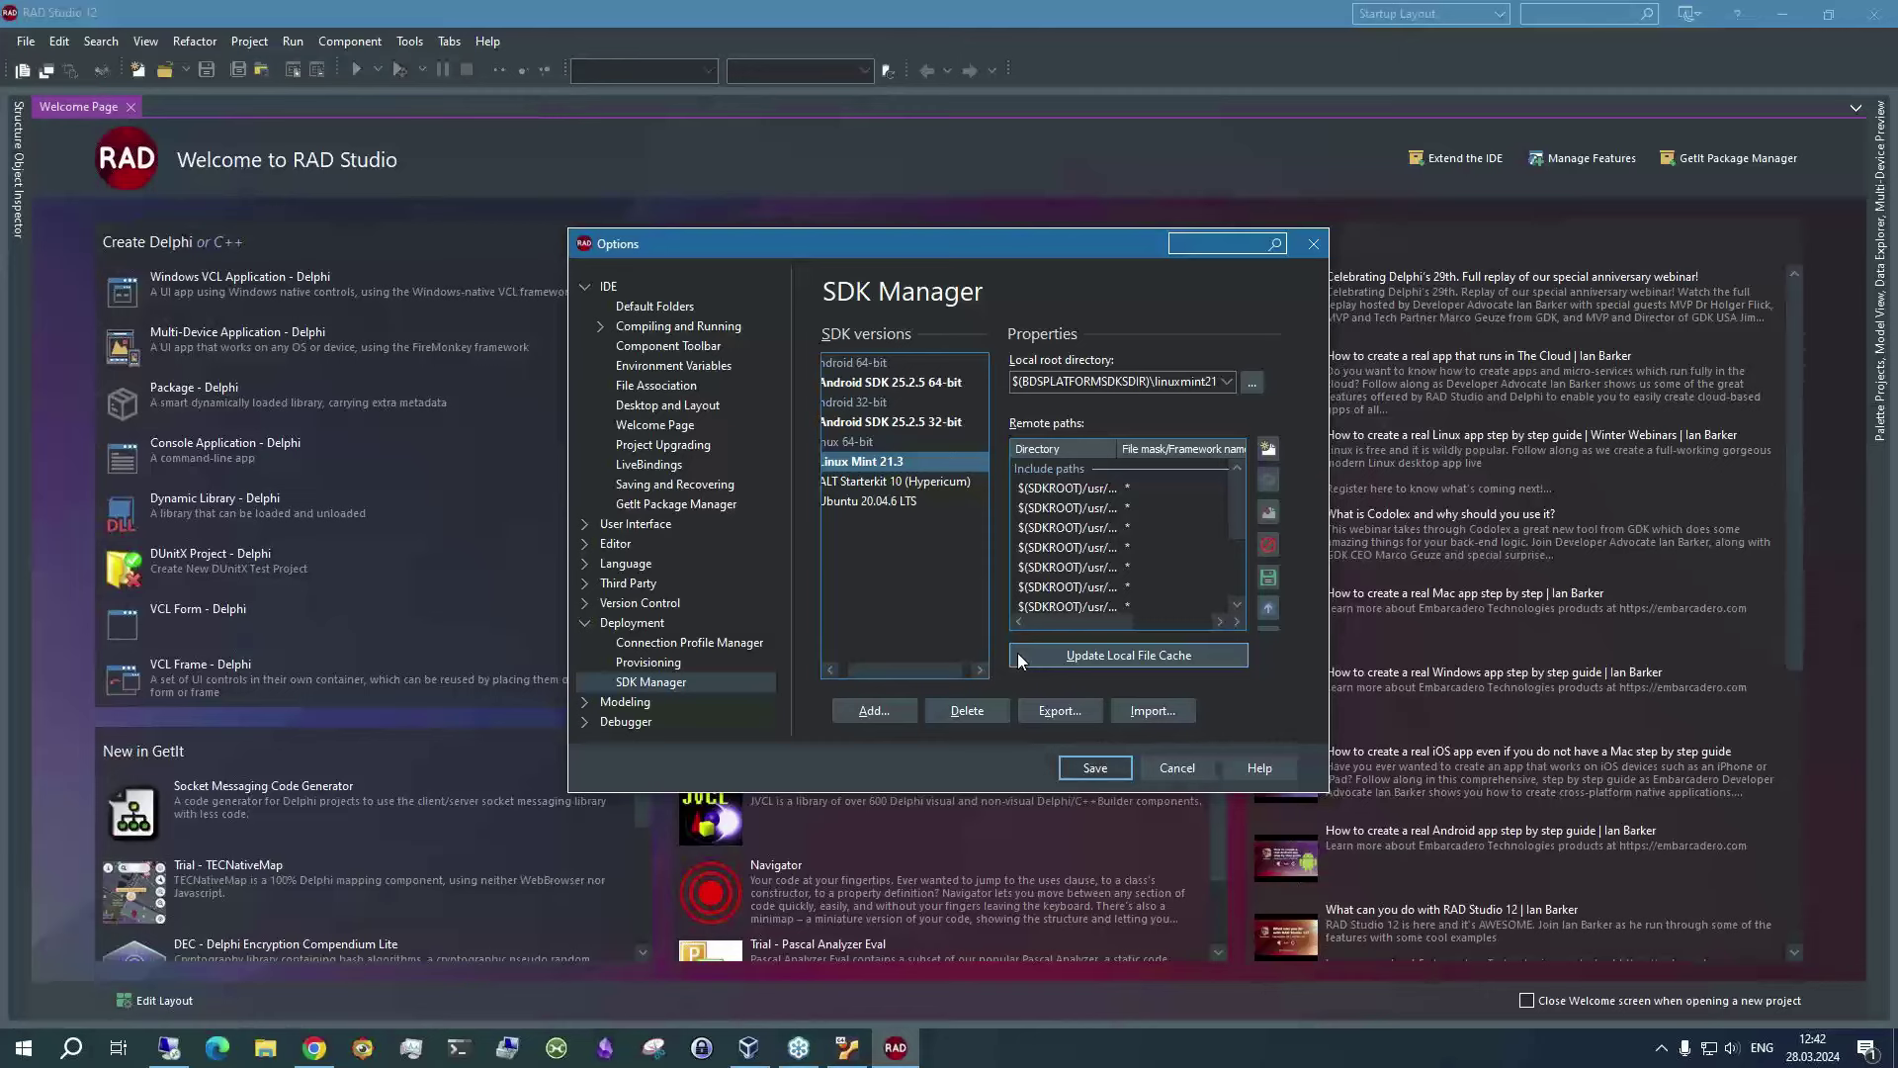
drag(935, 242, 905, 172)
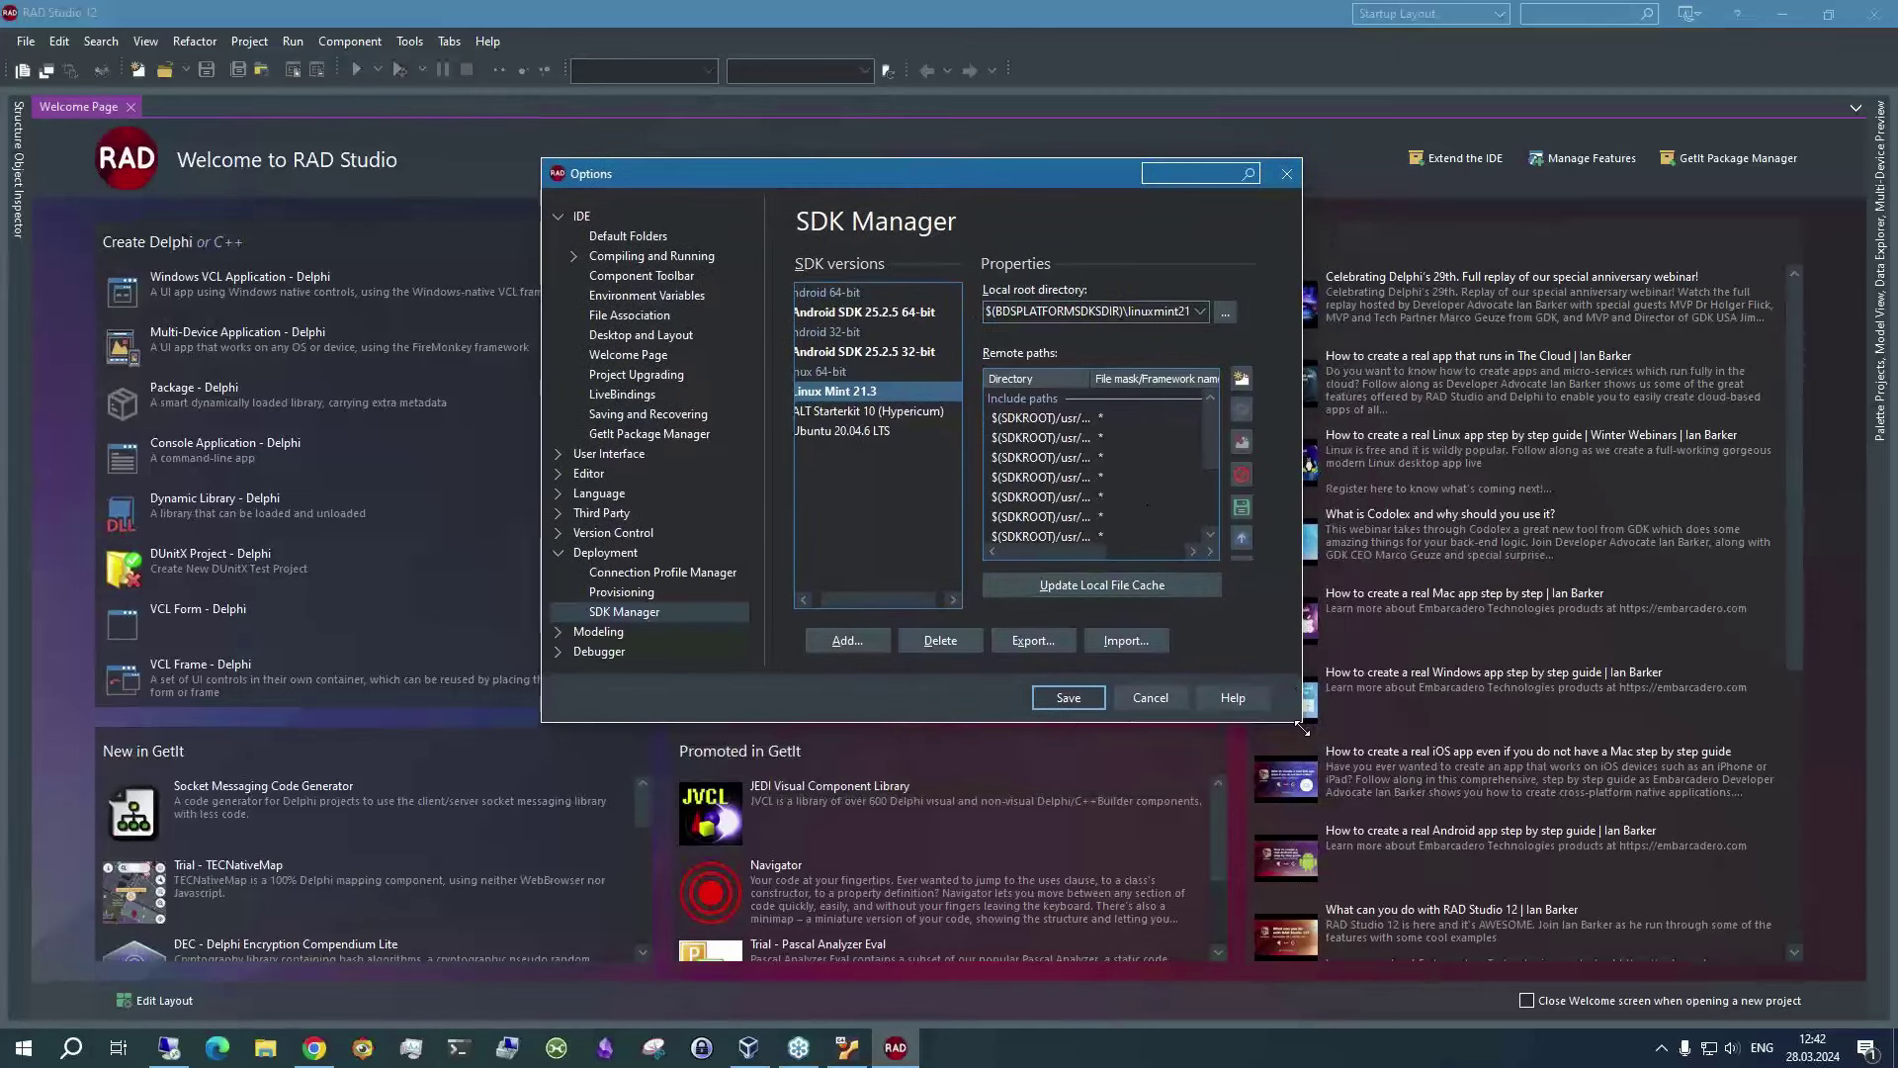
drag(1301, 729, 1463, 826)
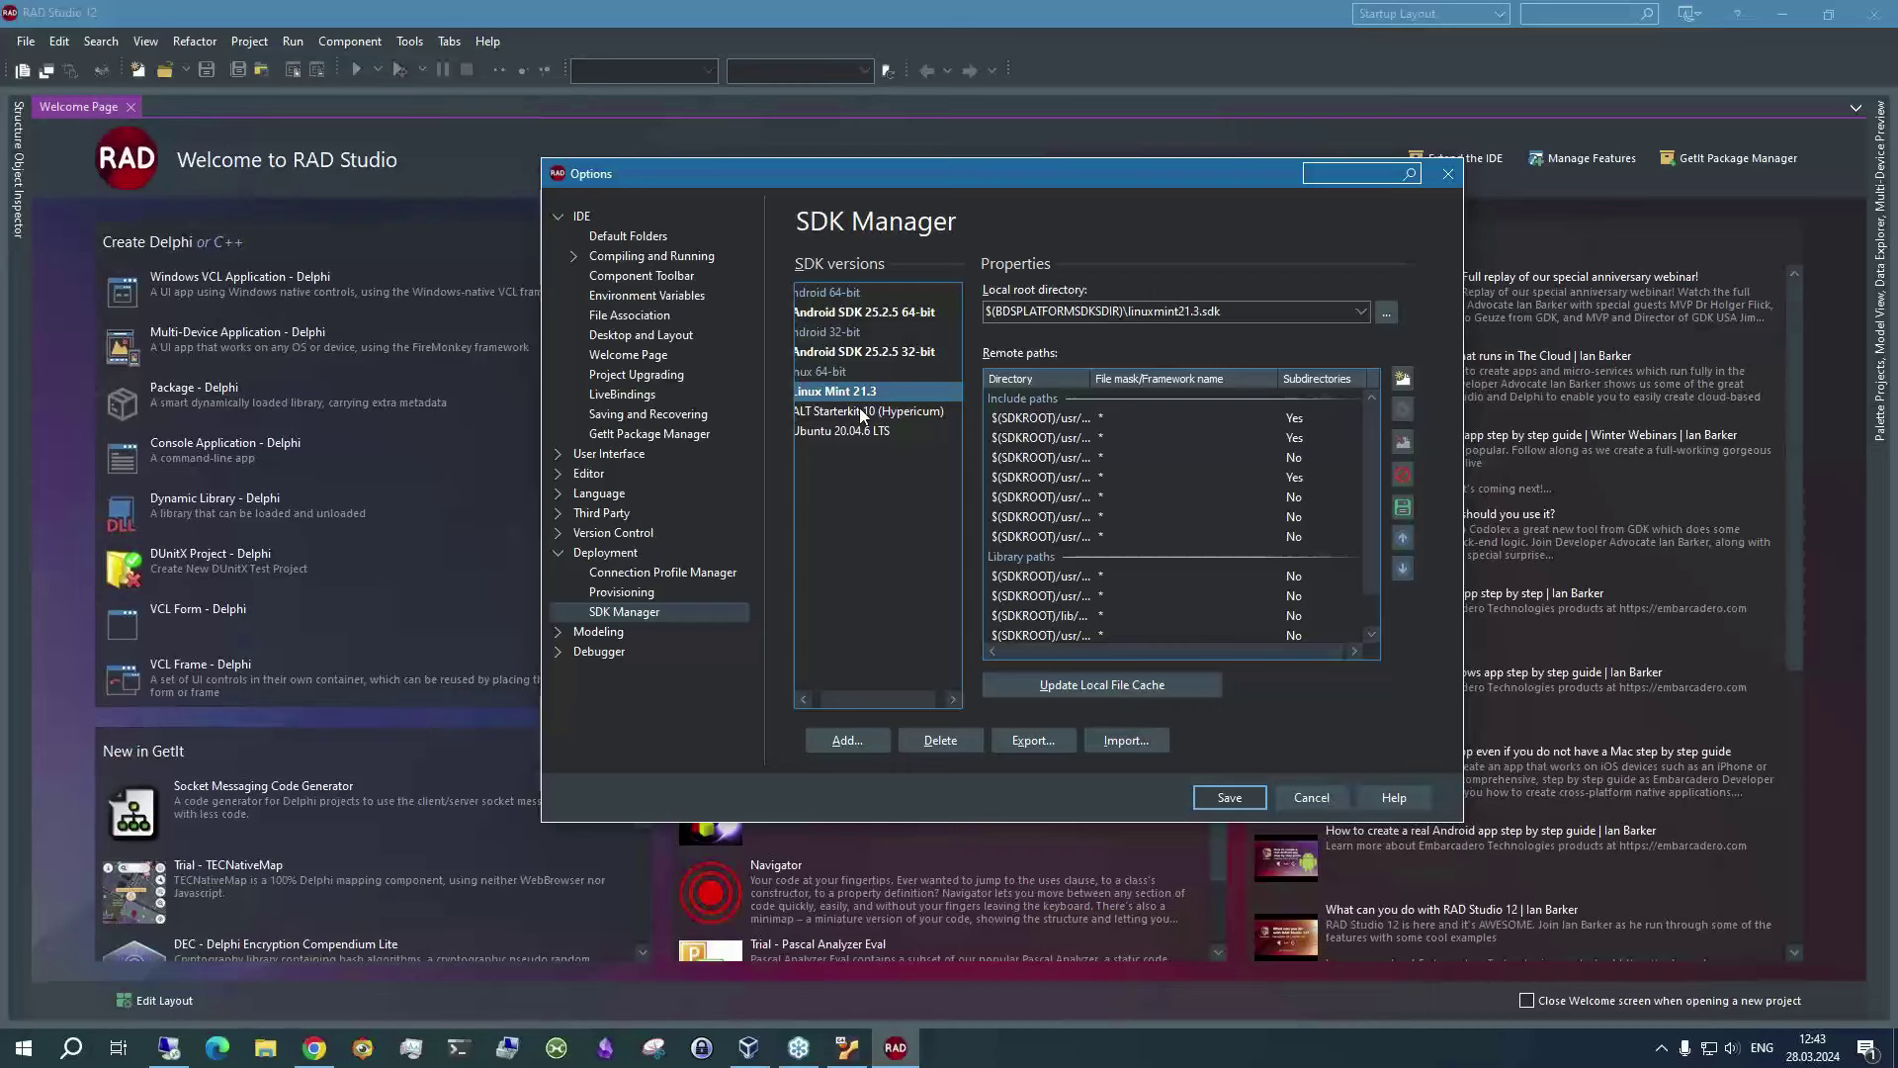
drag(845, 685, 791, 687)
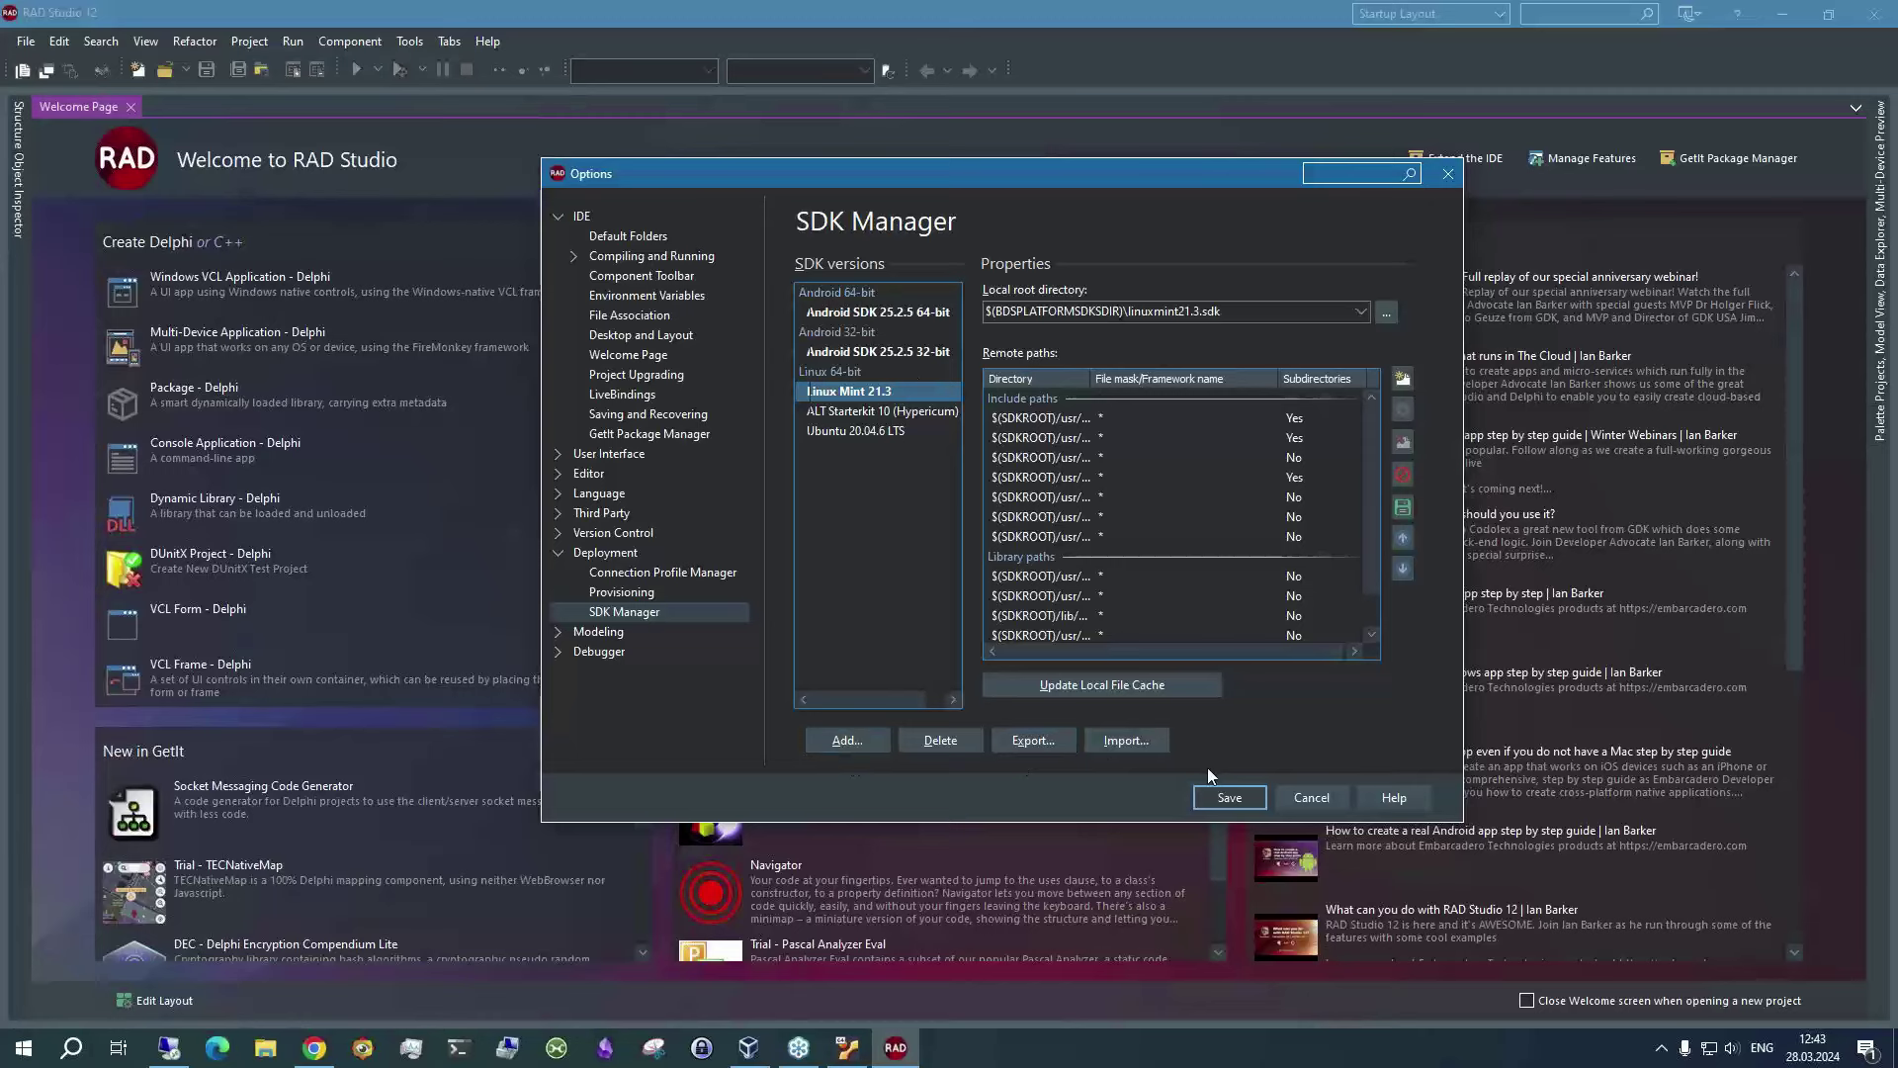
click(1248, 799)
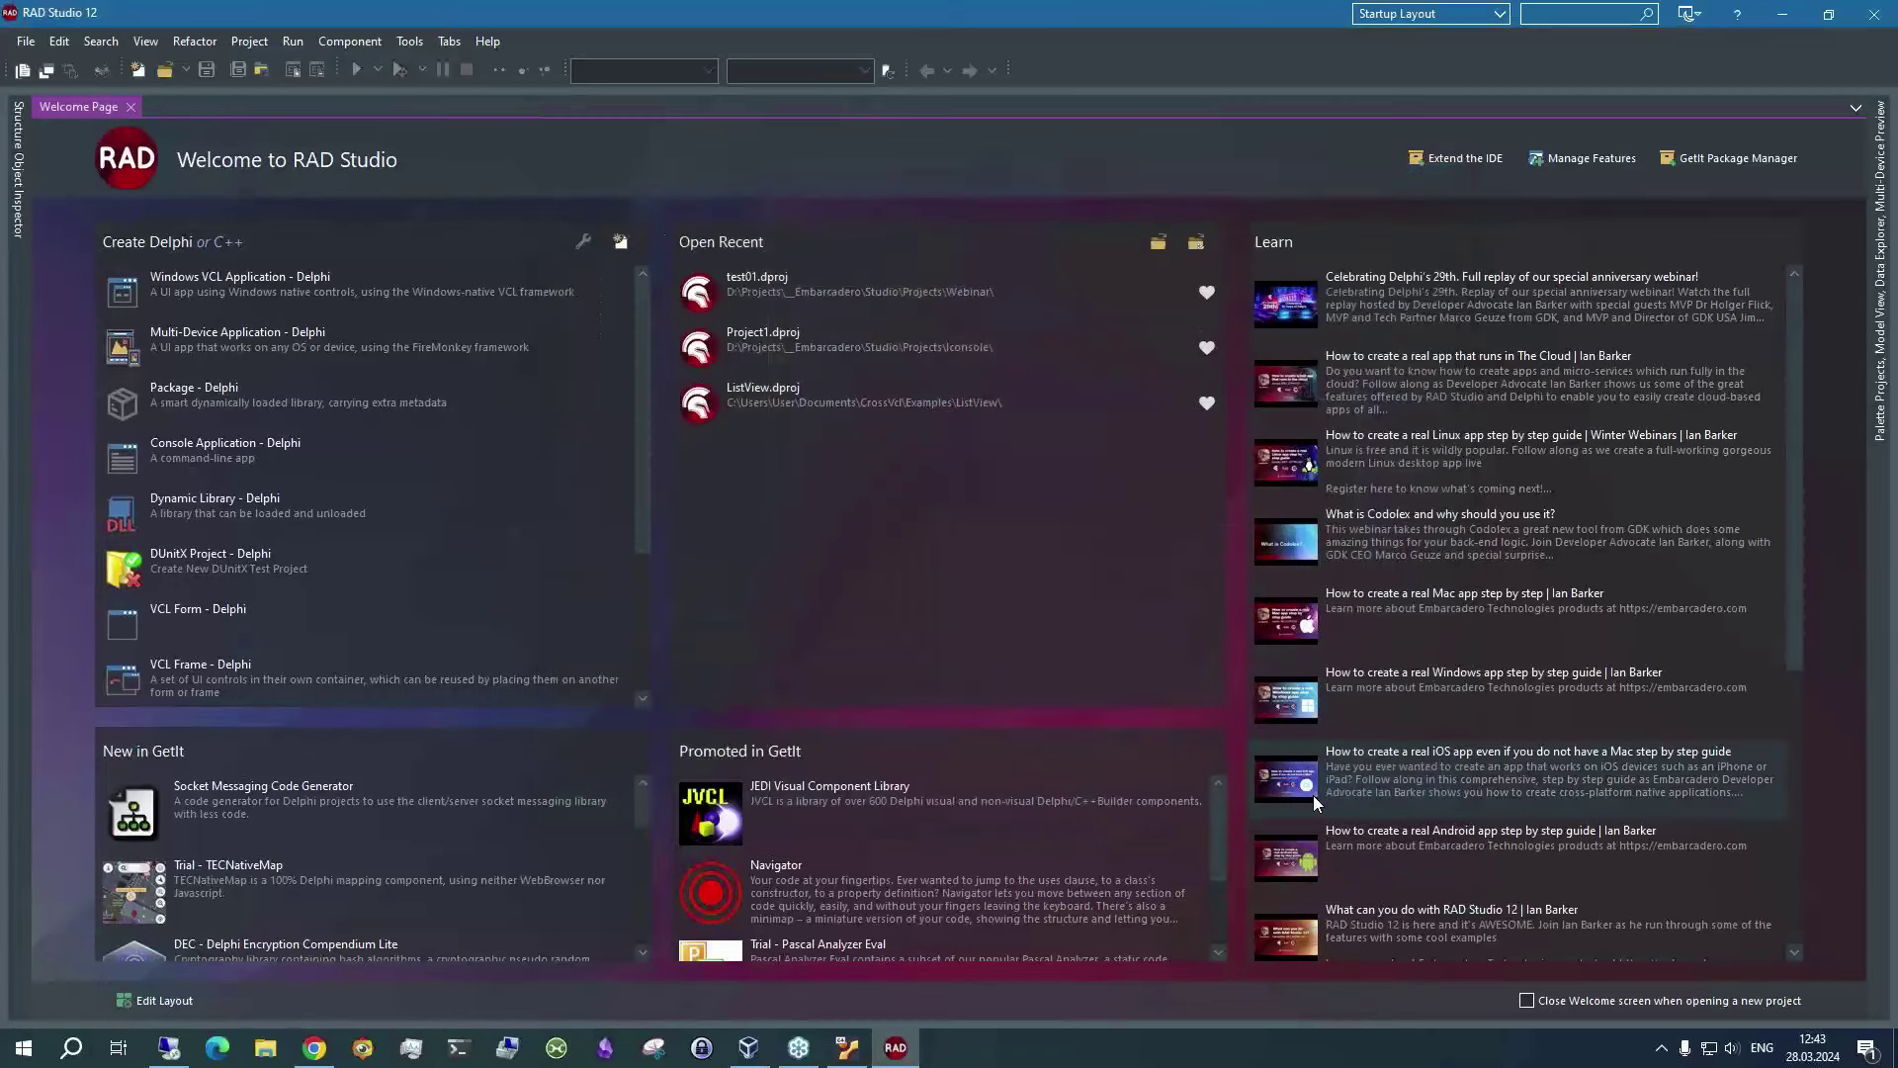
Create a new Delphi console application project
click(26, 40)
mouse_move(48, 71)
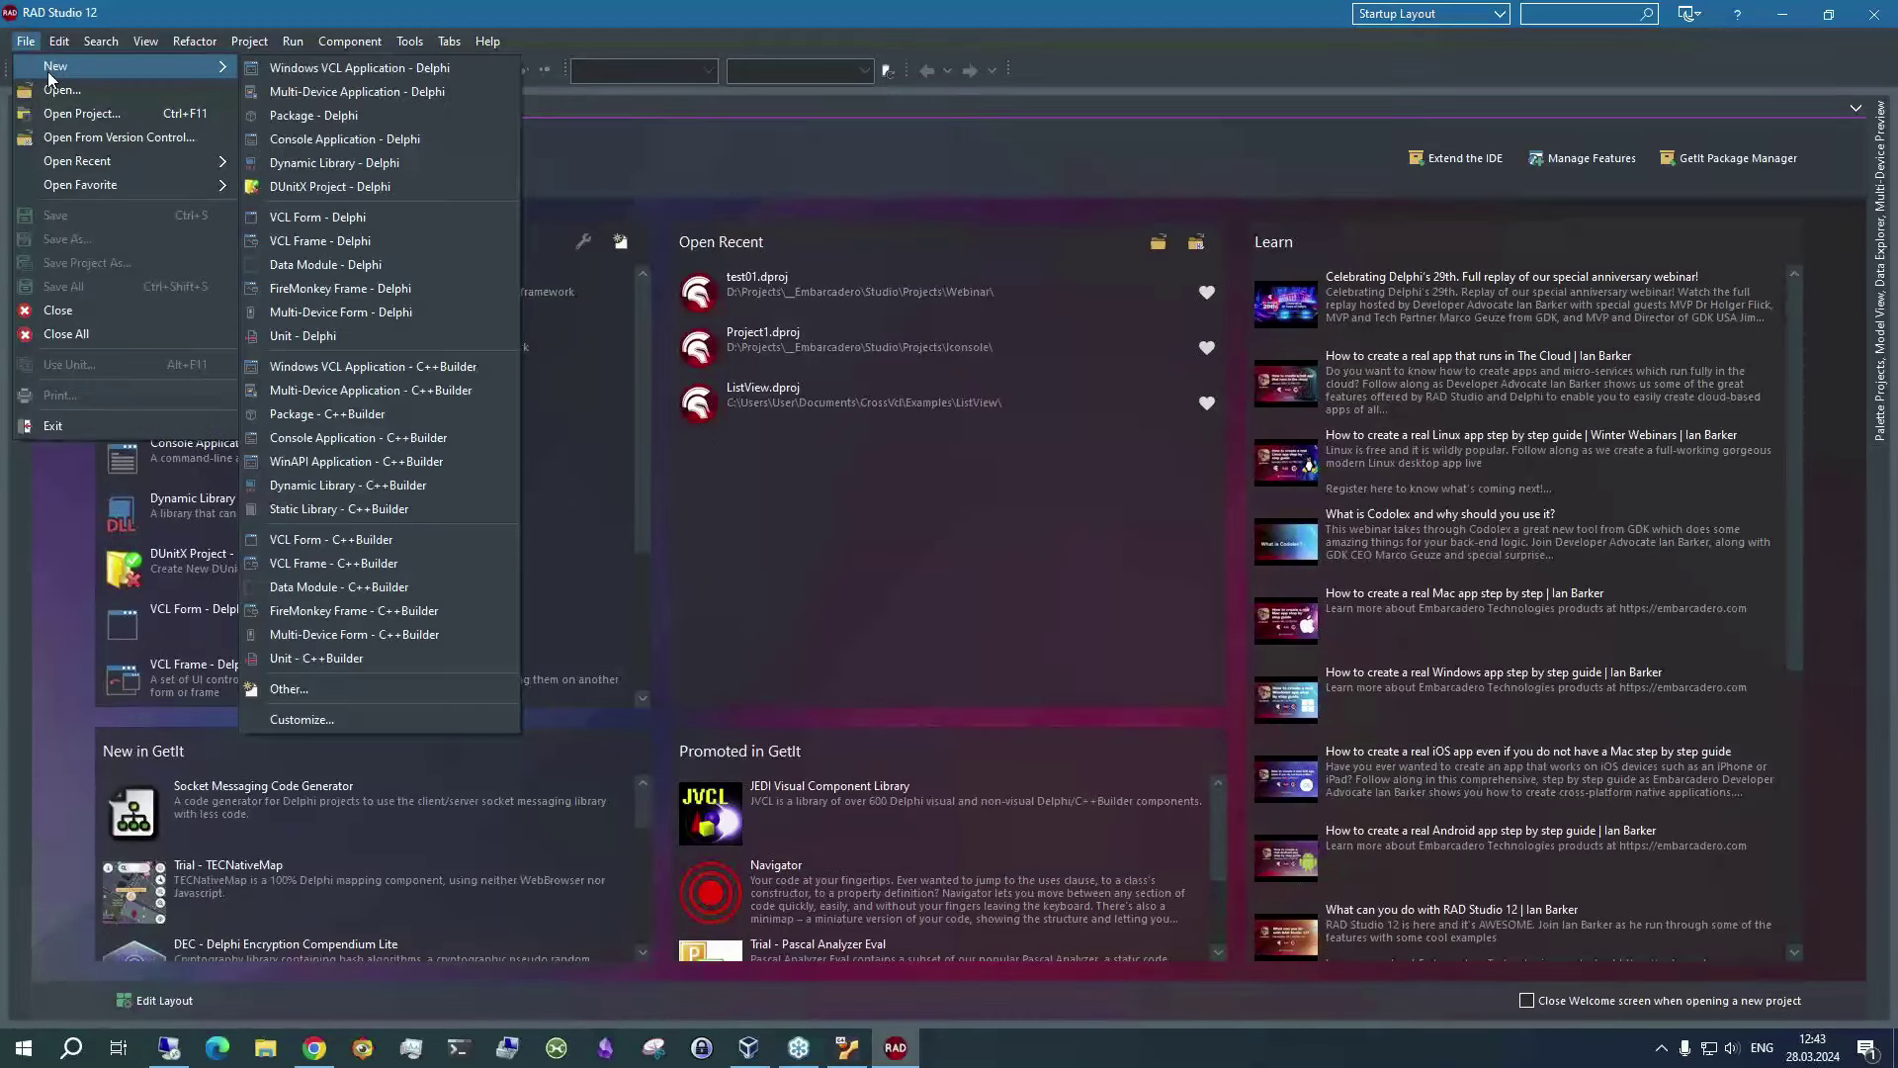
click(339, 142)
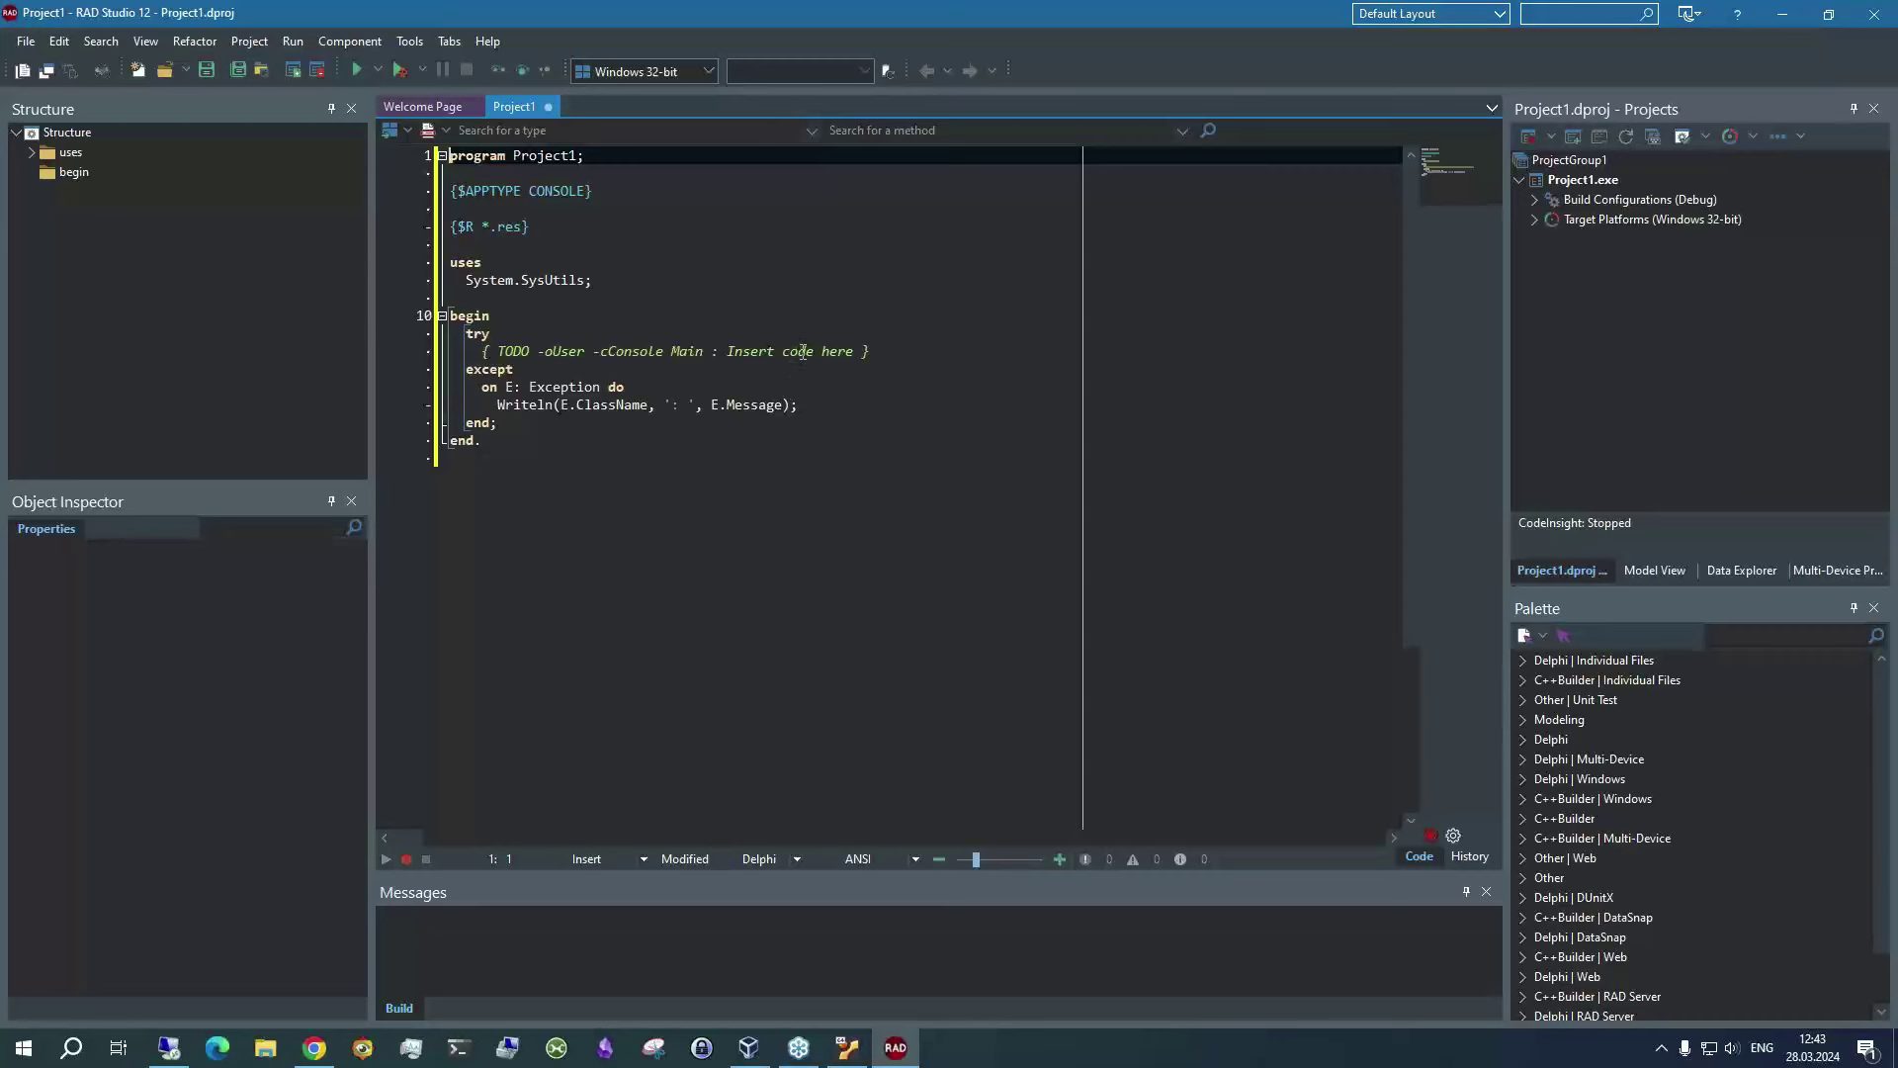
Below the TODO comment in the try block, add the lines writeln('Hello Mint!'); and readln()
click(944, 354)
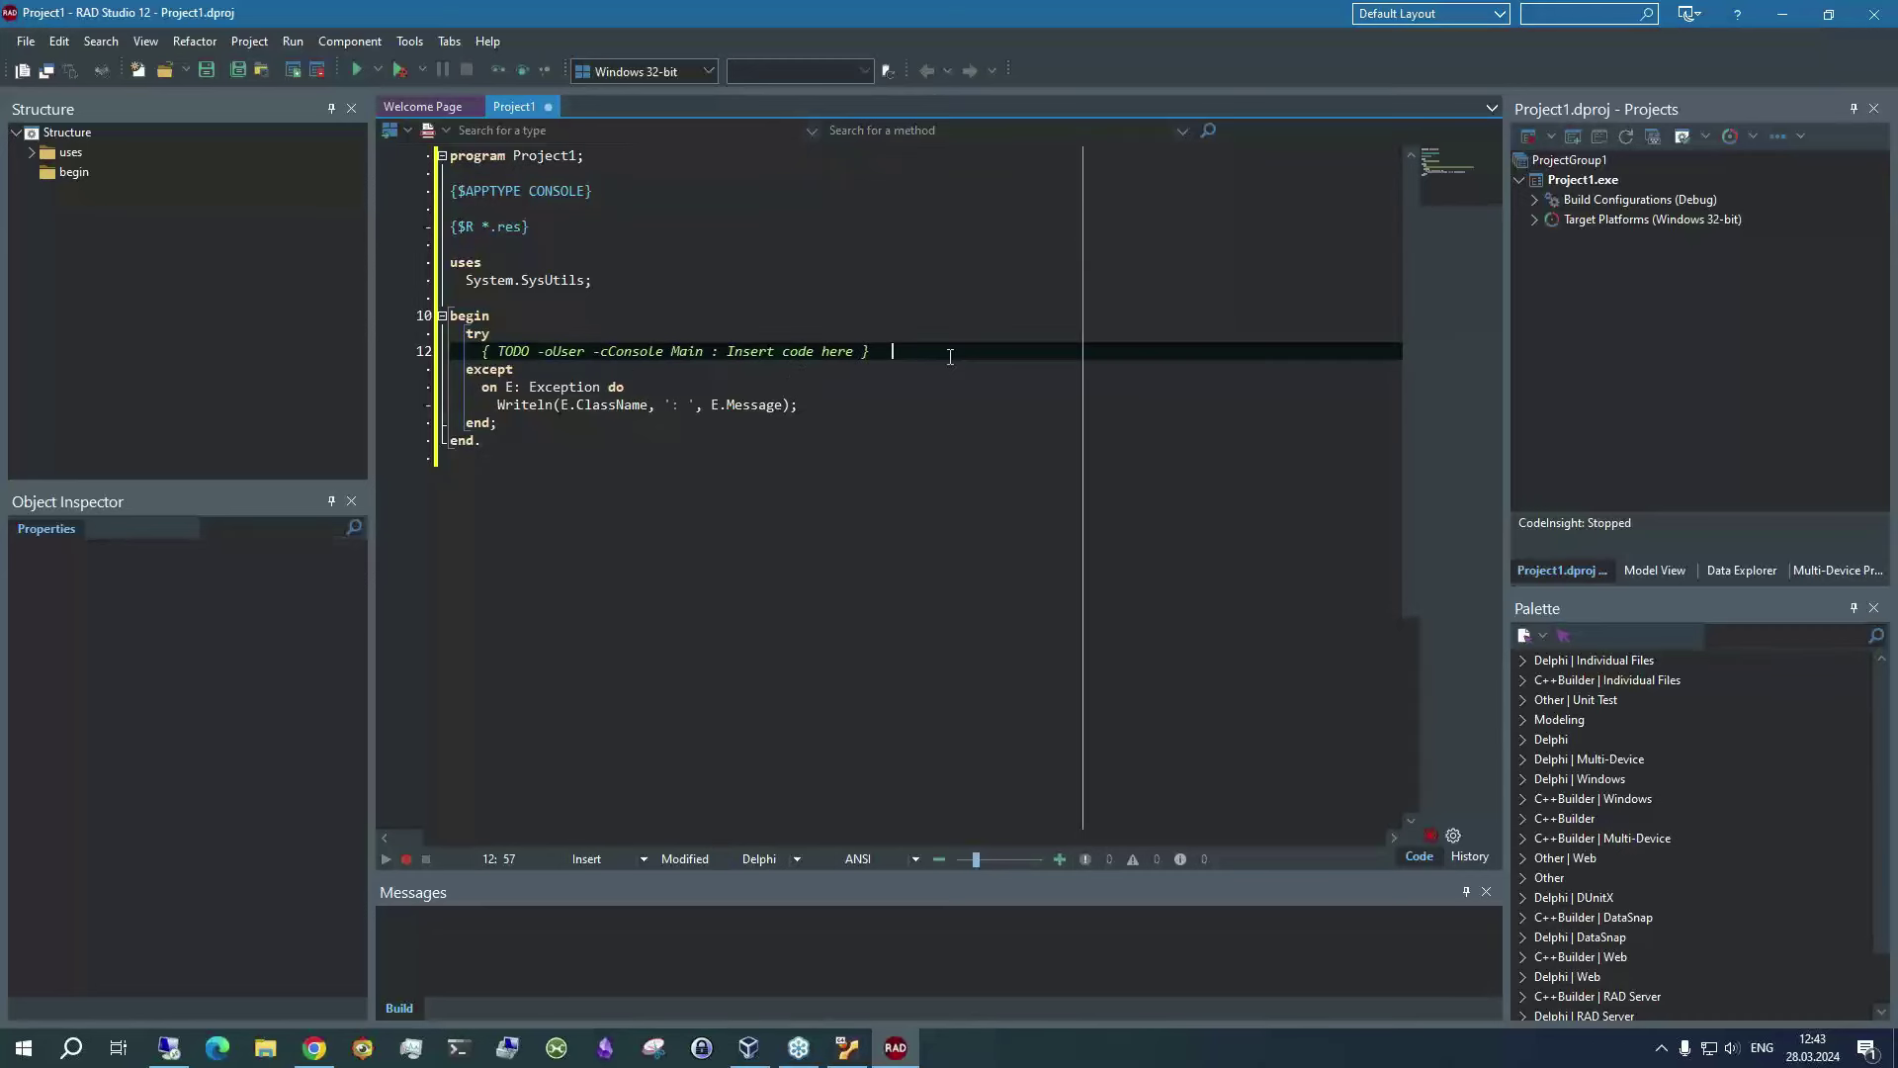
key(Return)
text(write)
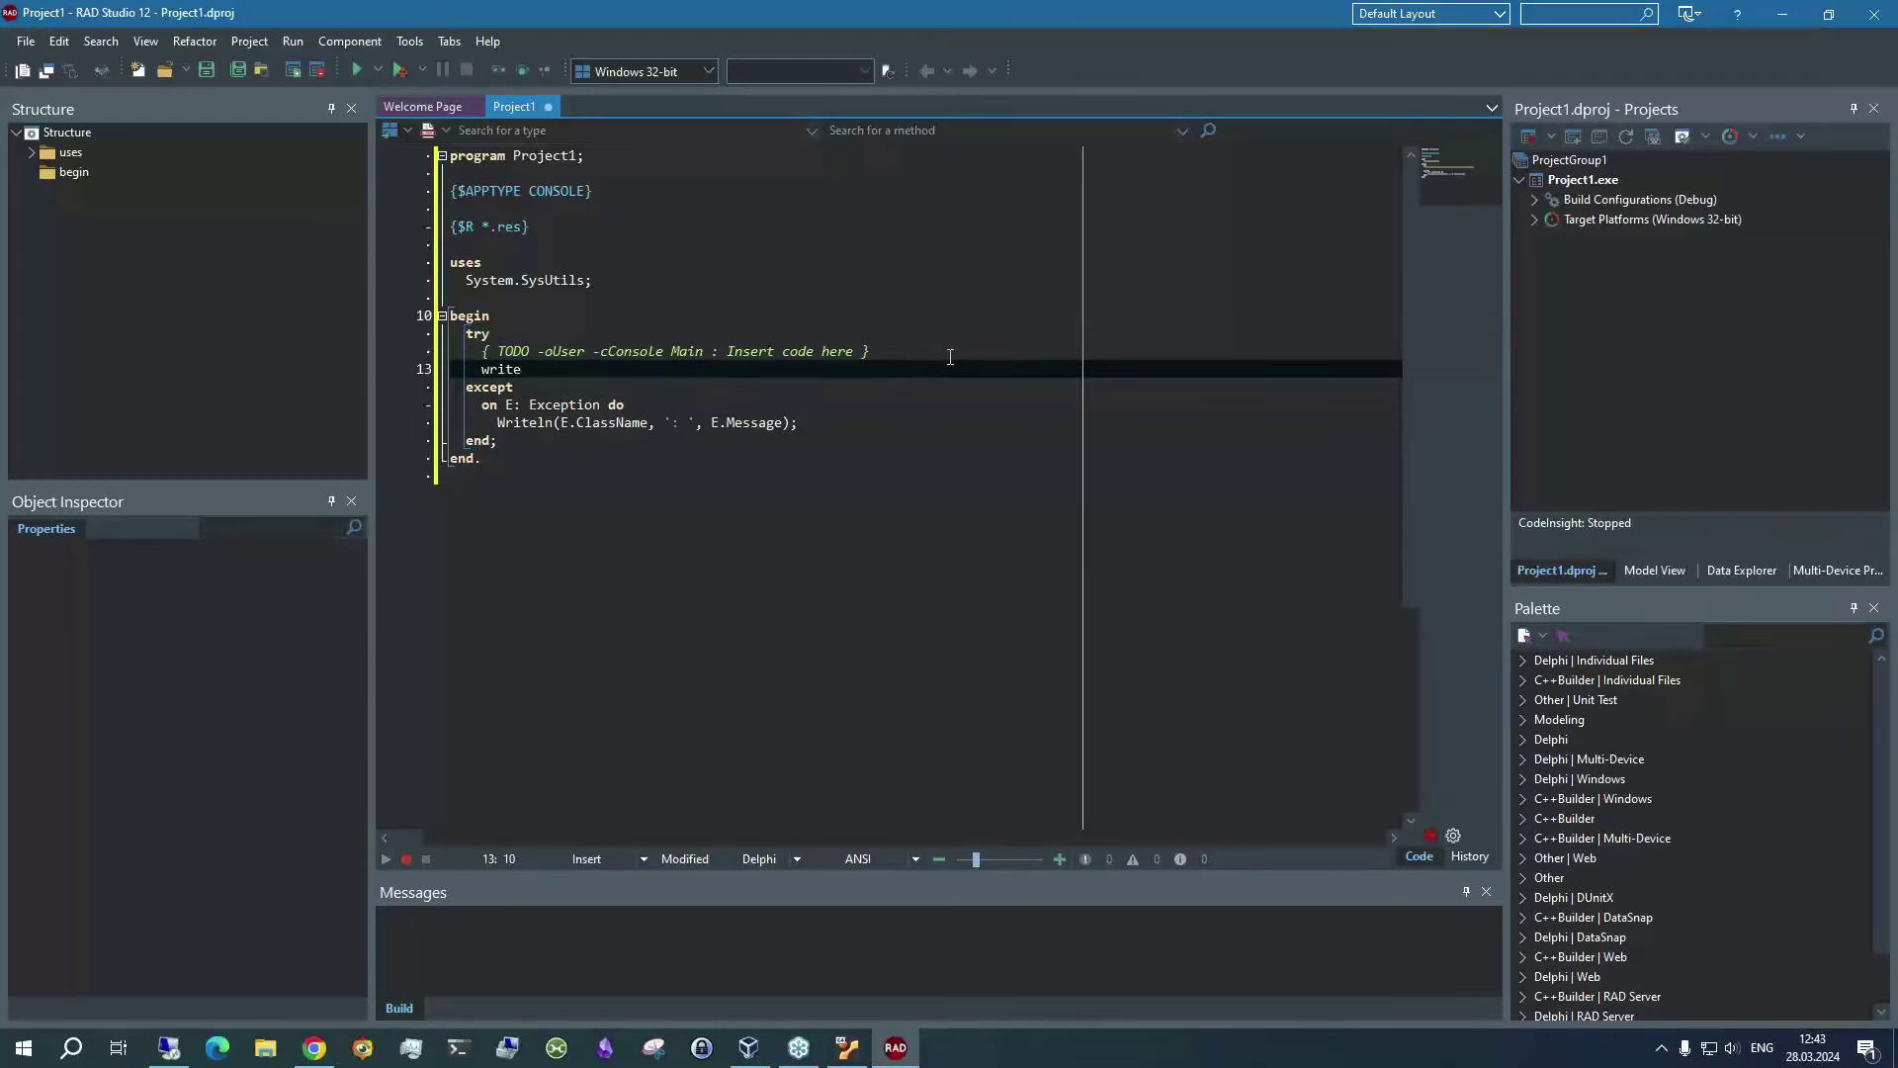
text(ln('Hel)
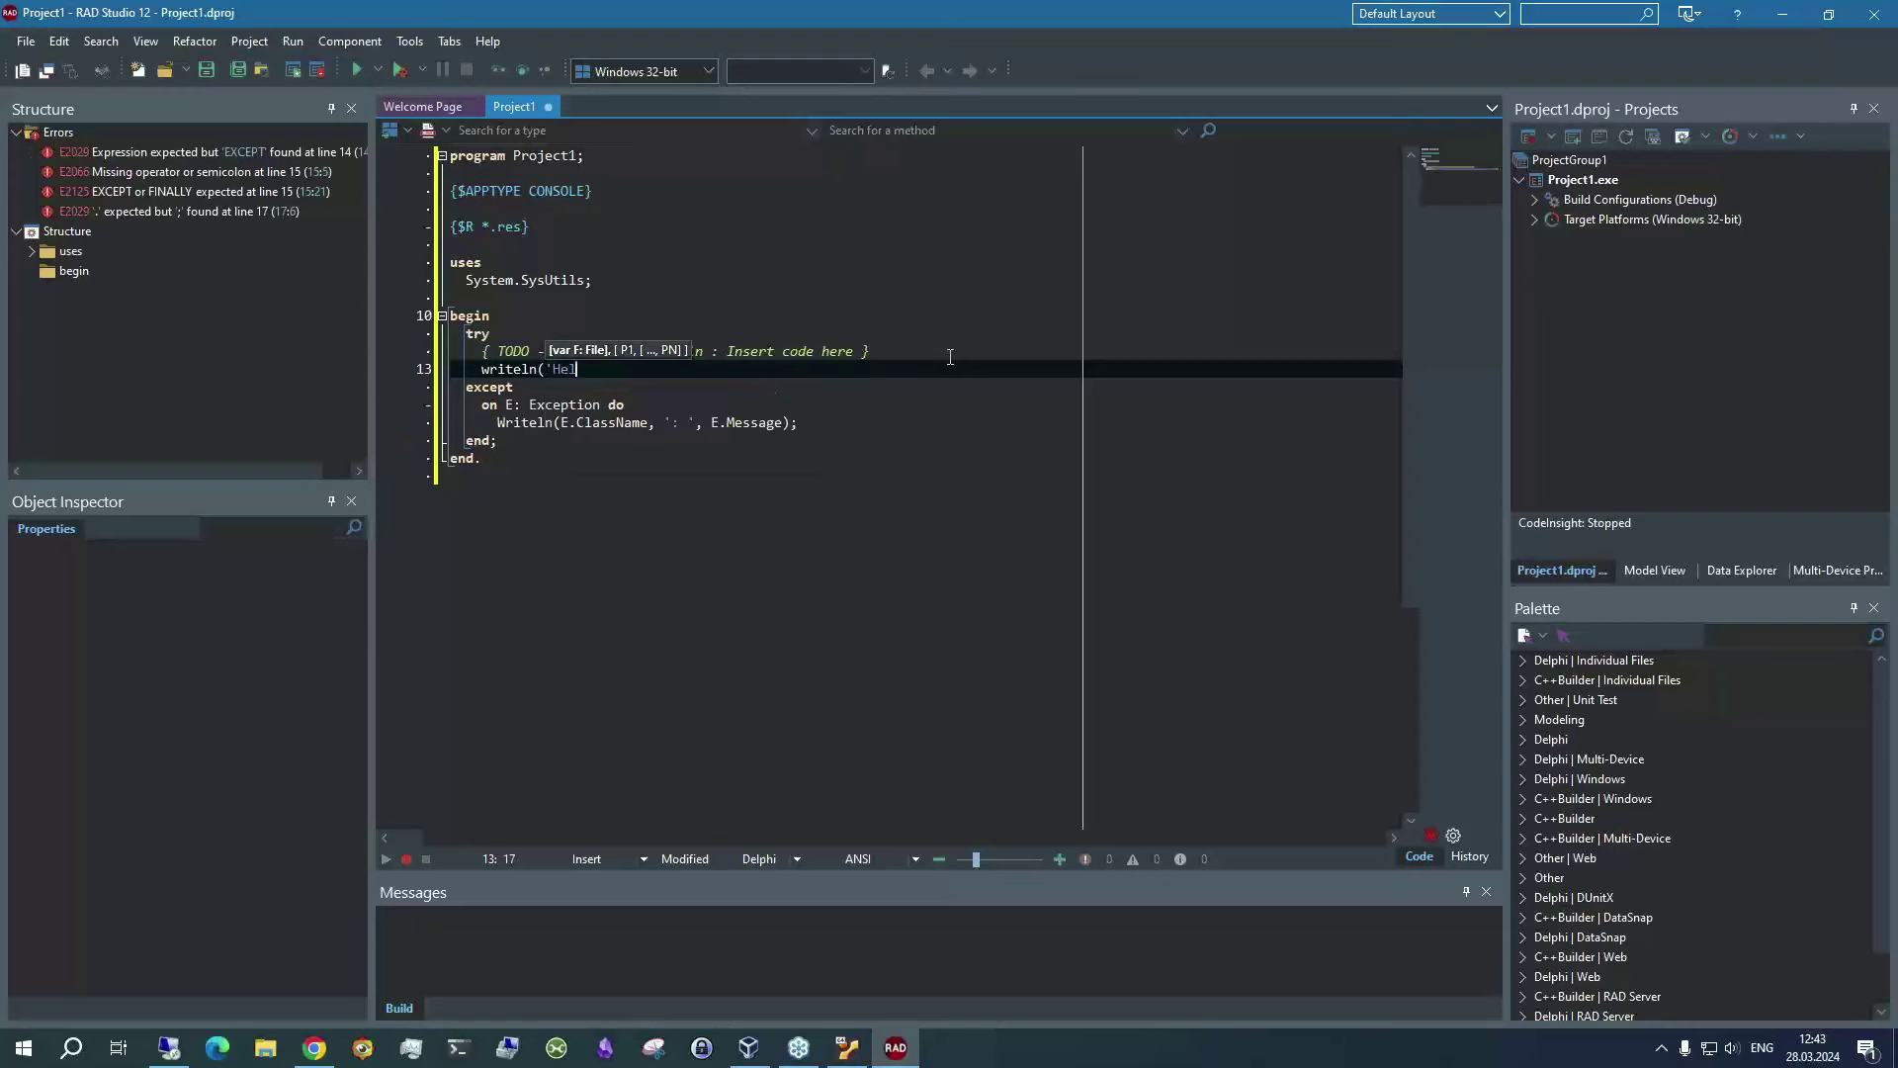
text(lo Mint)
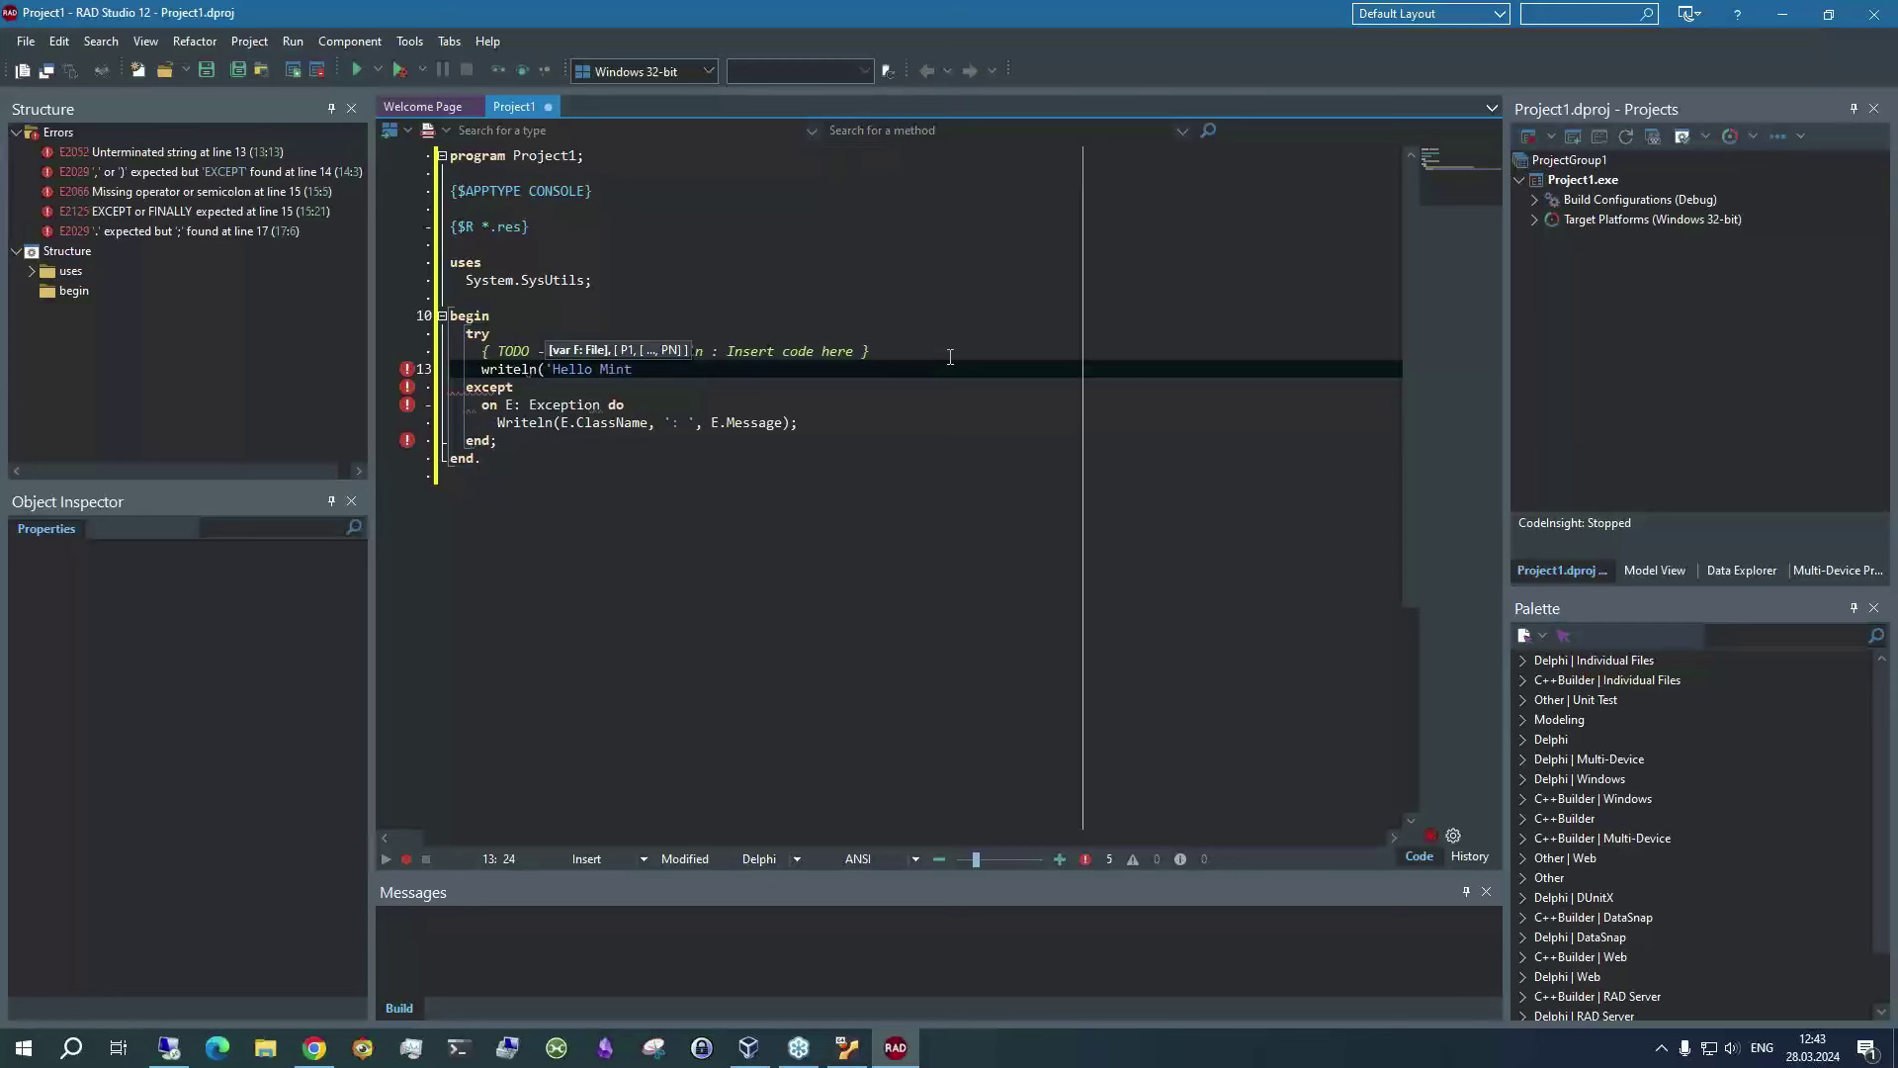
text(!')
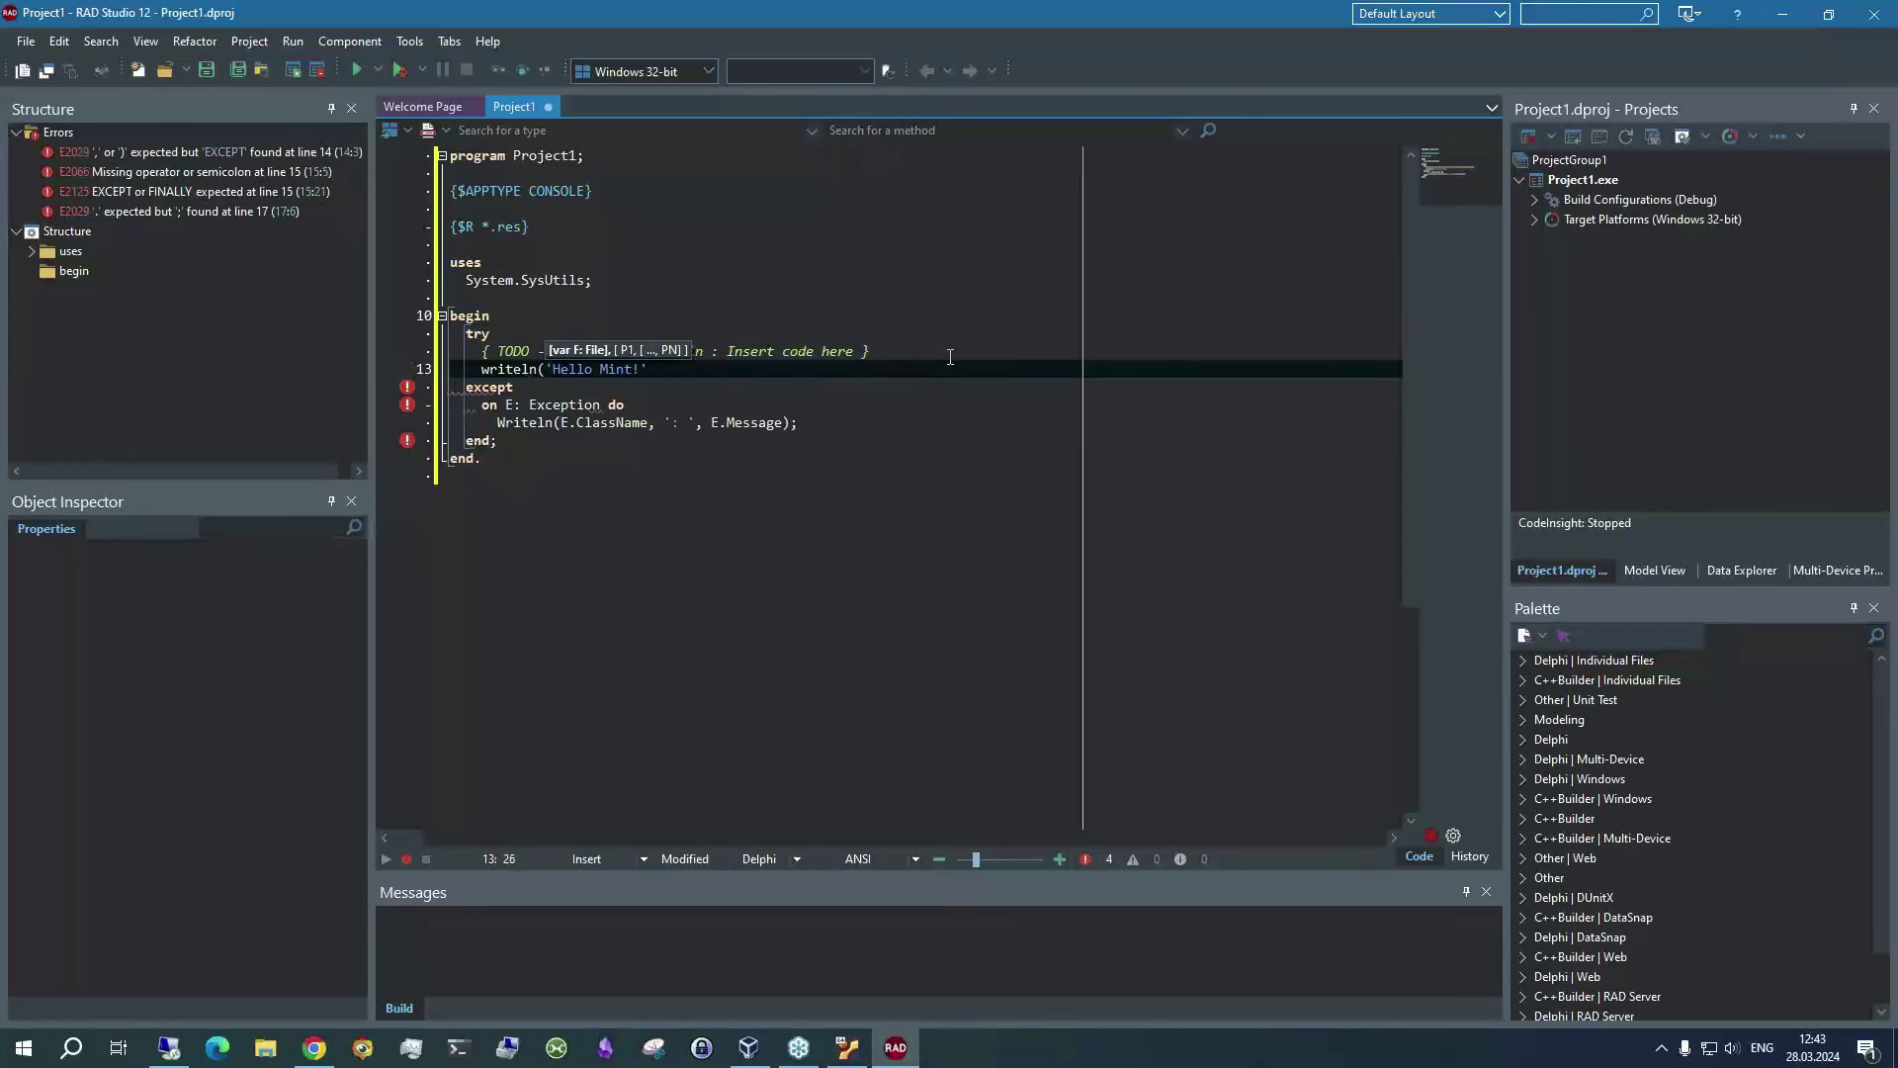
text())
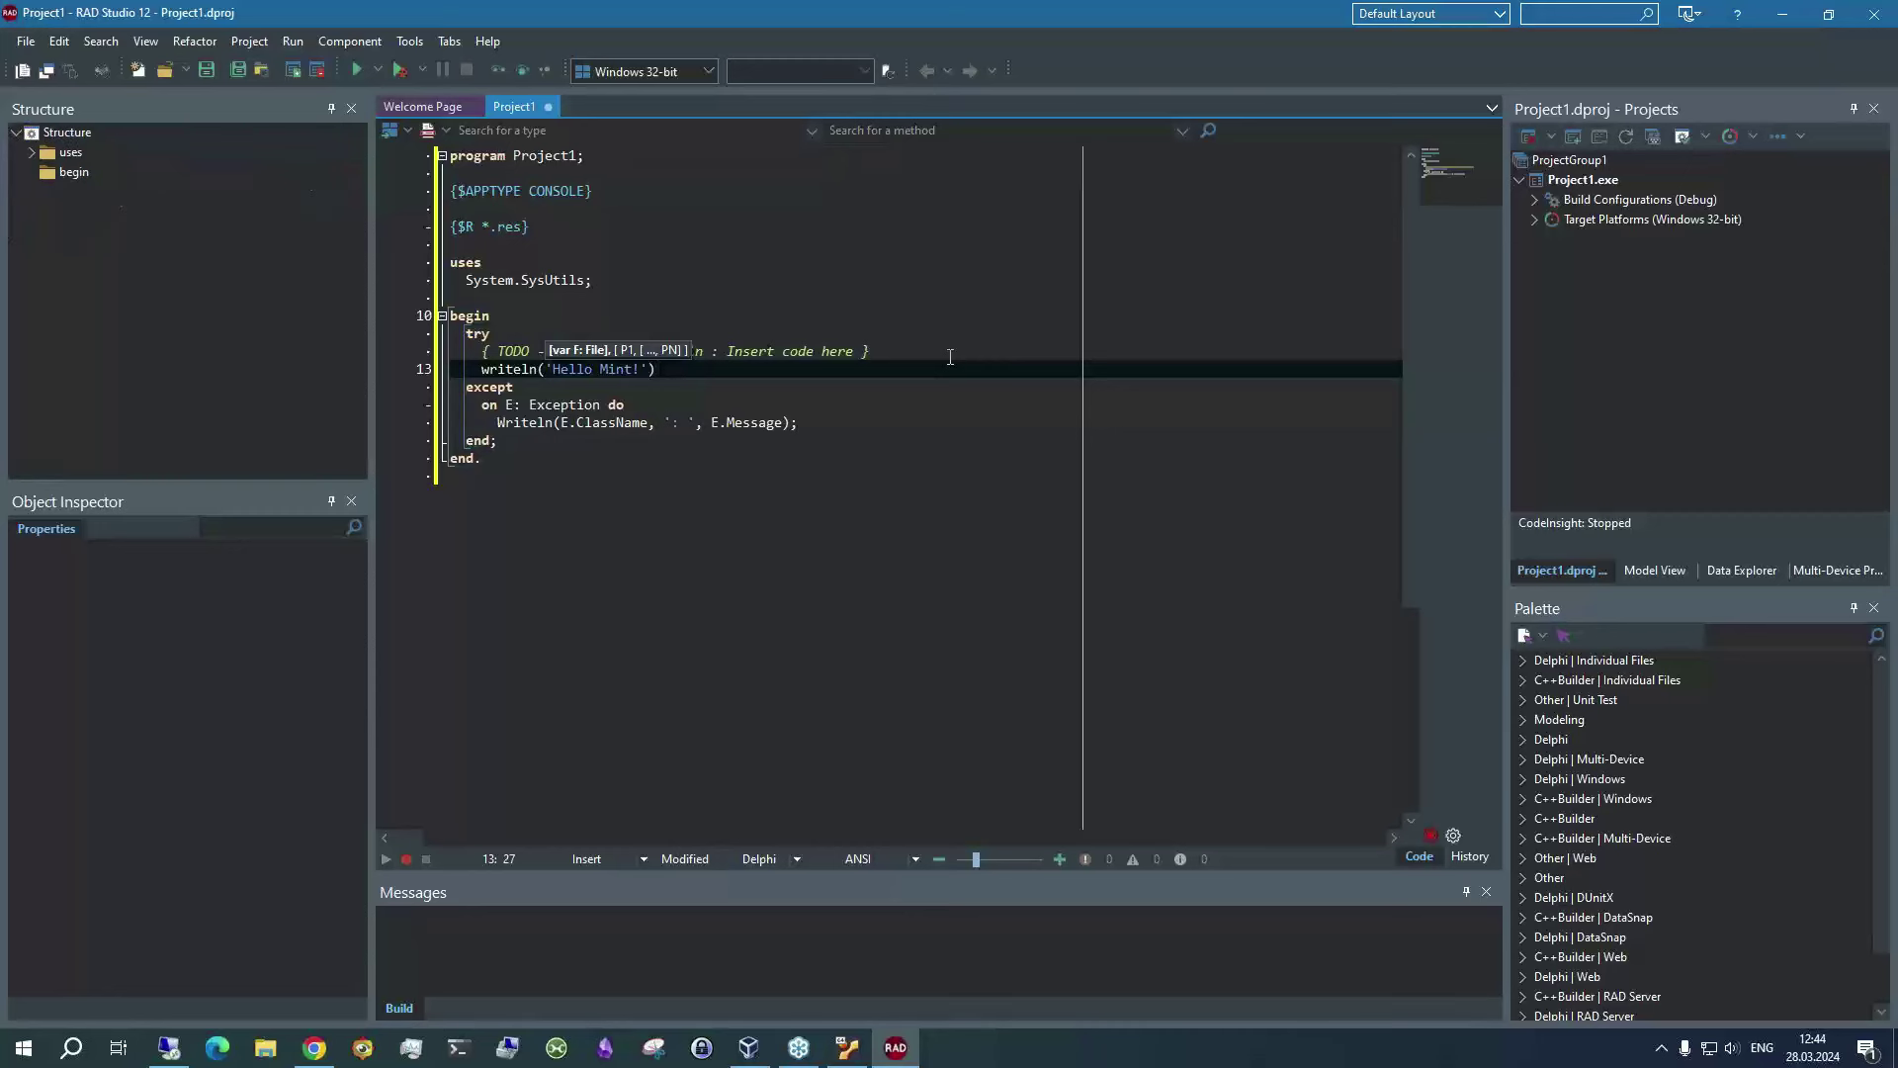
text(;)
key(Return)
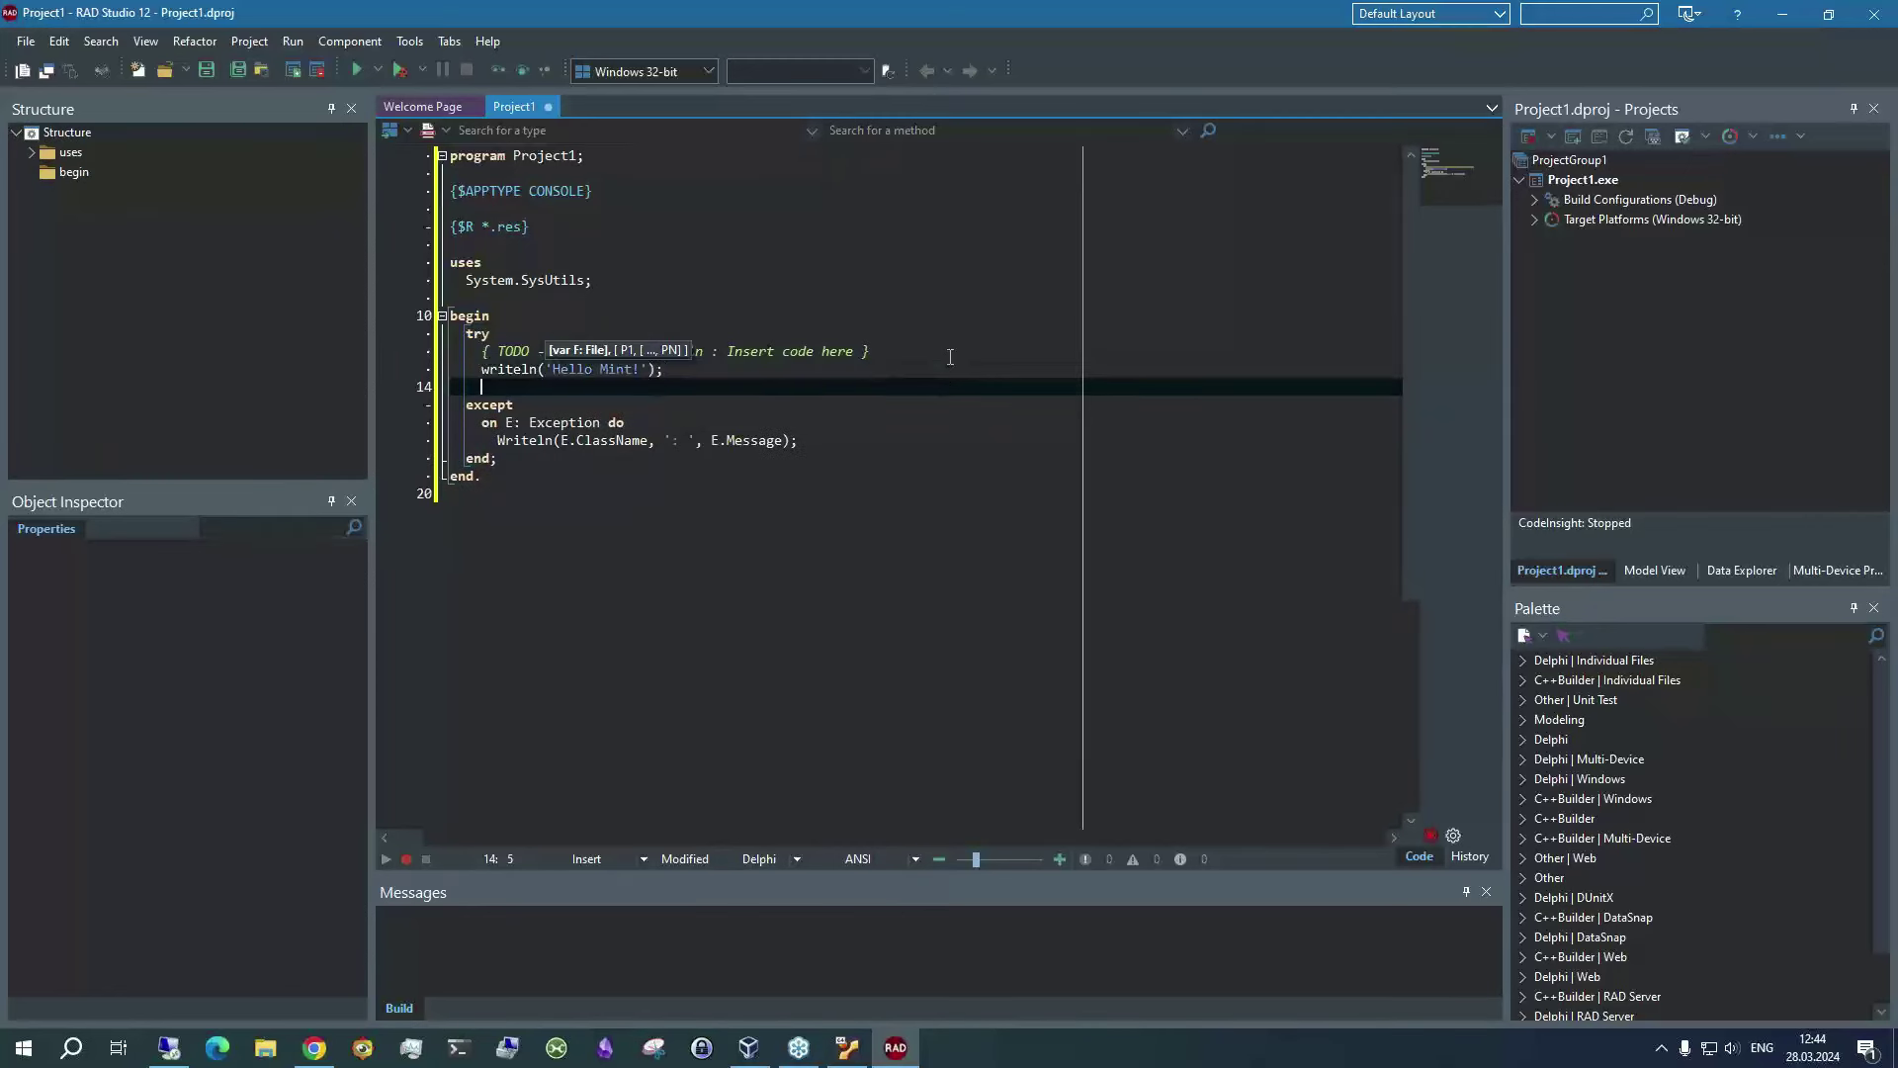
text(readln)
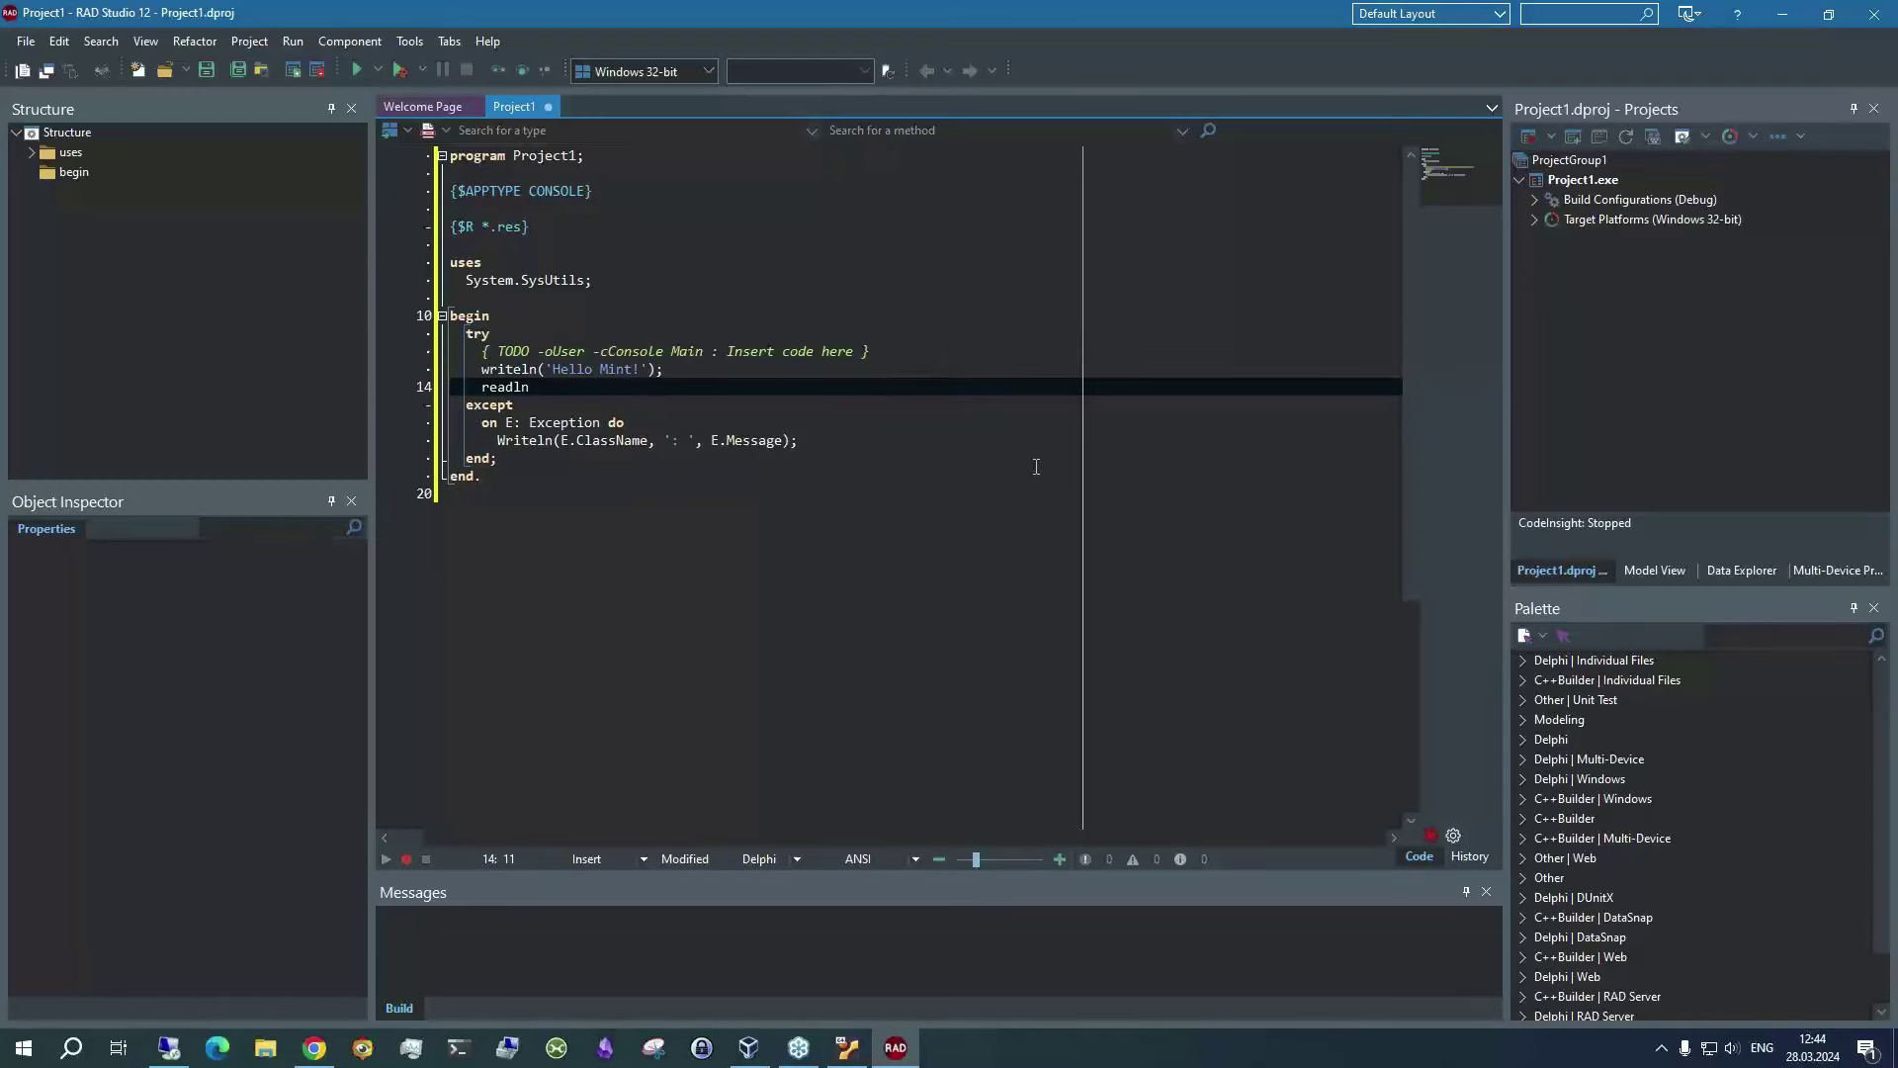
text(())
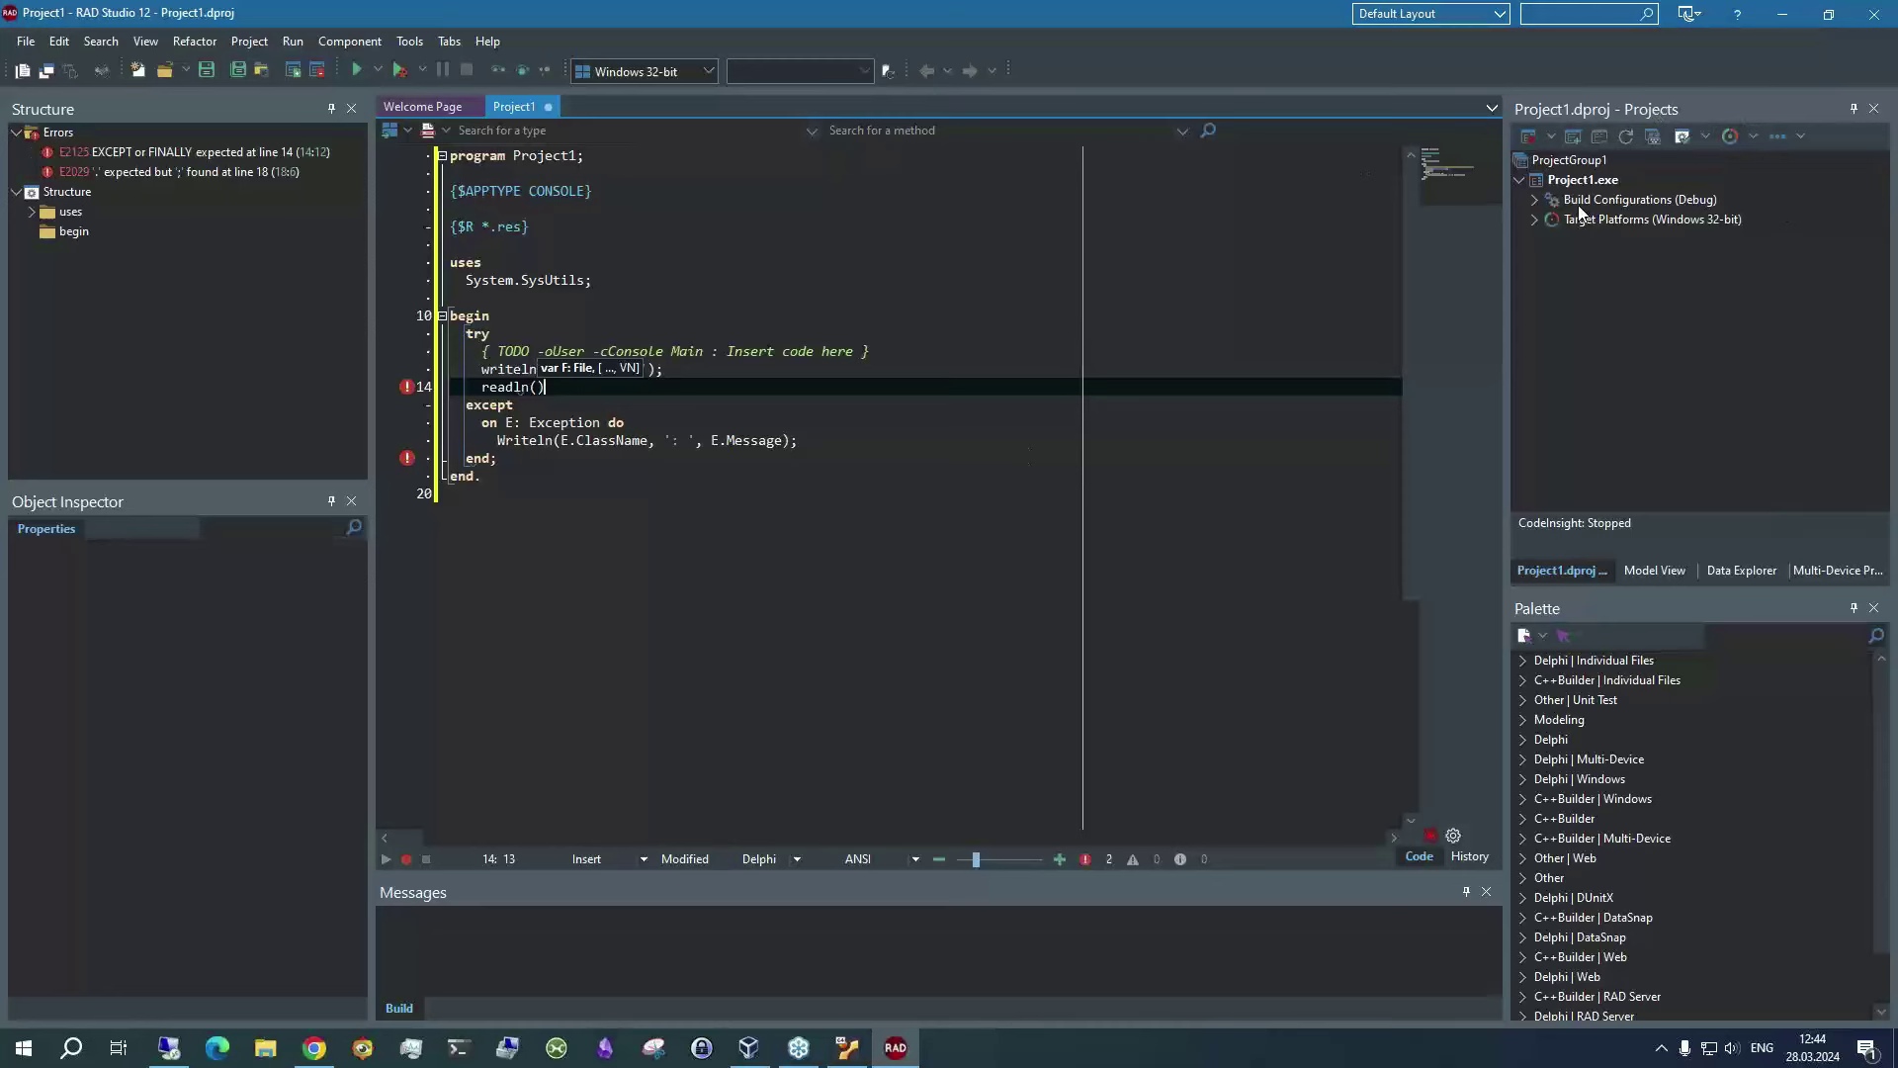
Add Linux 64-bit to the project's target platforms and make it the active platform
click(1534, 219)
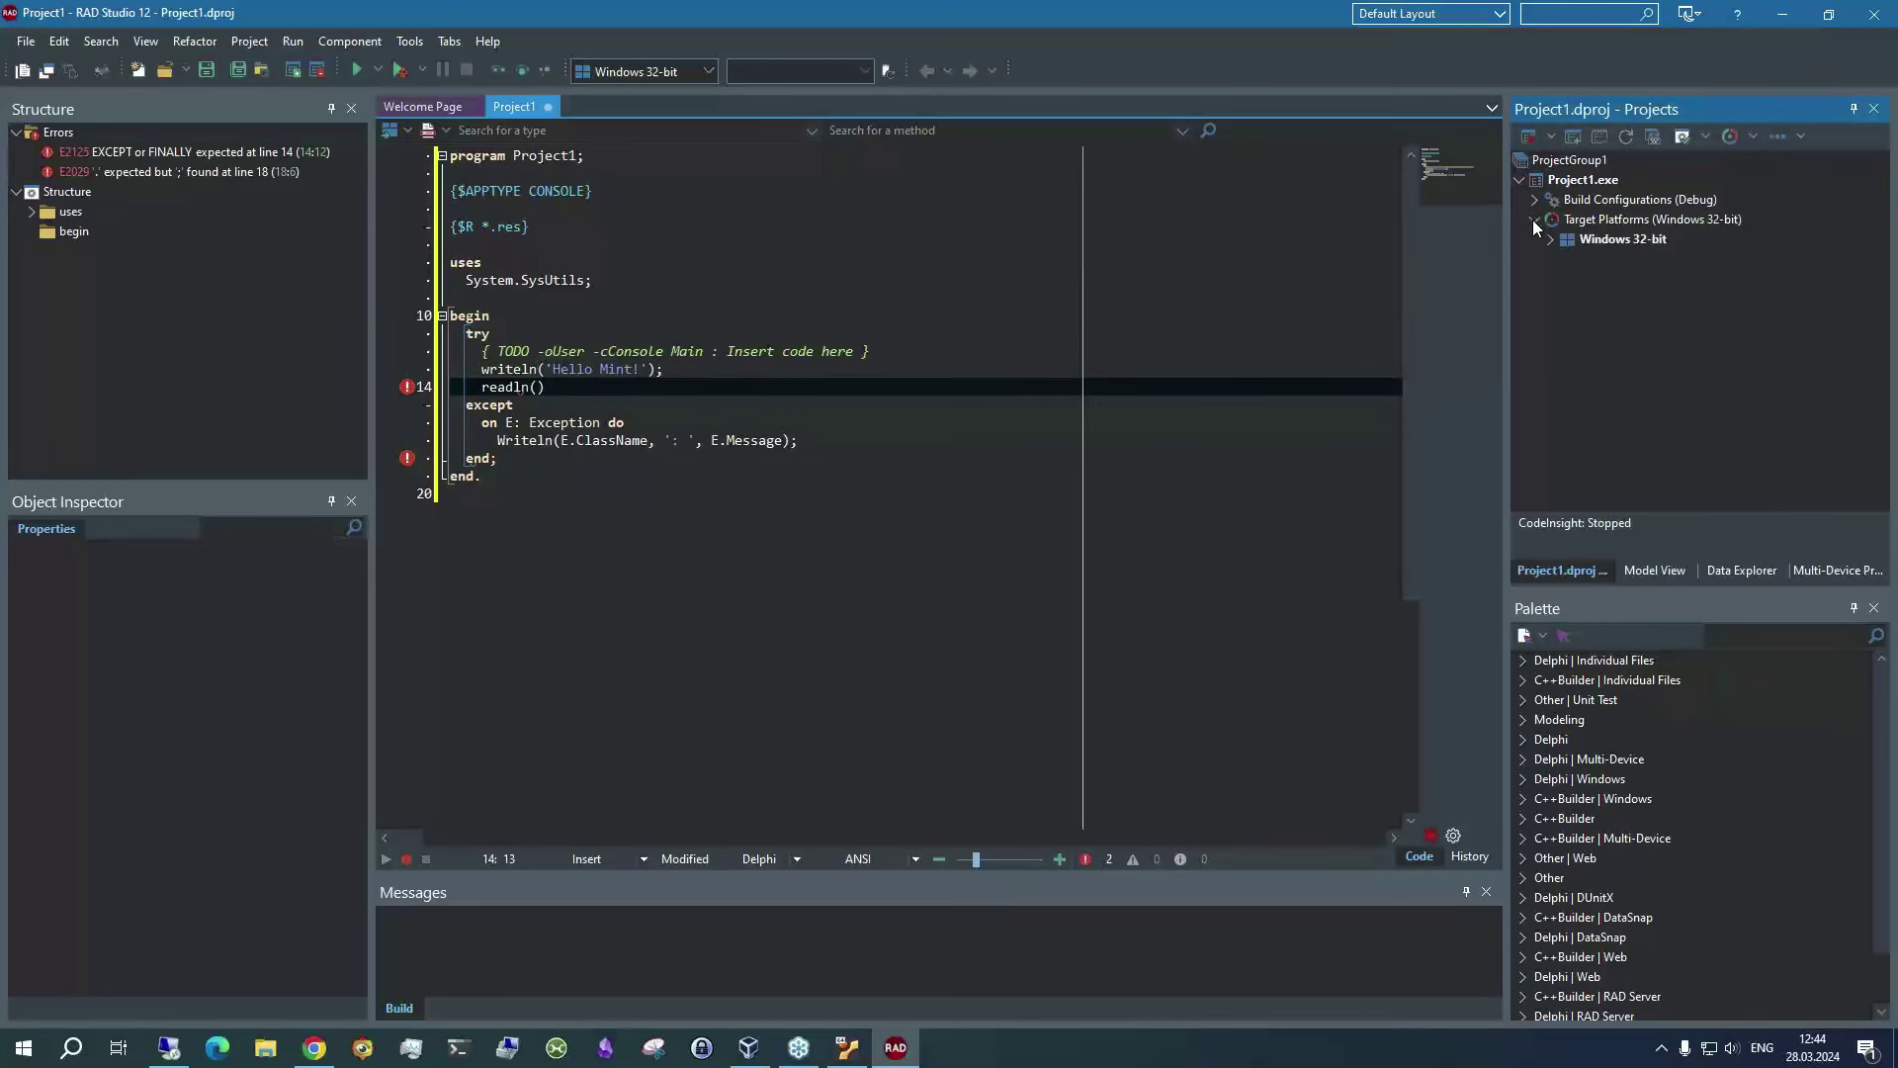
right_click(1574, 219)
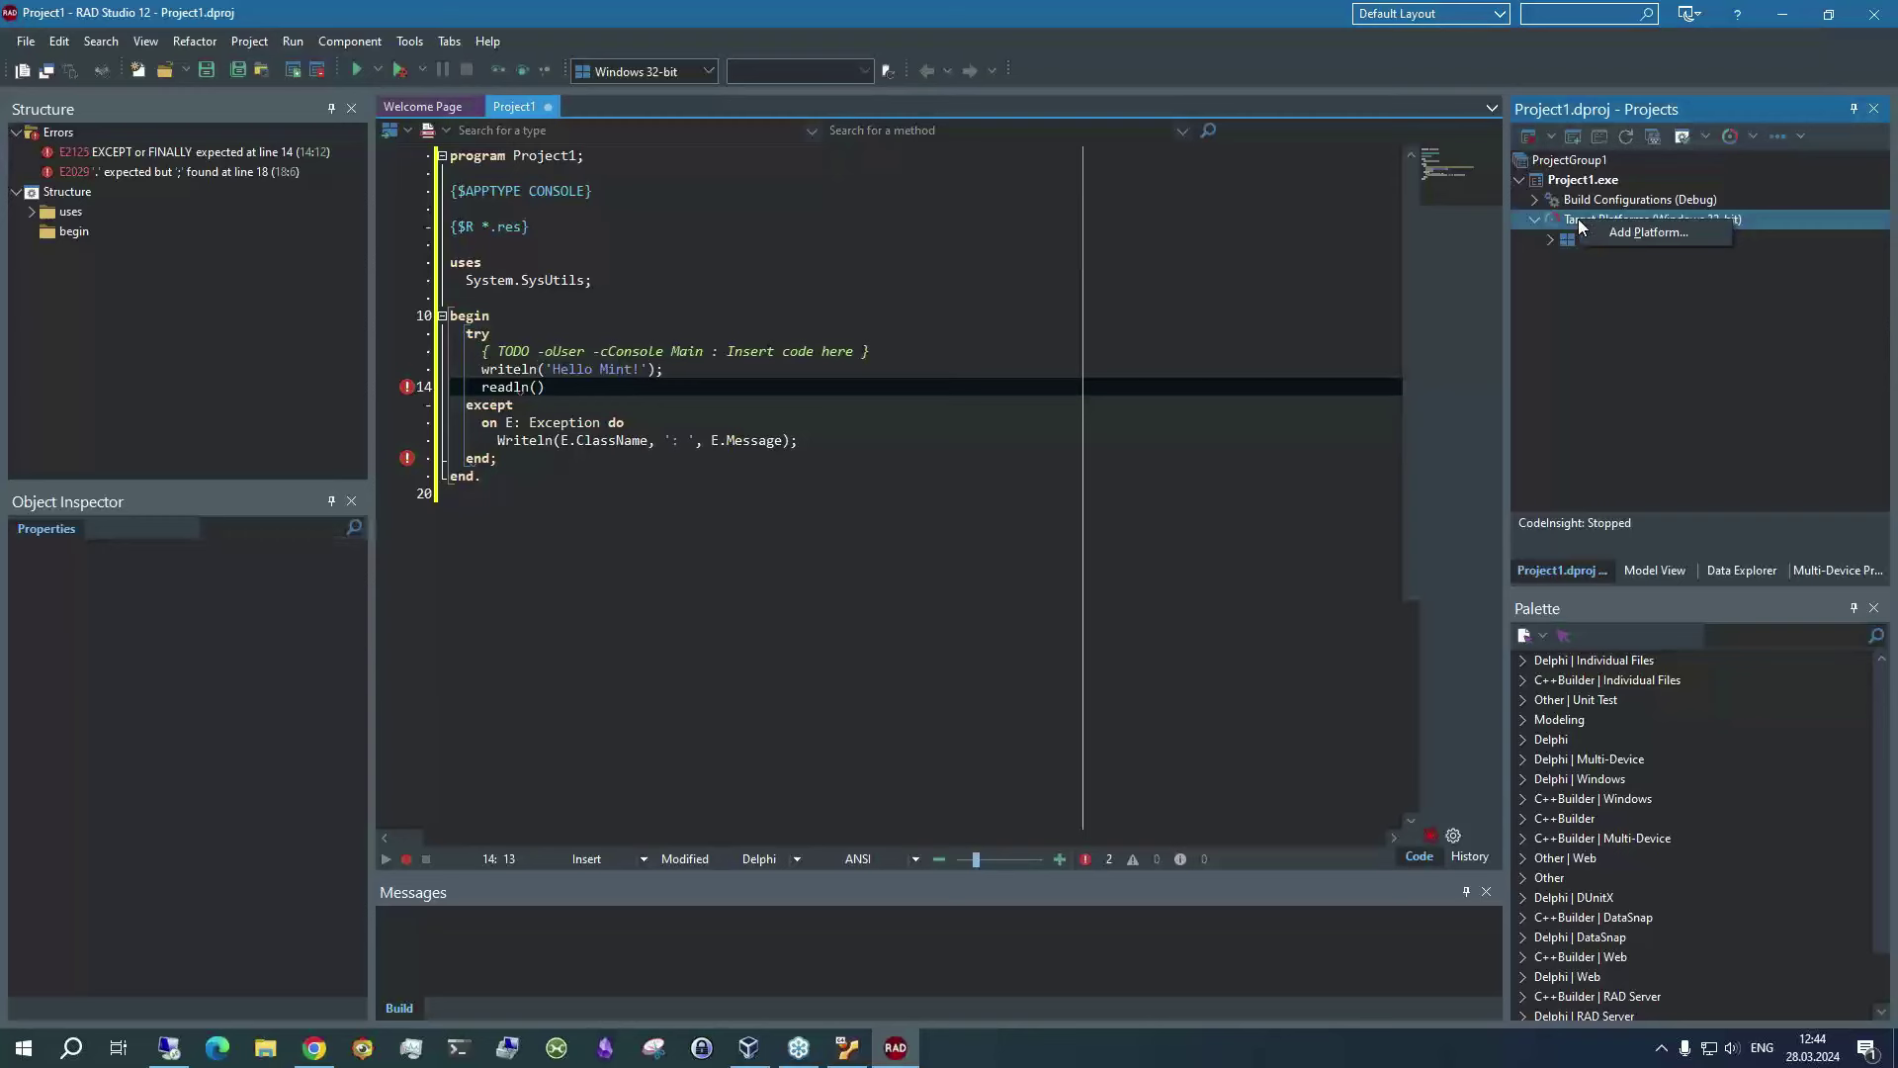
click(1622, 233)
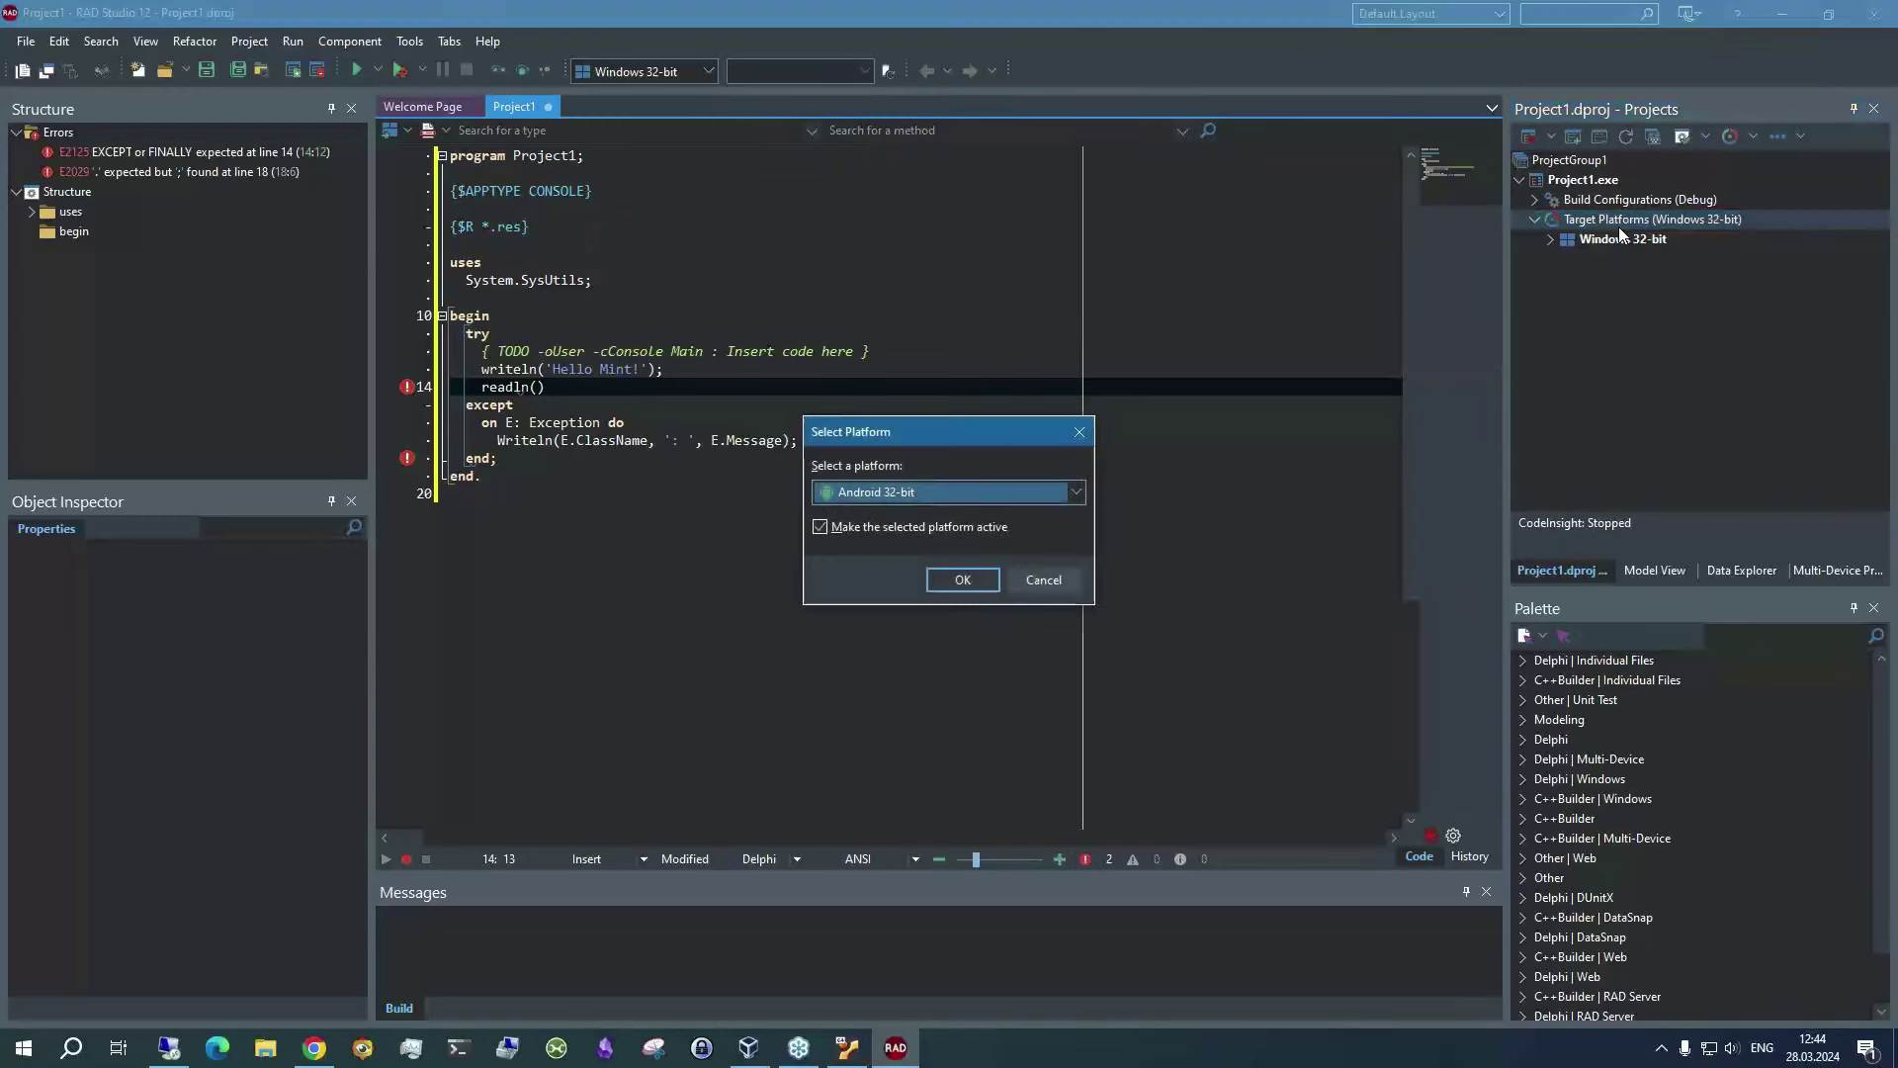
click(1030, 497)
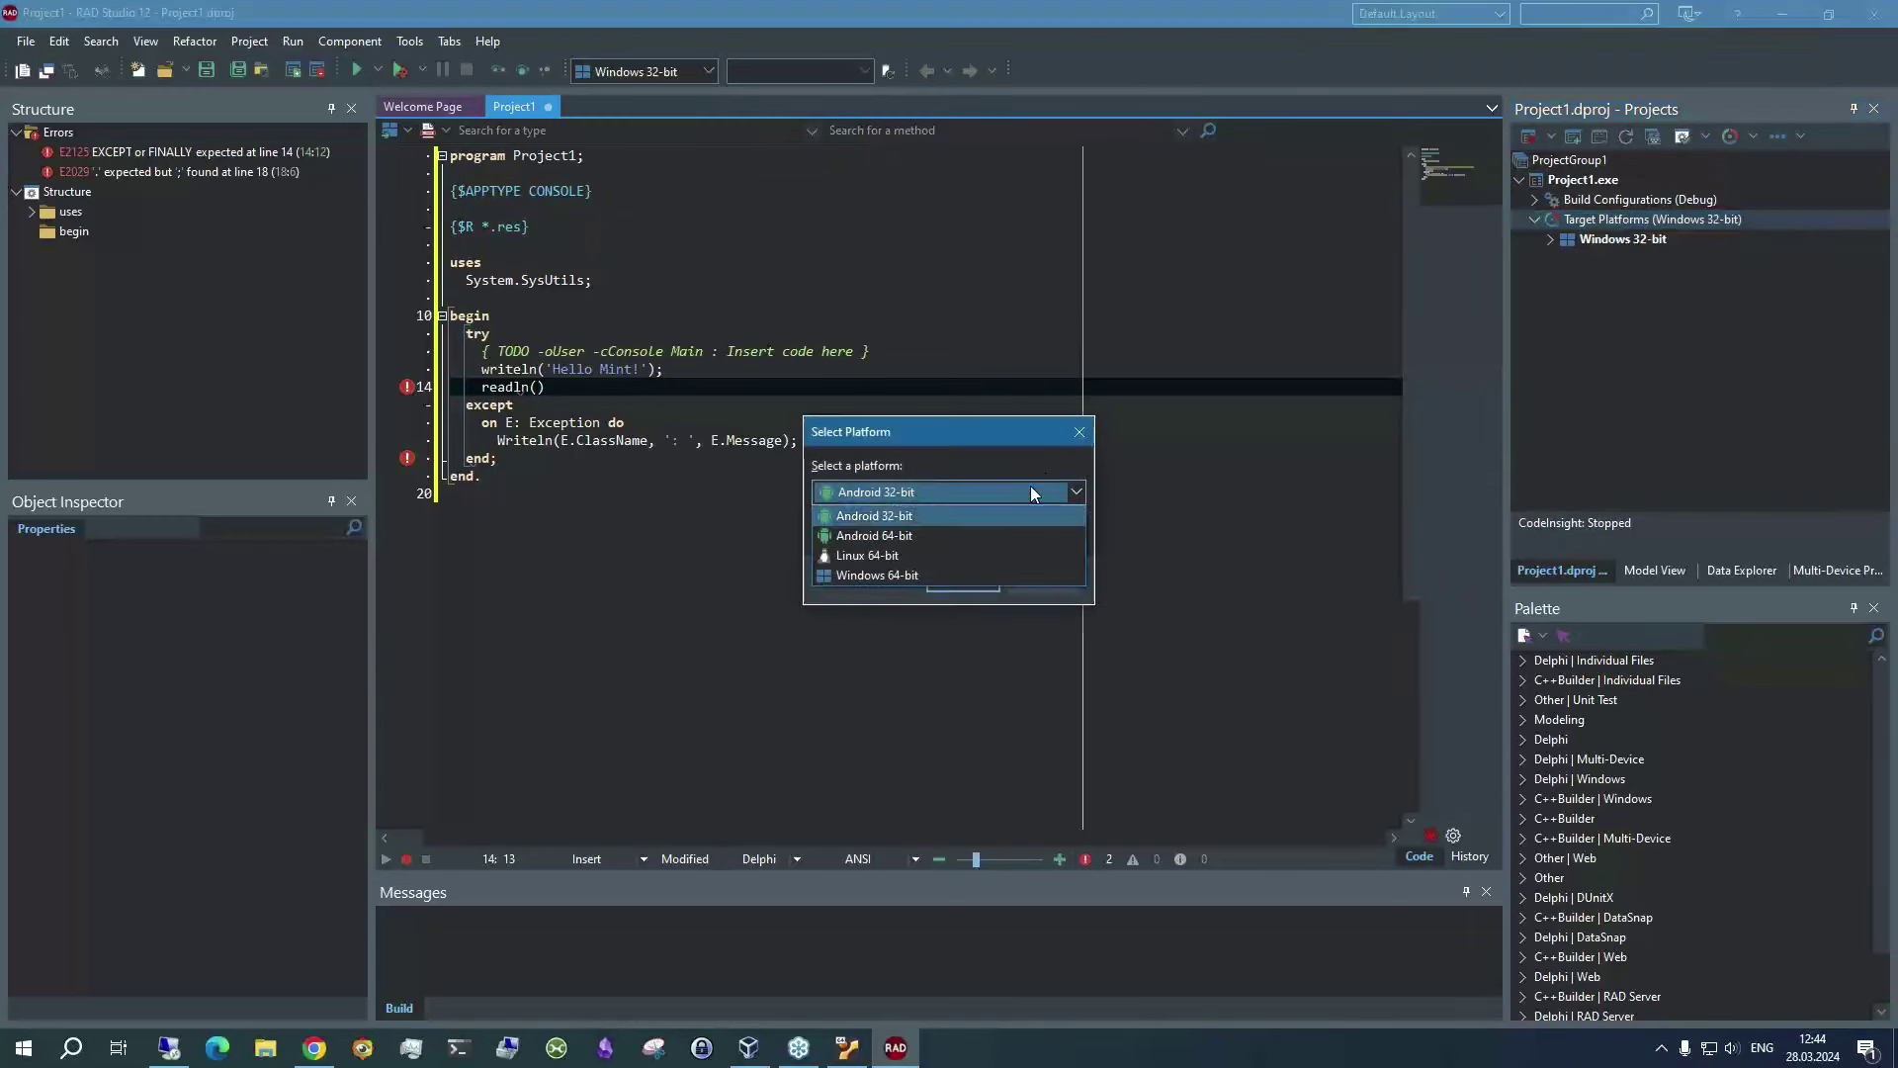
click(867, 555)
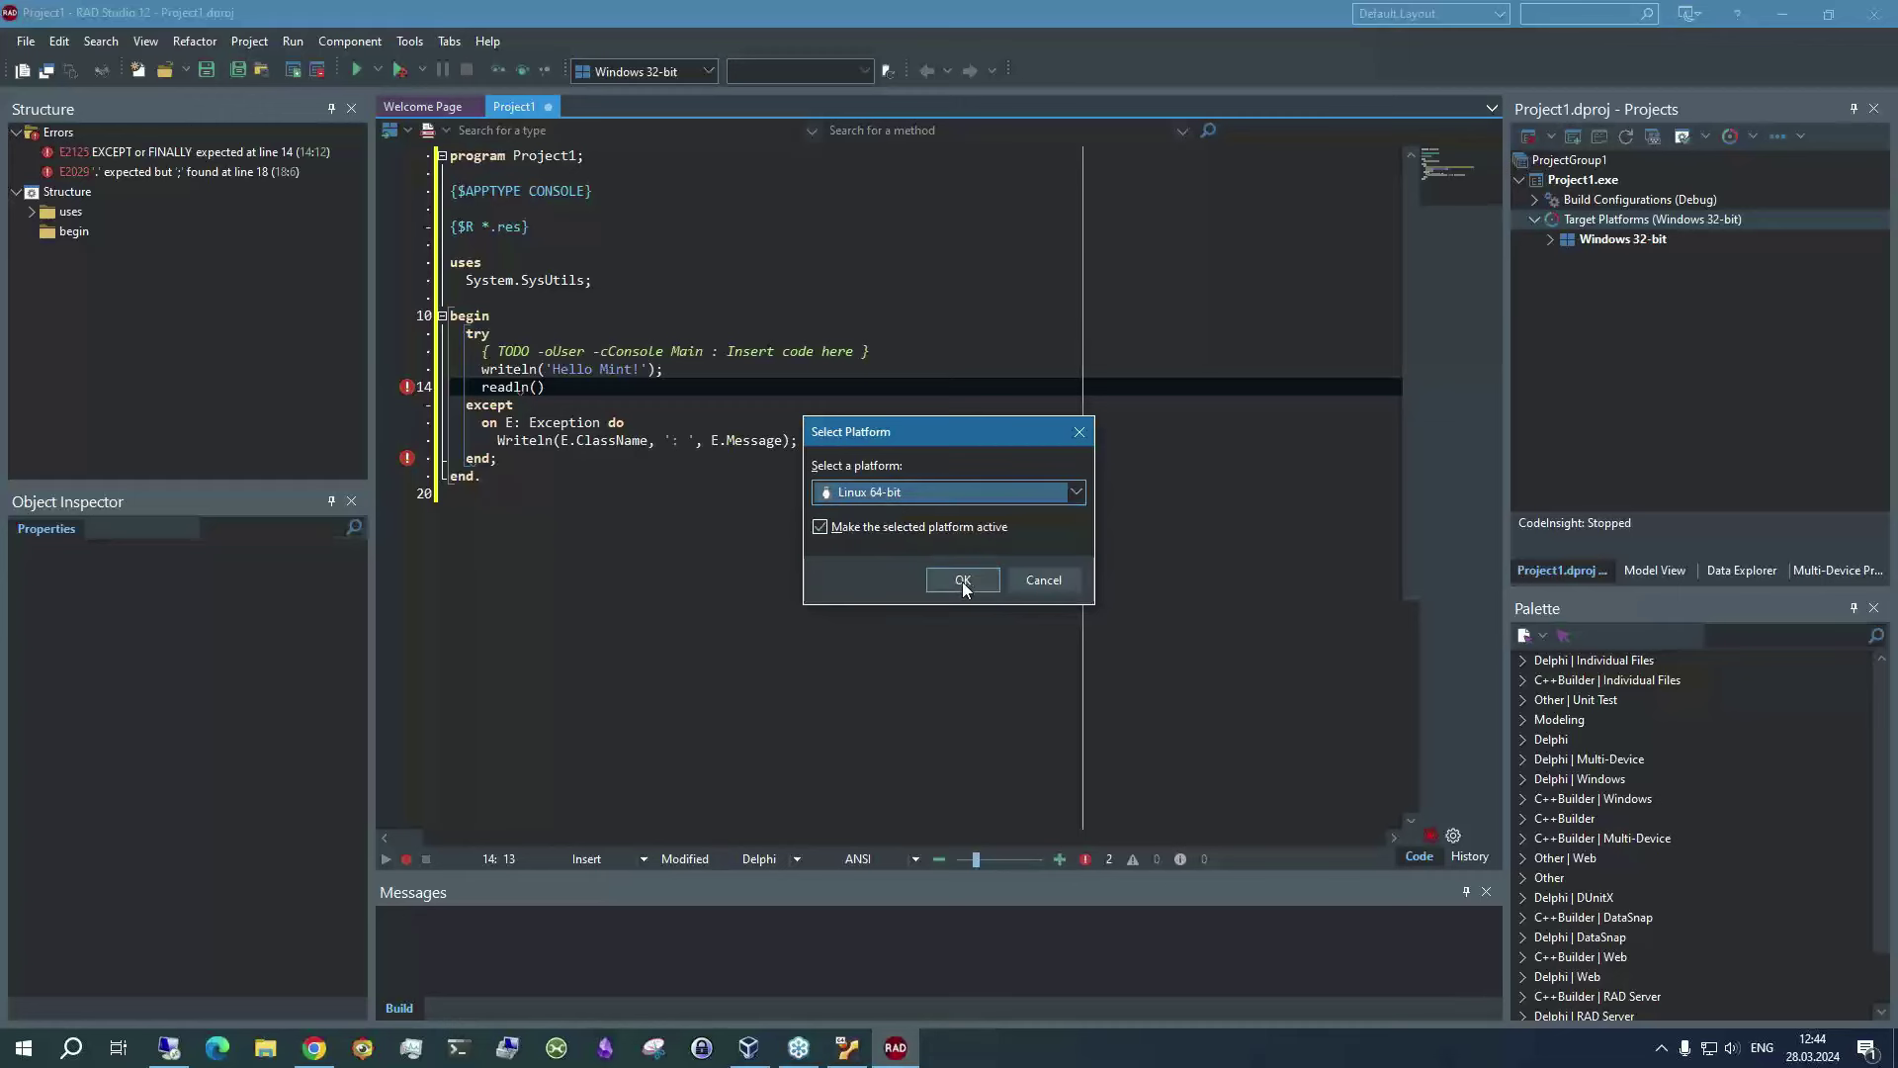
click(963, 581)
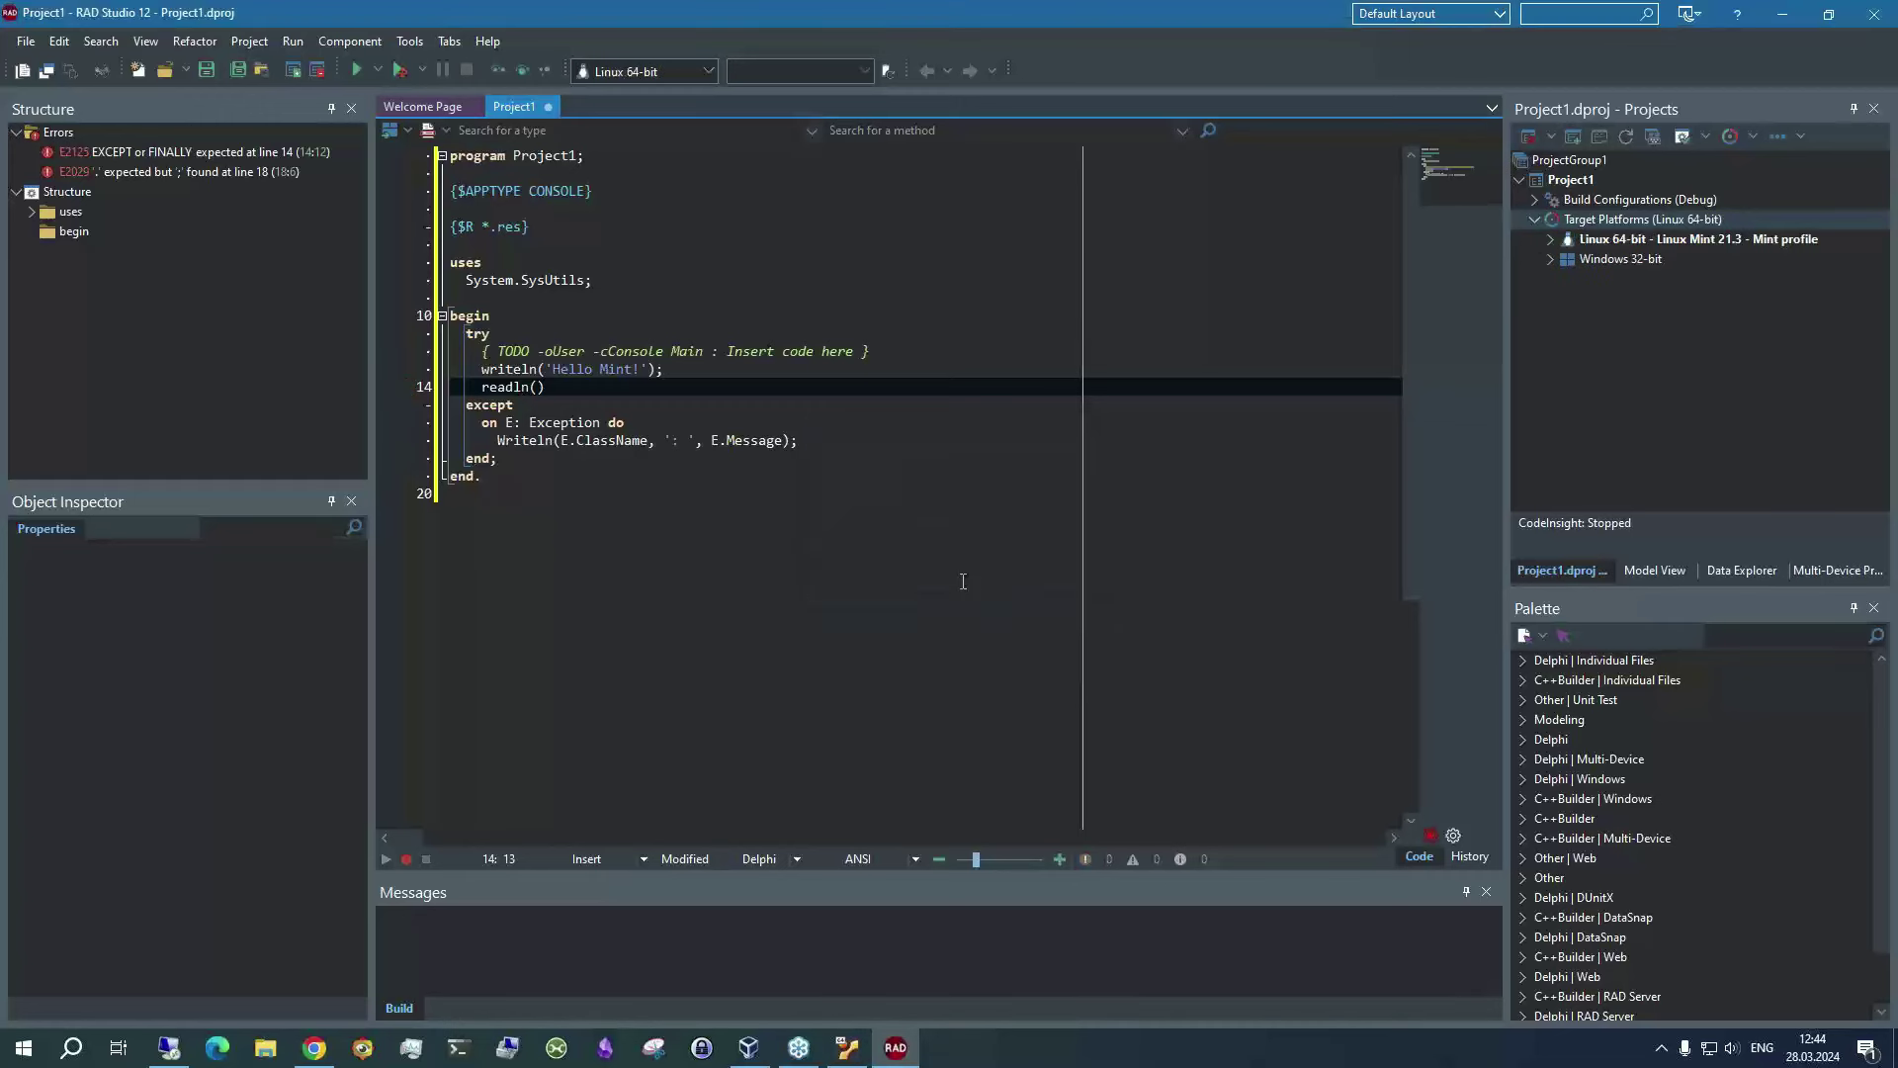
Open the SDK settings of the project's Linux 64-bit target platform
click(1552, 237)
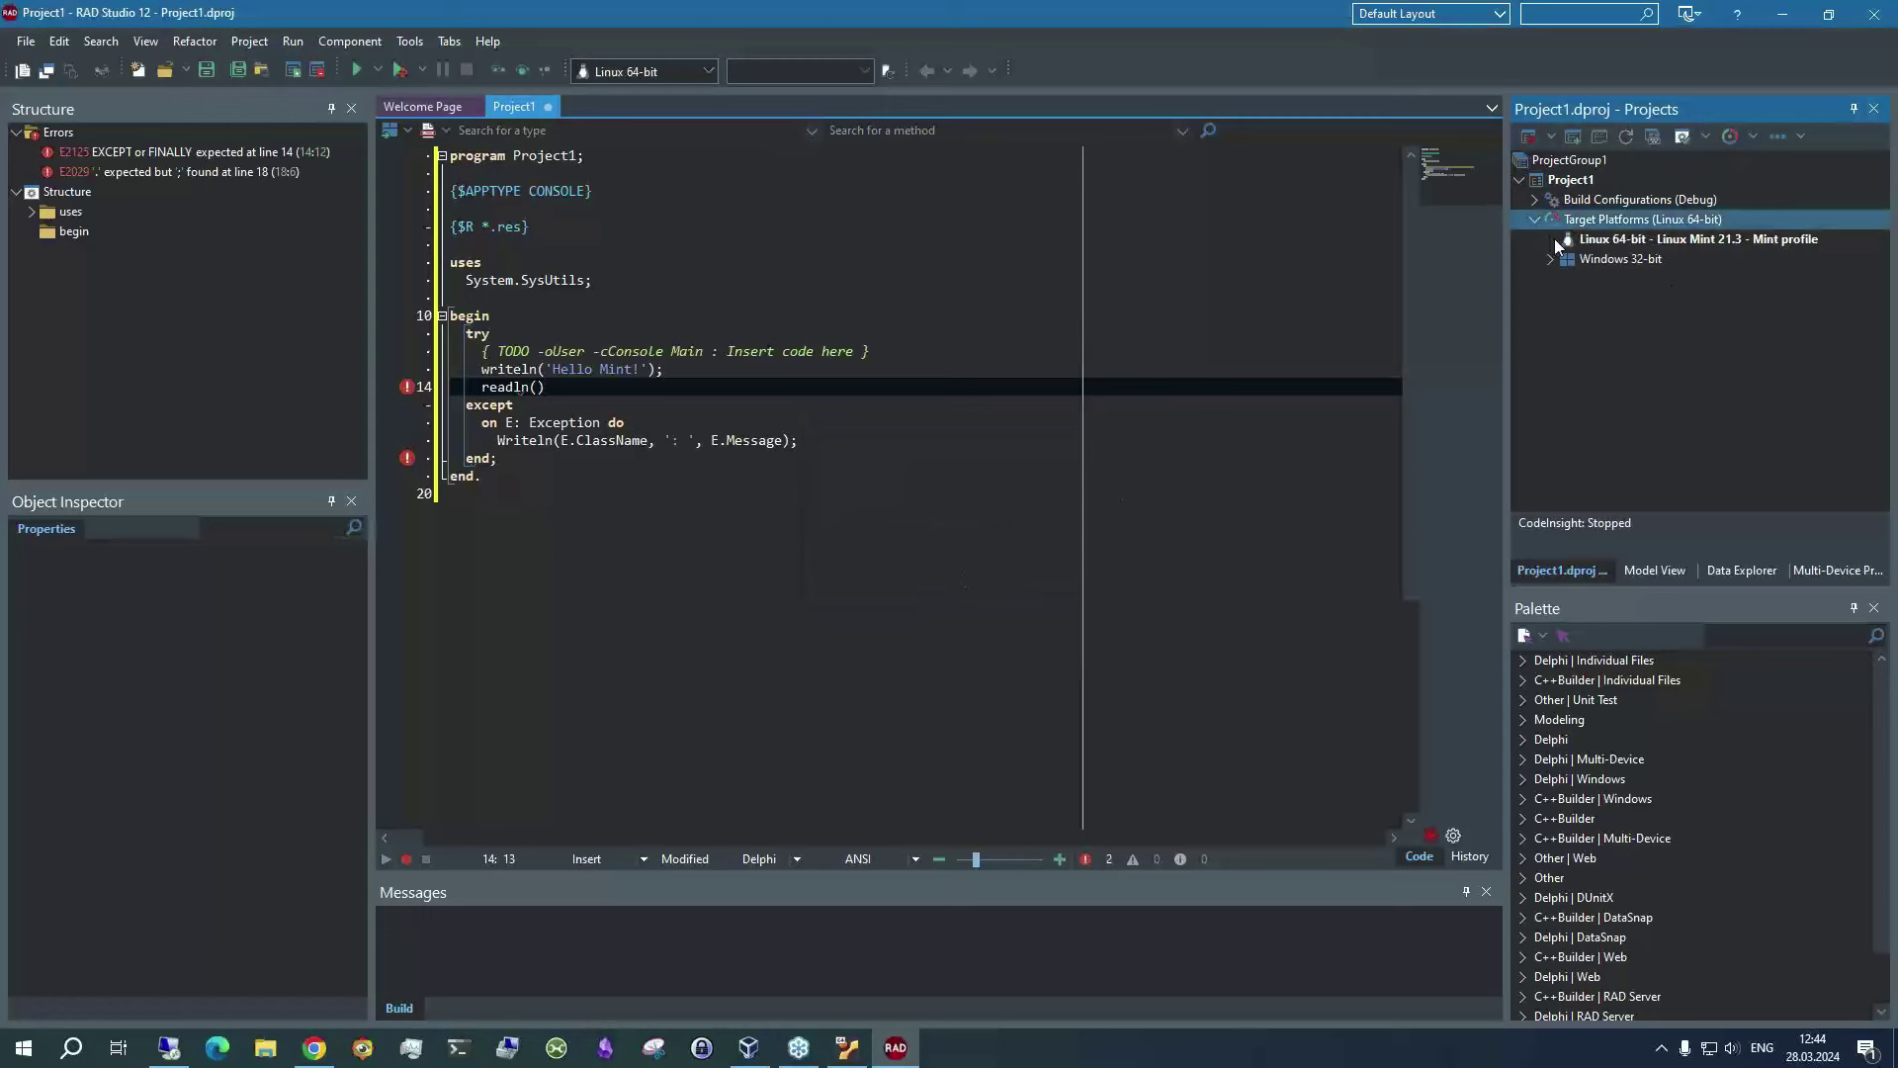
click(1588, 241)
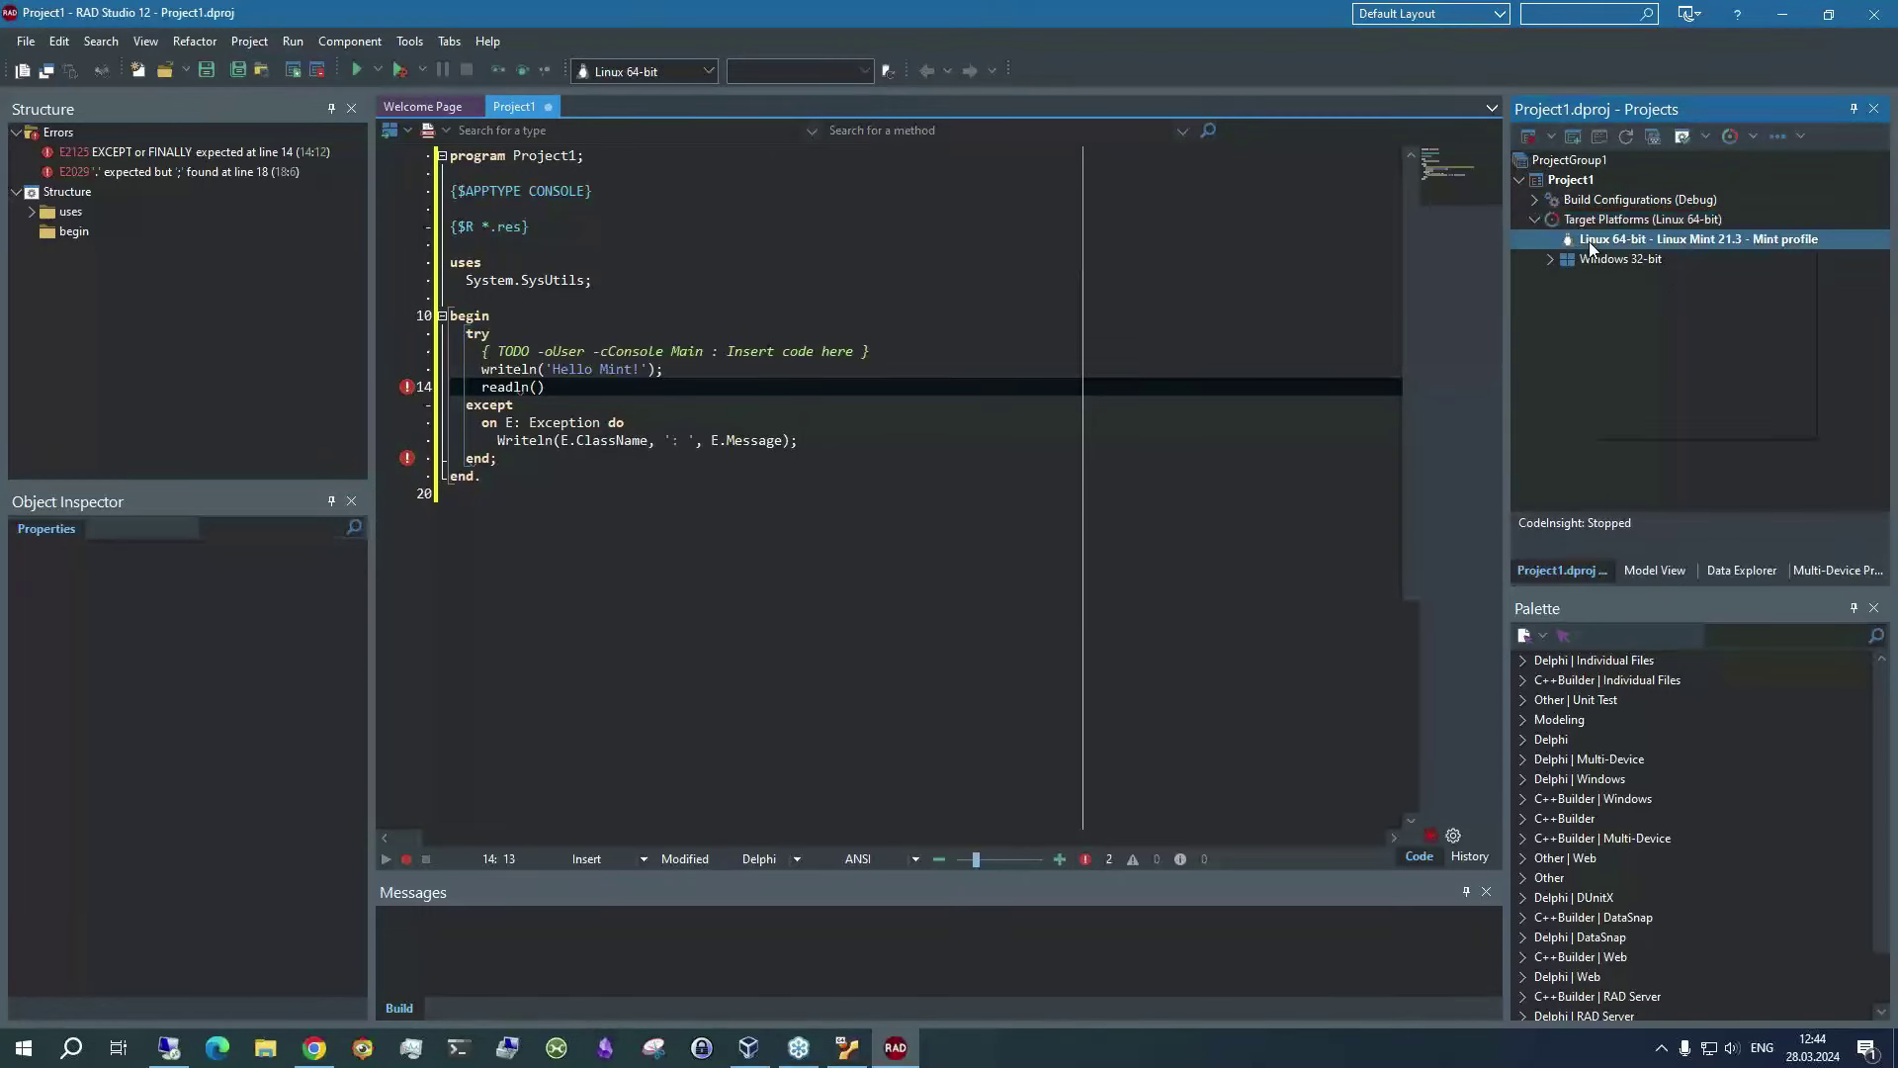
right_click(1588, 241)
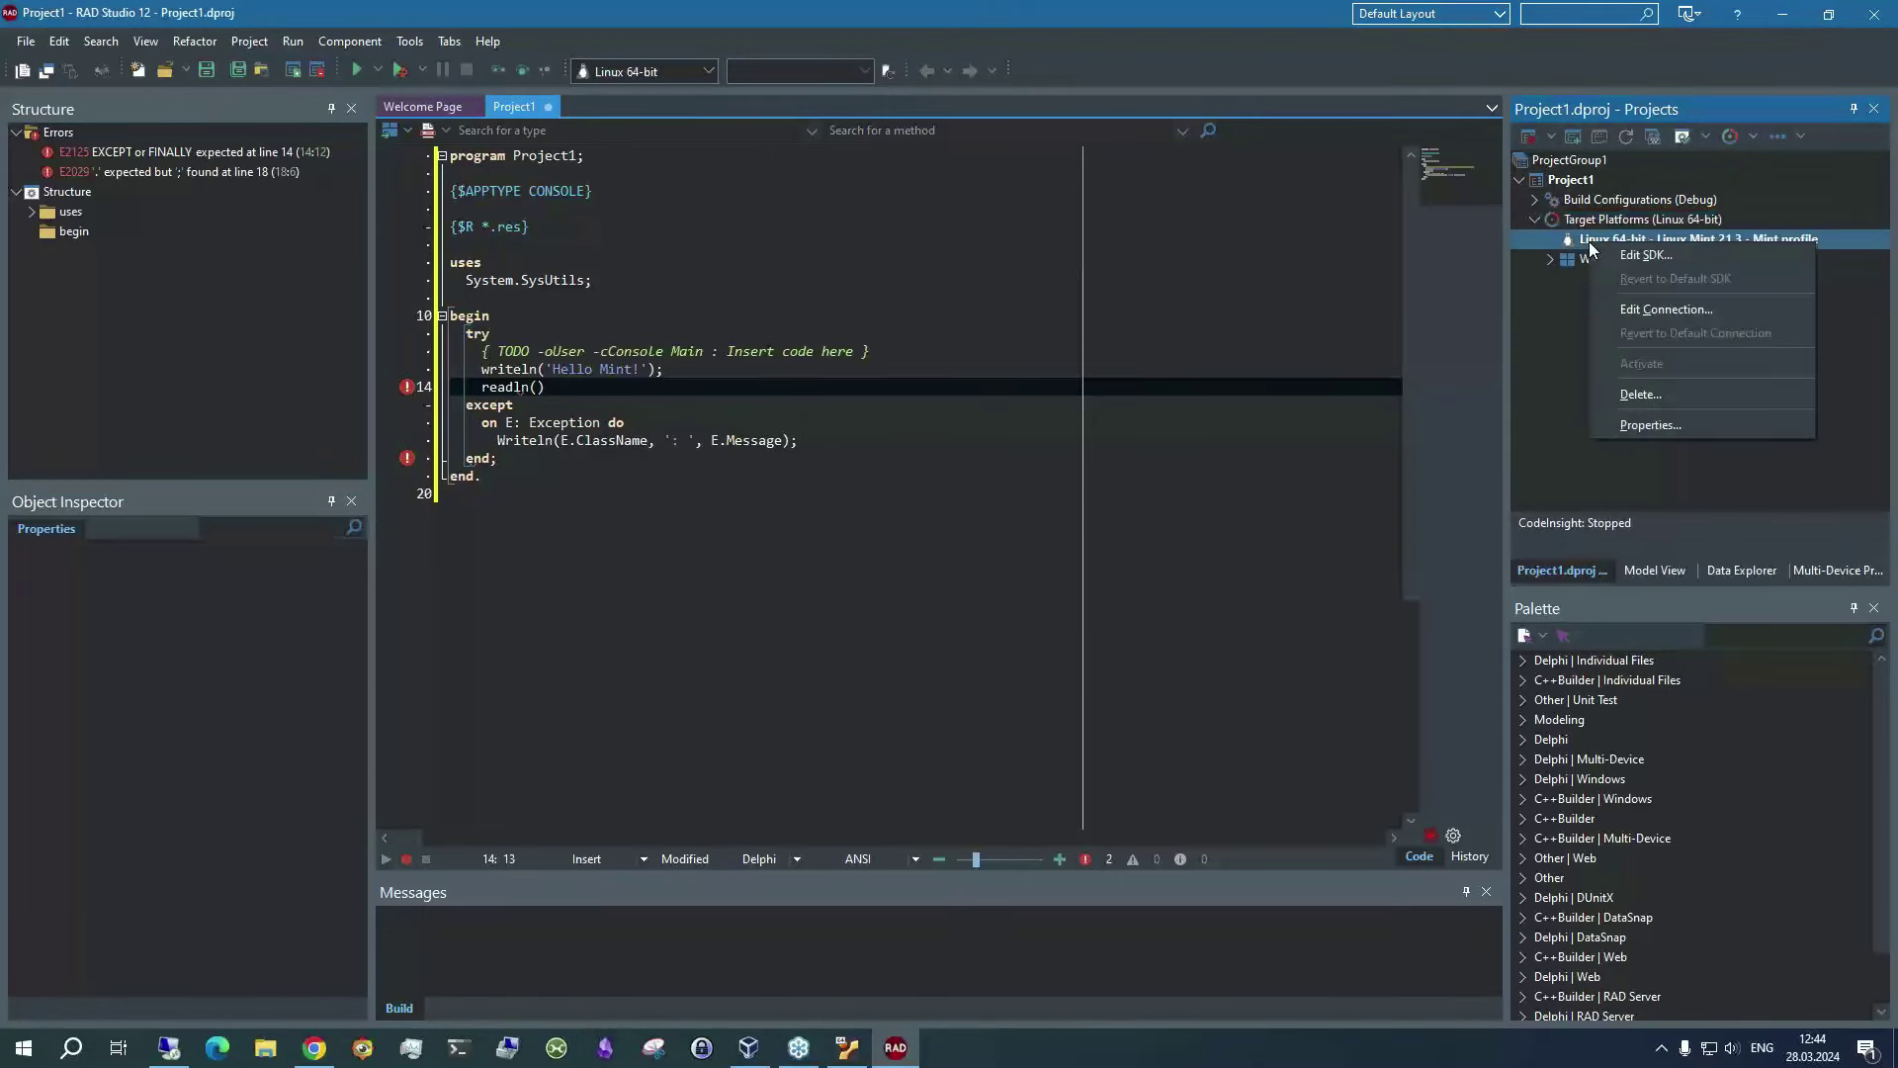
click(1657, 254)
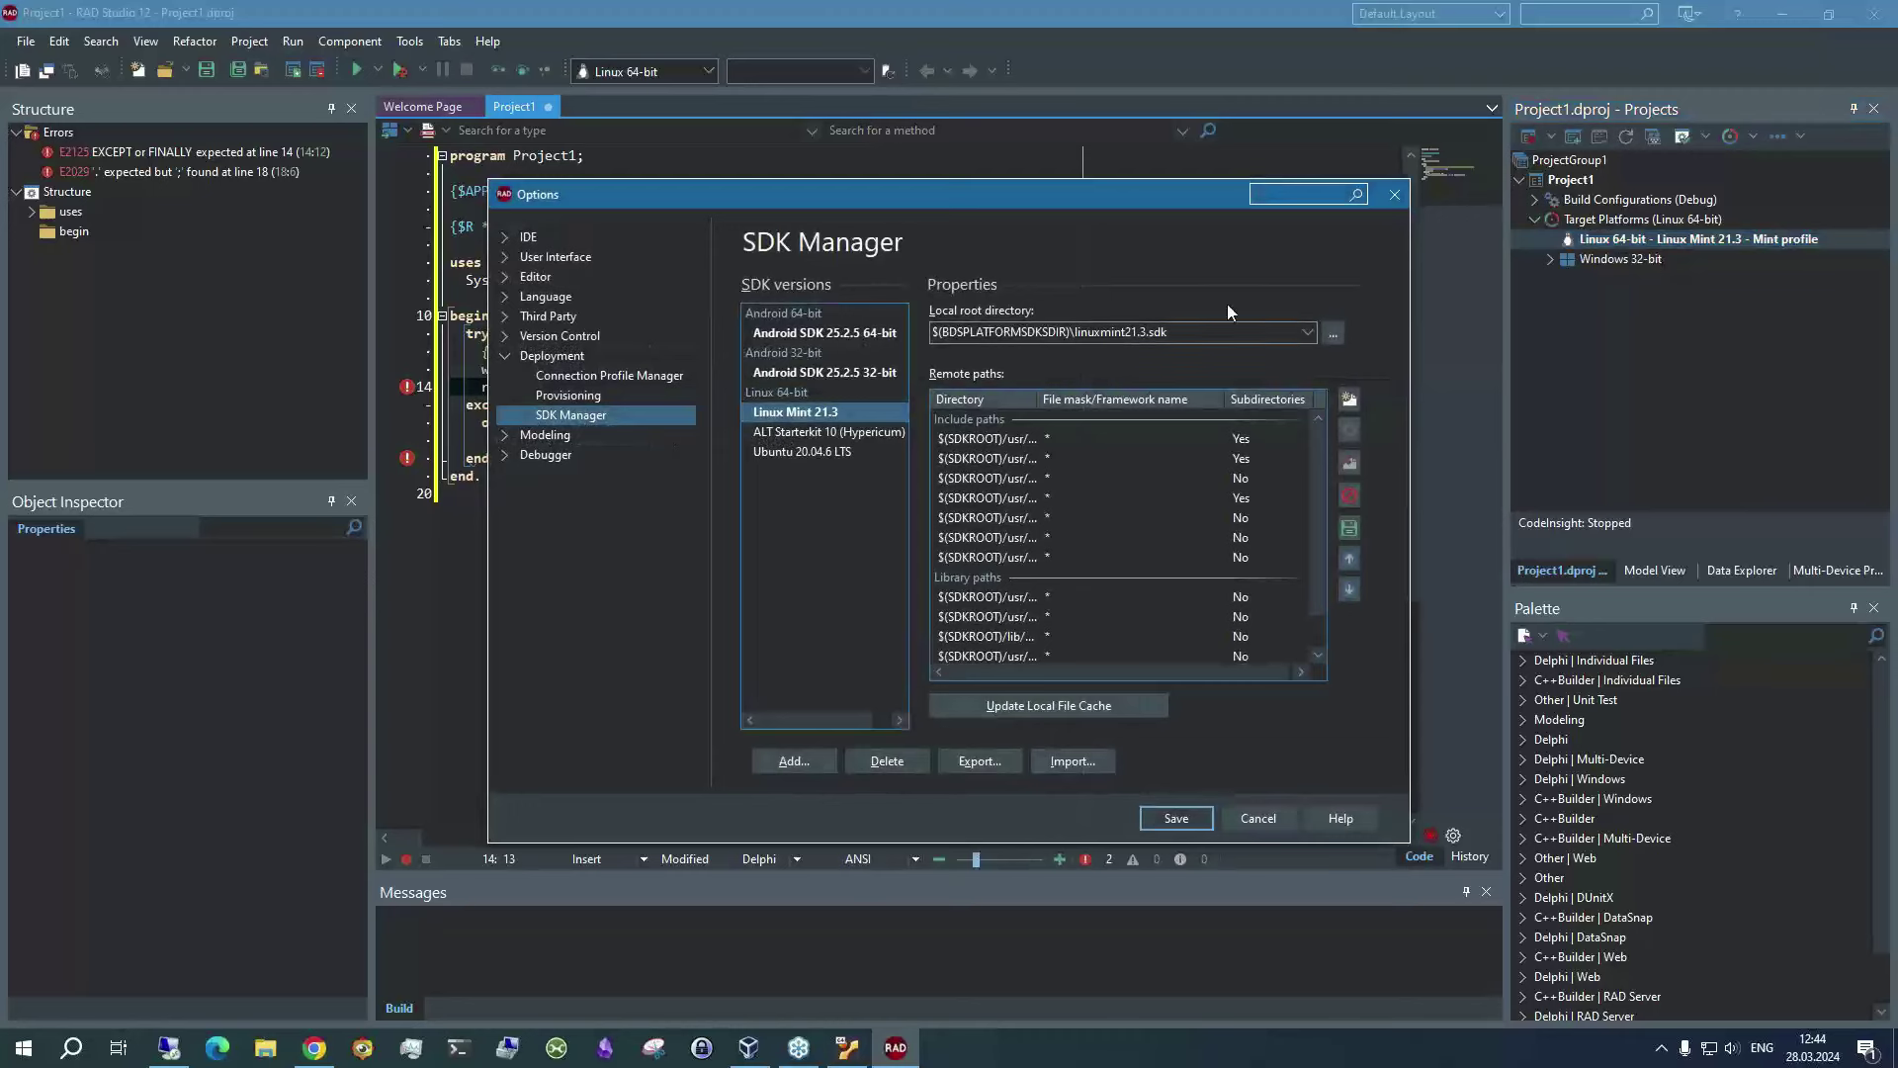
Close the SDK settings and test the connection of the Mint profile used by the Linux 64-bit platform
click(1272, 819)
right_click(1707, 239)
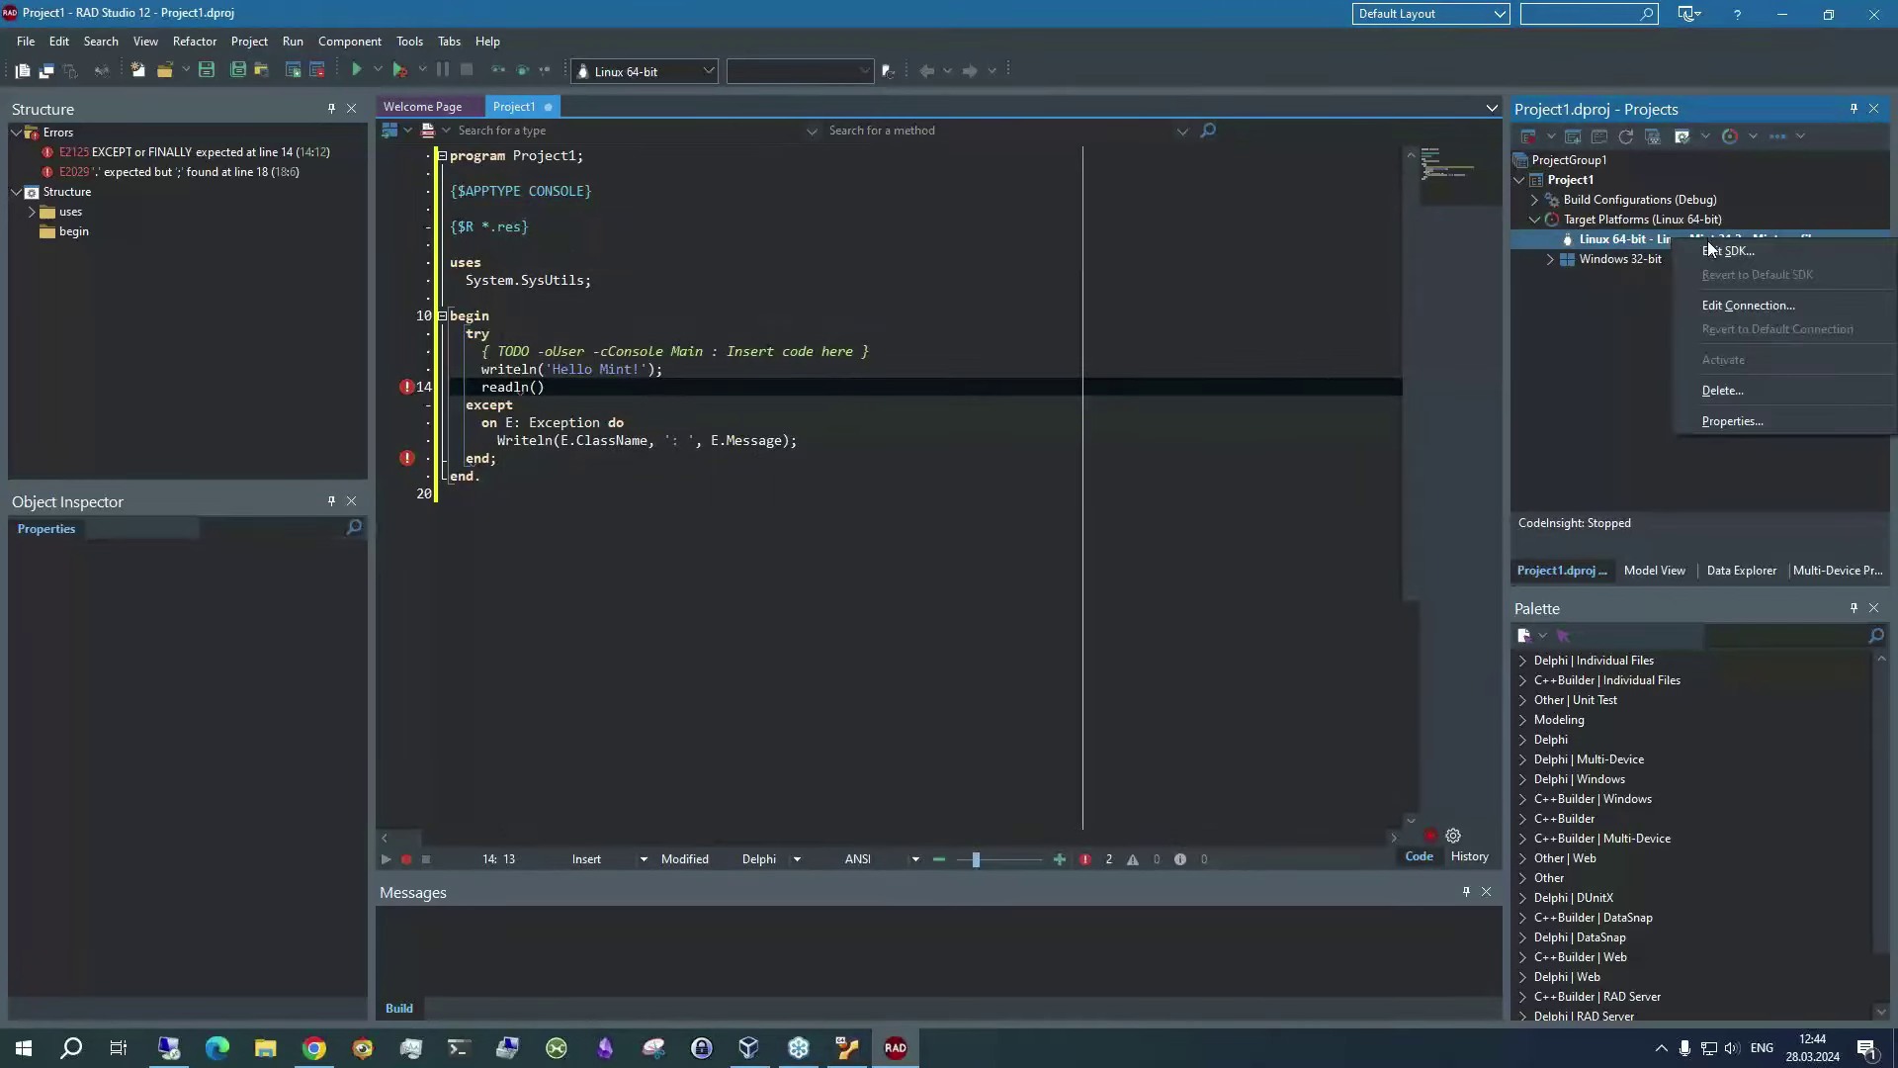
click(1723, 306)
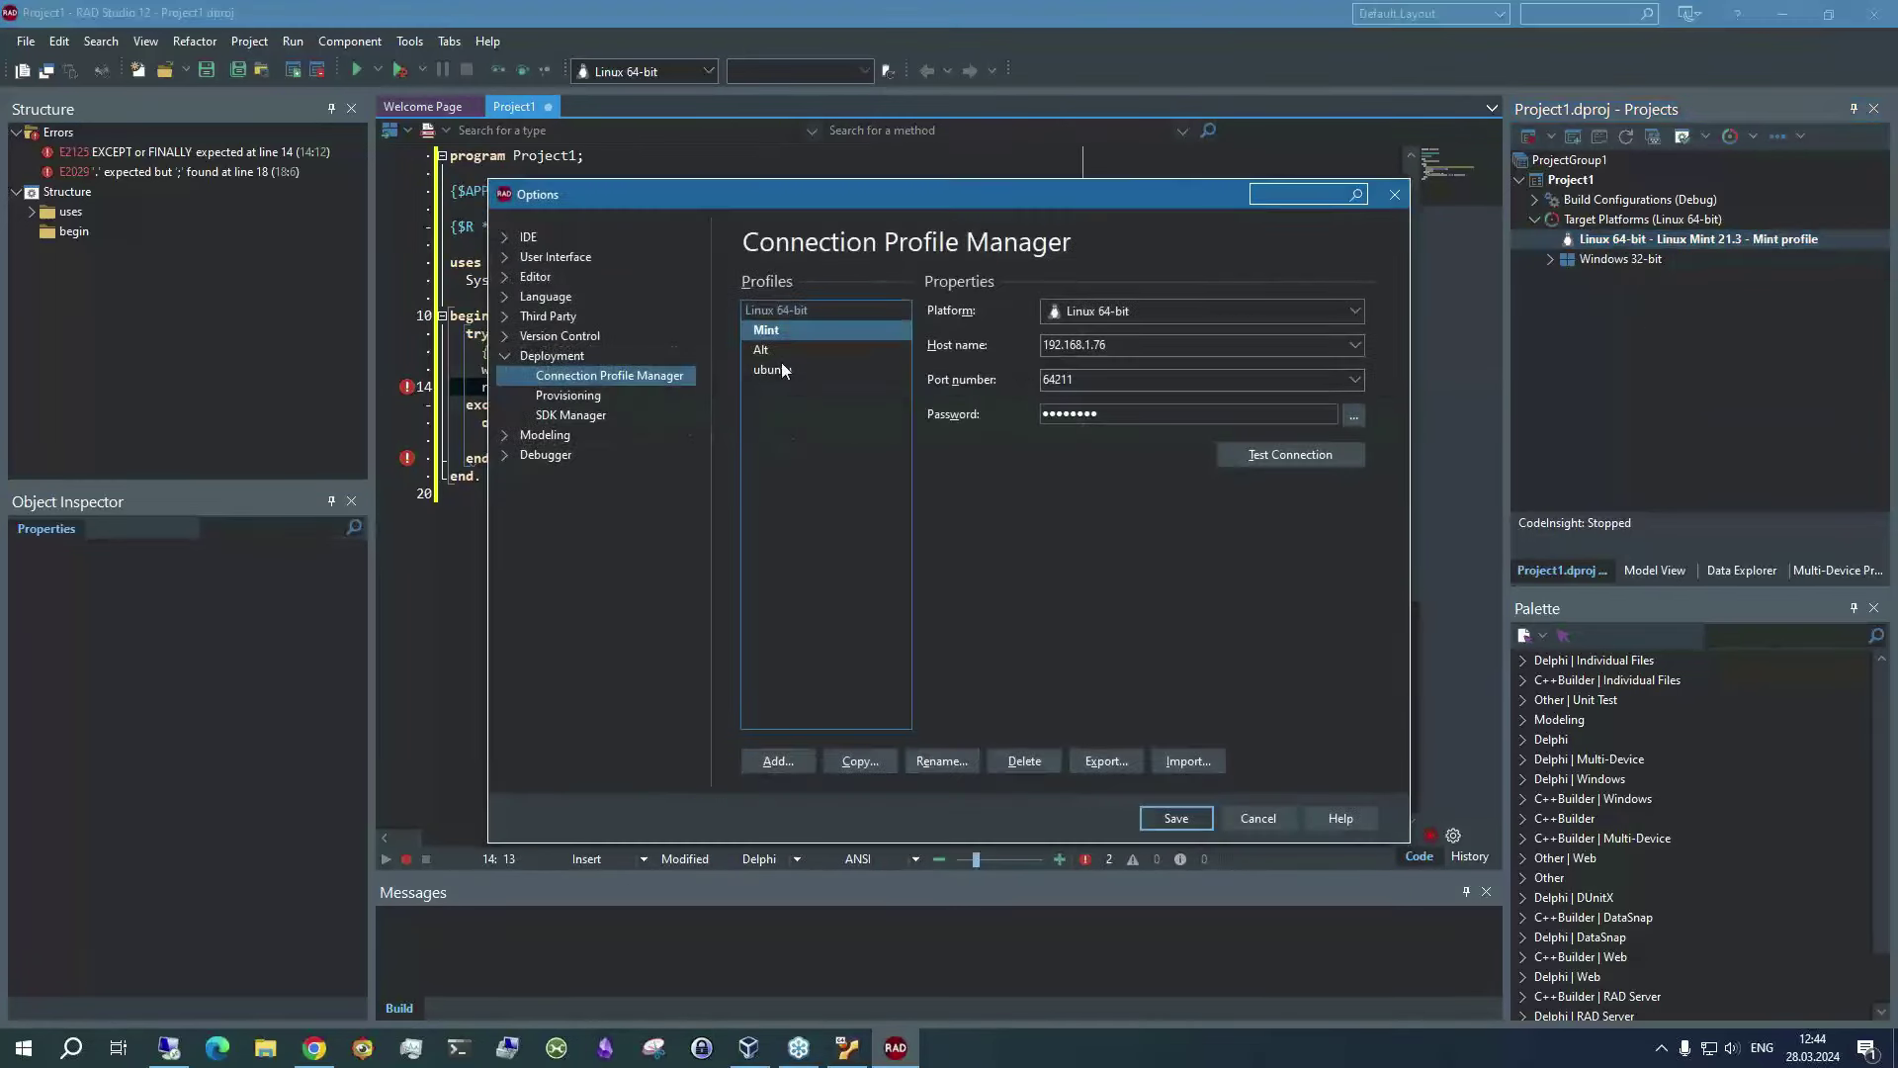
click(1296, 459)
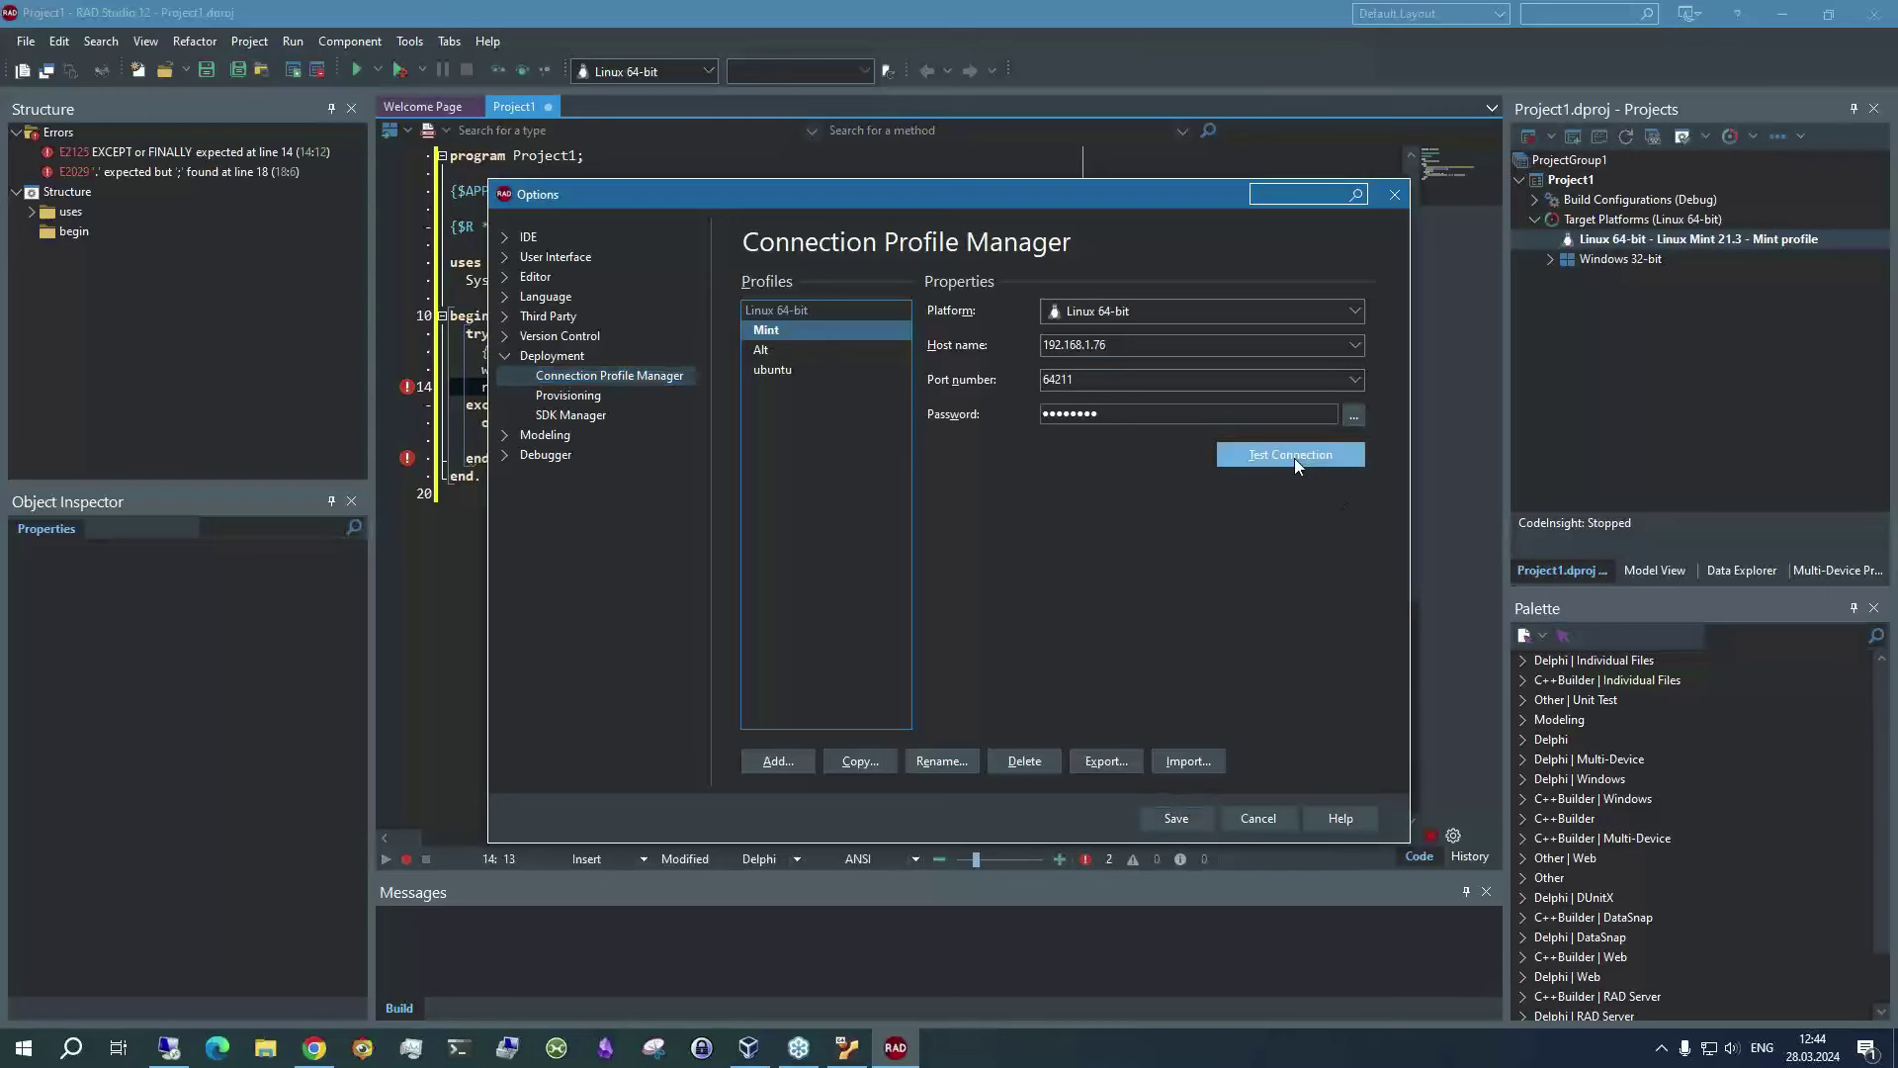
click(1048, 553)
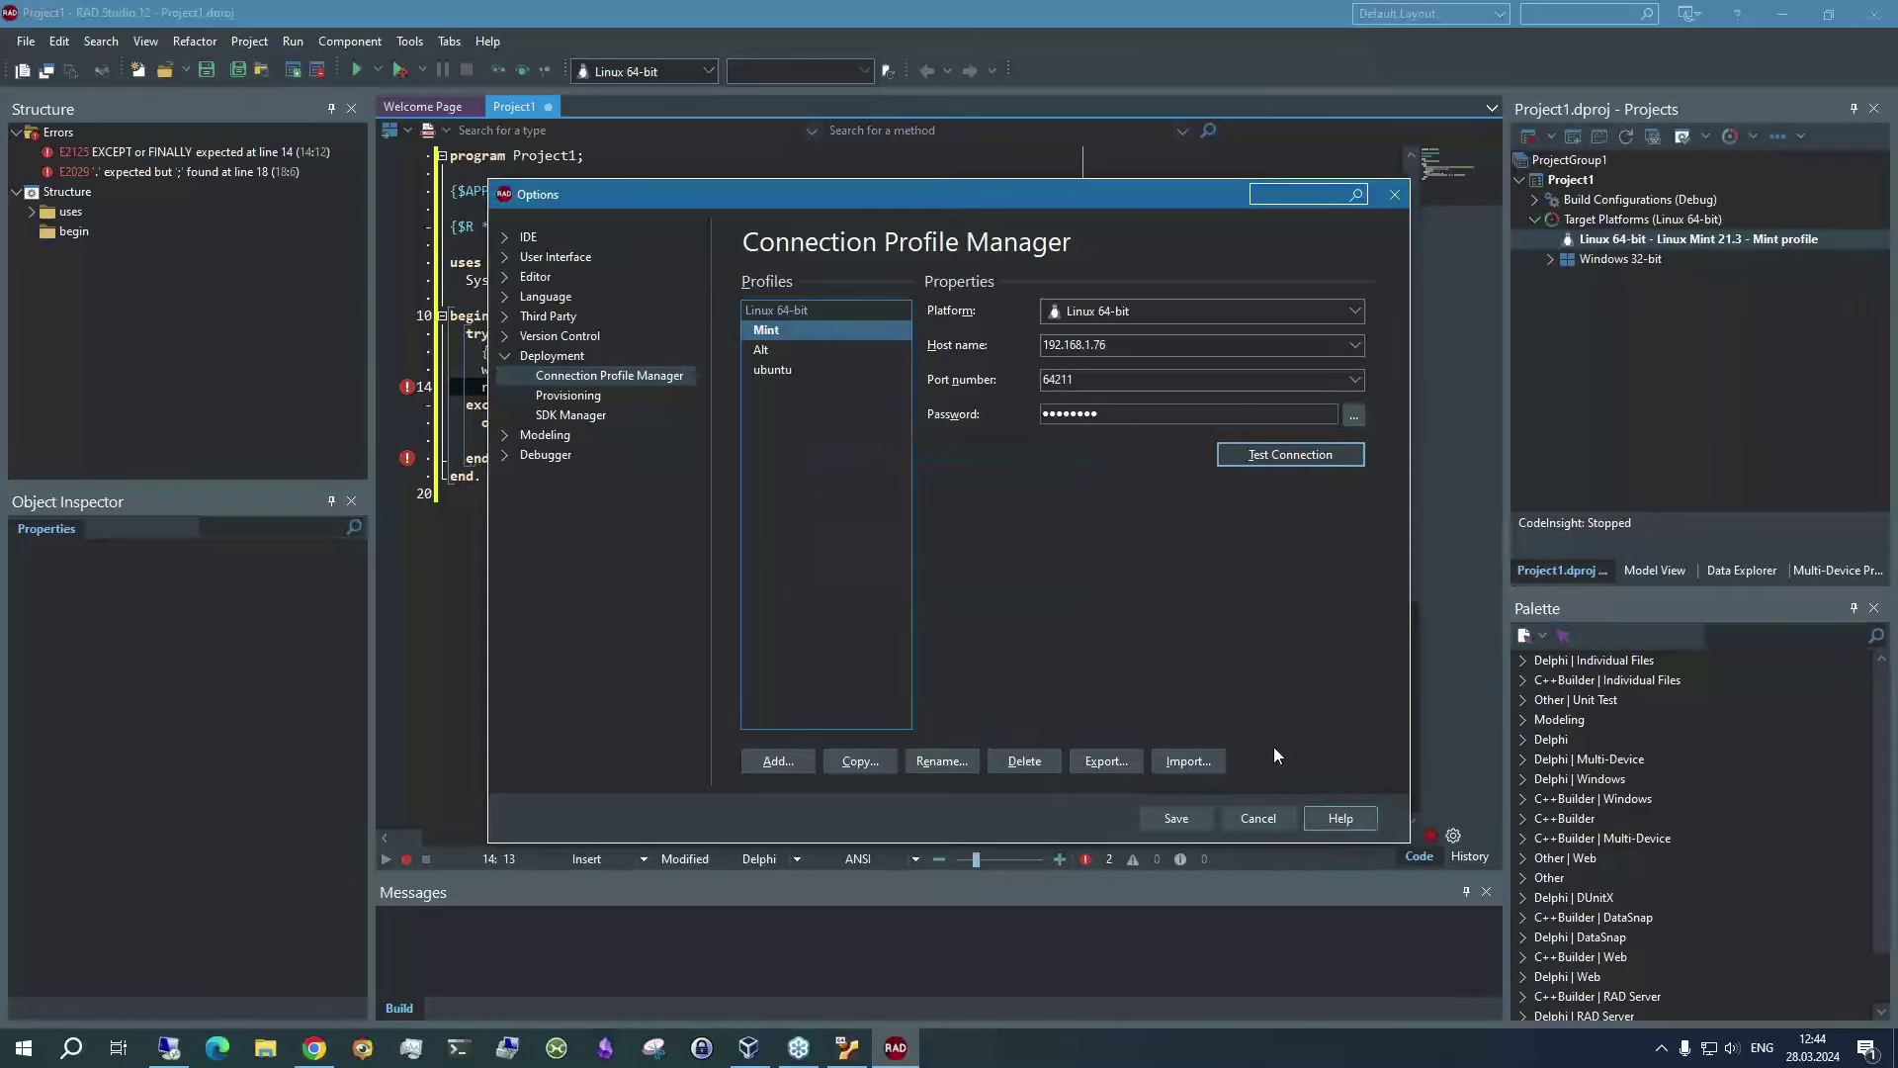
click(1260, 825)
Try to run Project1 without debugging and dismiss the compile report
click(1572, 180)
right_click(1572, 180)
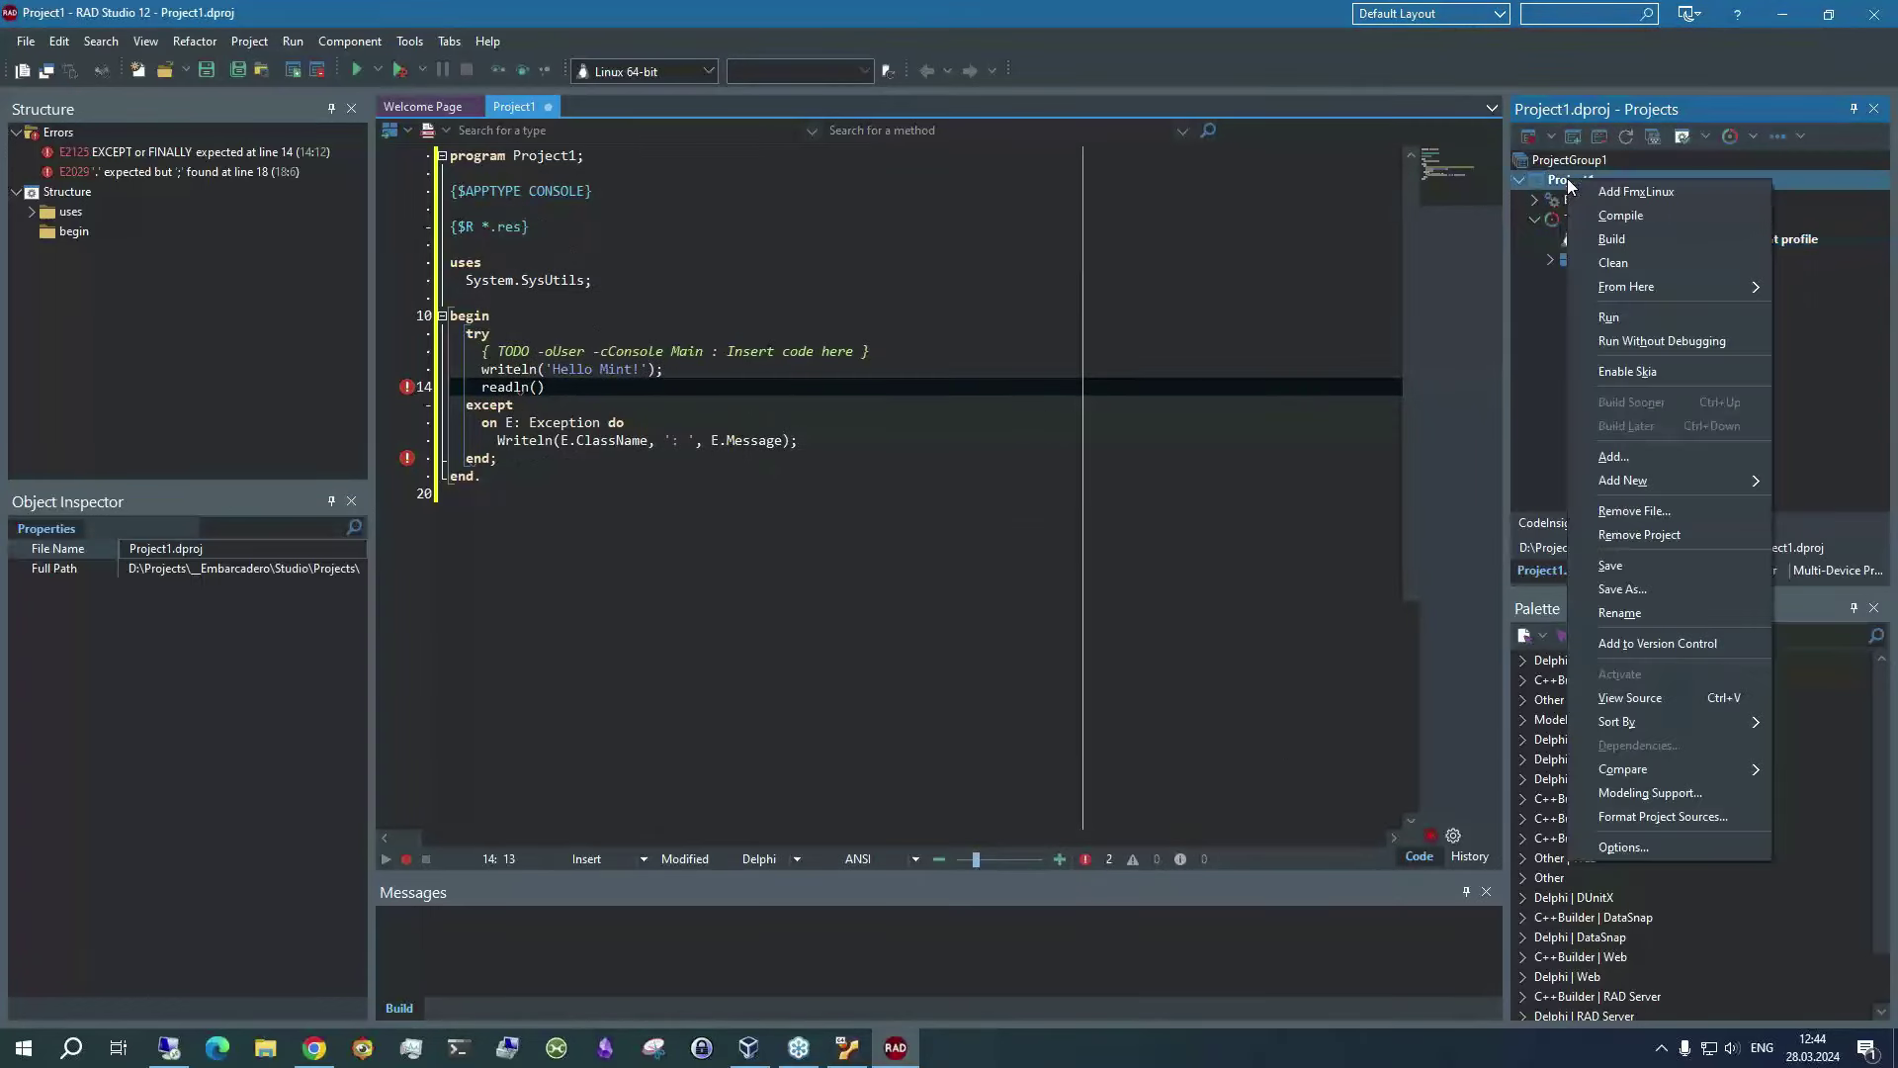
click(1659, 341)
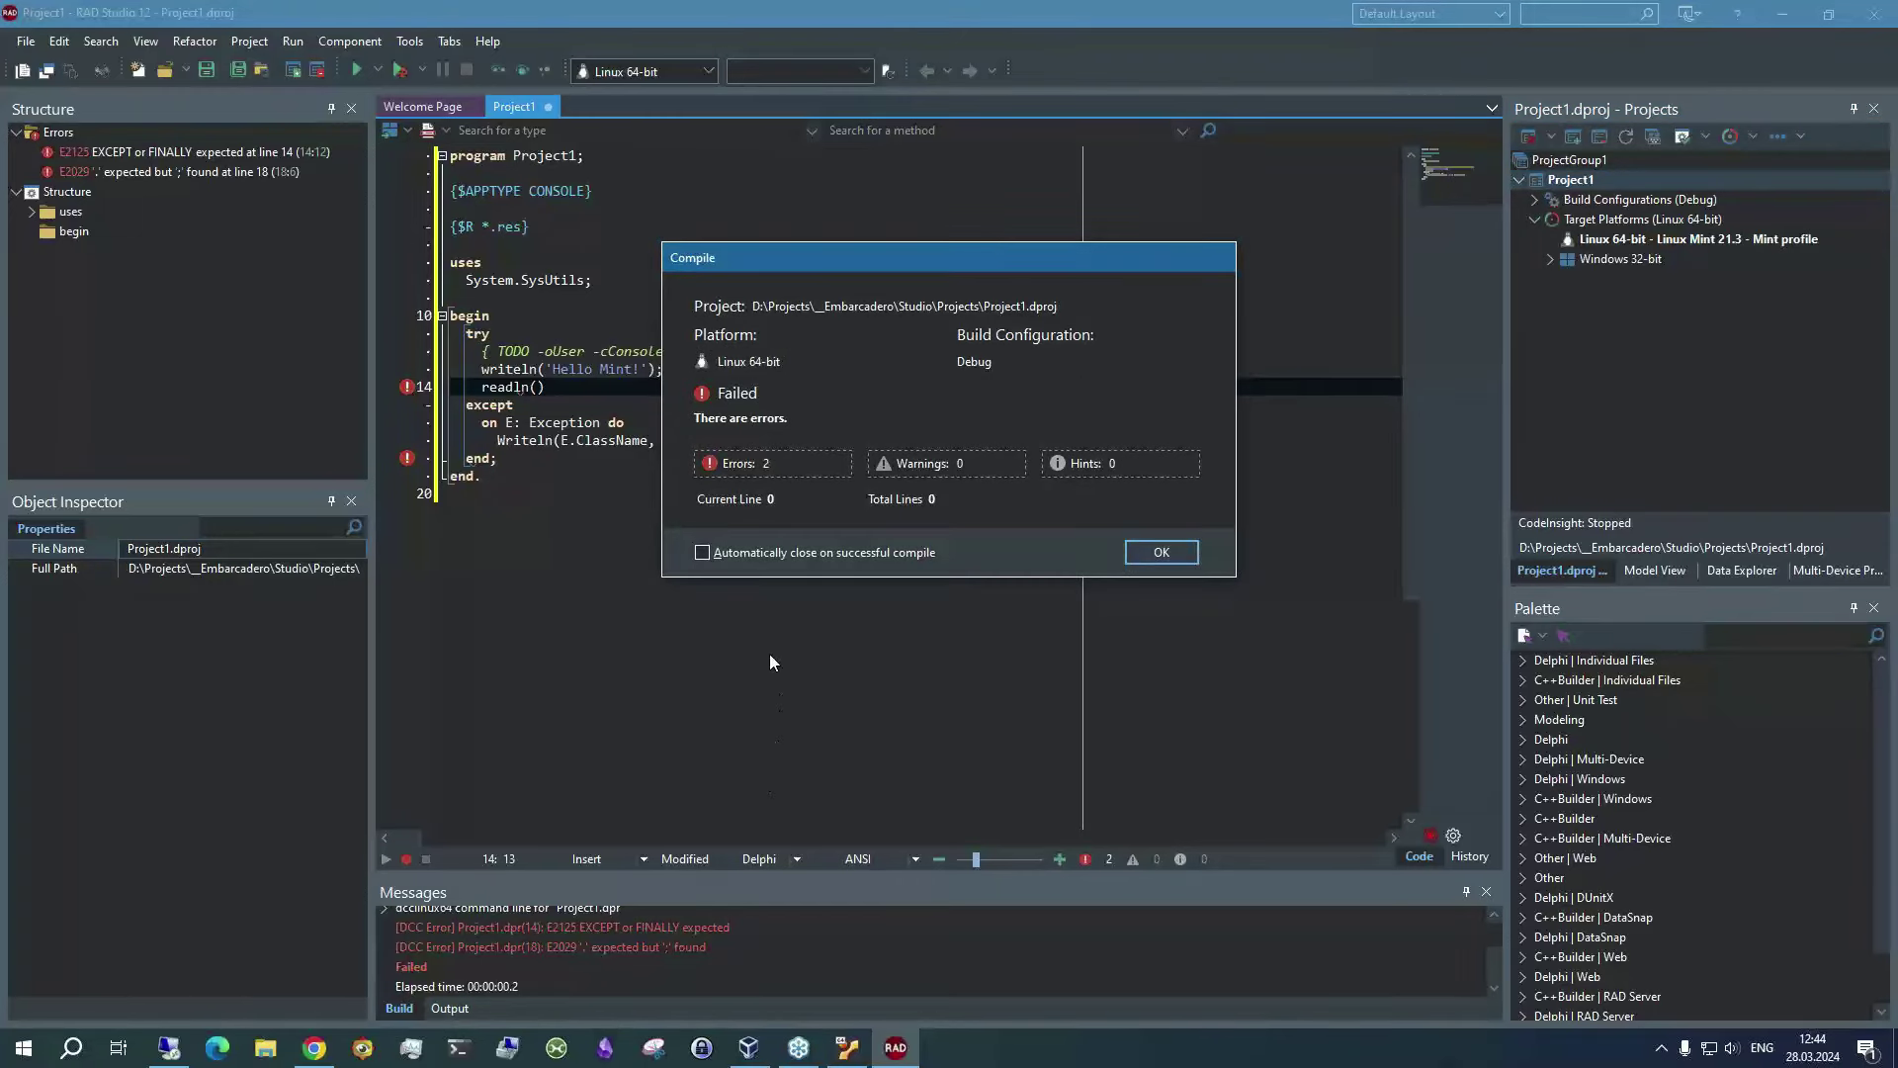
click(1161, 551)
Add a semicolon after readln() in the try block, compile the project and dismiss the compile report
click(563, 386)
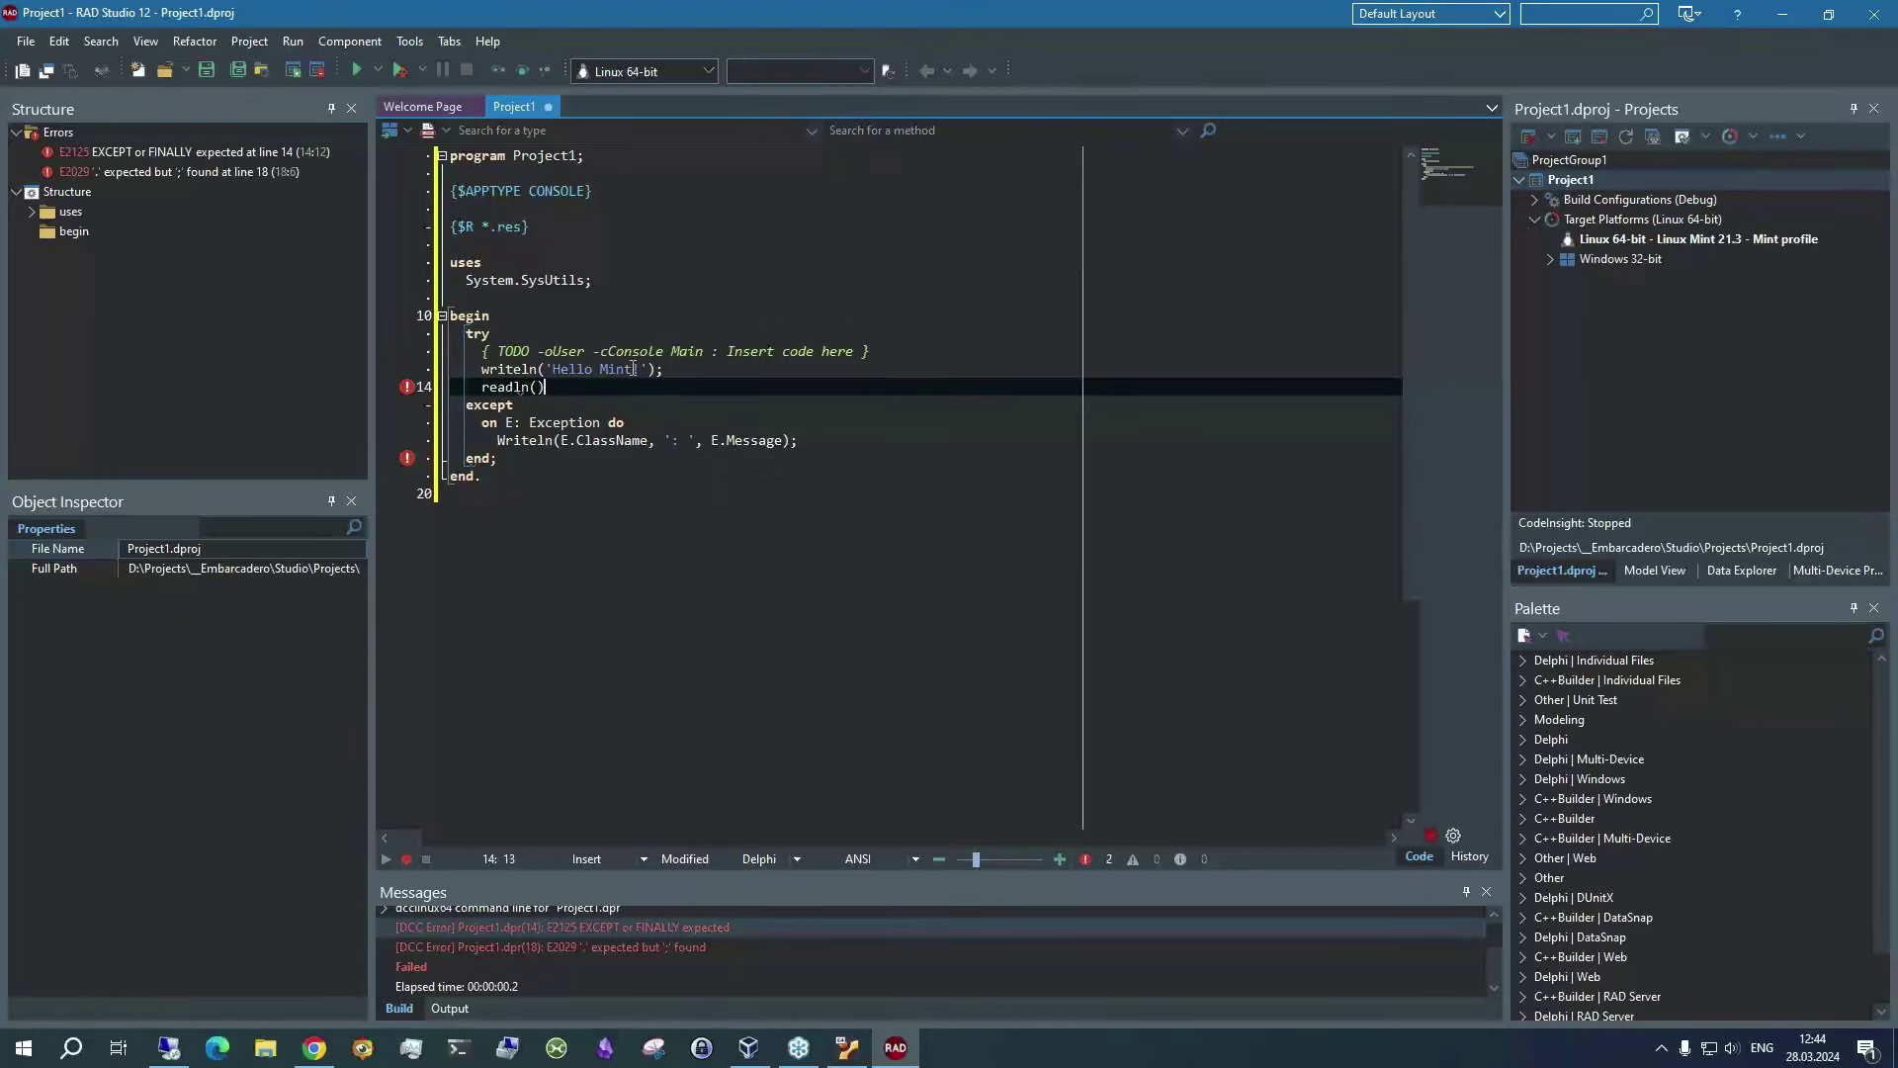
text(;)
key(ctrl+F9)
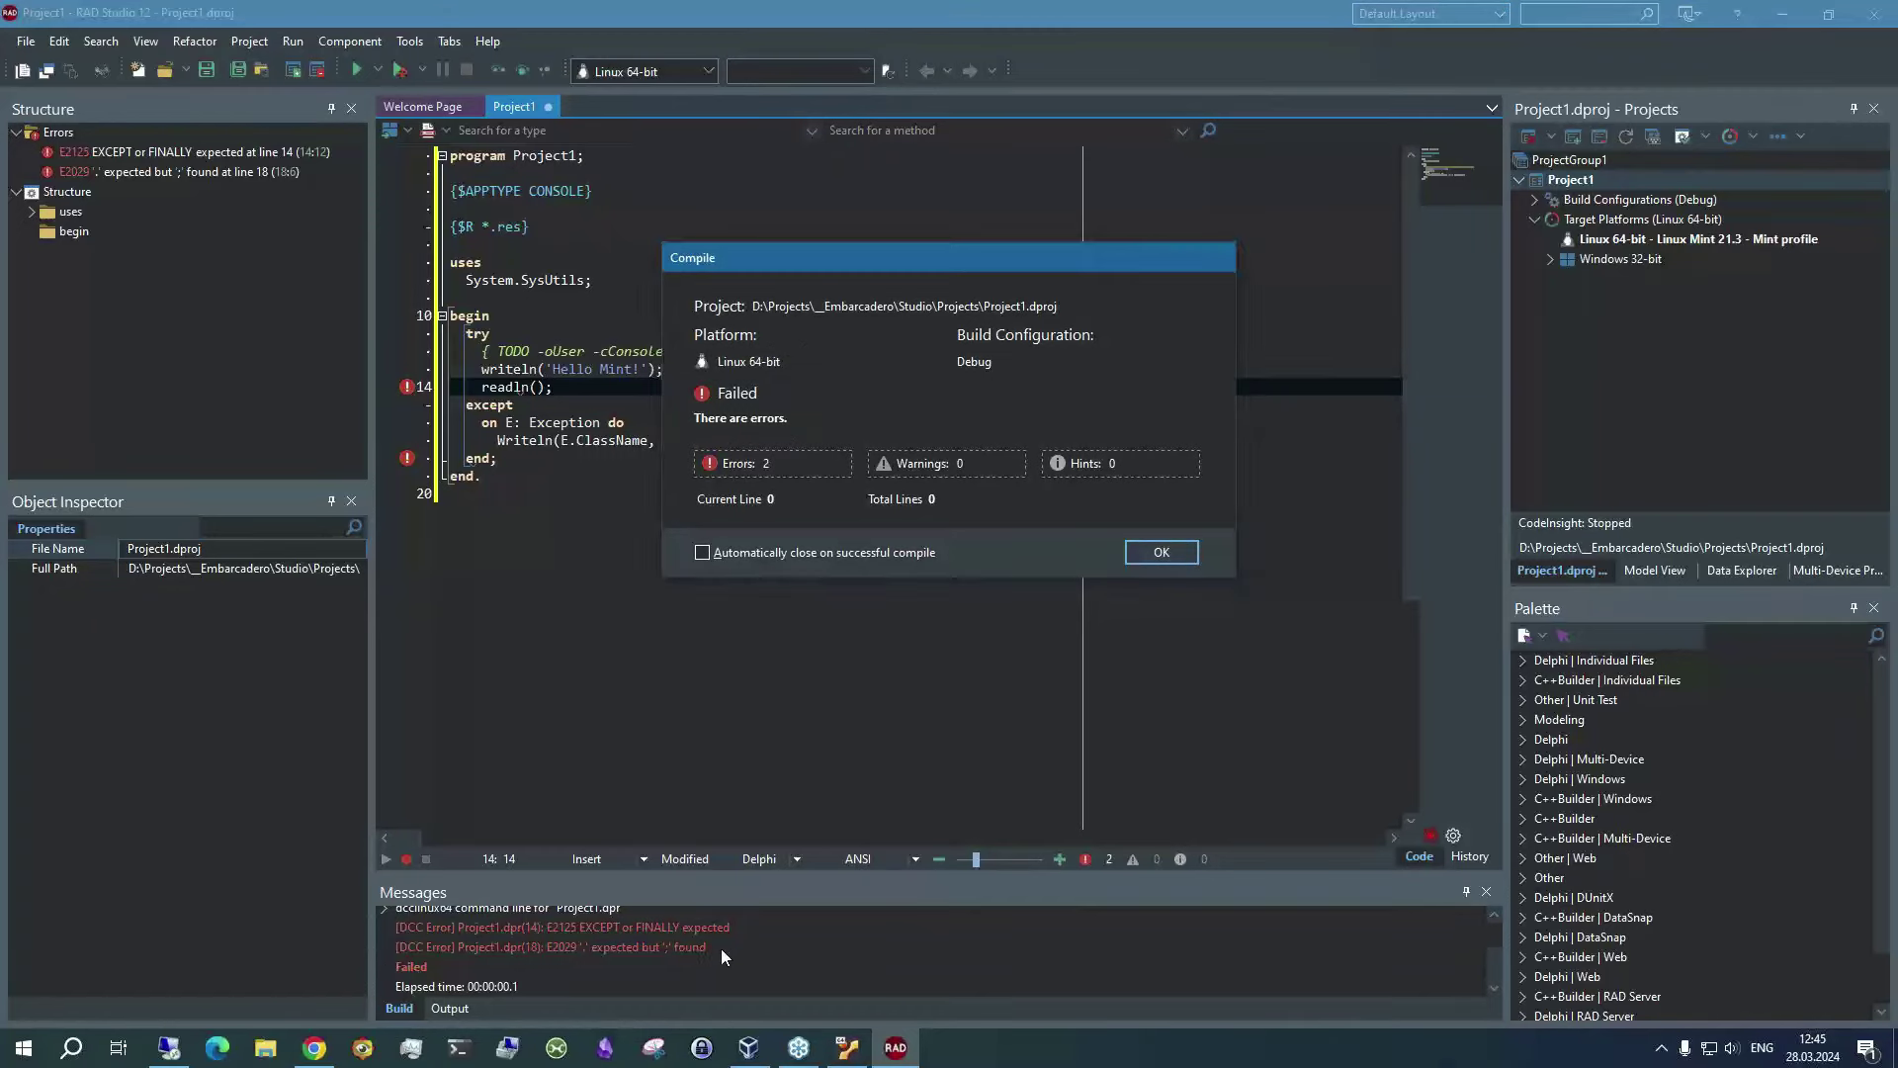
click(1161, 551)
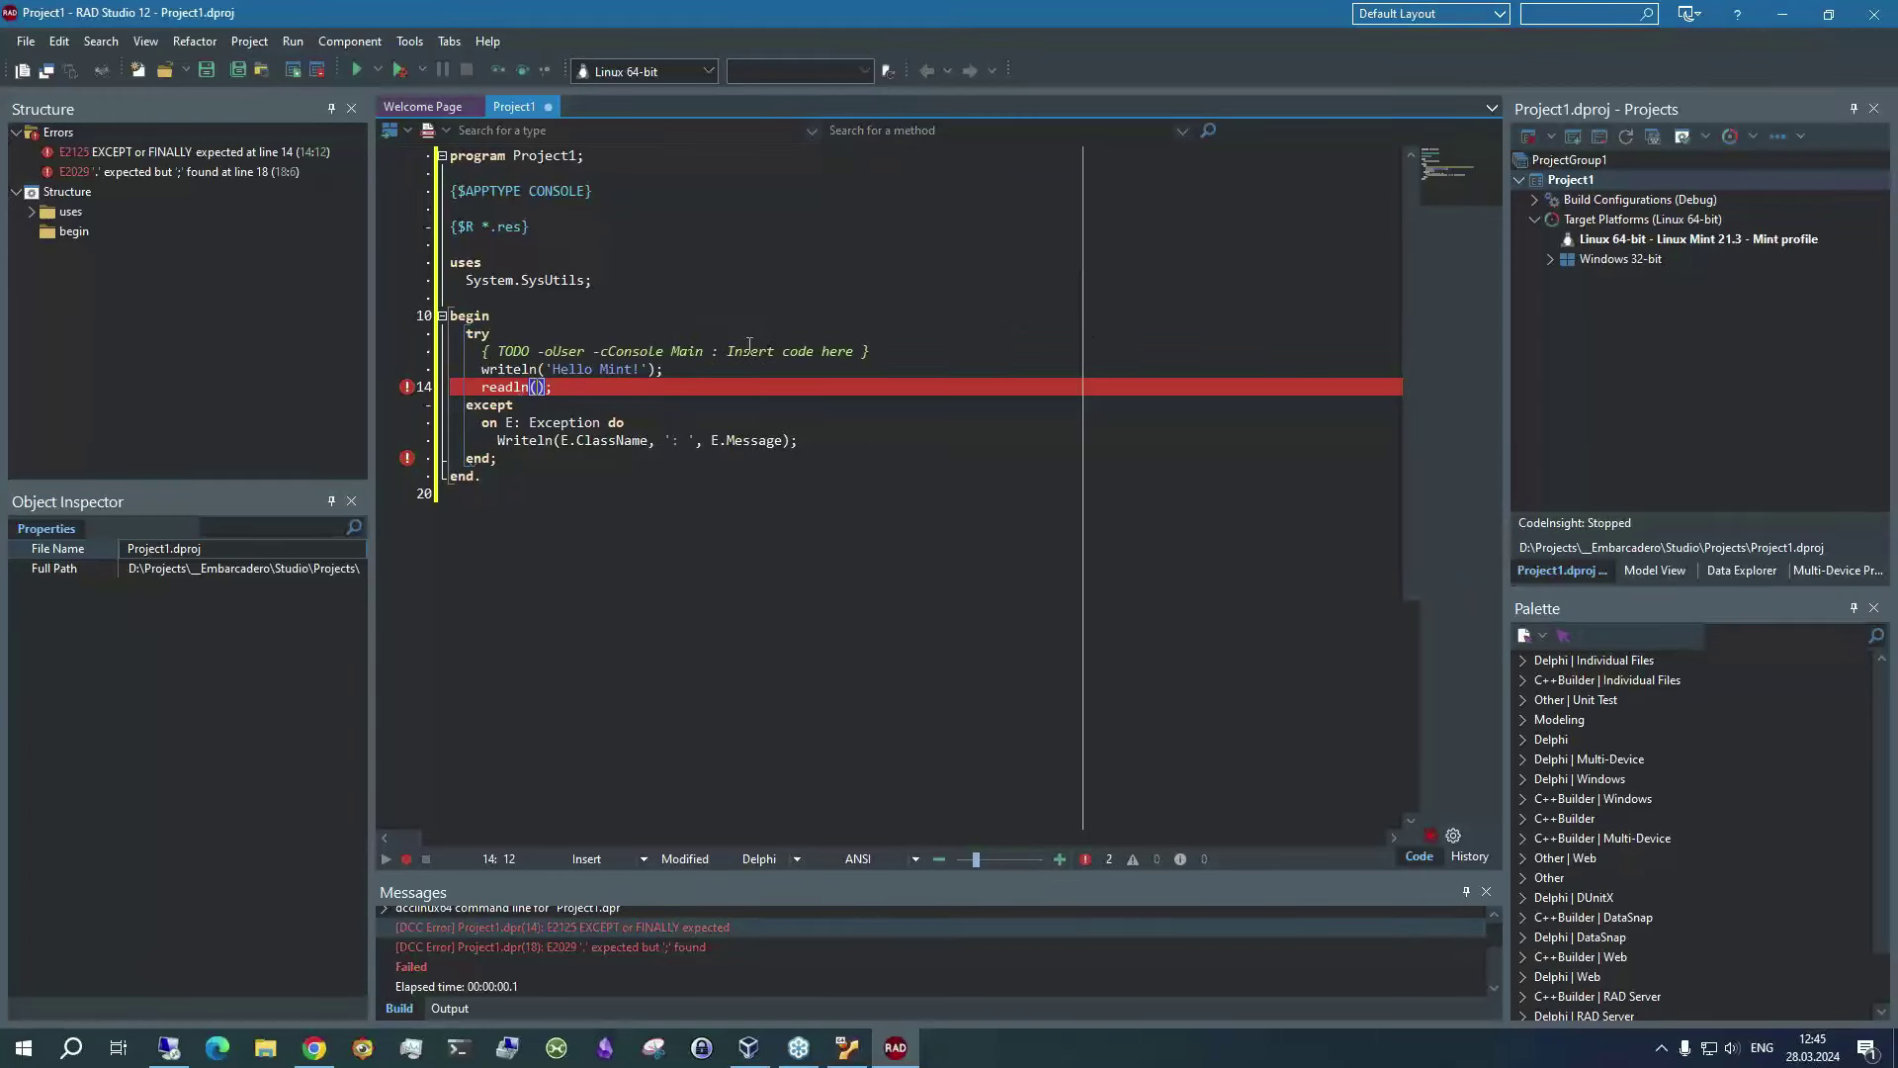
Remove the empty parentheses from the readln call so the line reads readln;
key(Right)
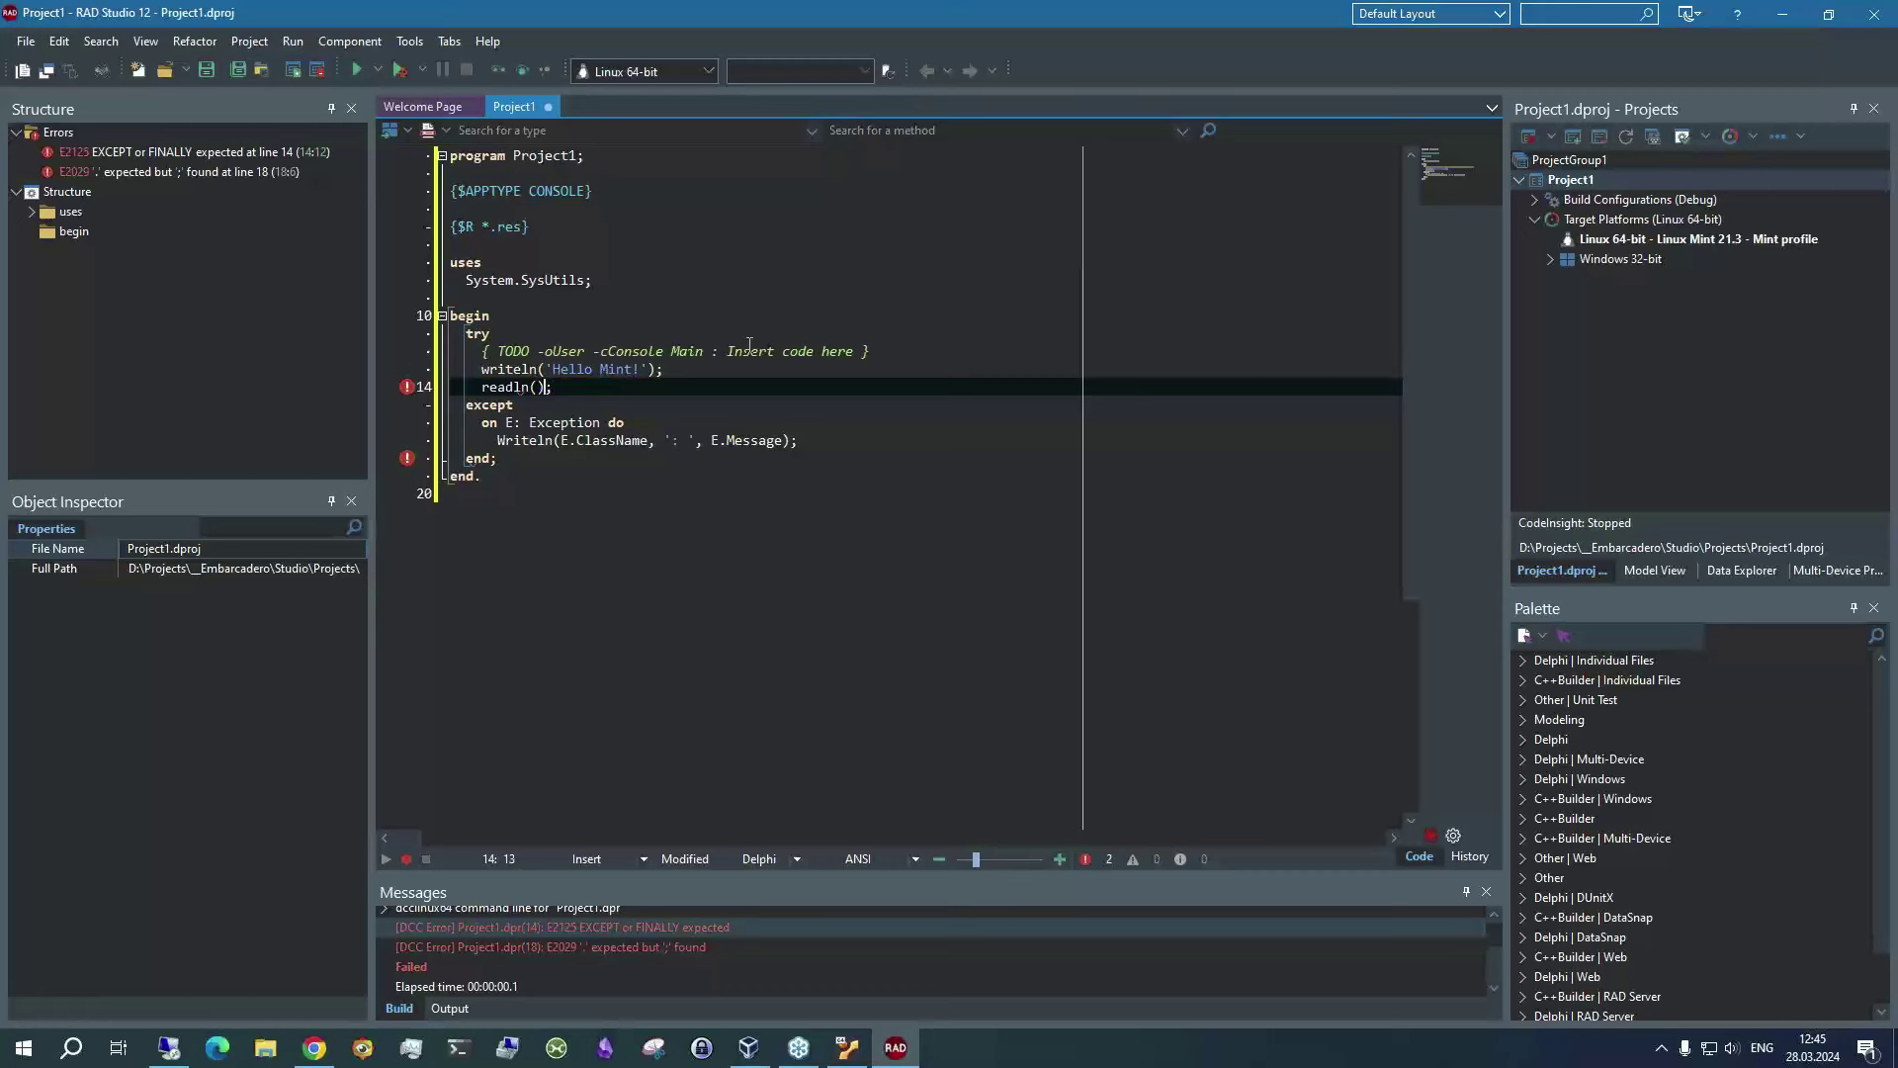
key(BackSpace)
key(Delete)
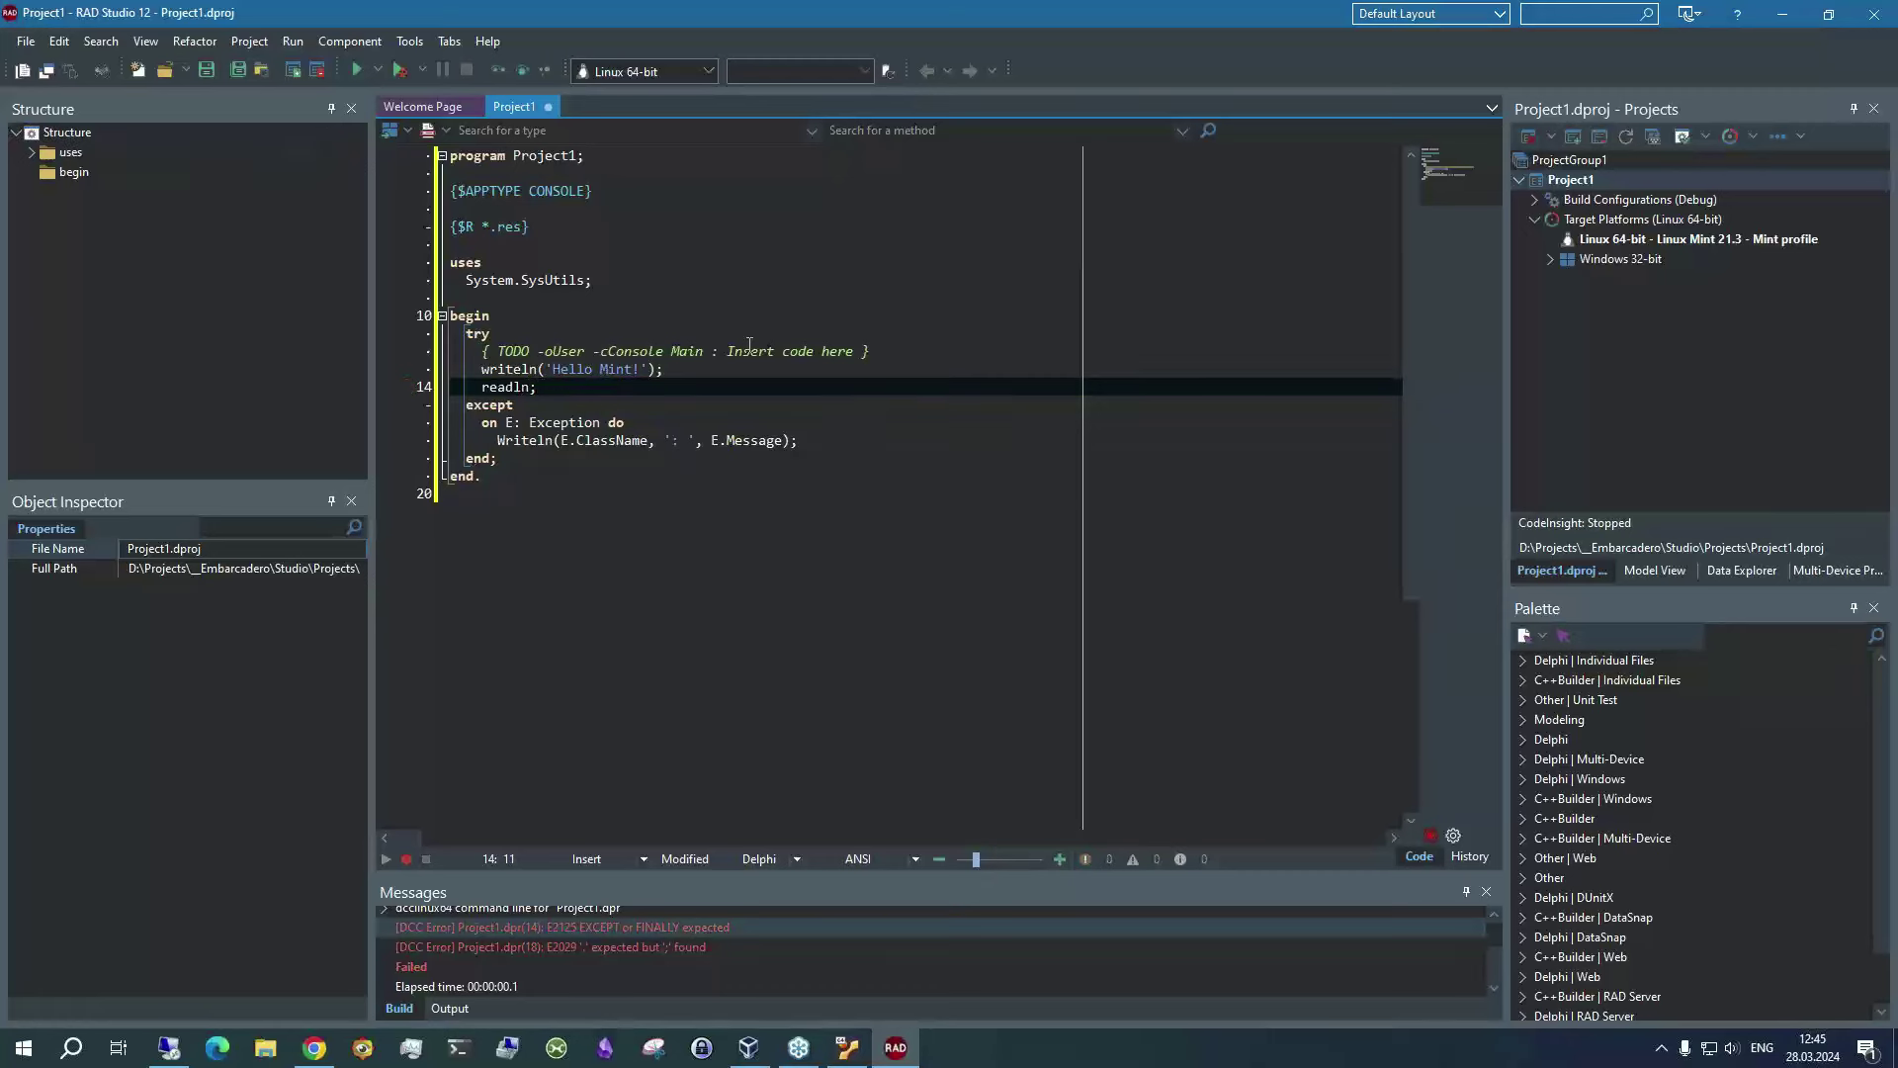
Run Project1 without debugging, then switch to the Linux Mint virtual machine and end the waiting console program
key(shift+F9)
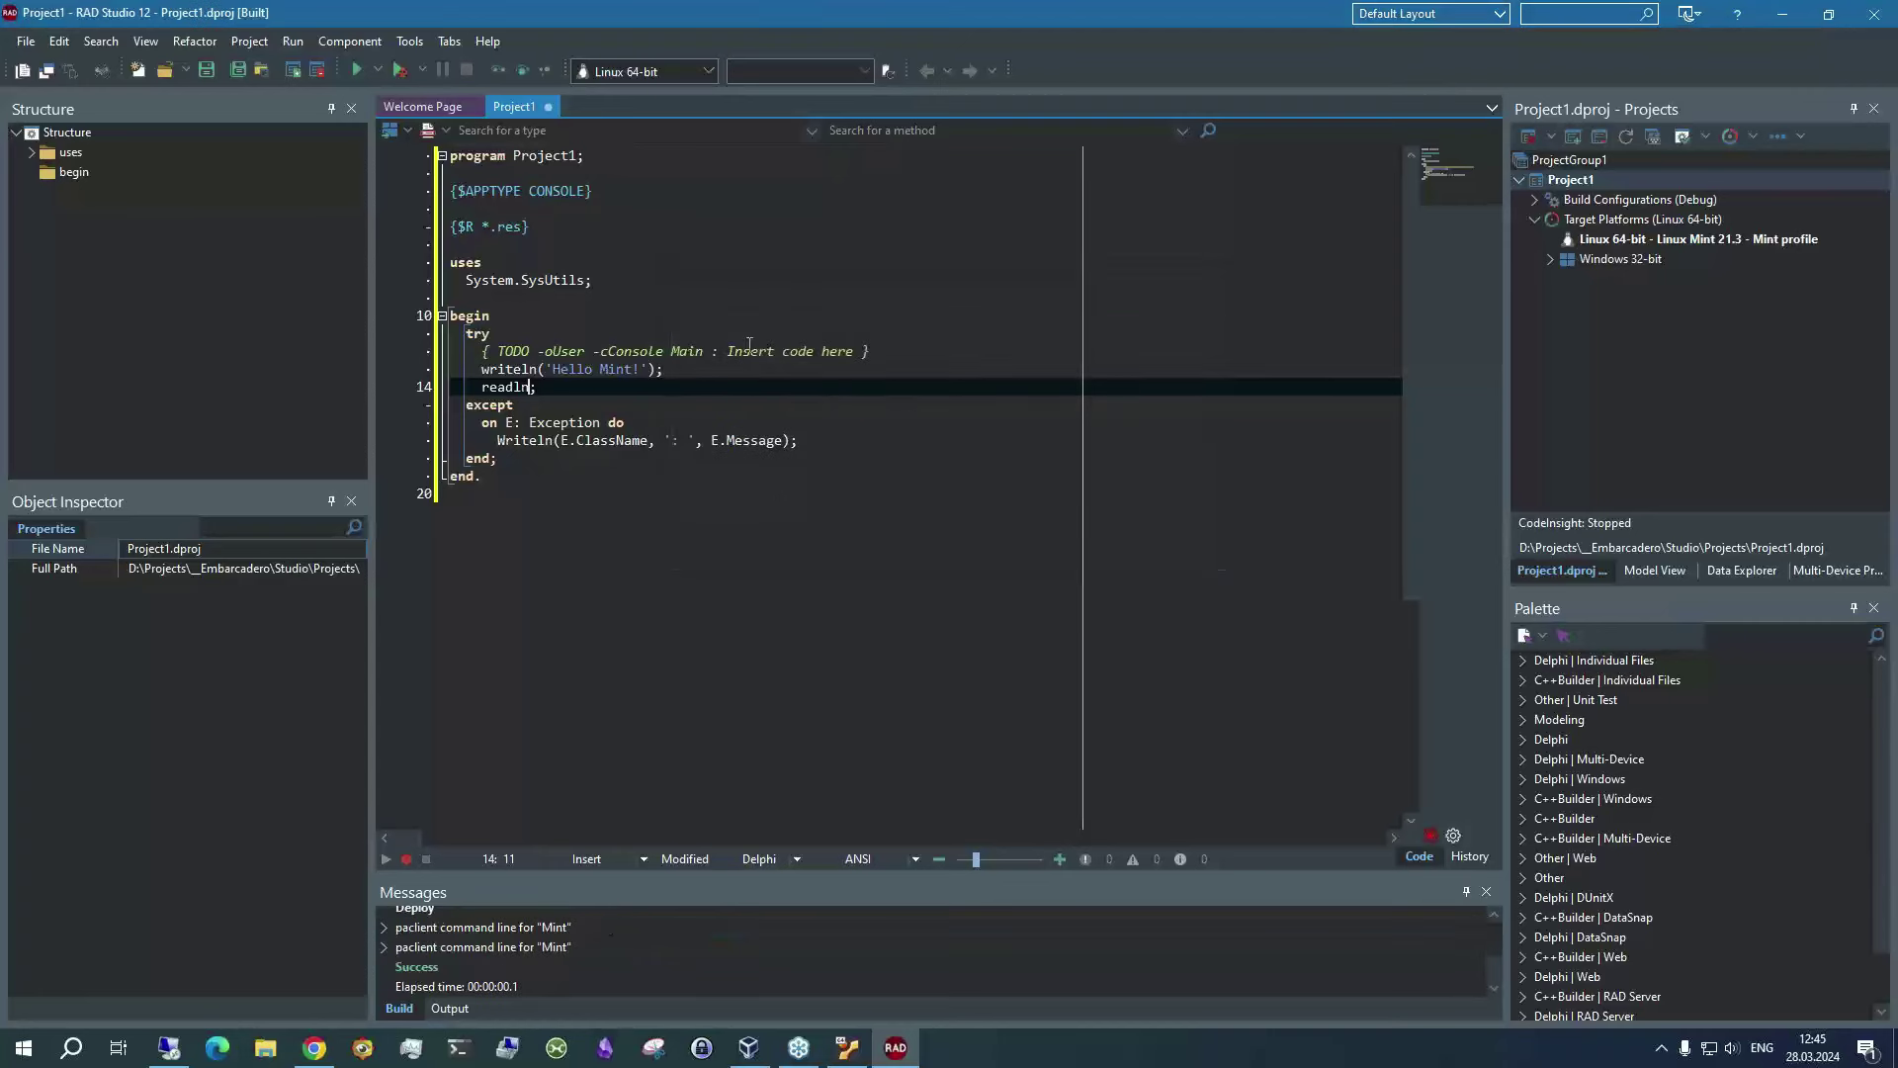
click(848, 1048)
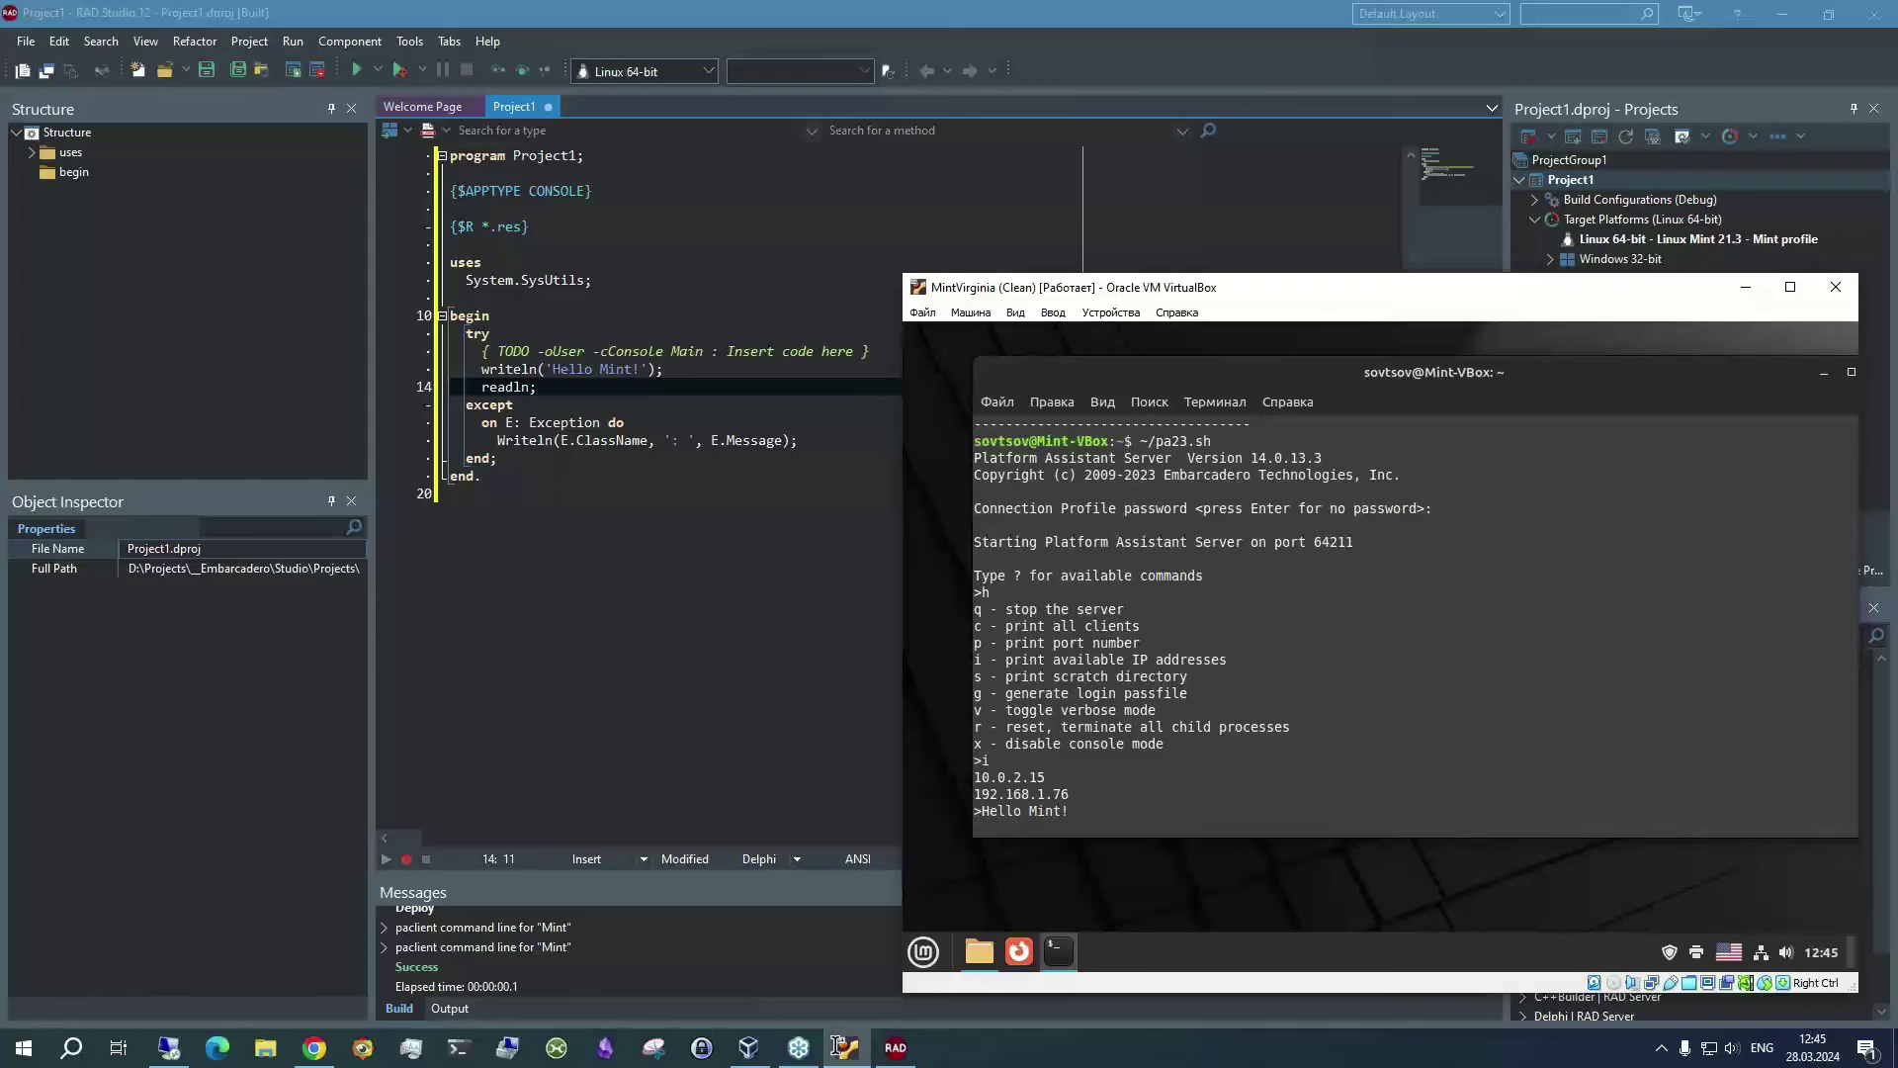
key(Return)
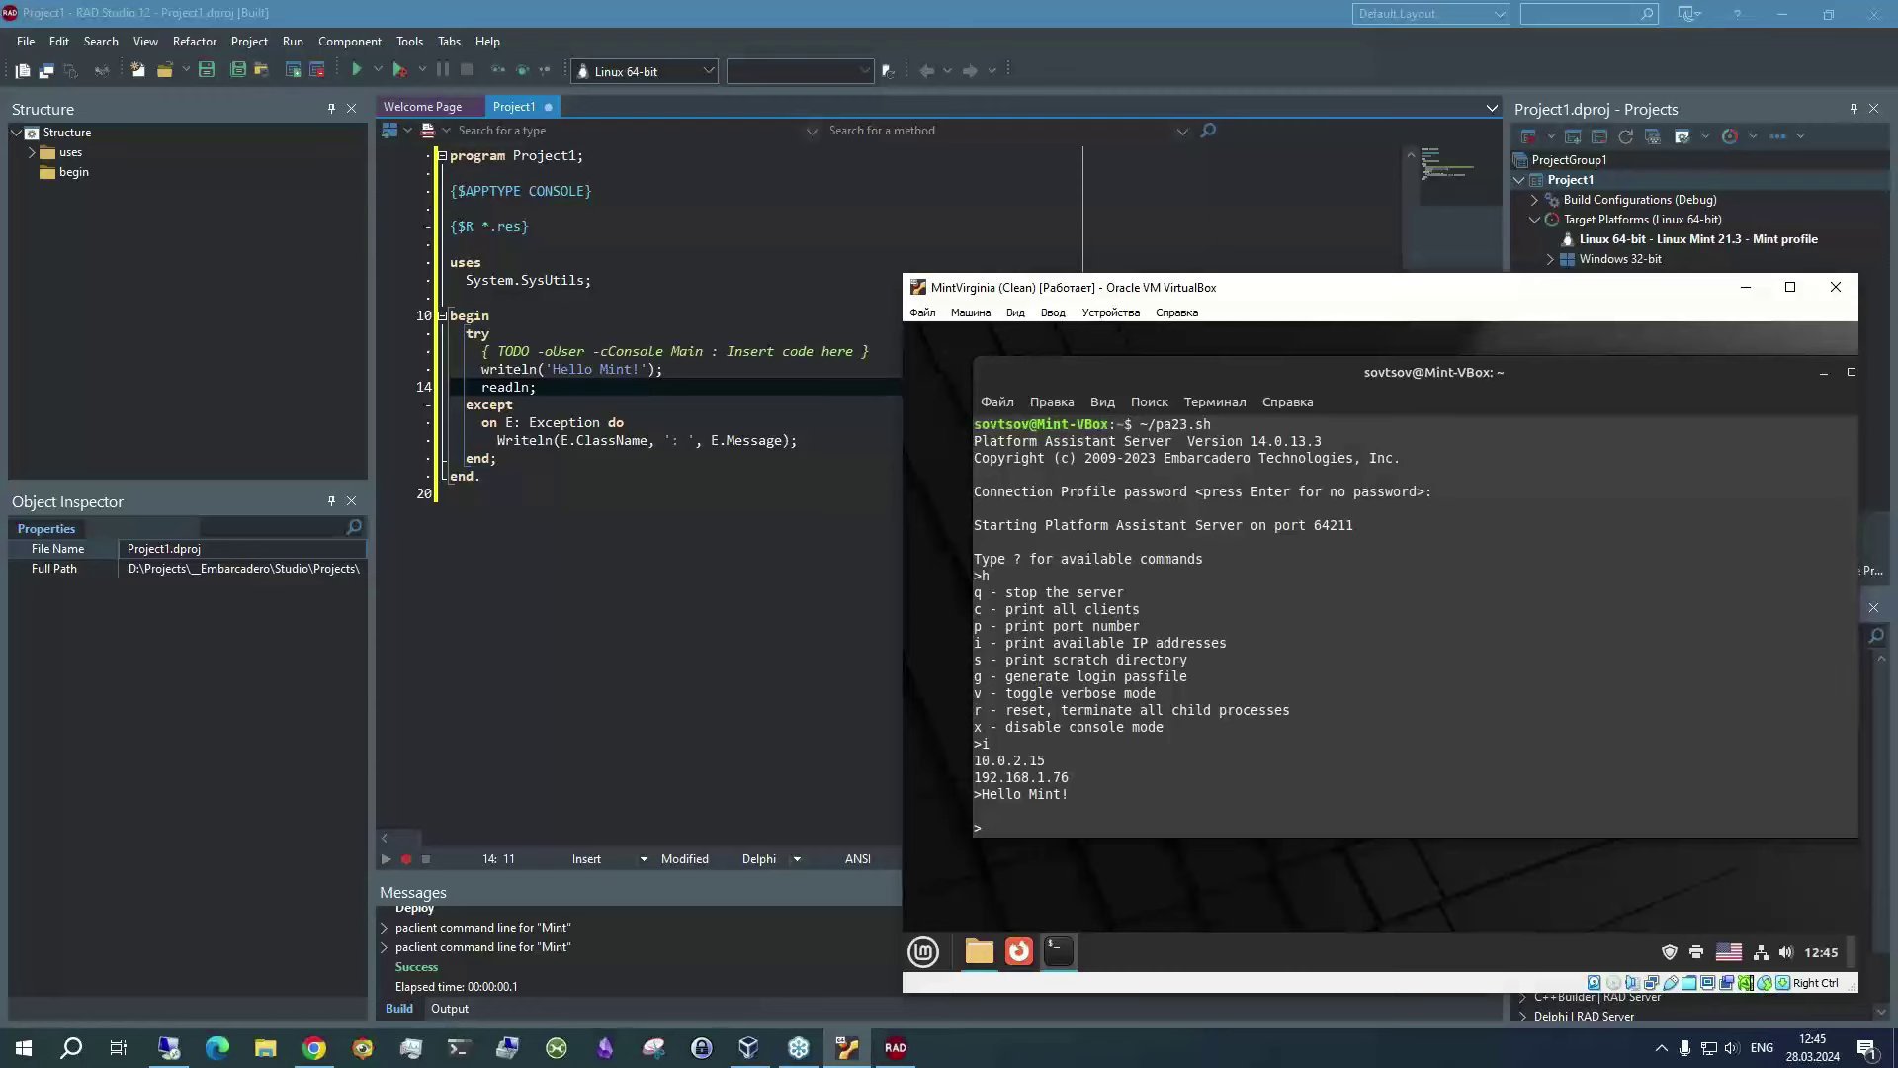
Switch back to RAD Studio and open the recent project Webinar\test01.dproj, discarding the changes to Project1
click(643, 702)
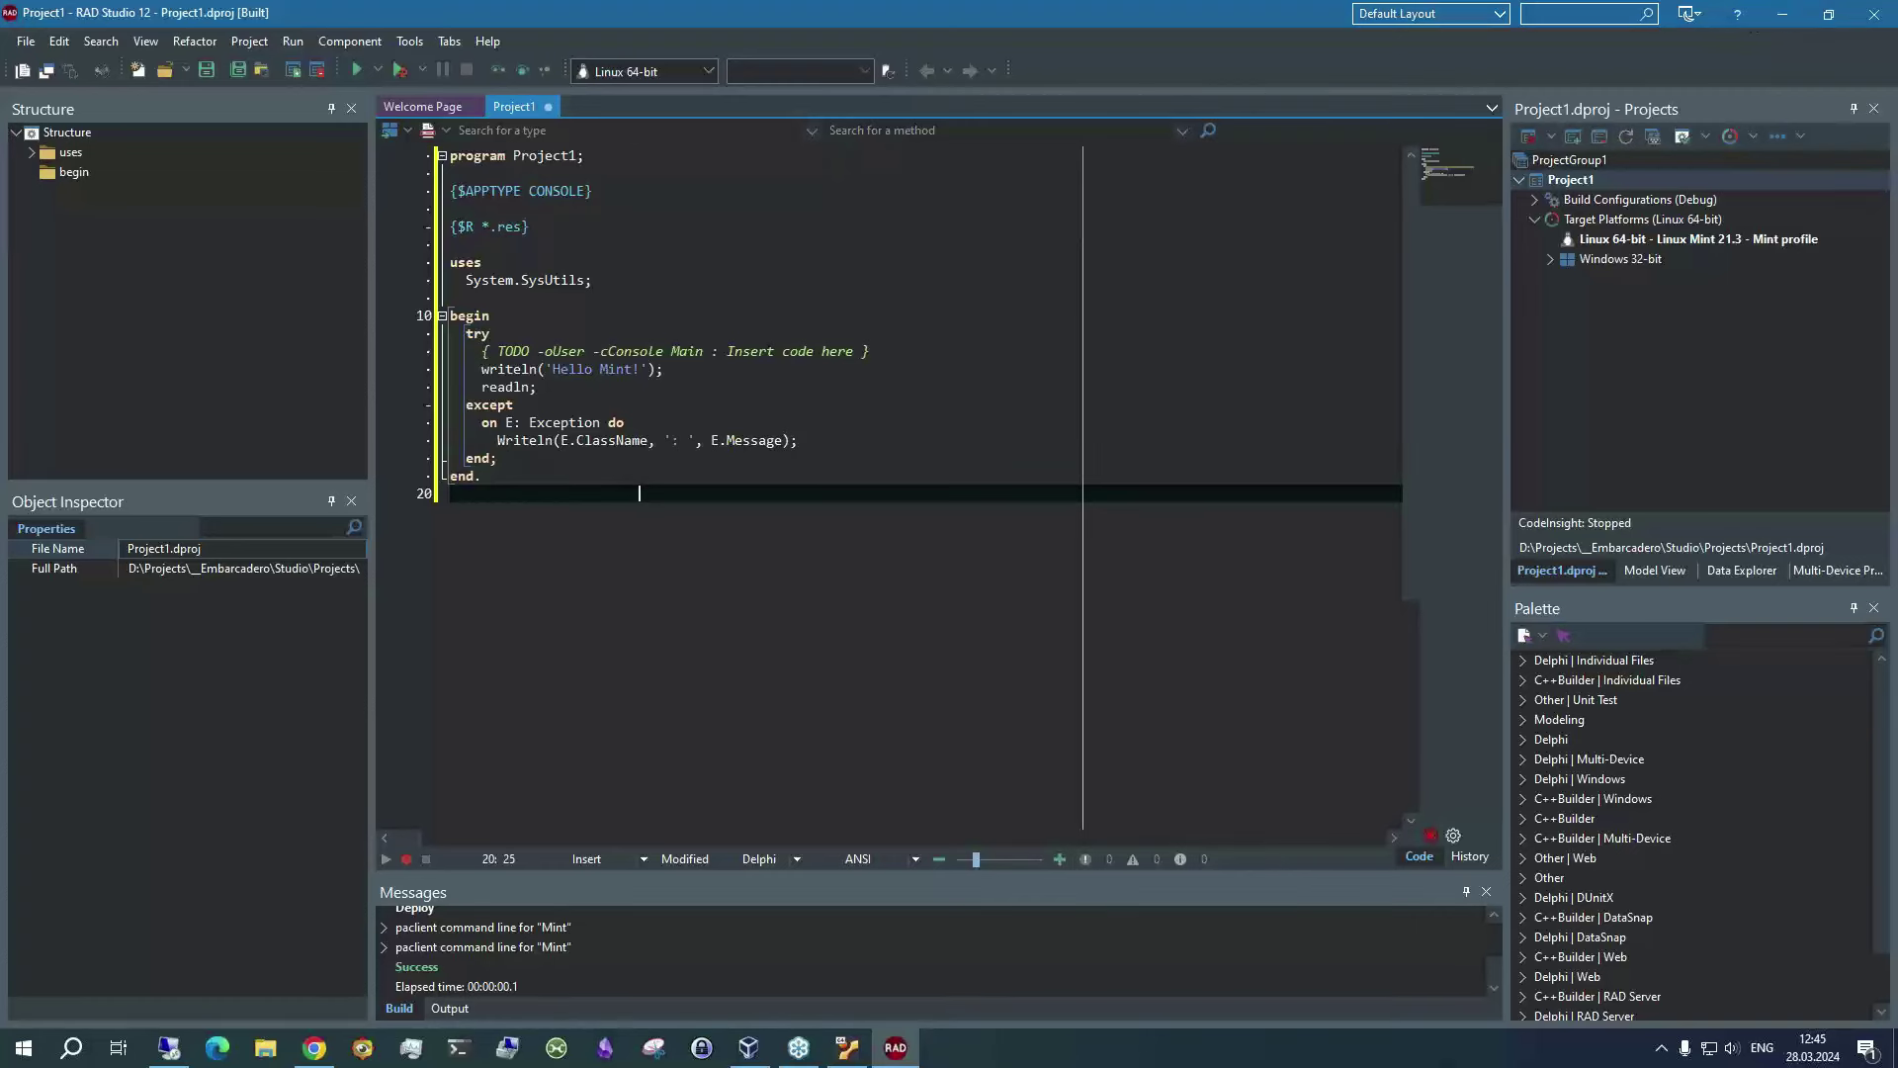
click(26, 40)
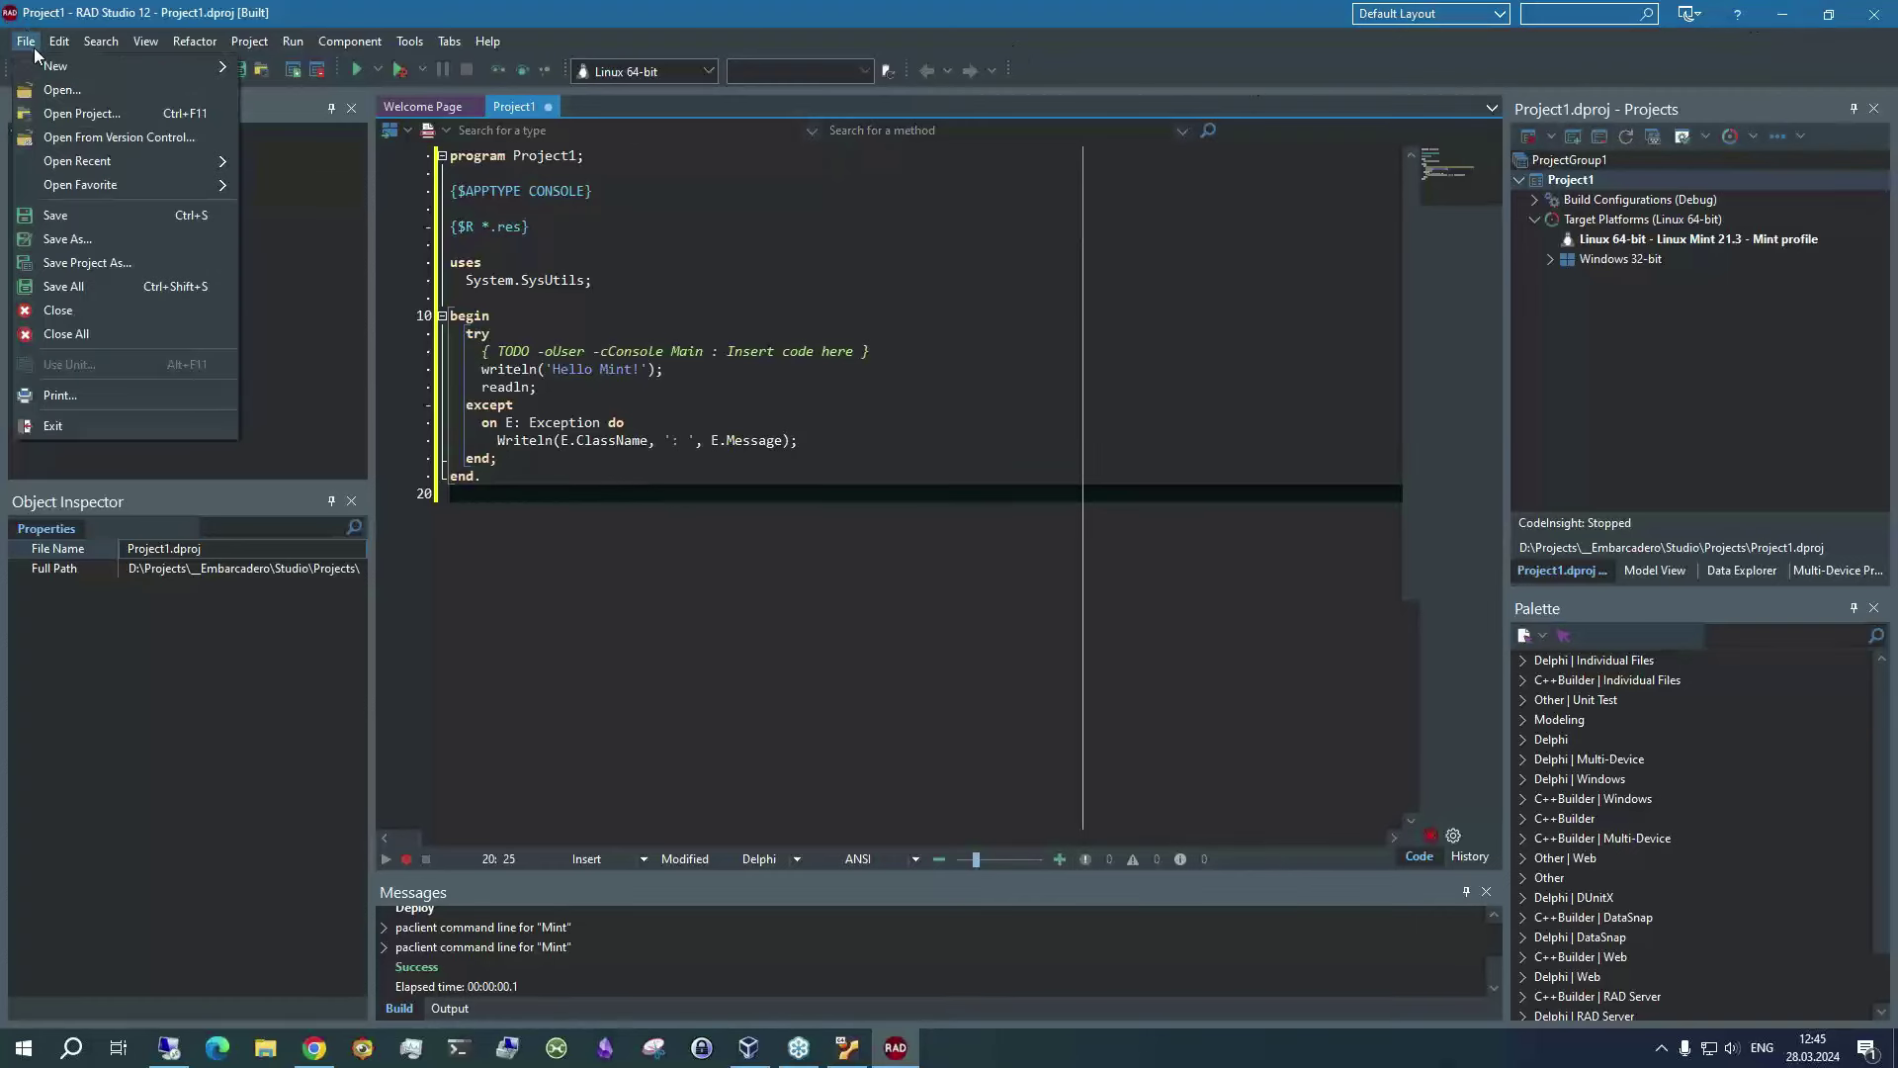
mouse_move(51, 71)
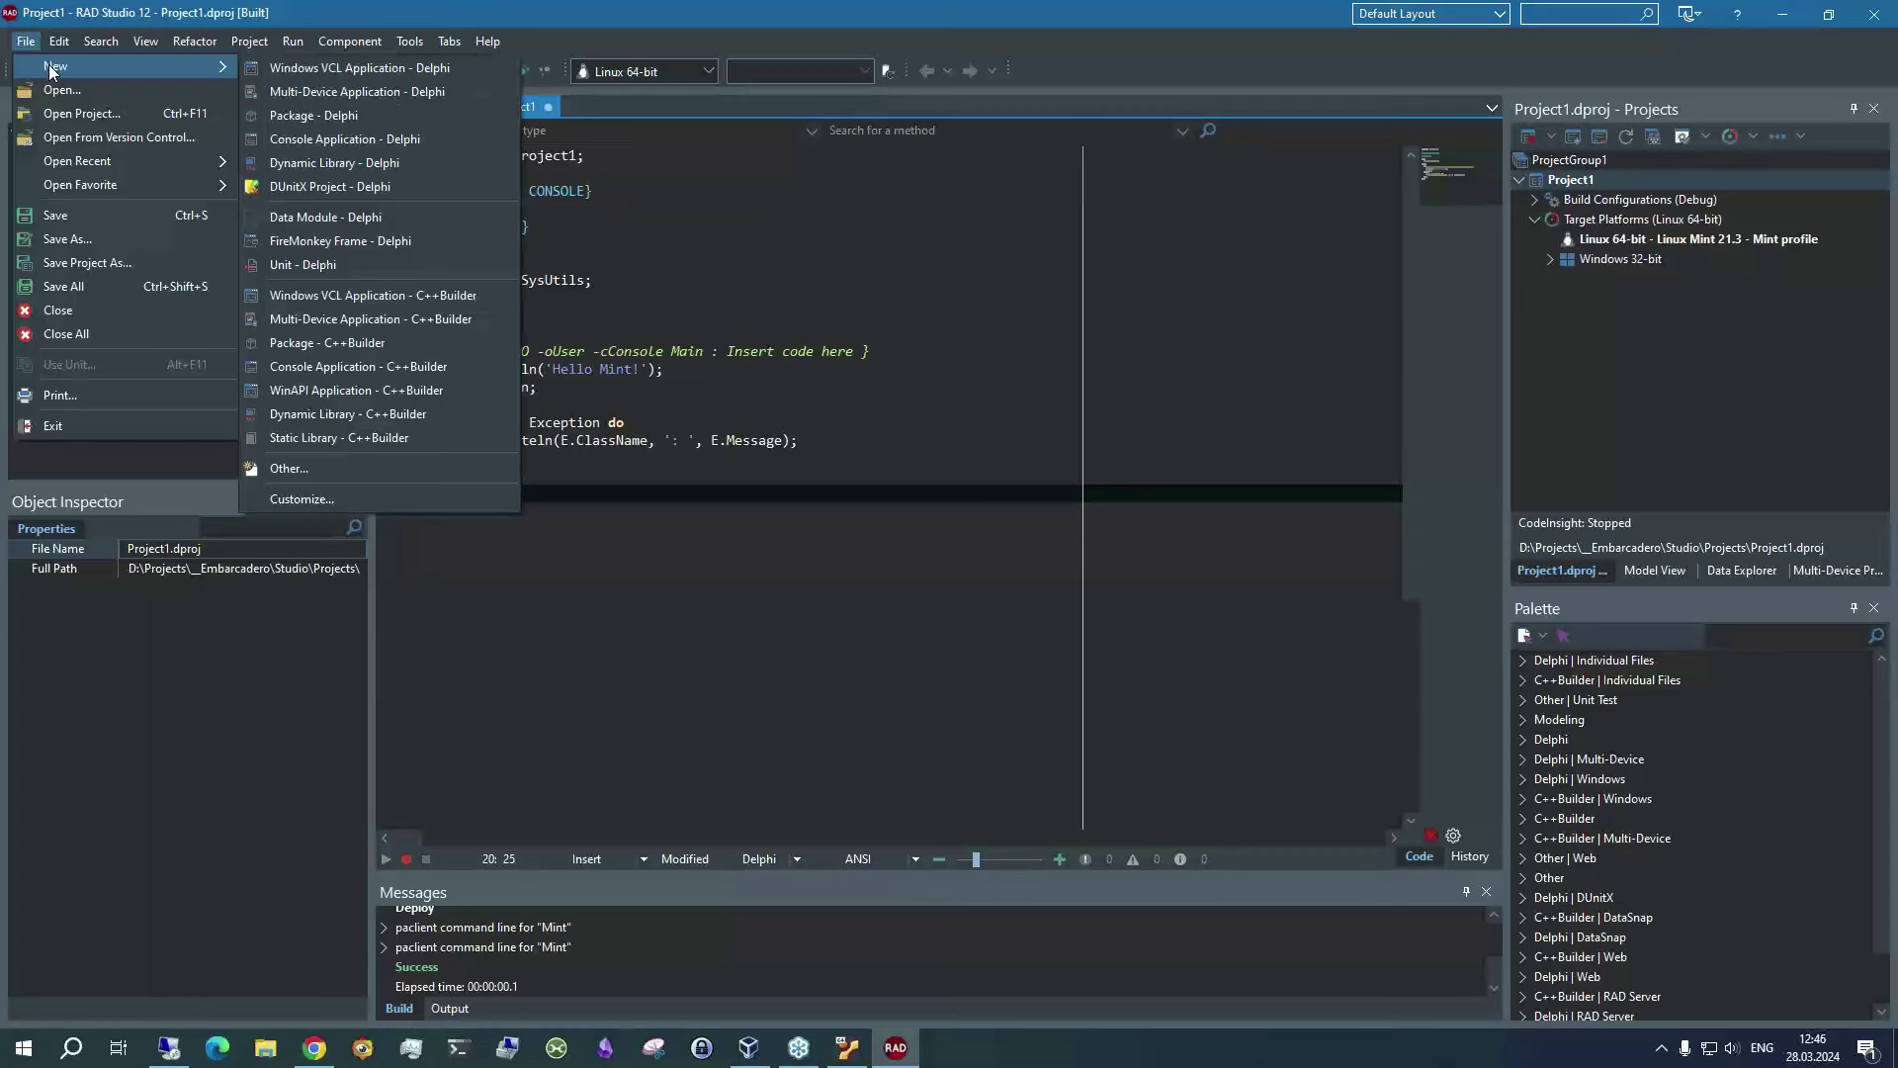
mouse_move(65, 168)
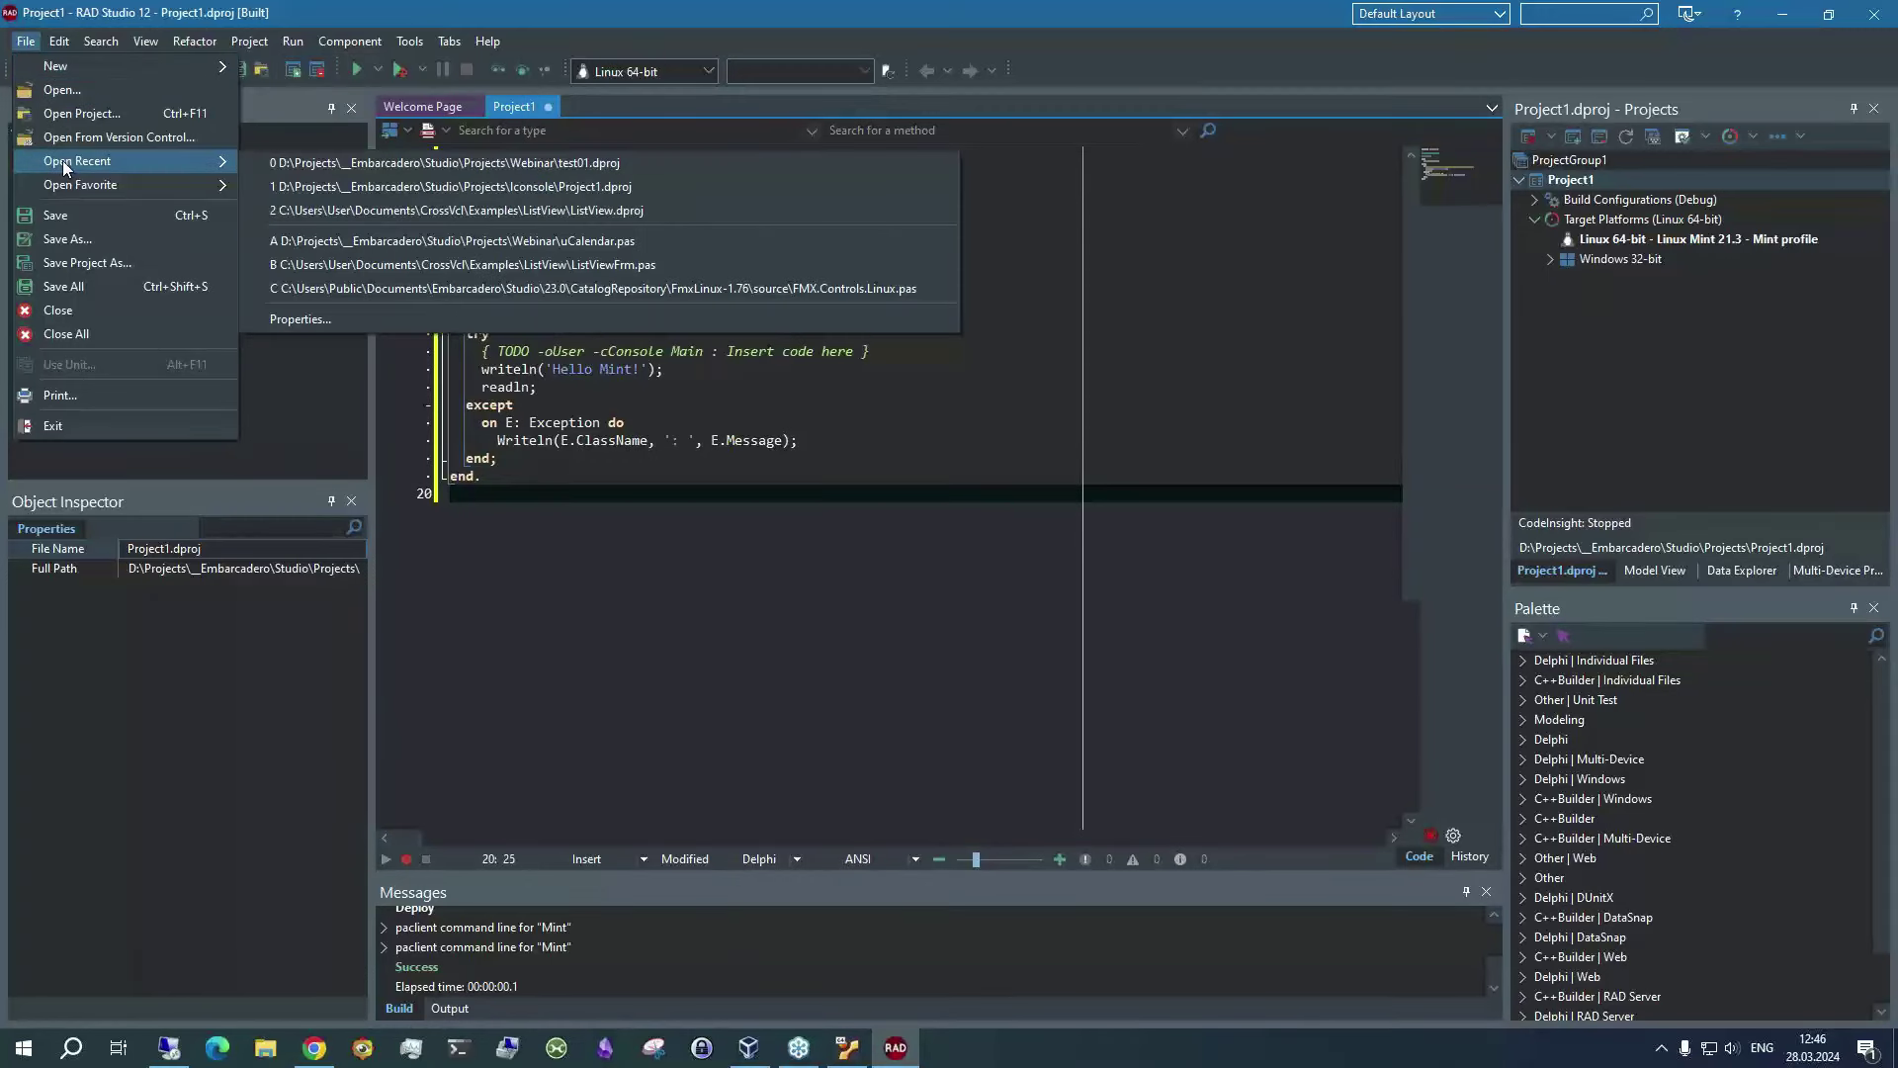
click(489, 165)
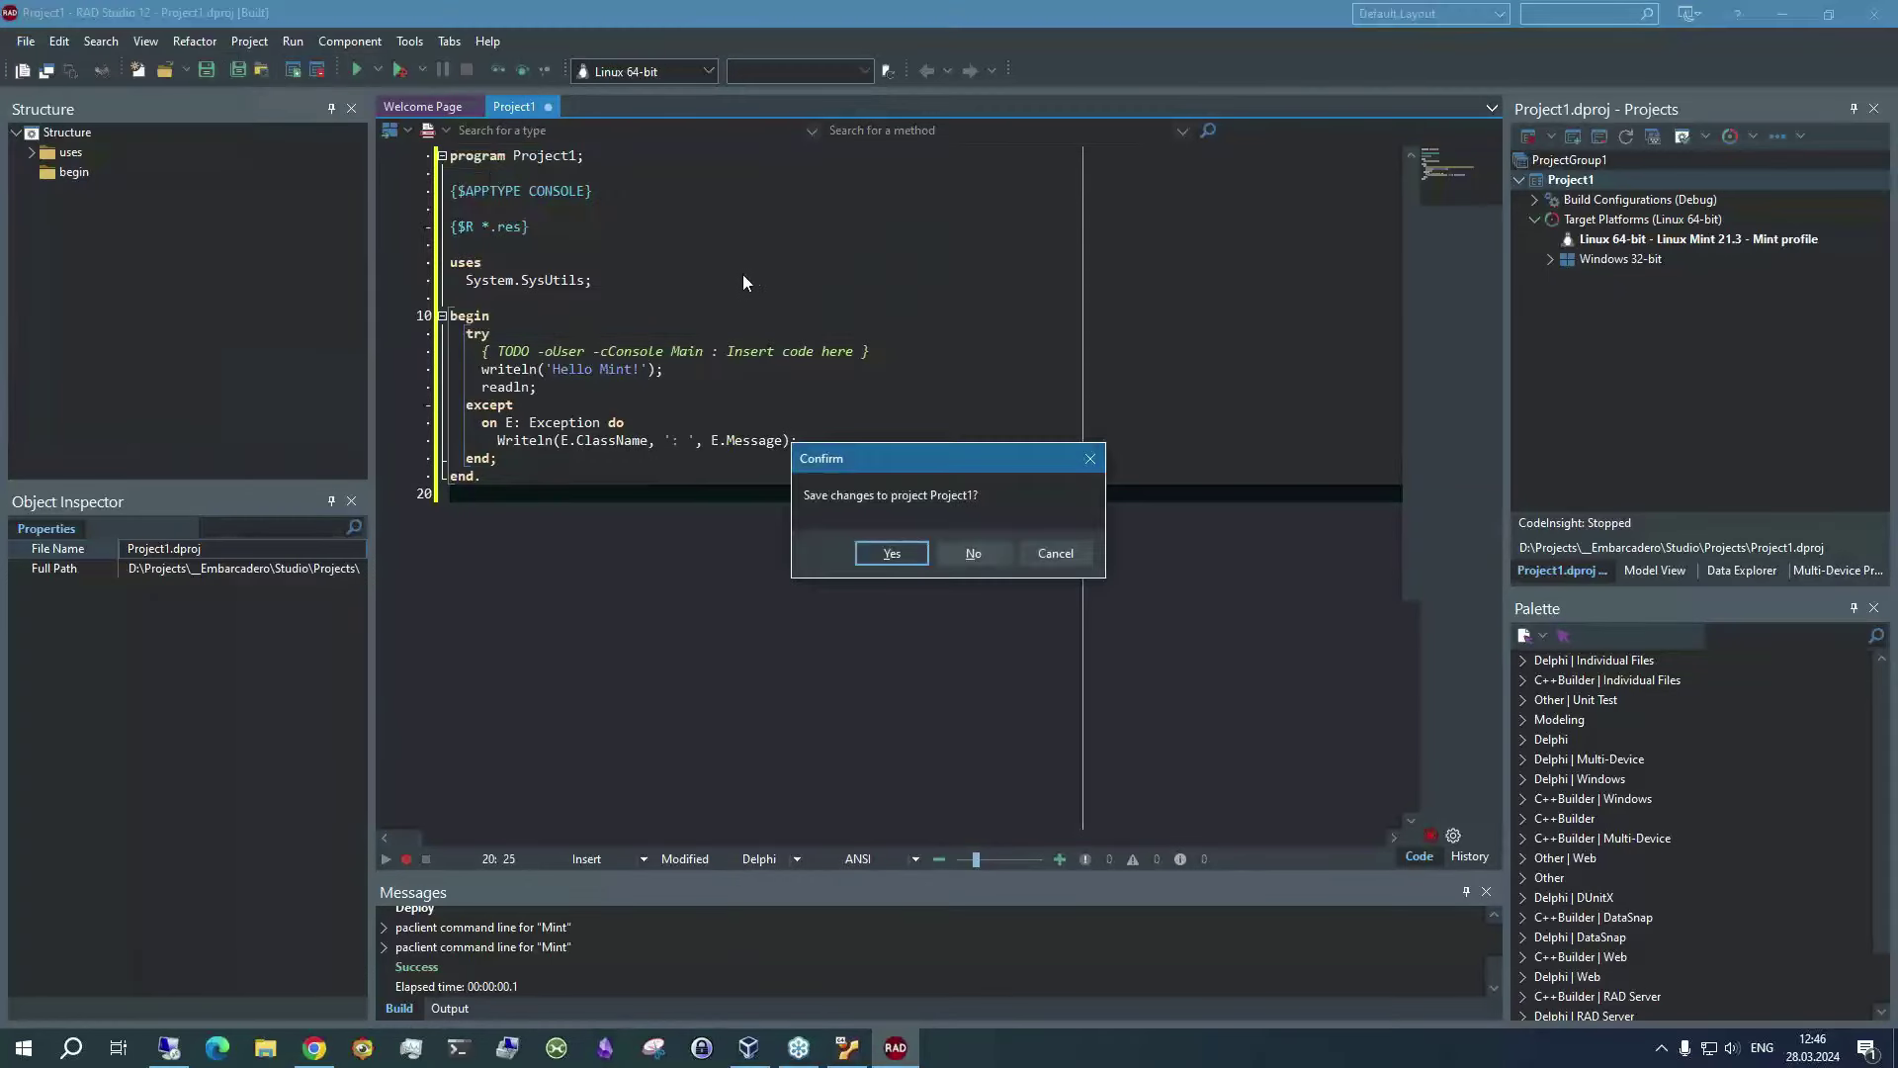
click(959, 556)
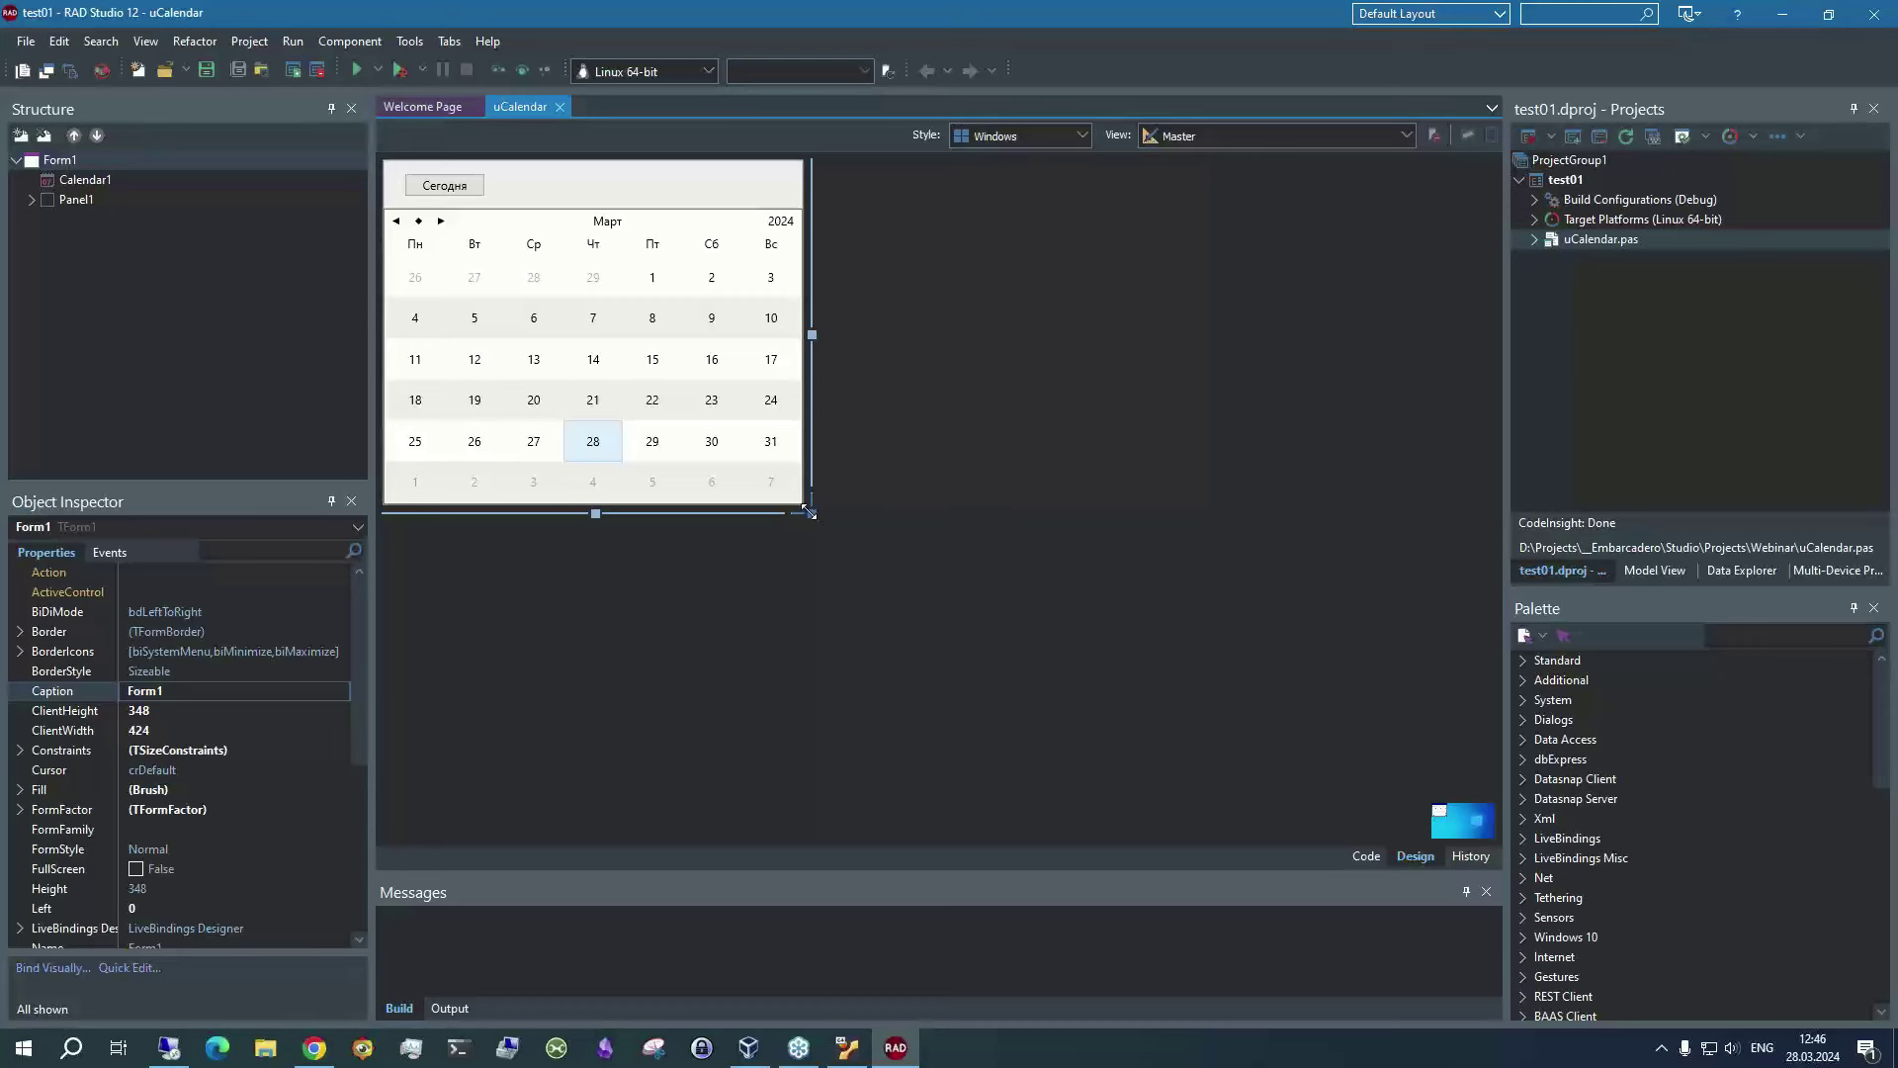
Search the component palette for "pan", add a TPanel inside Panel1 beside the Сегодня button and shrink it to a height of about 96
click(550, 203)
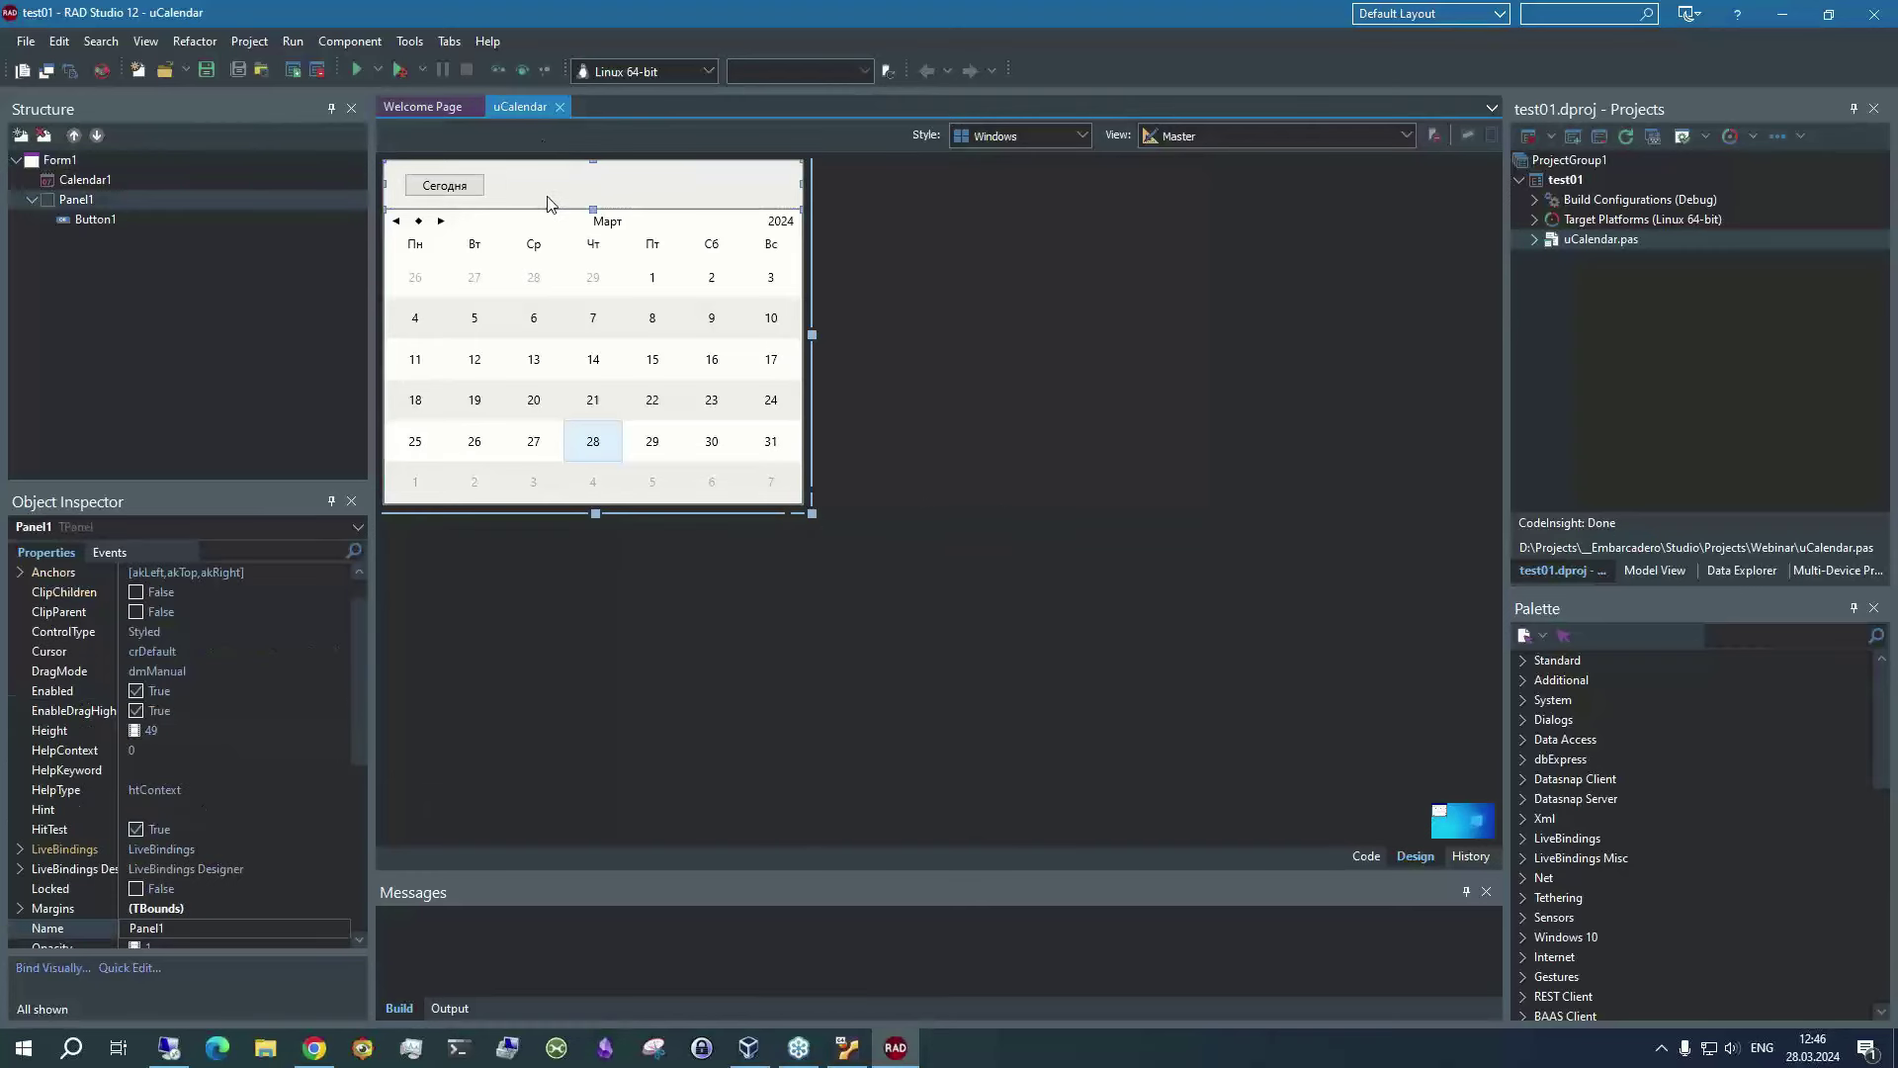
click(1749, 638)
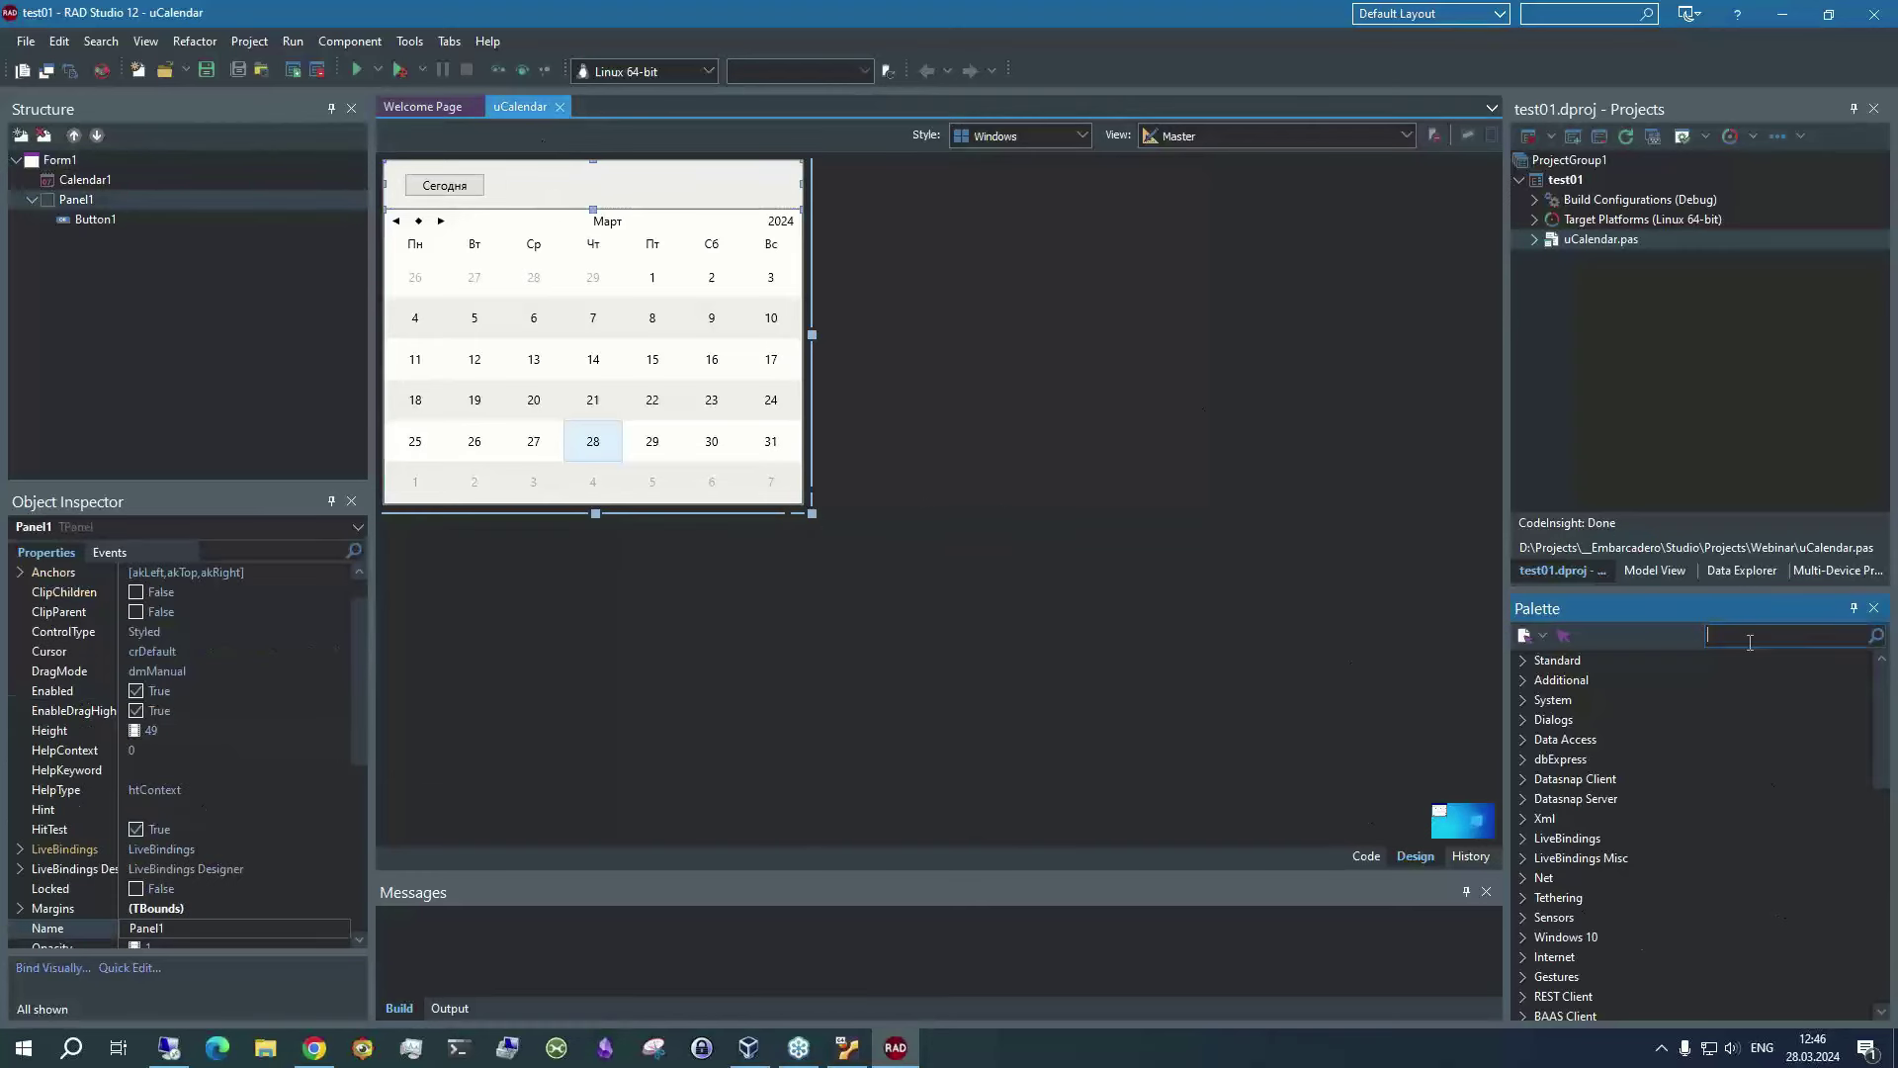
text(pan)
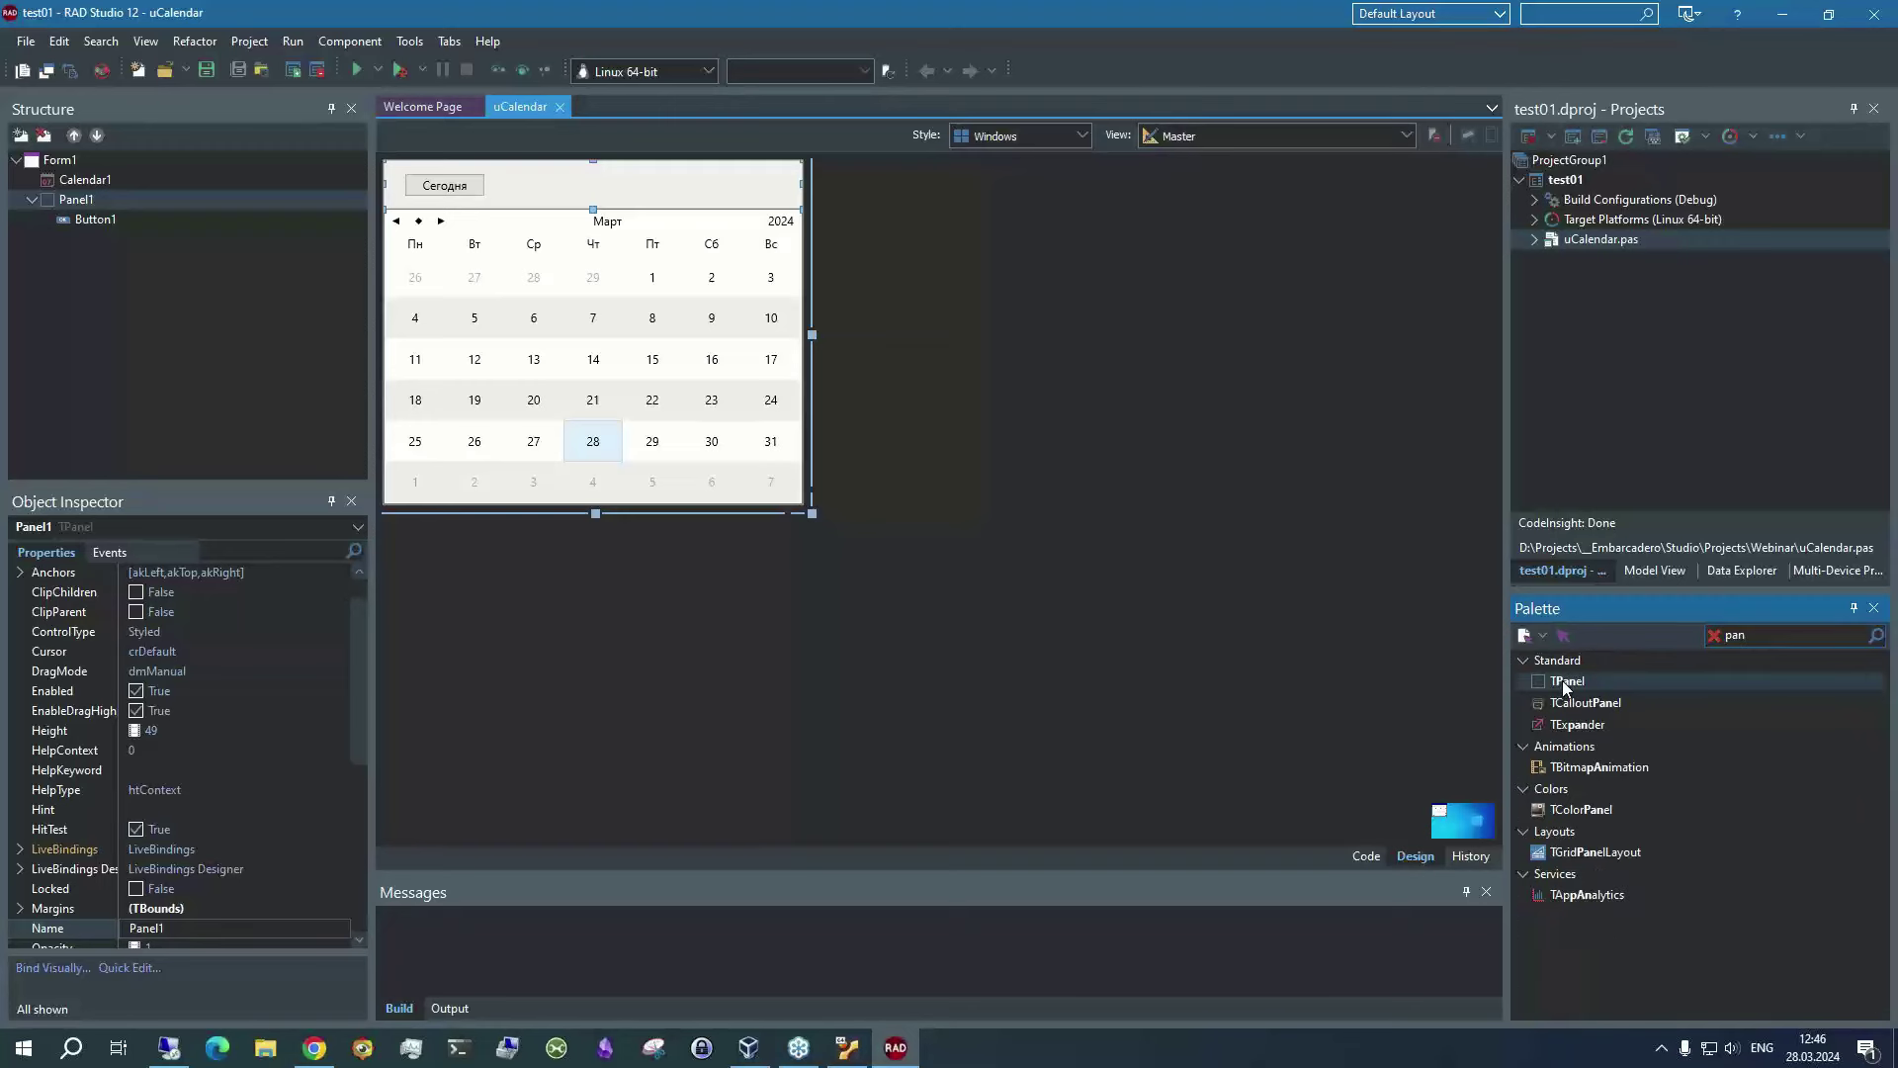
click(590, 184)
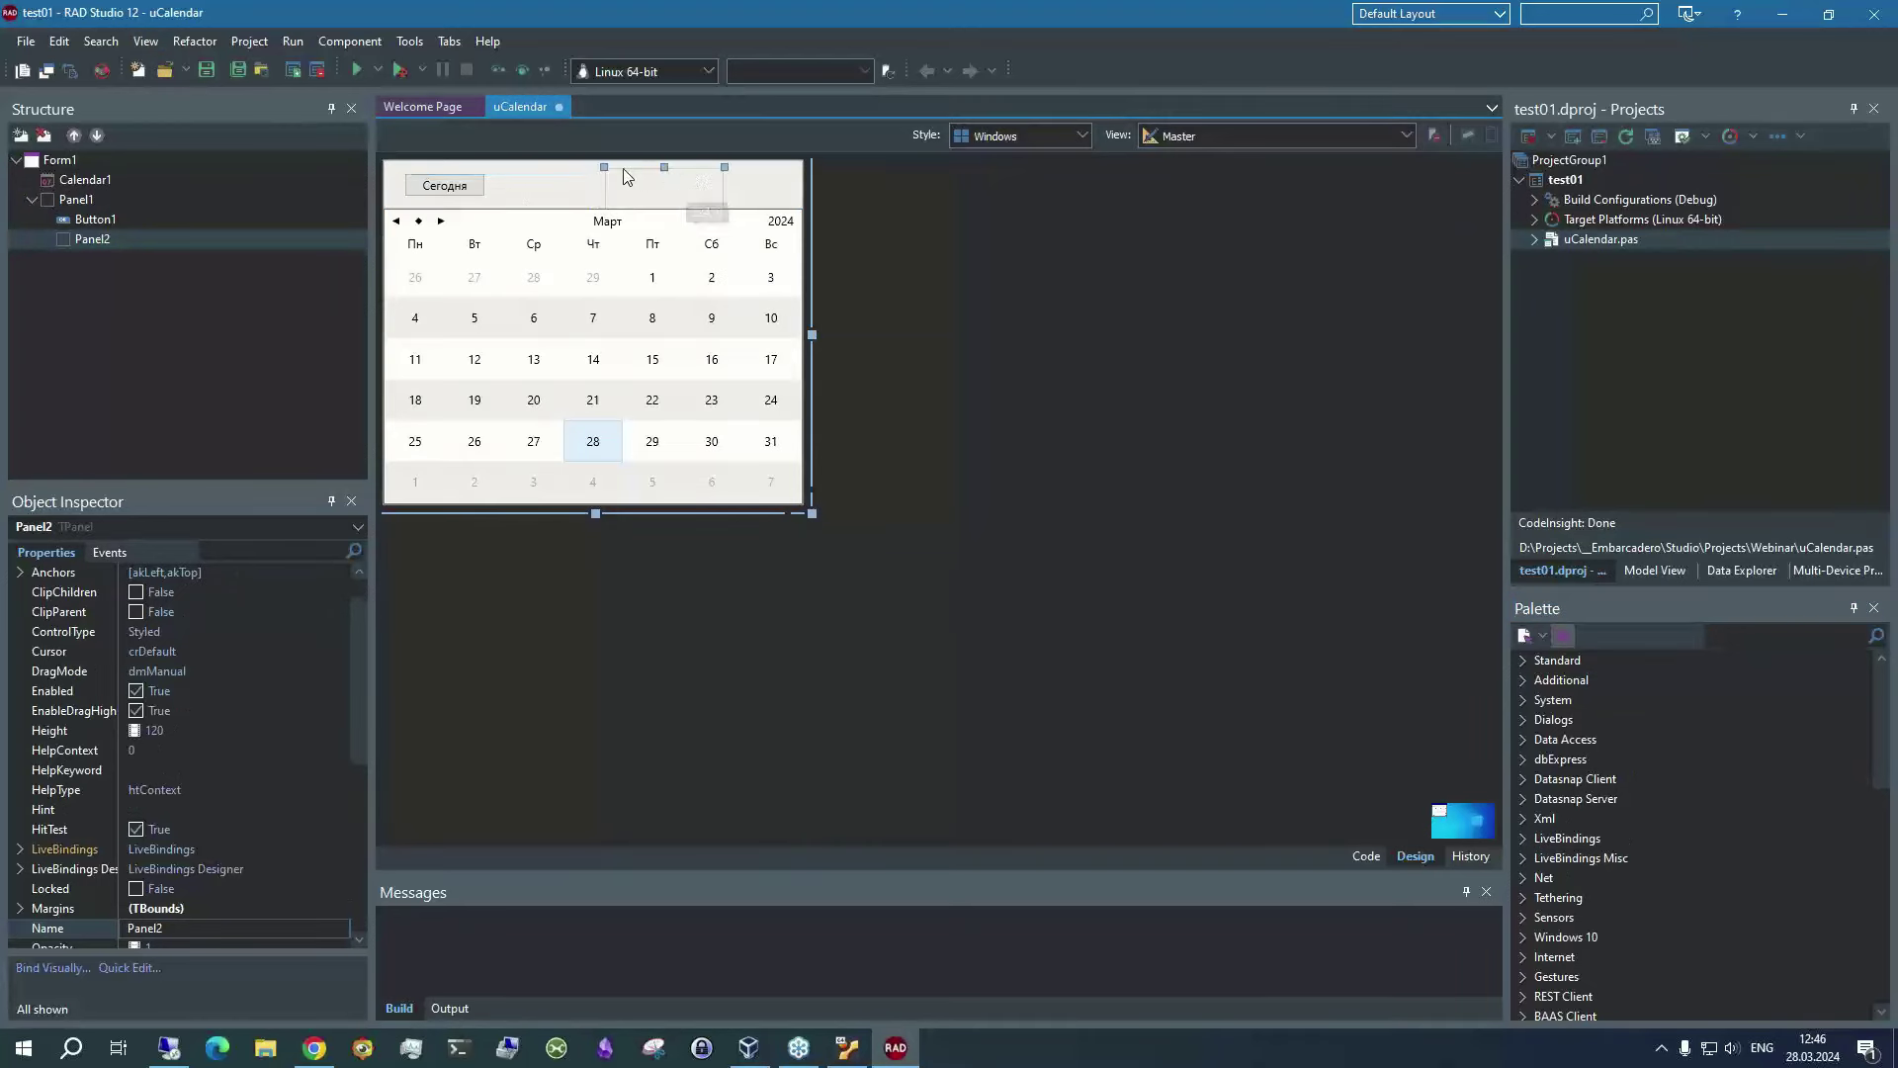
drag(589, 183, 693, 188)
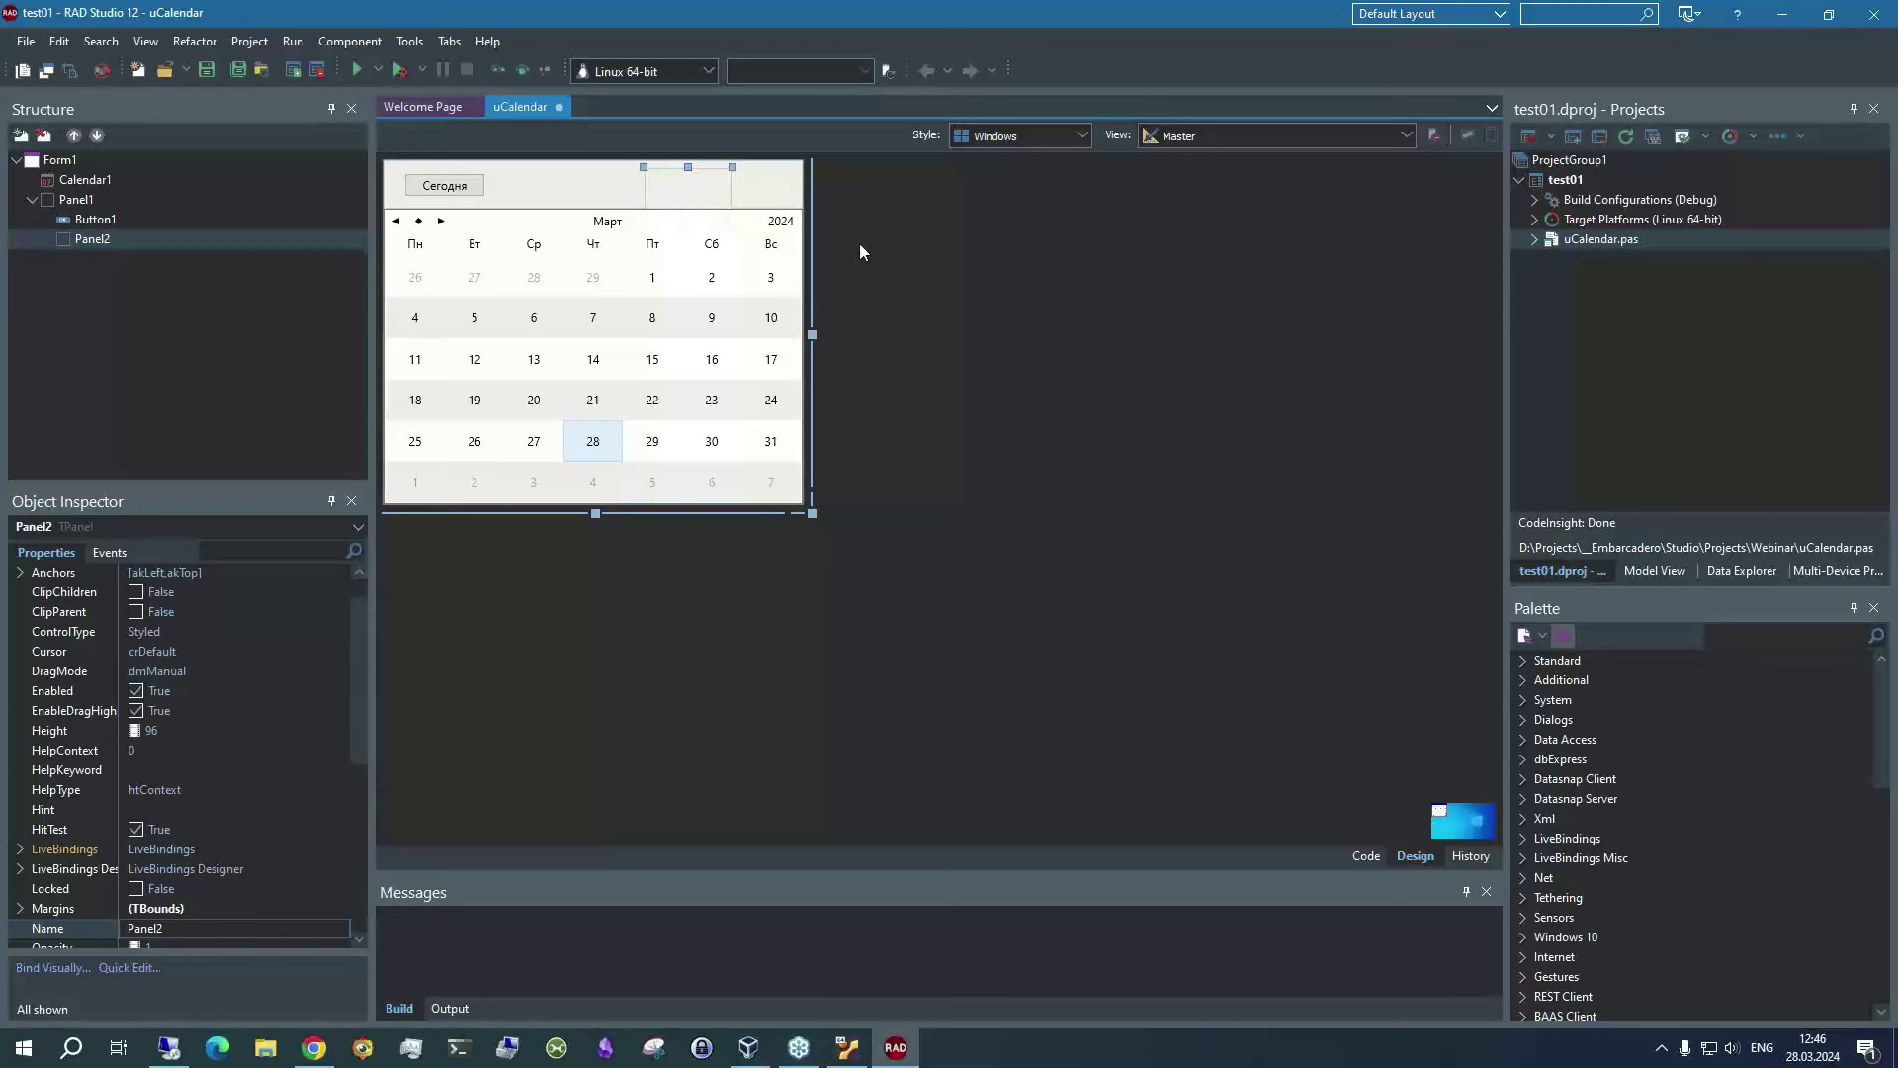
Examine the event handlers assigned to Calendar1, including its OnChange handler
click(454, 187)
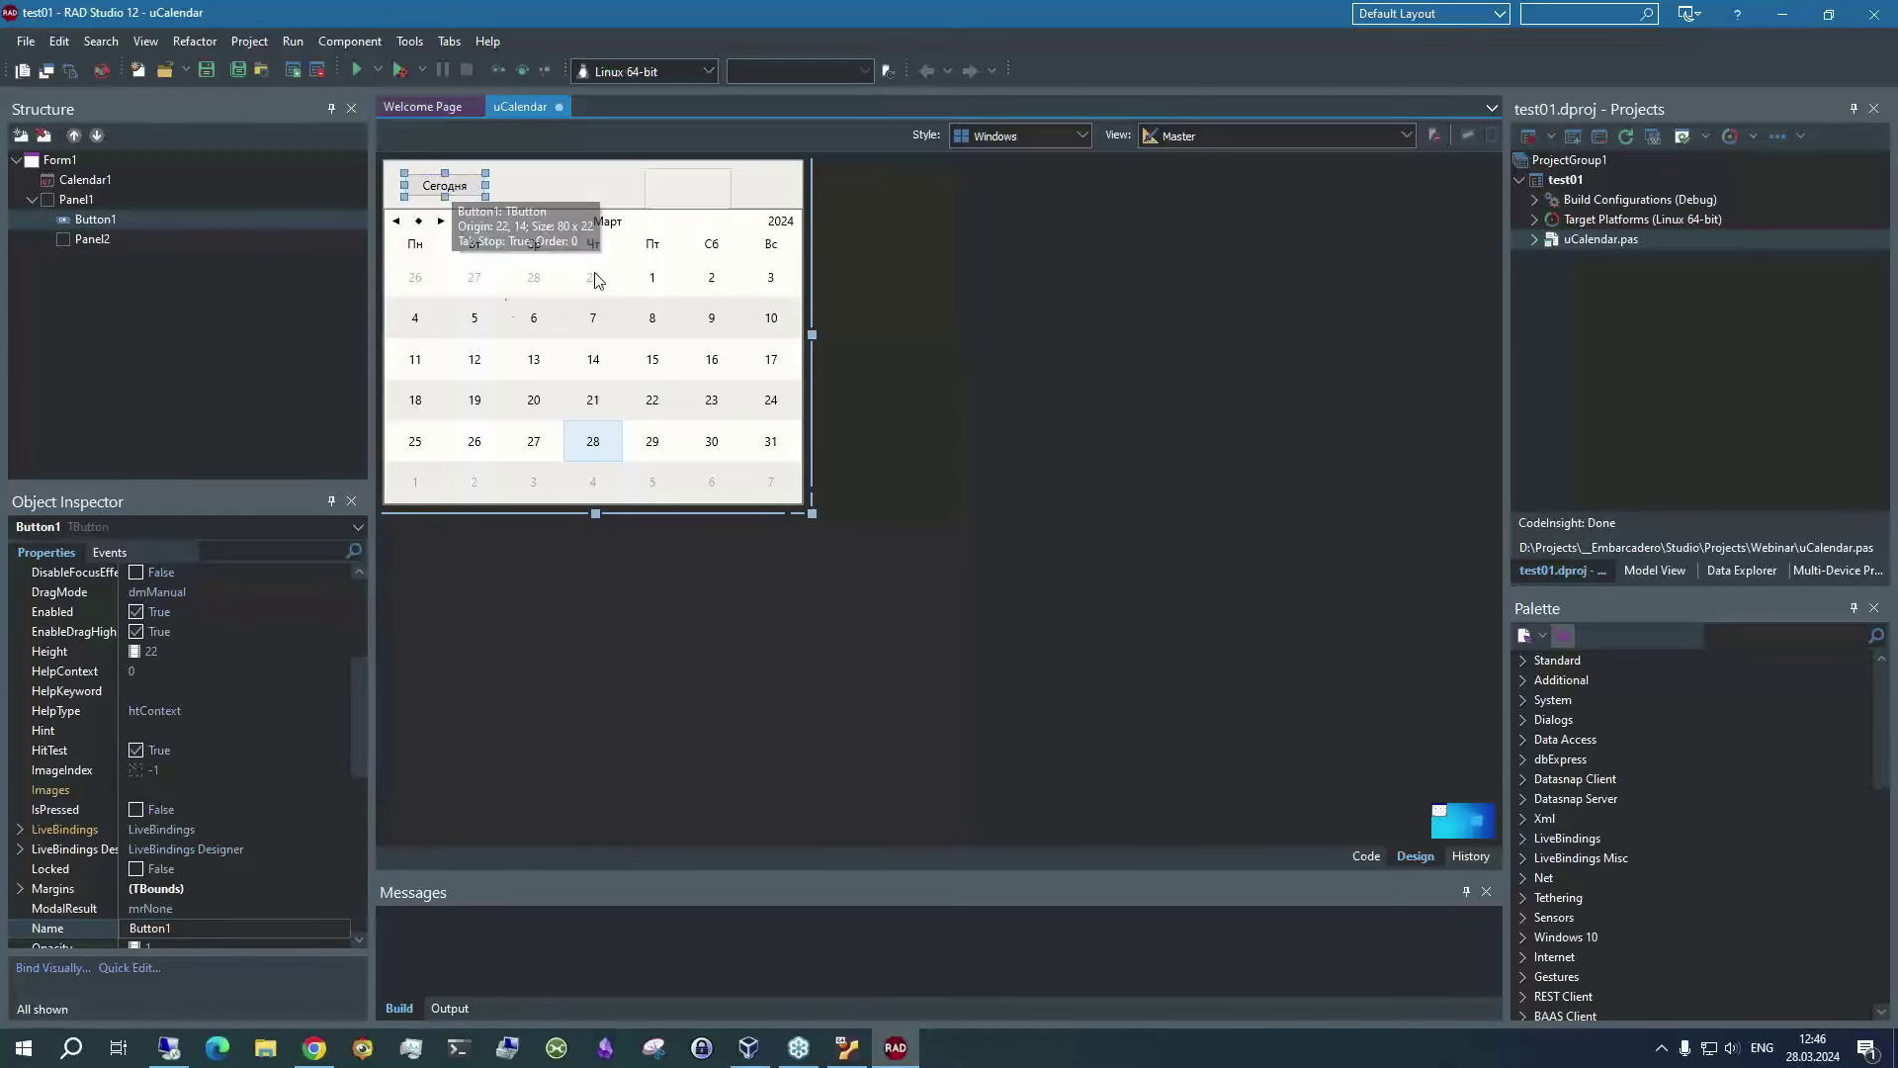
click(542, 242)
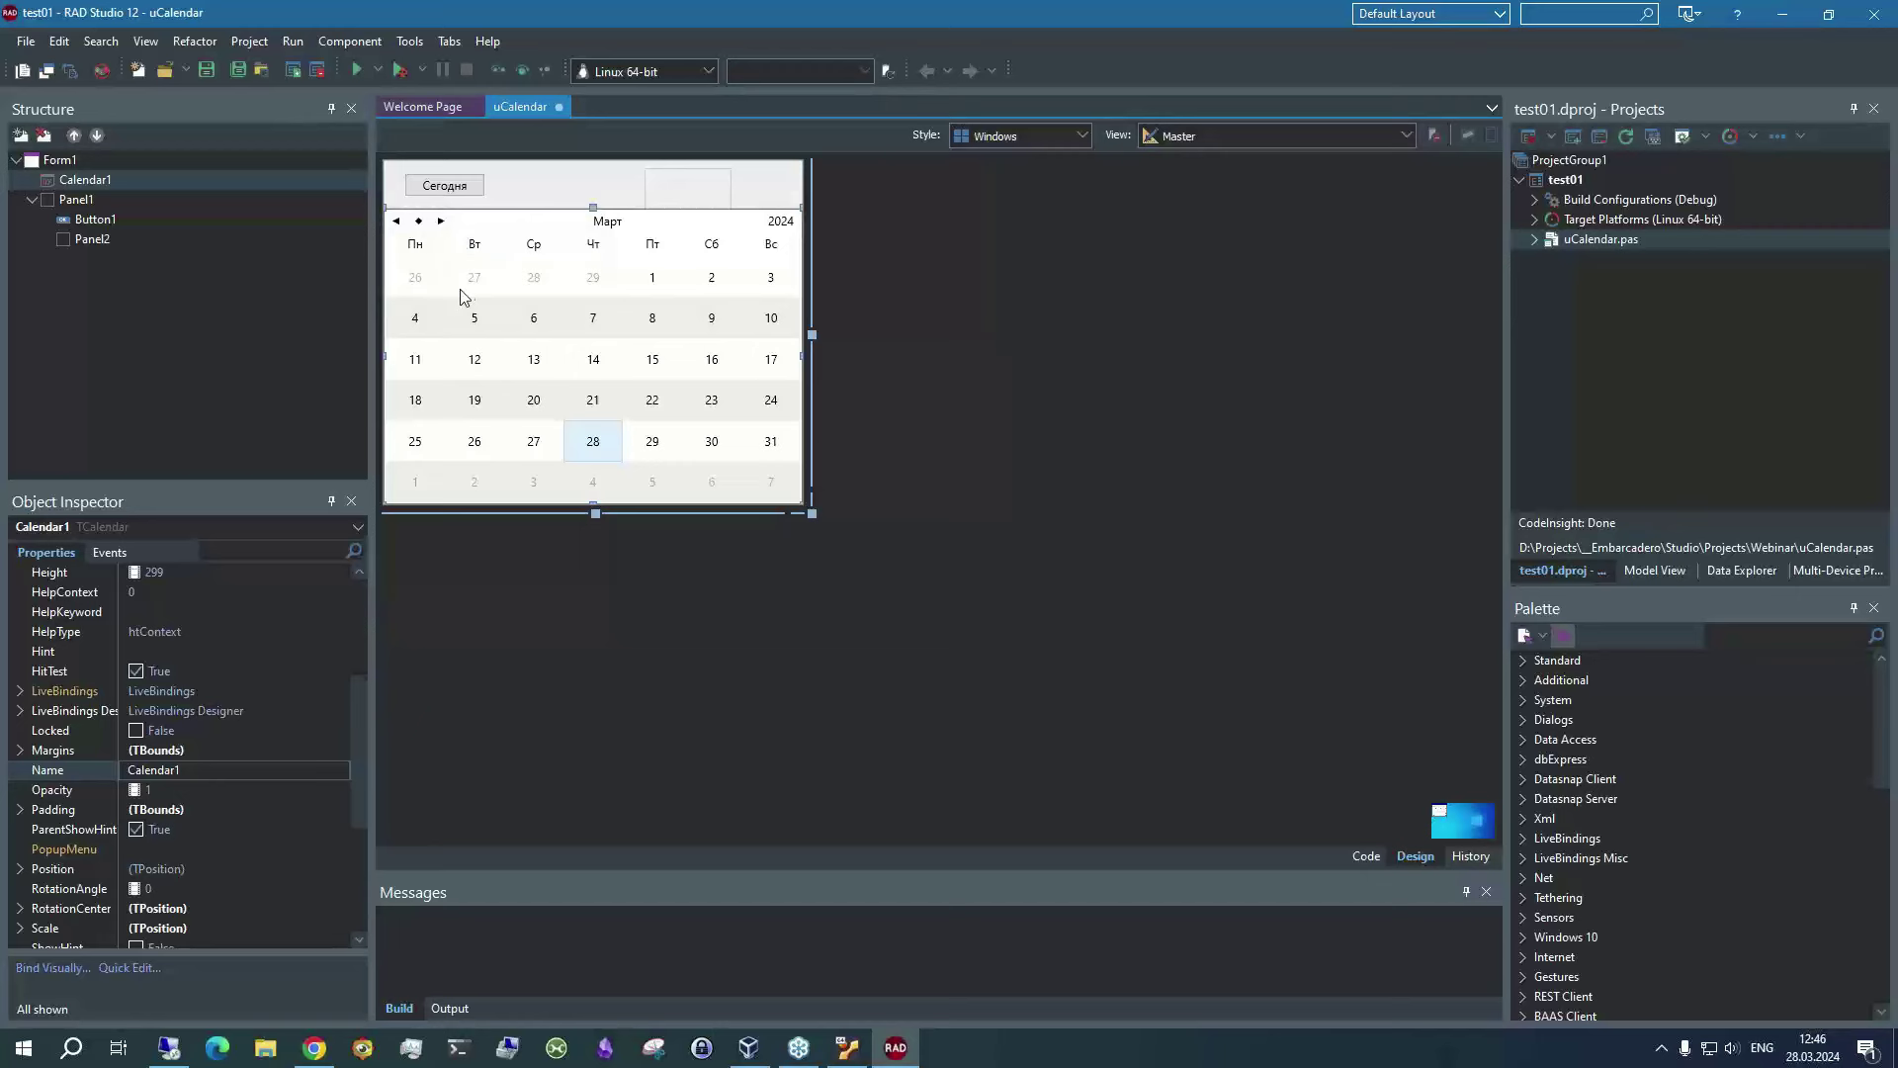
click(115, 553)
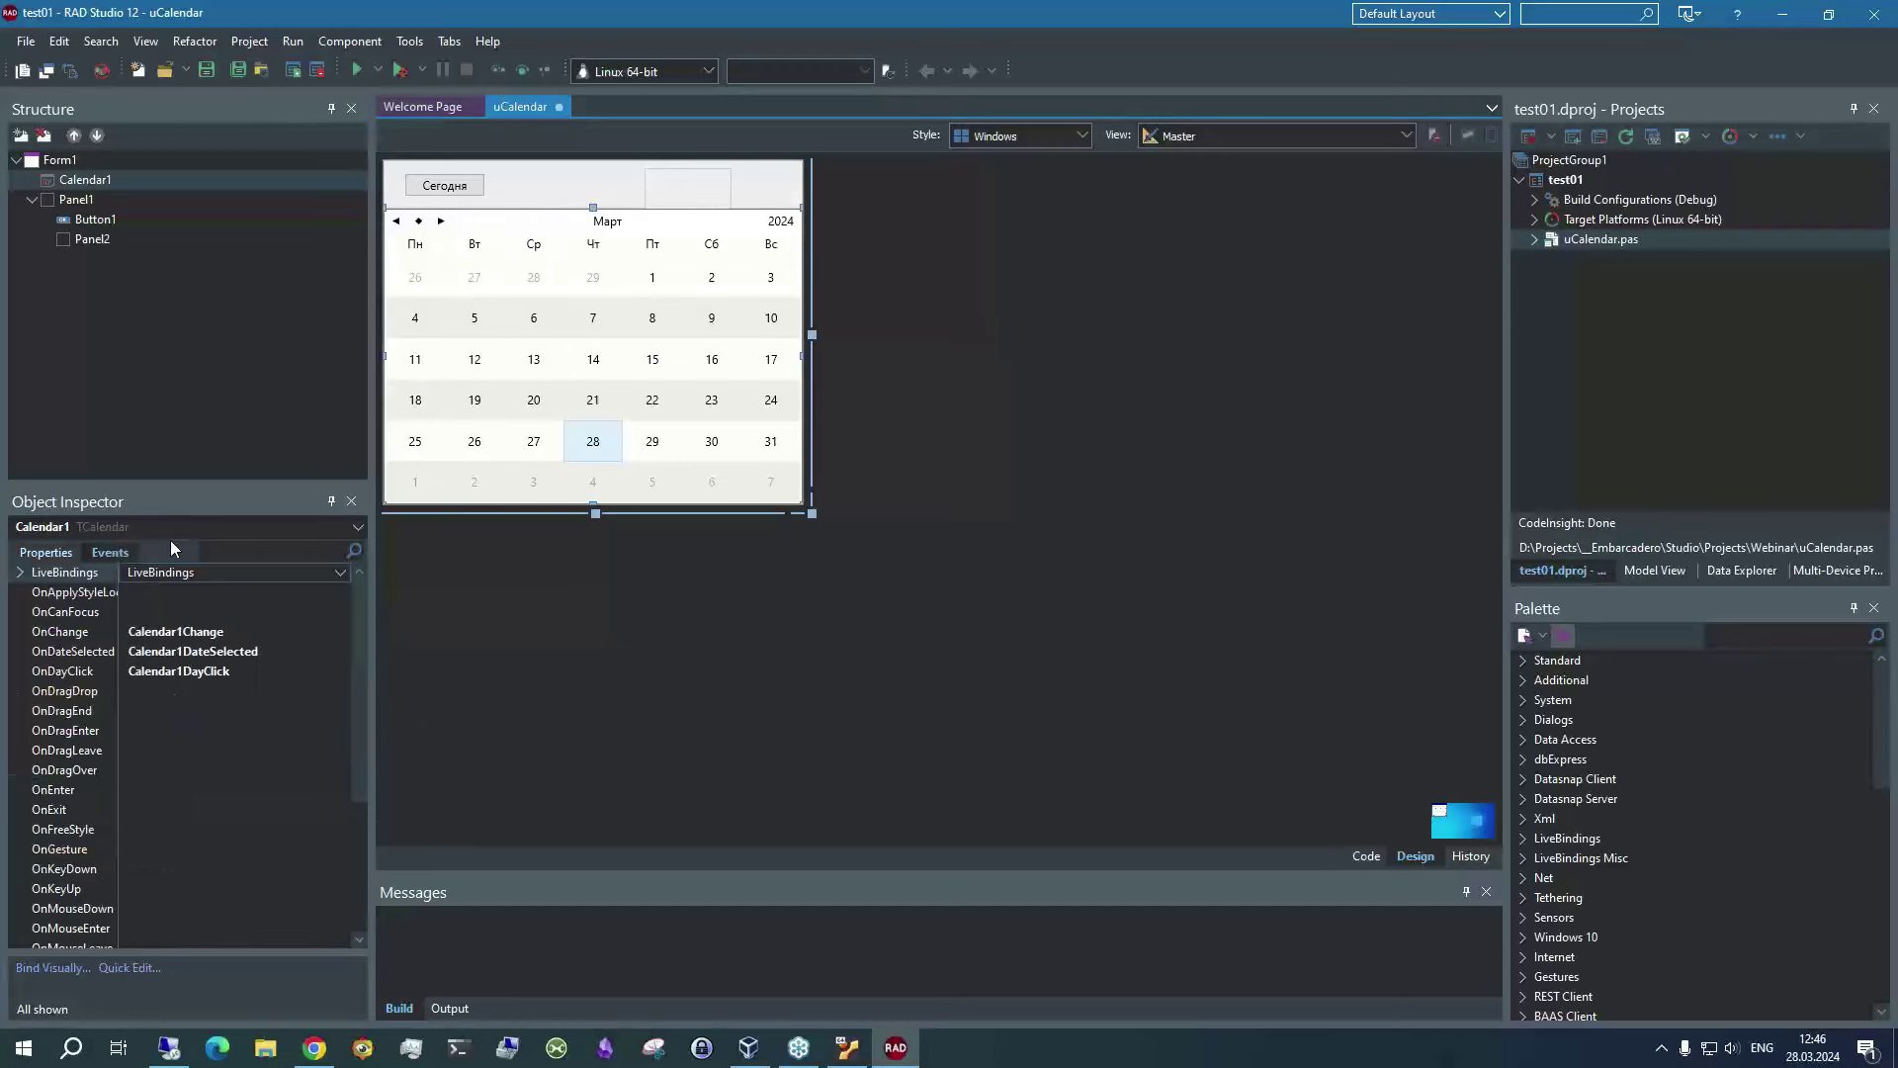
click(179, 637)
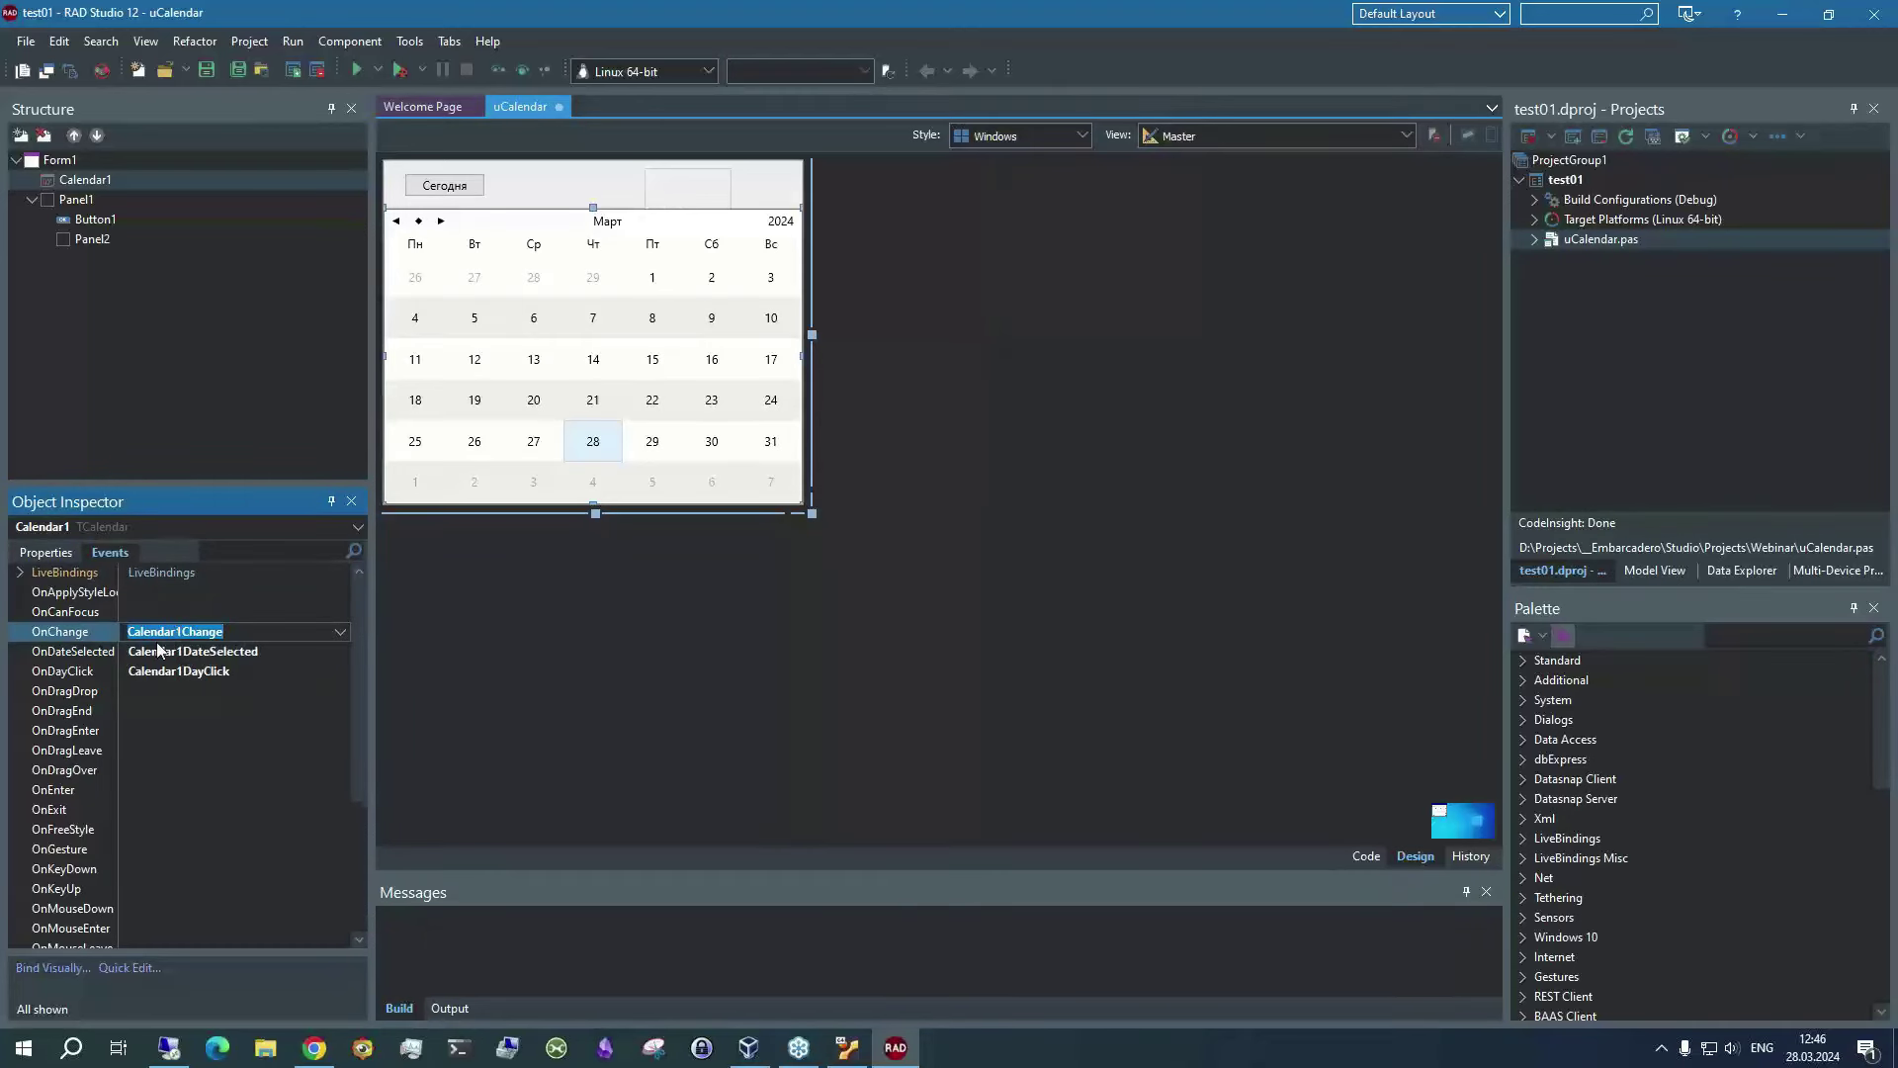
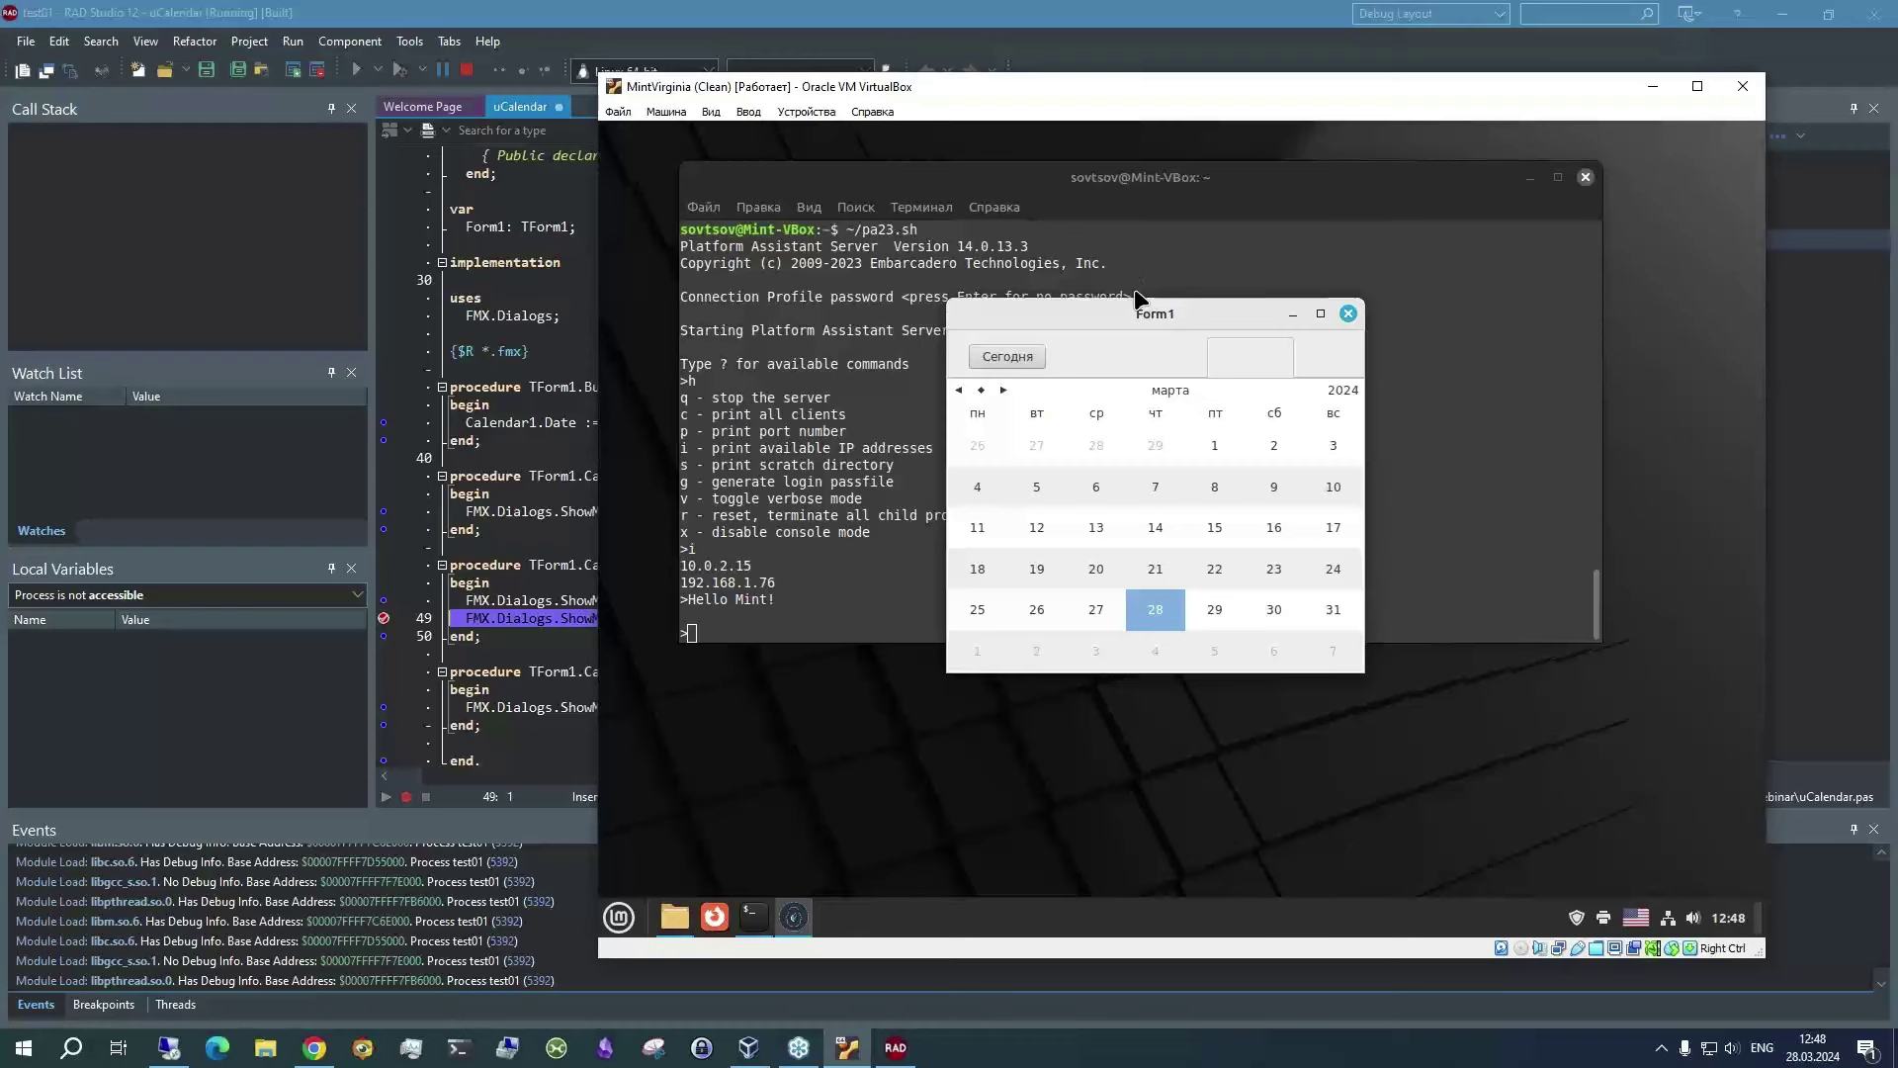
In the calendar form running on Linux Mint, choose 9 March 2024 and dismiss the CalendarChange and CalendarDateSelected messages
click(1274, 486)
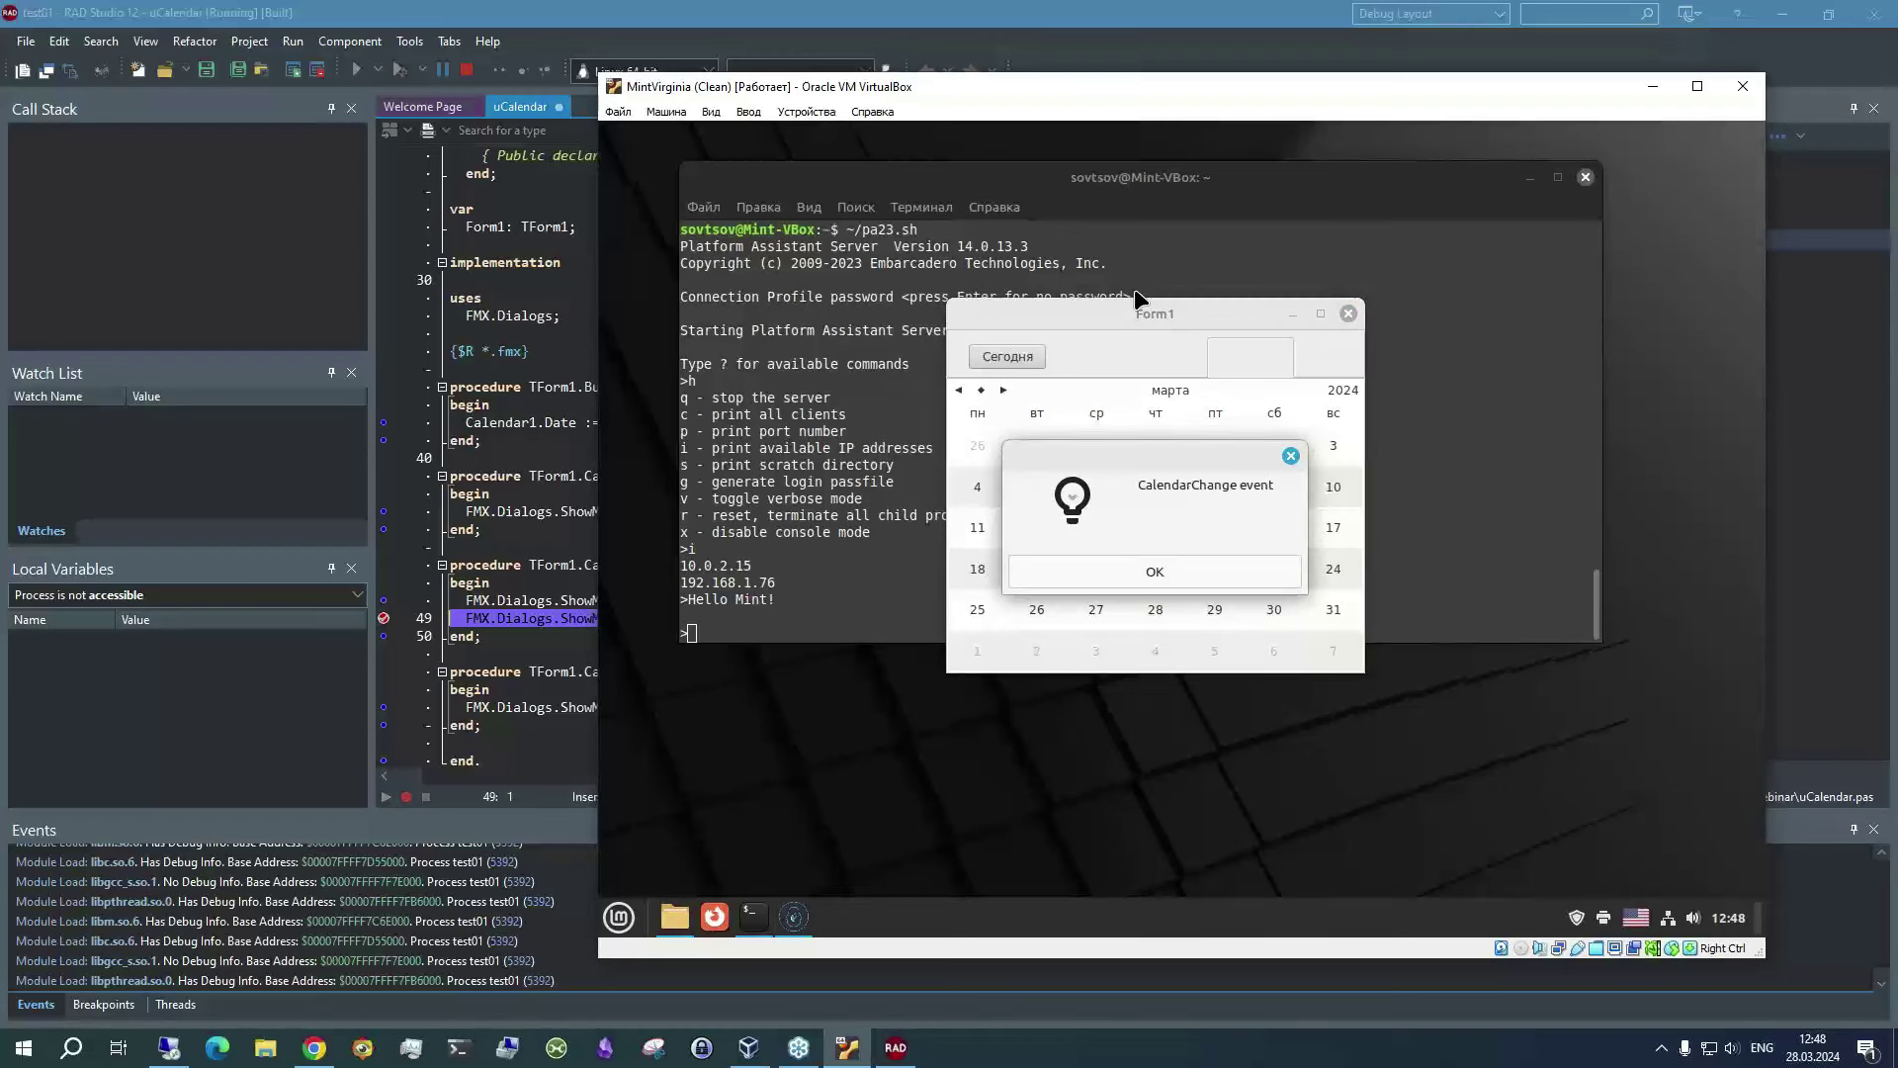
key(Return)
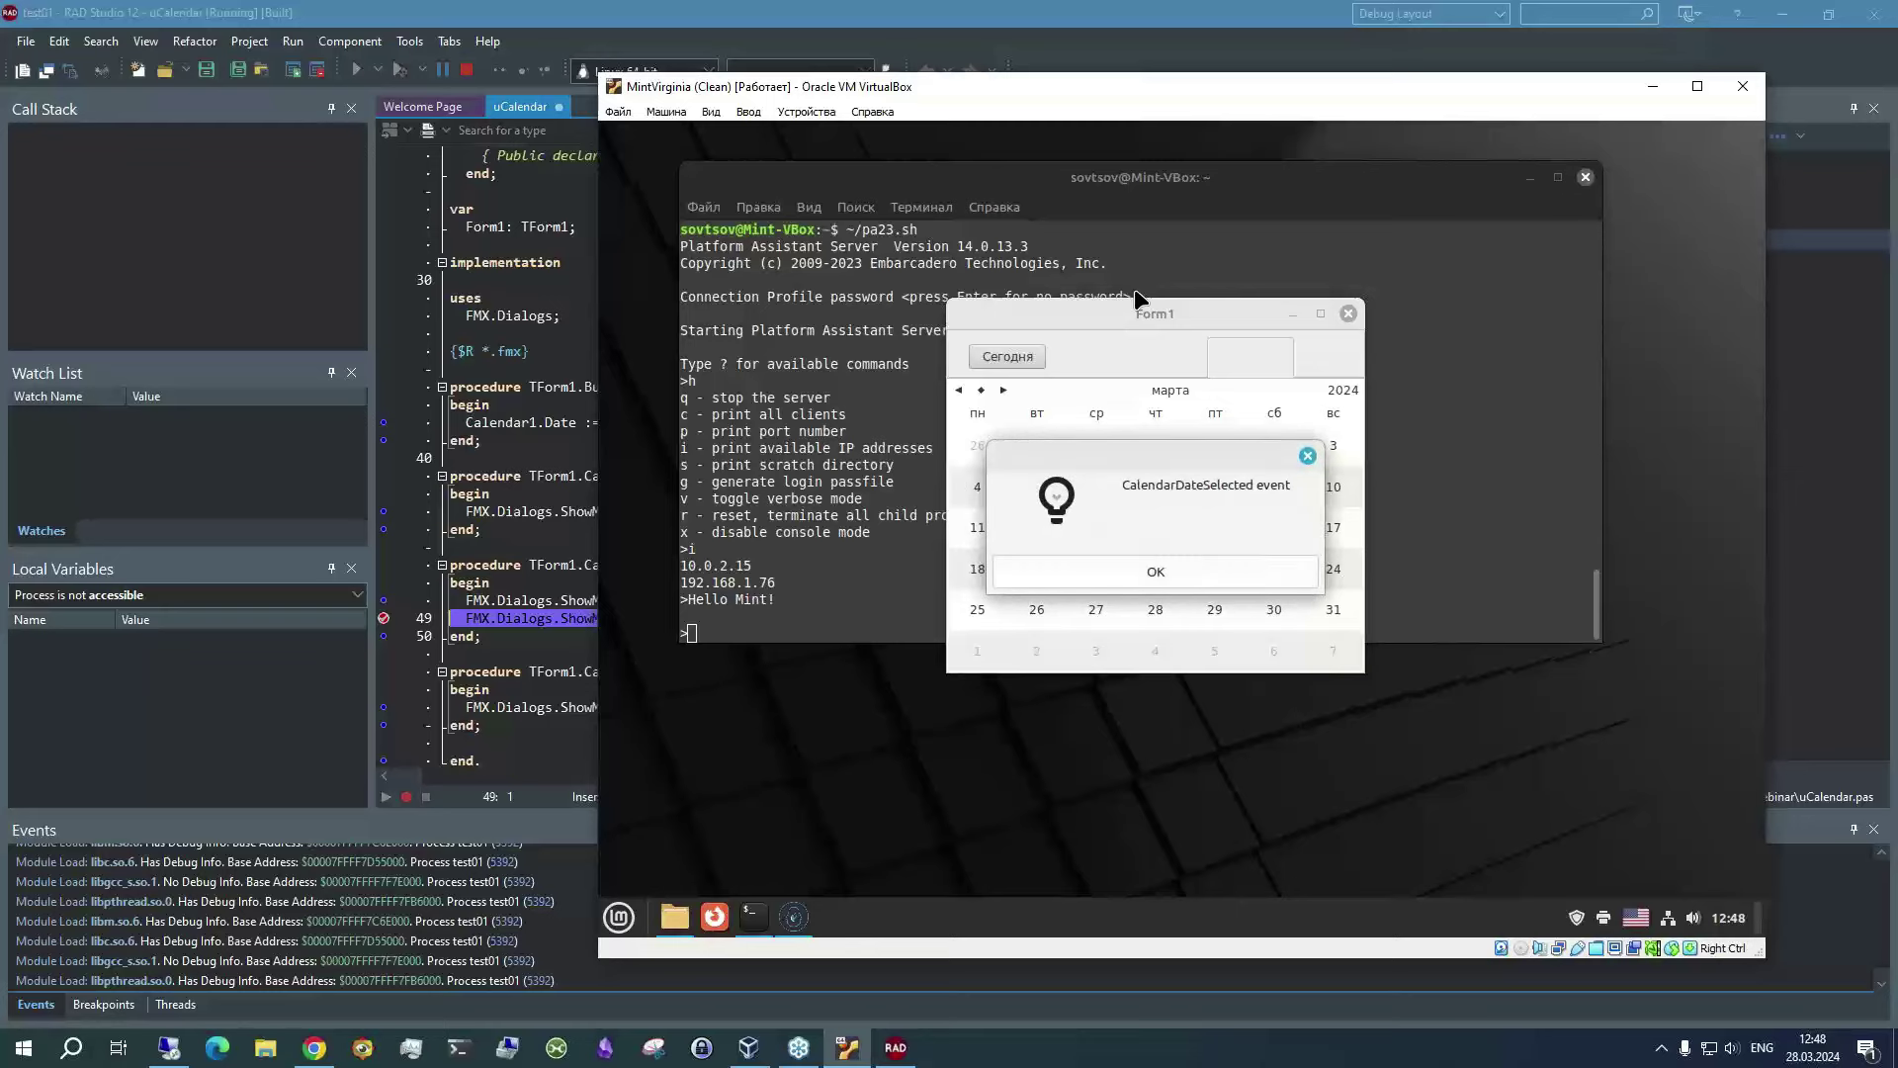
key(Return)
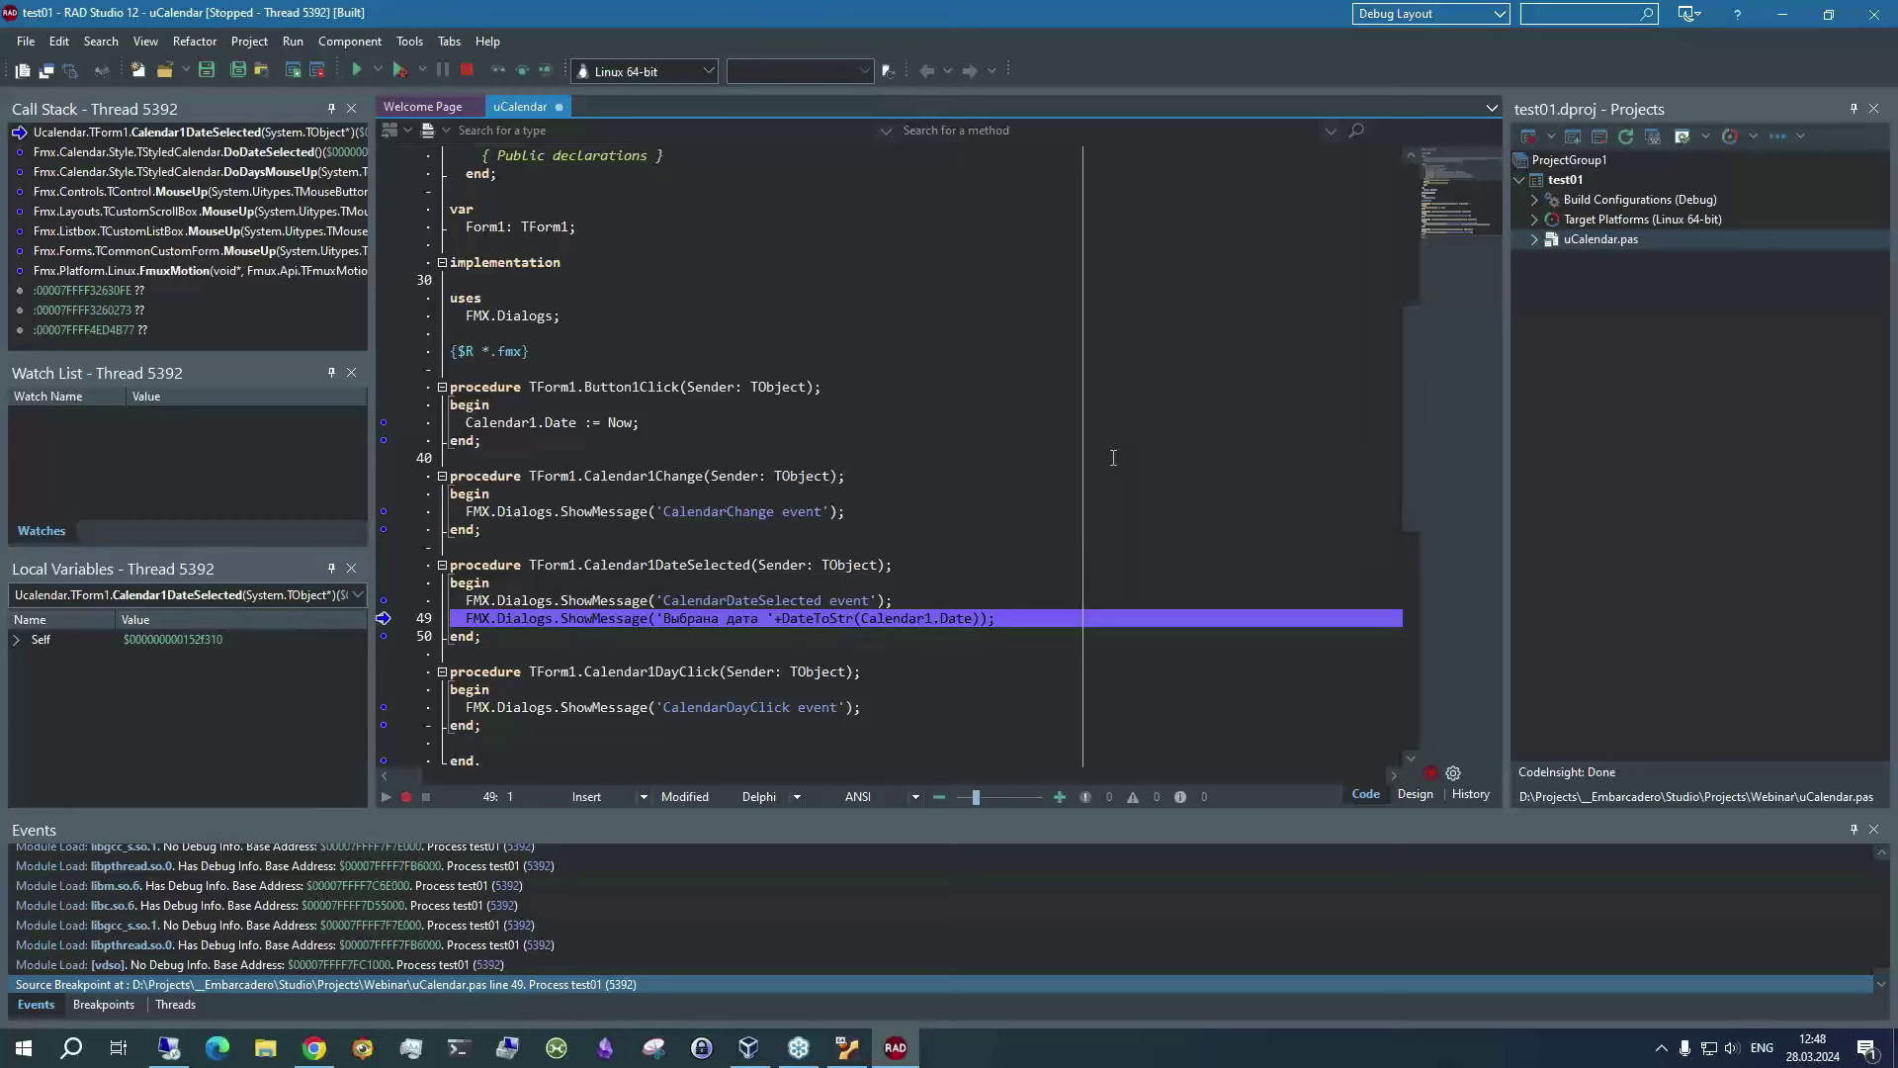
Resume the paused program and remove the breakpoint on line 49 in the Calendar1DateSelected handler
key(F9)
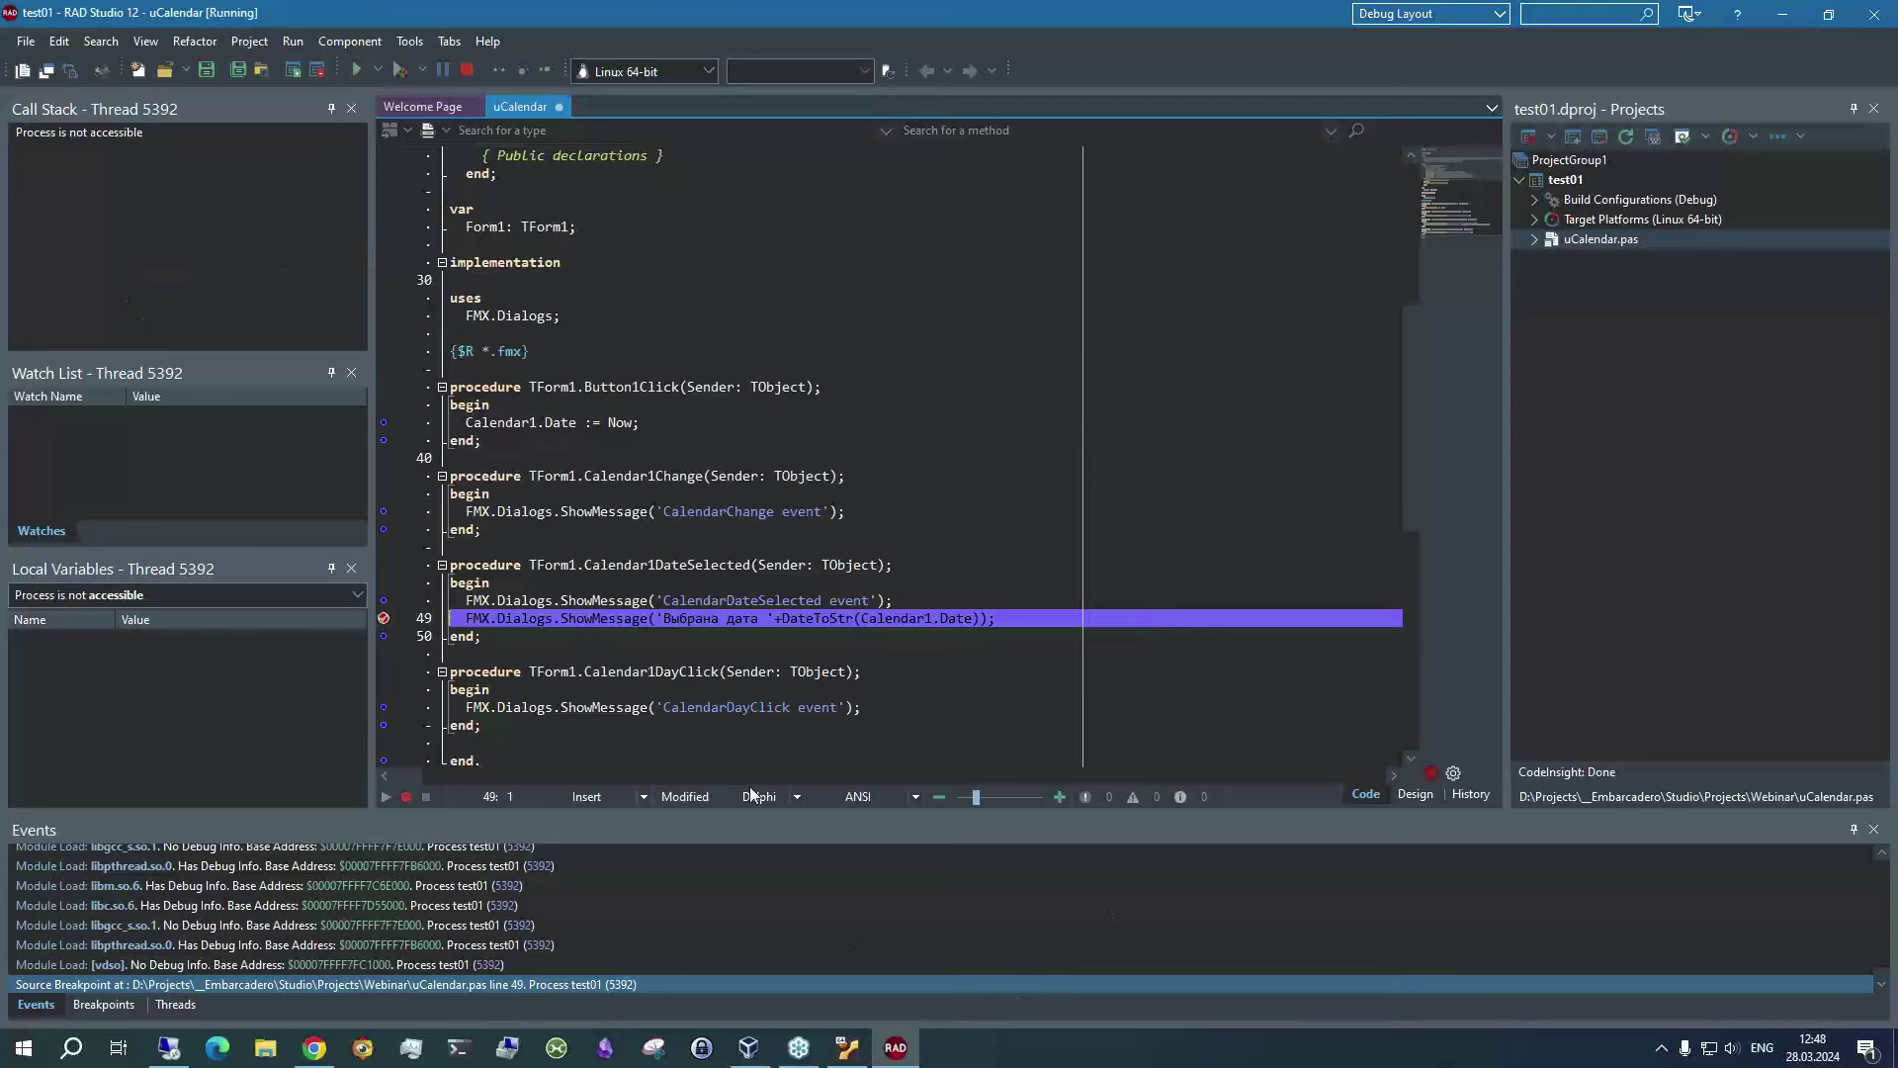
key(F5)
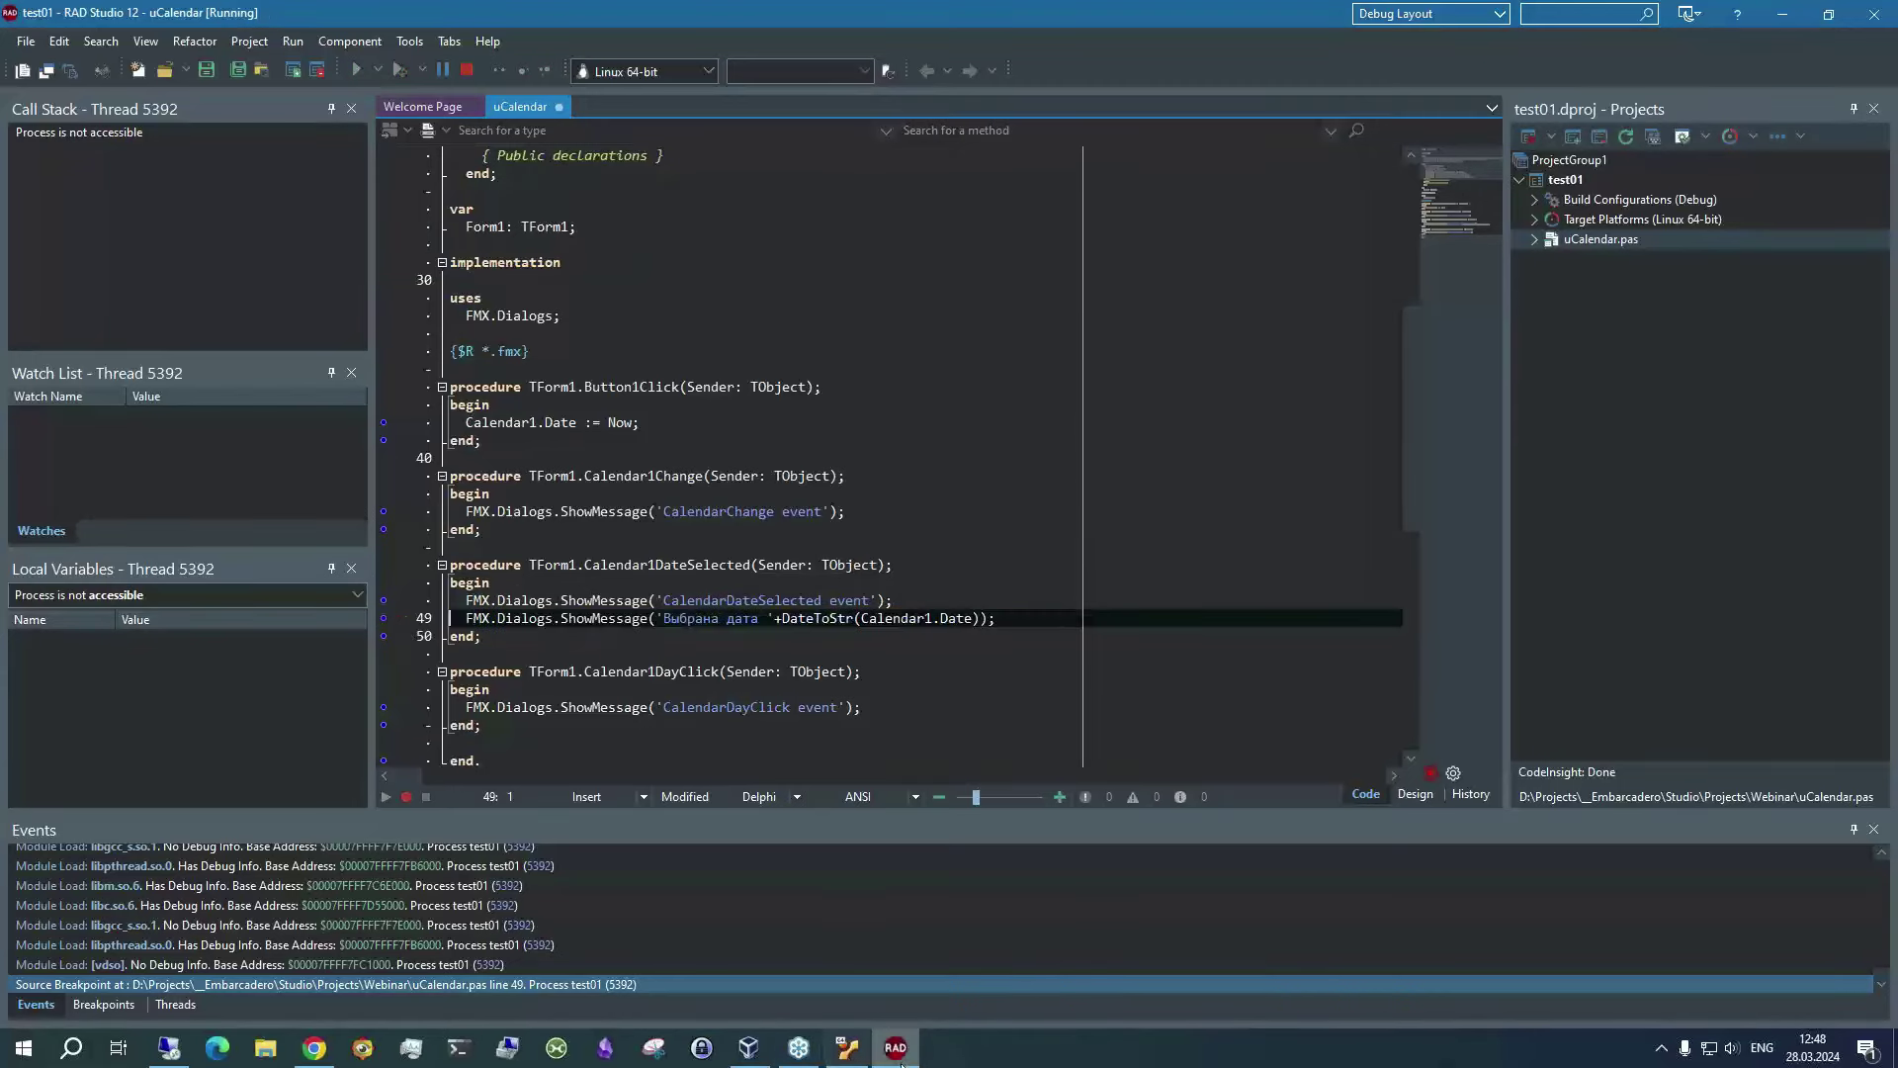
Dismiss the chosen-date message in the Linux Mint calendar form, select today's date with Сегодня, dismiss the CalendarChange message and close the form
click(847, 1050)
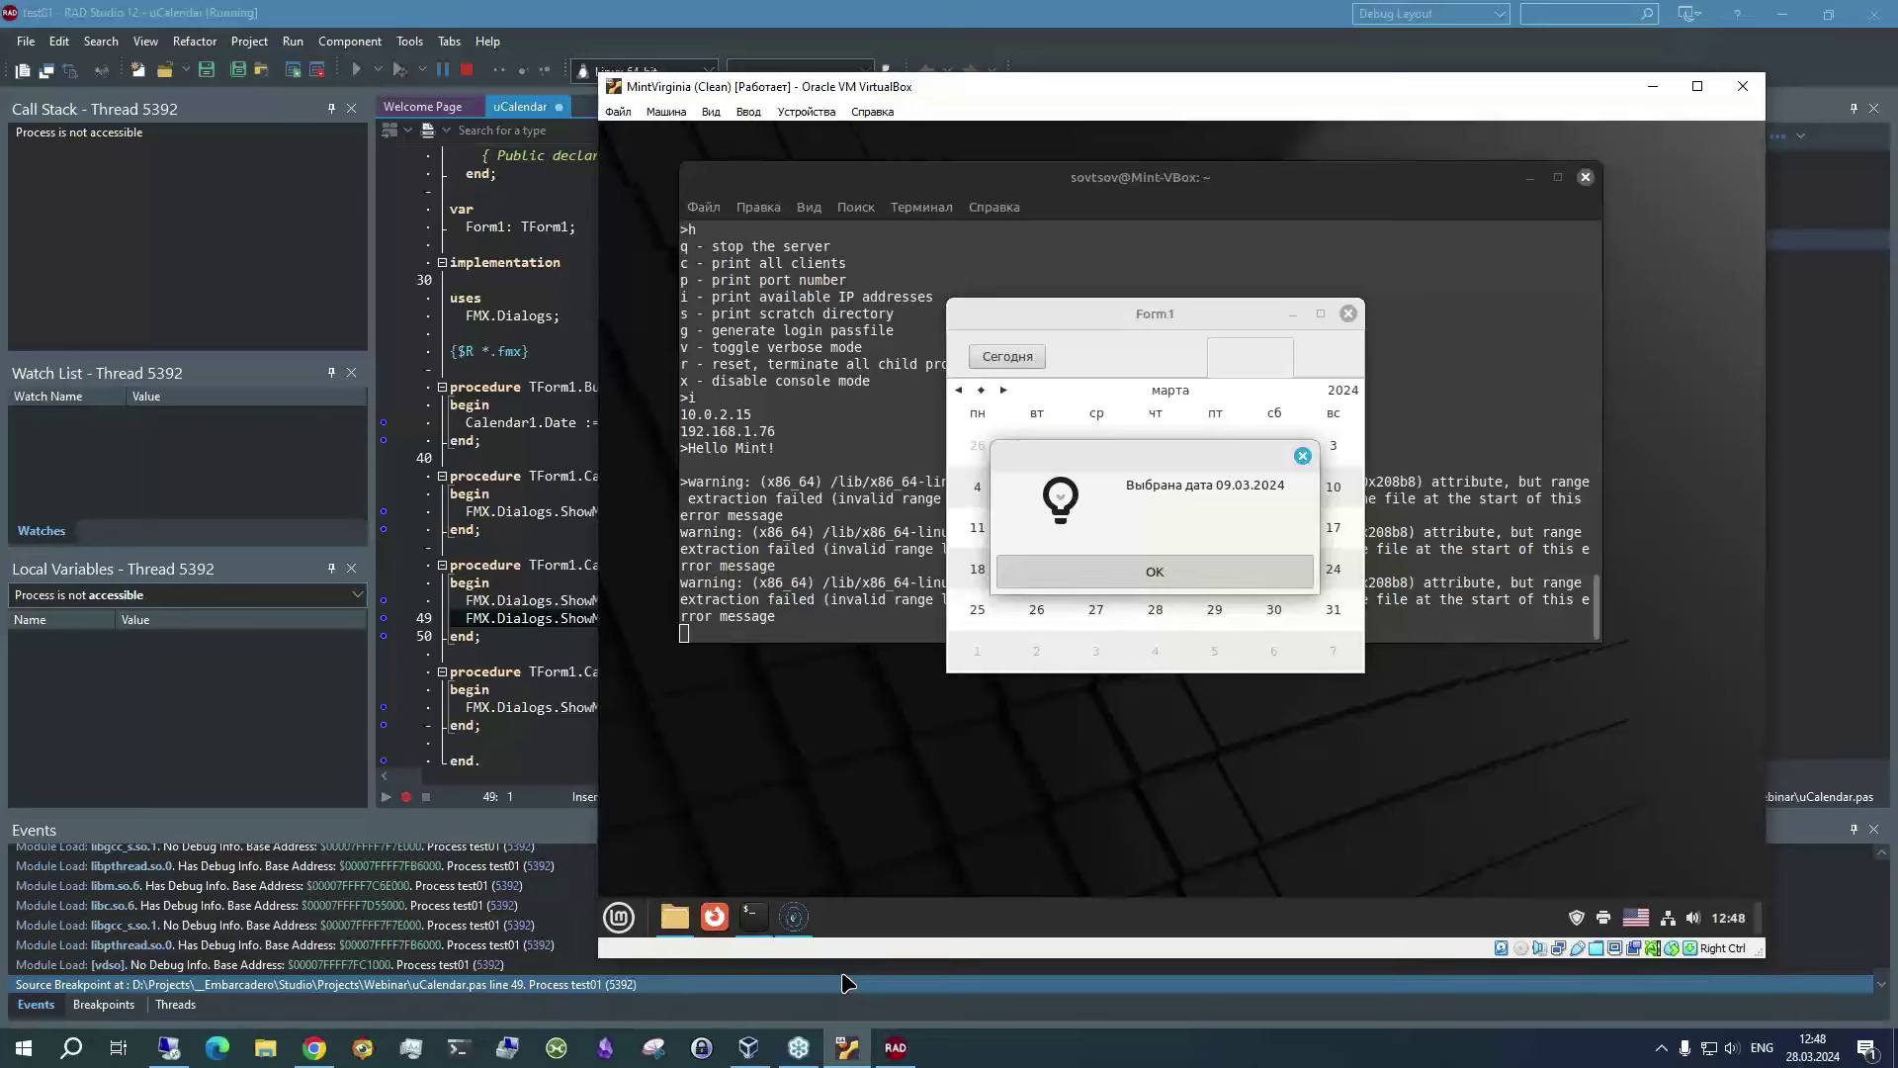
key(Return)
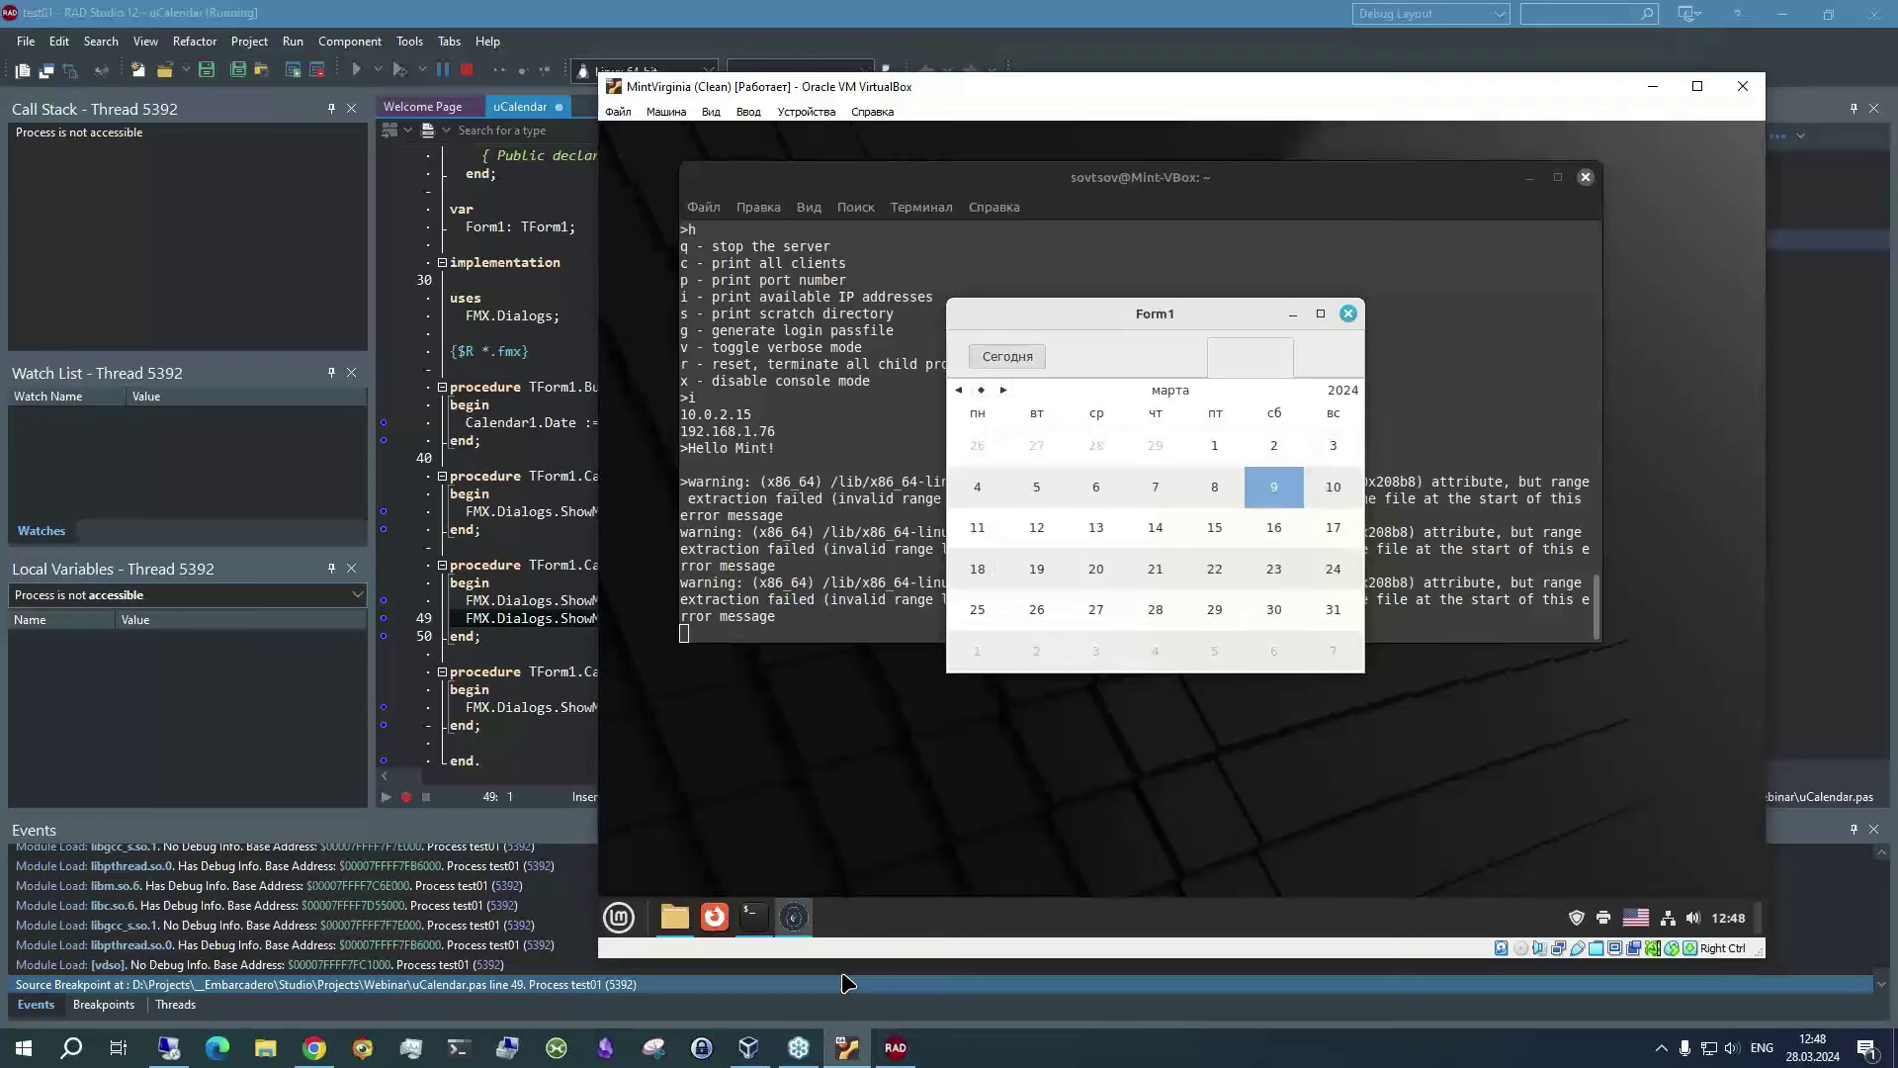
key(Return)
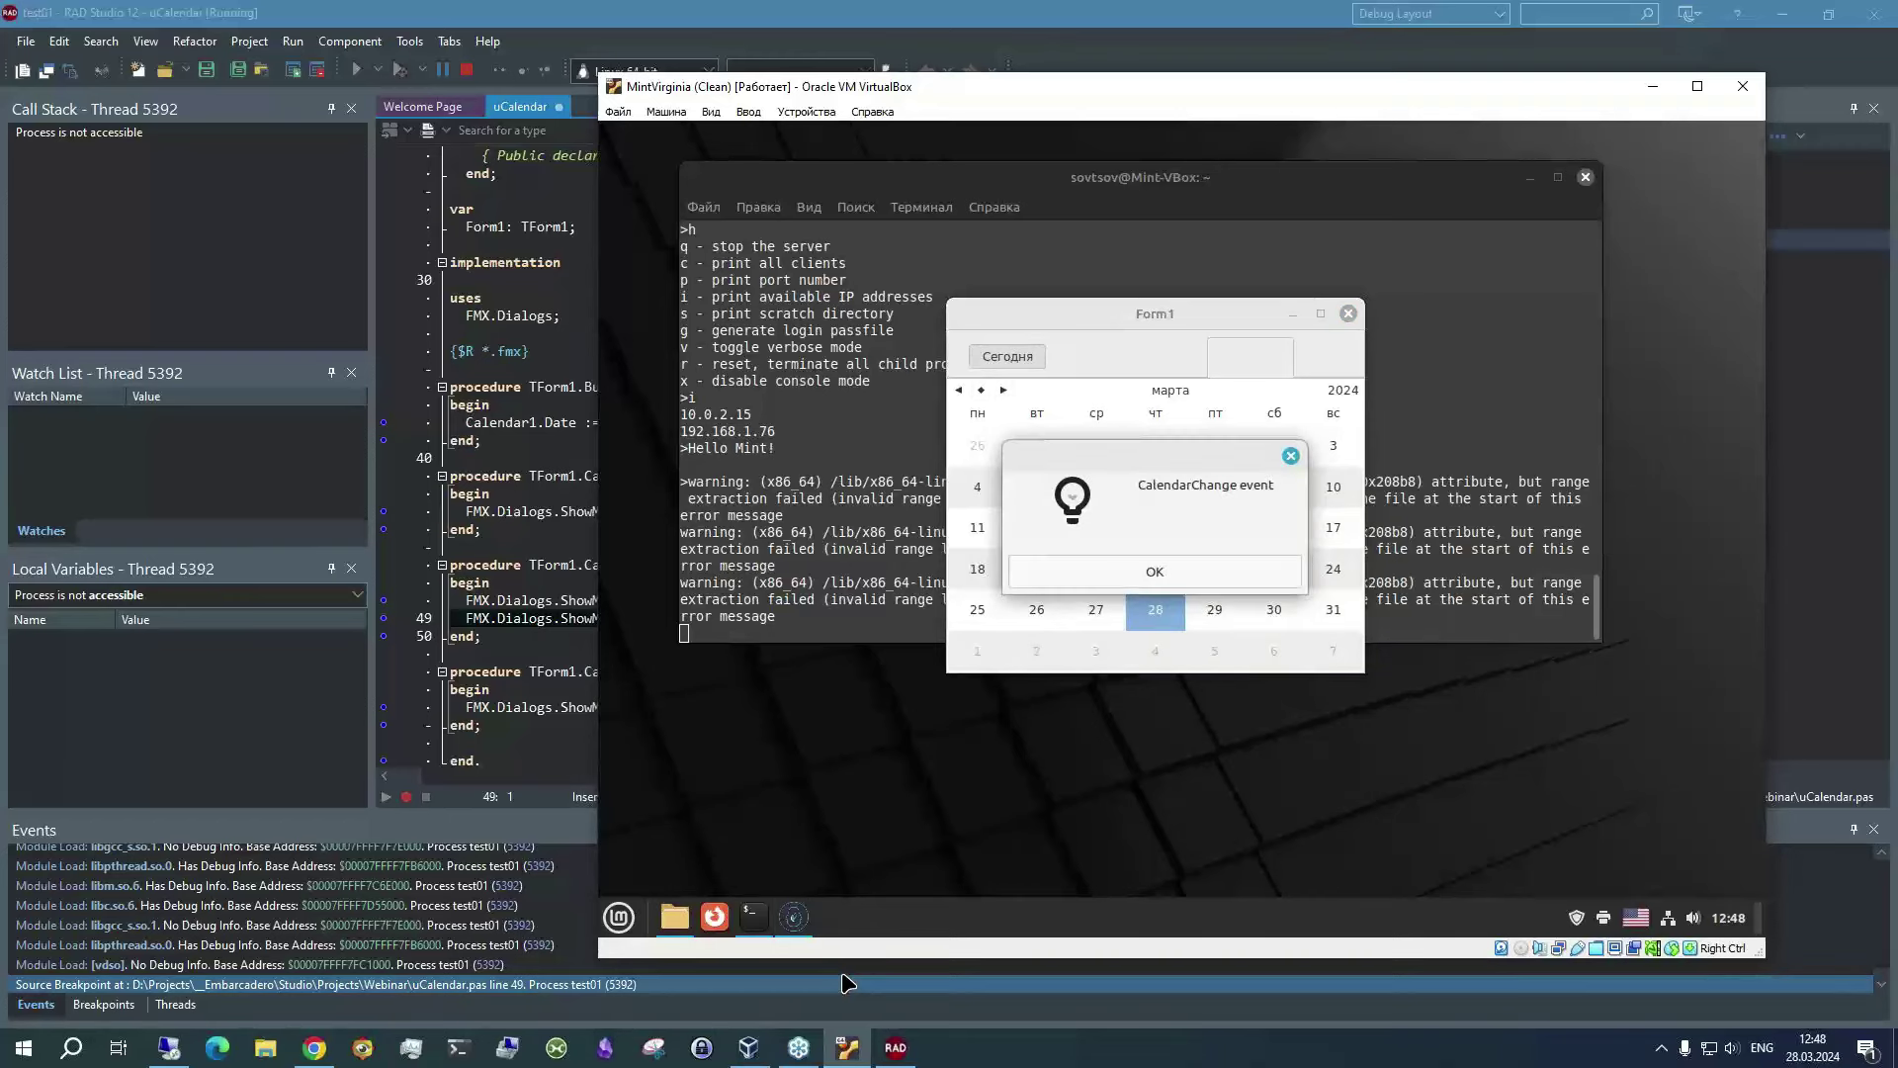
click(1186, 585)
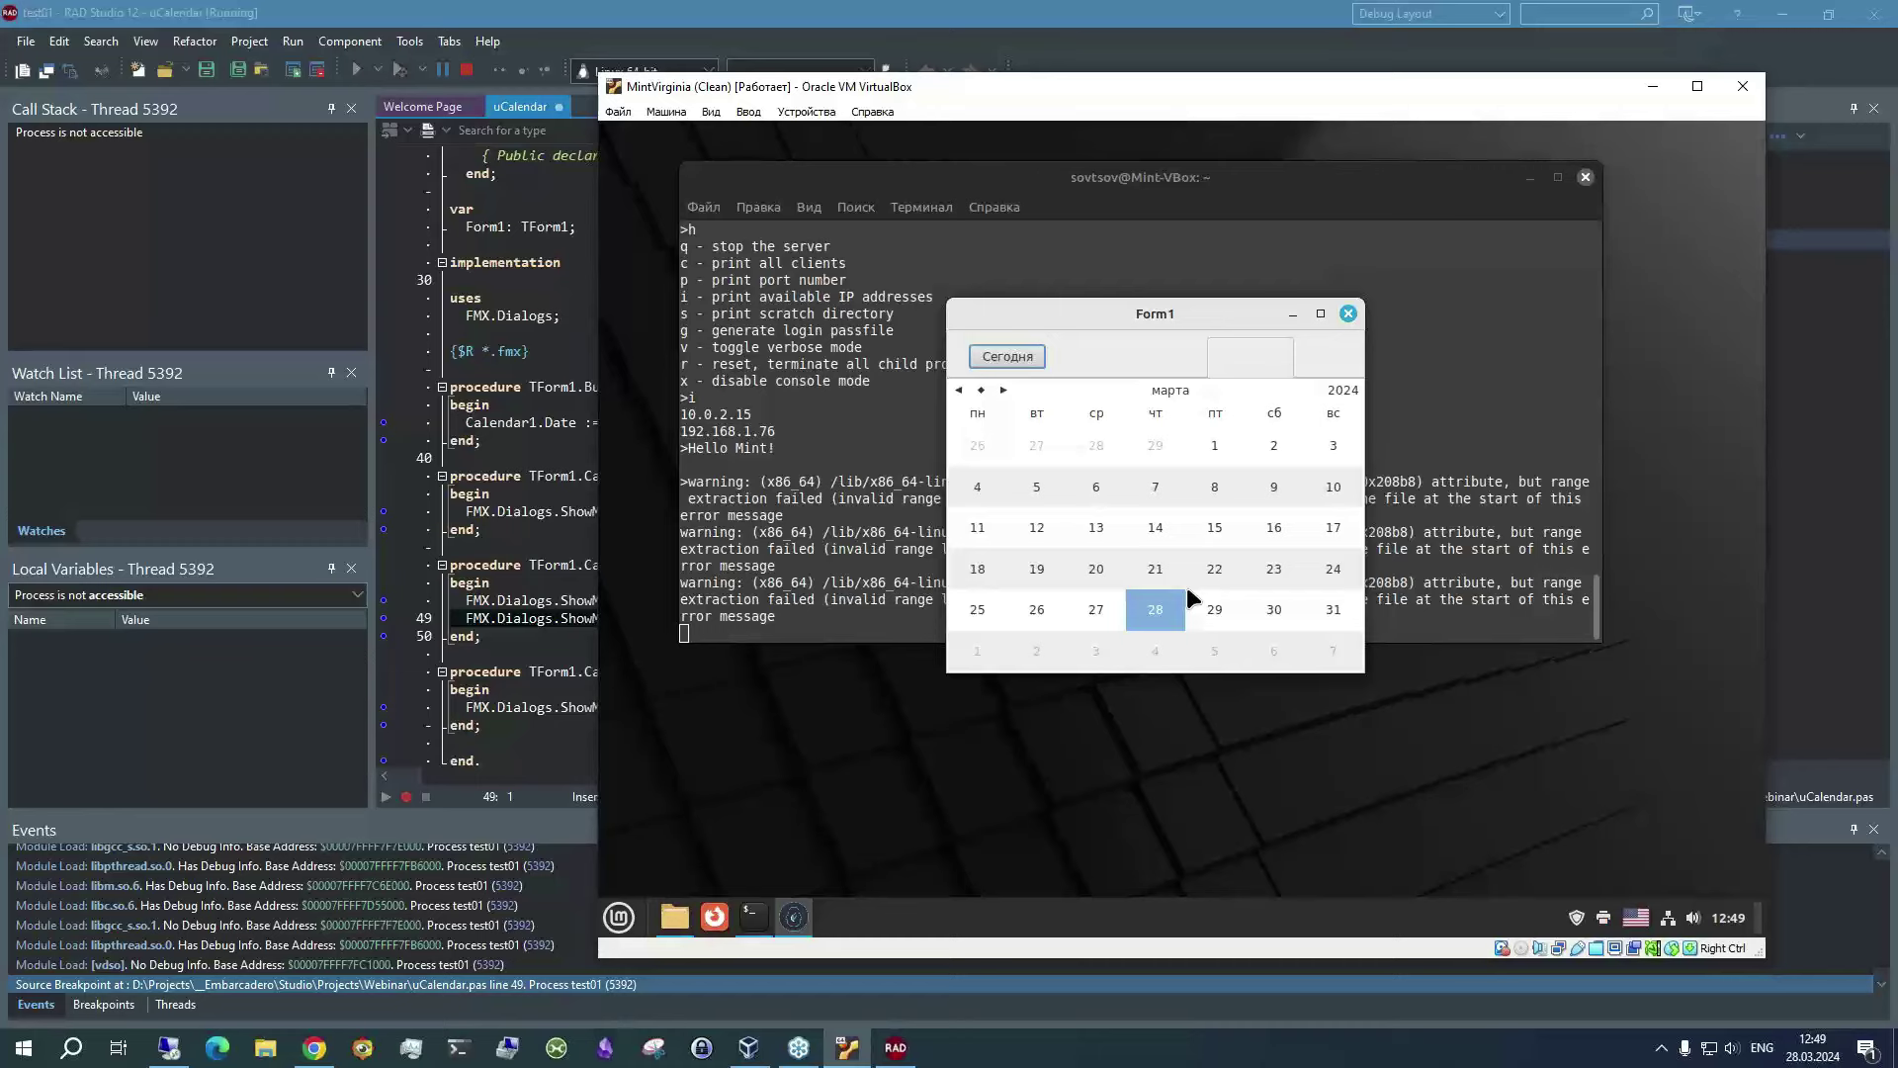
click(1348, 313)
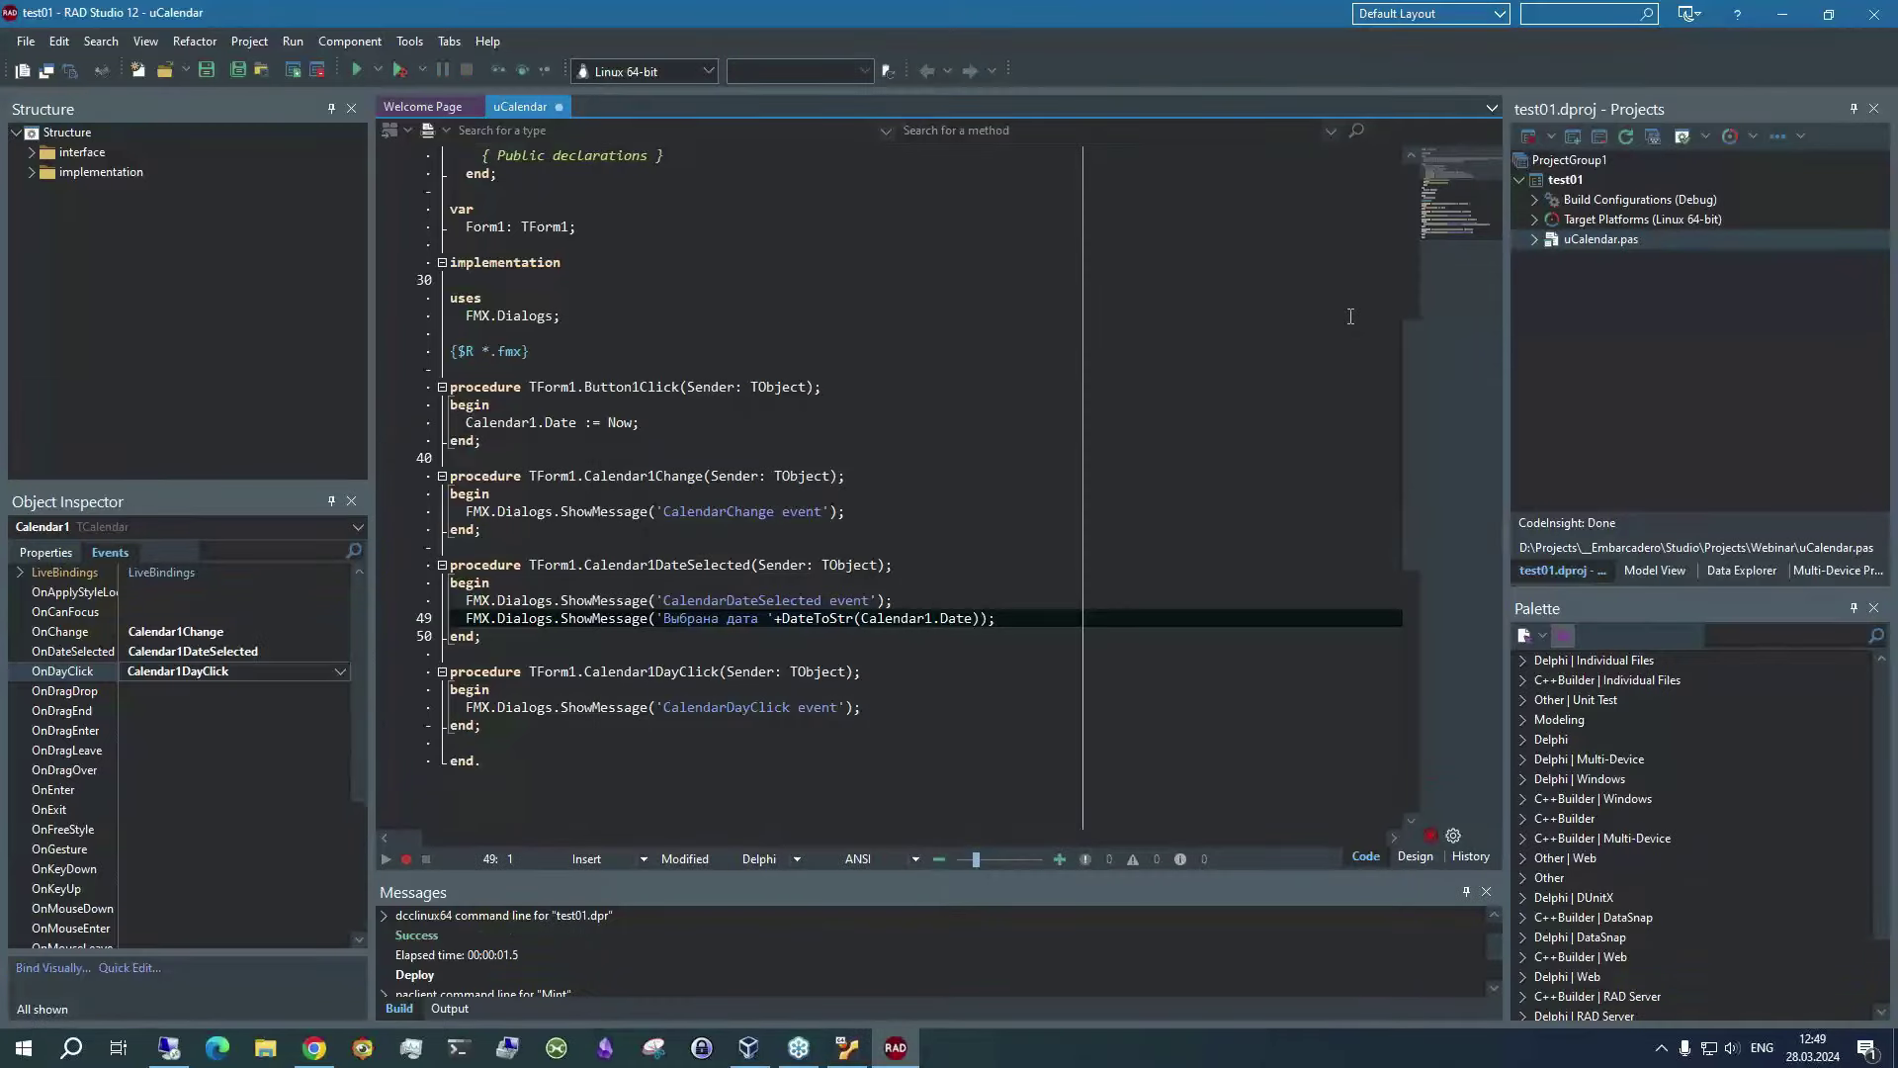
Close RAD Studio without saving the changes to project test01
click(1787, 16)
click(1788, 16)
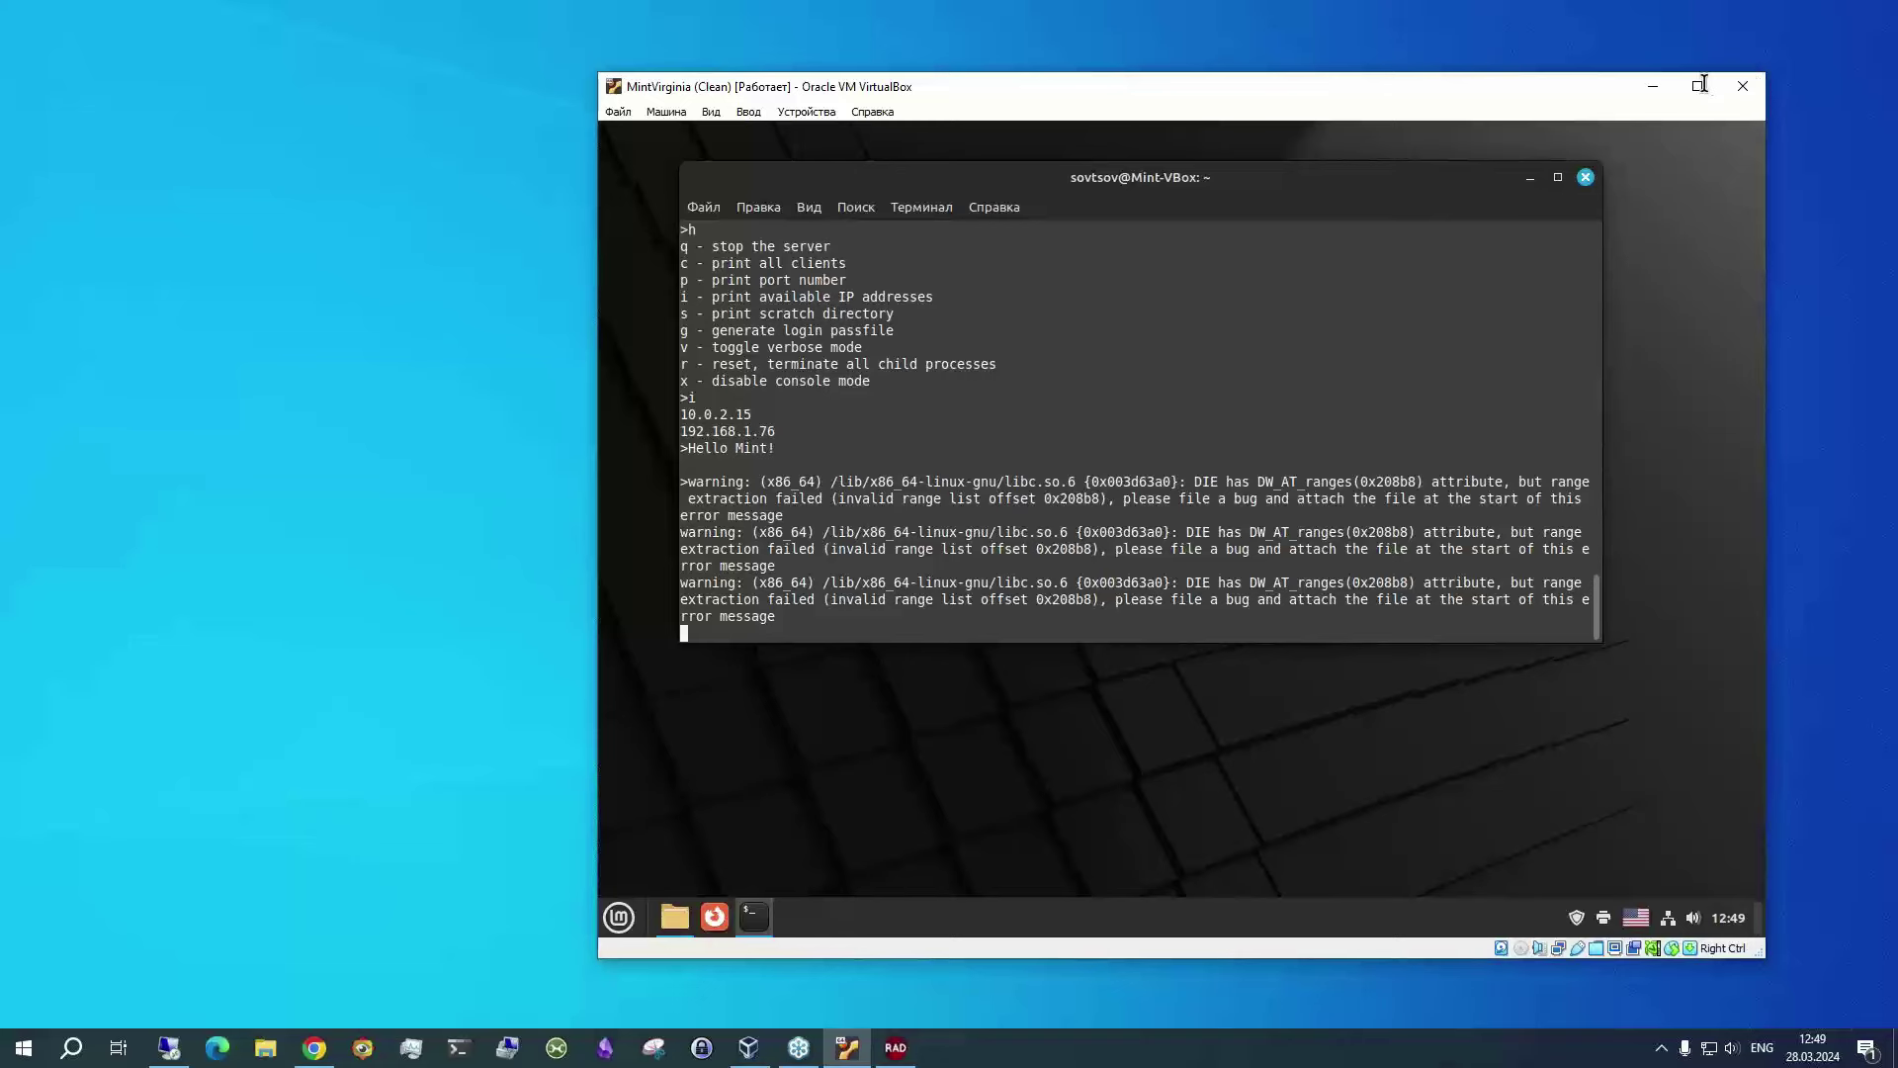
click(893, 1053)
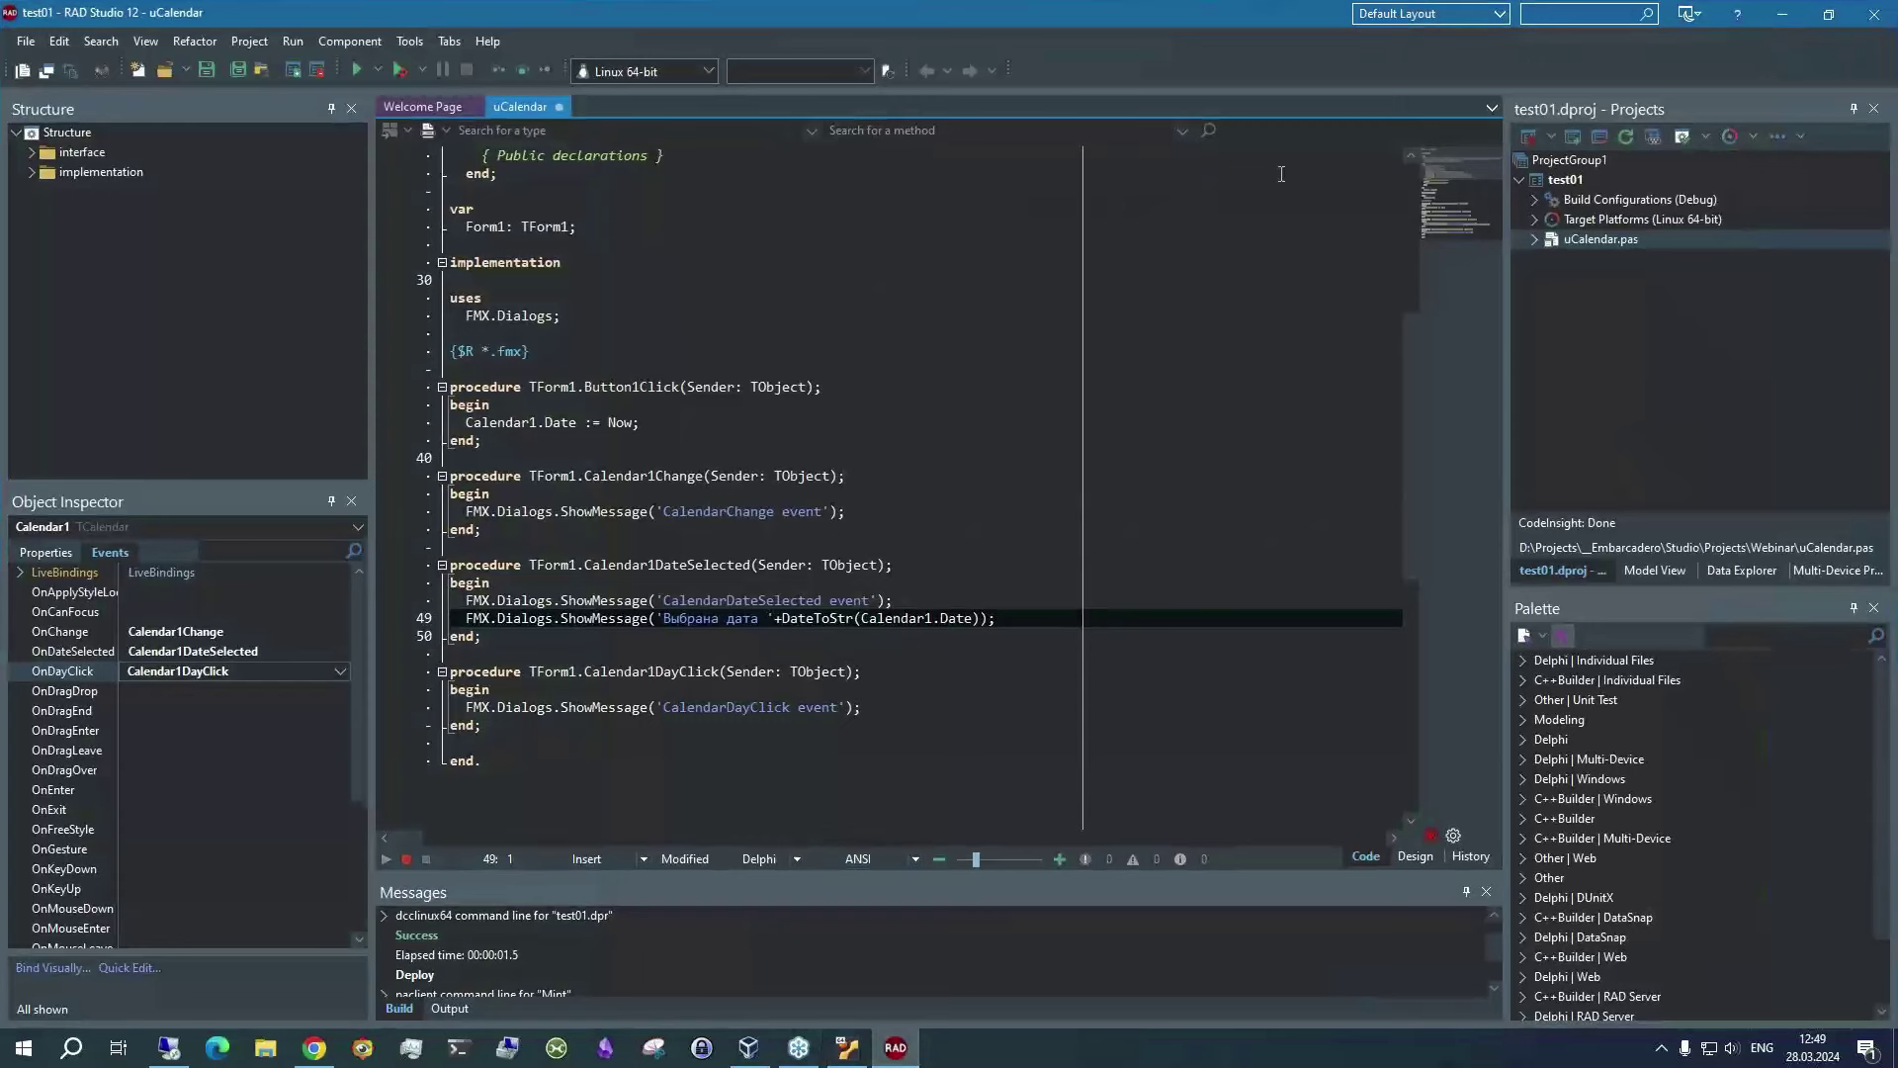
click(1875, 14)
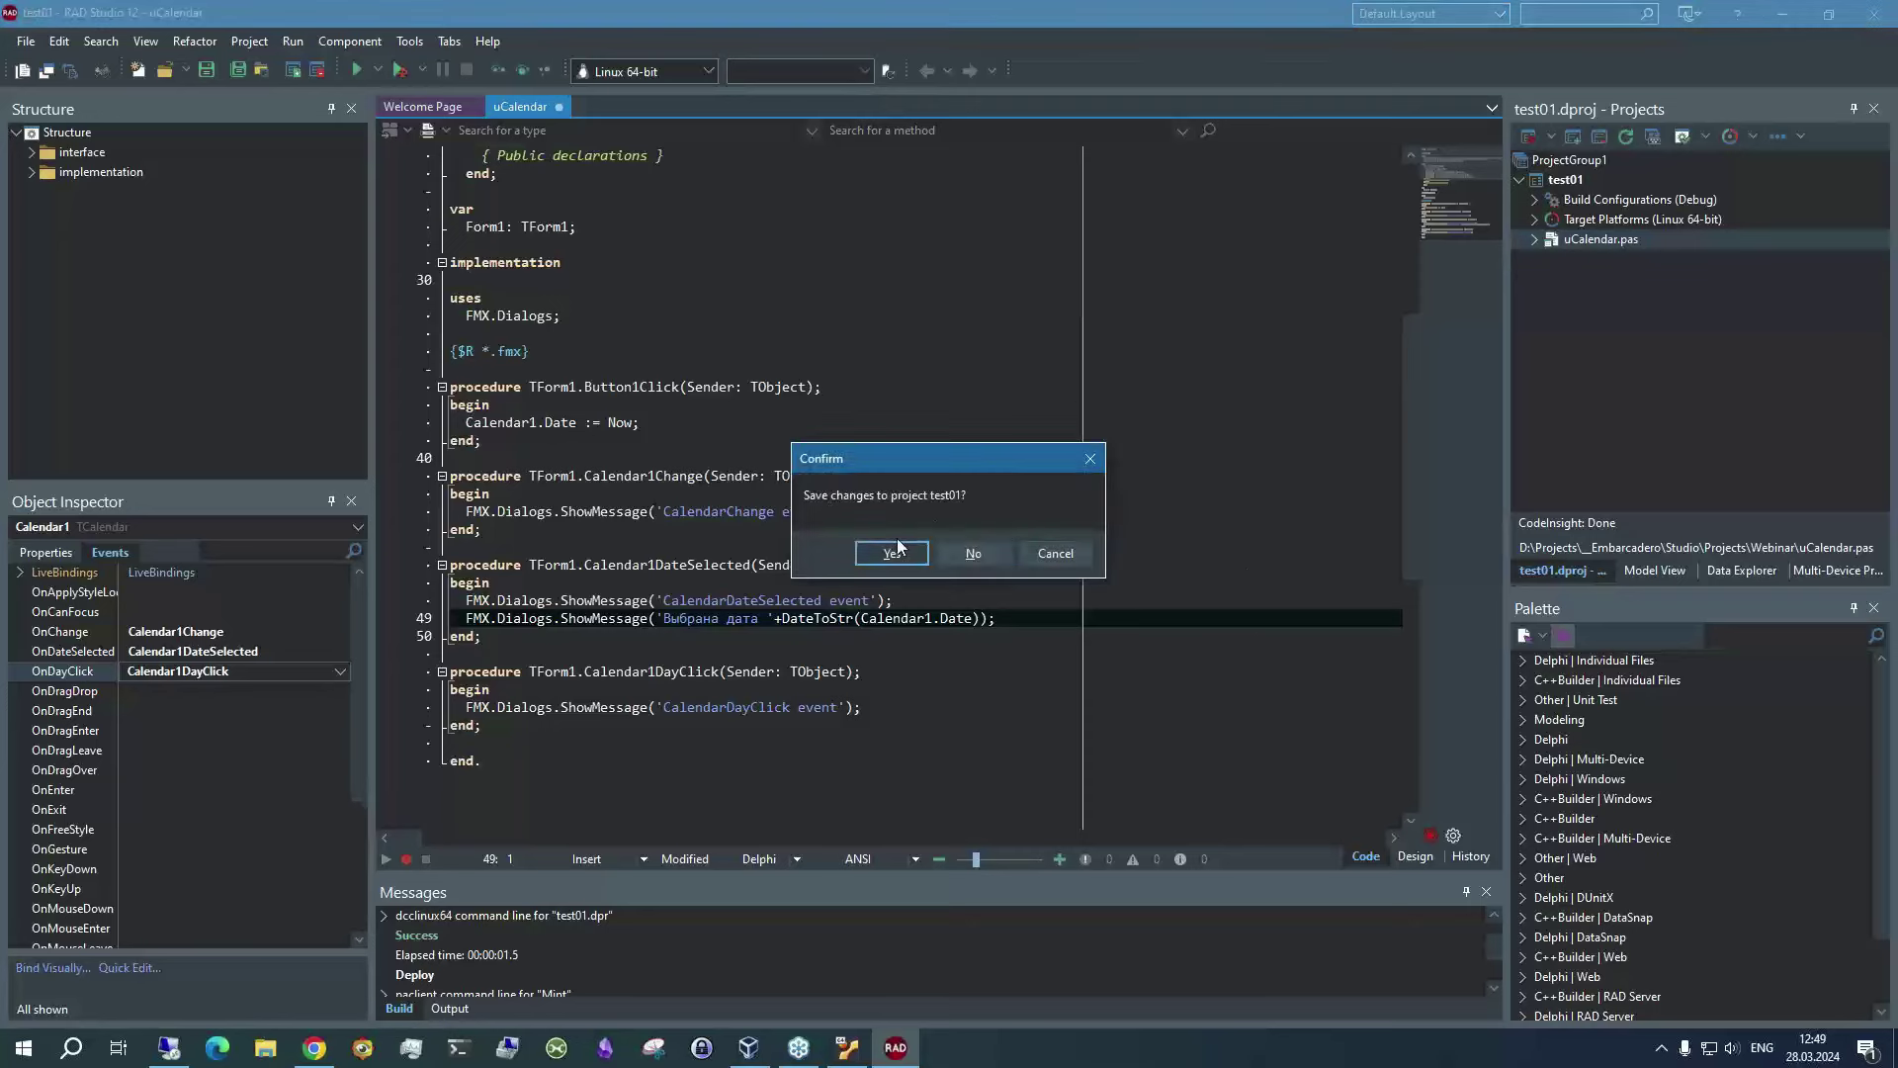
click(978, 561)
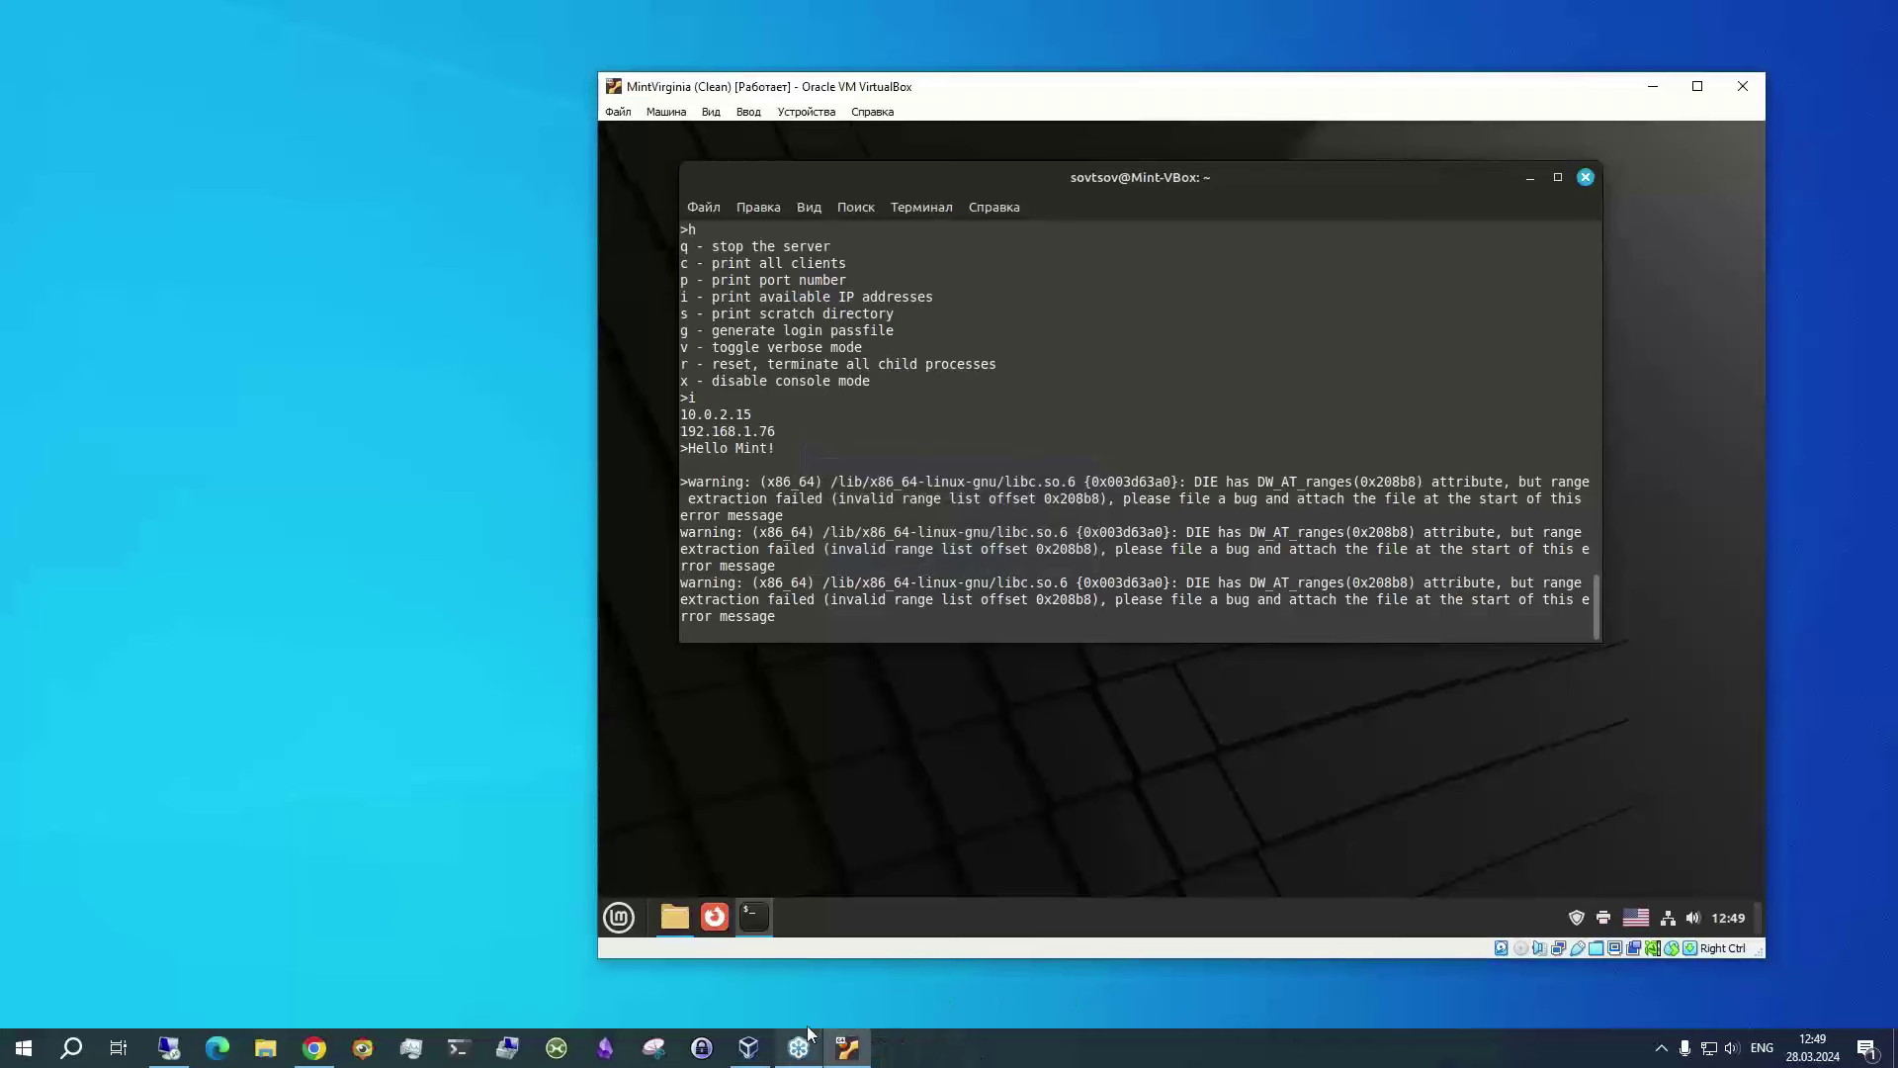
Stop the Platform Assistant Server on the Mint machine with the q command and minimize its terminal
mouse_move(801, 1046)
text(q)
key(Return)
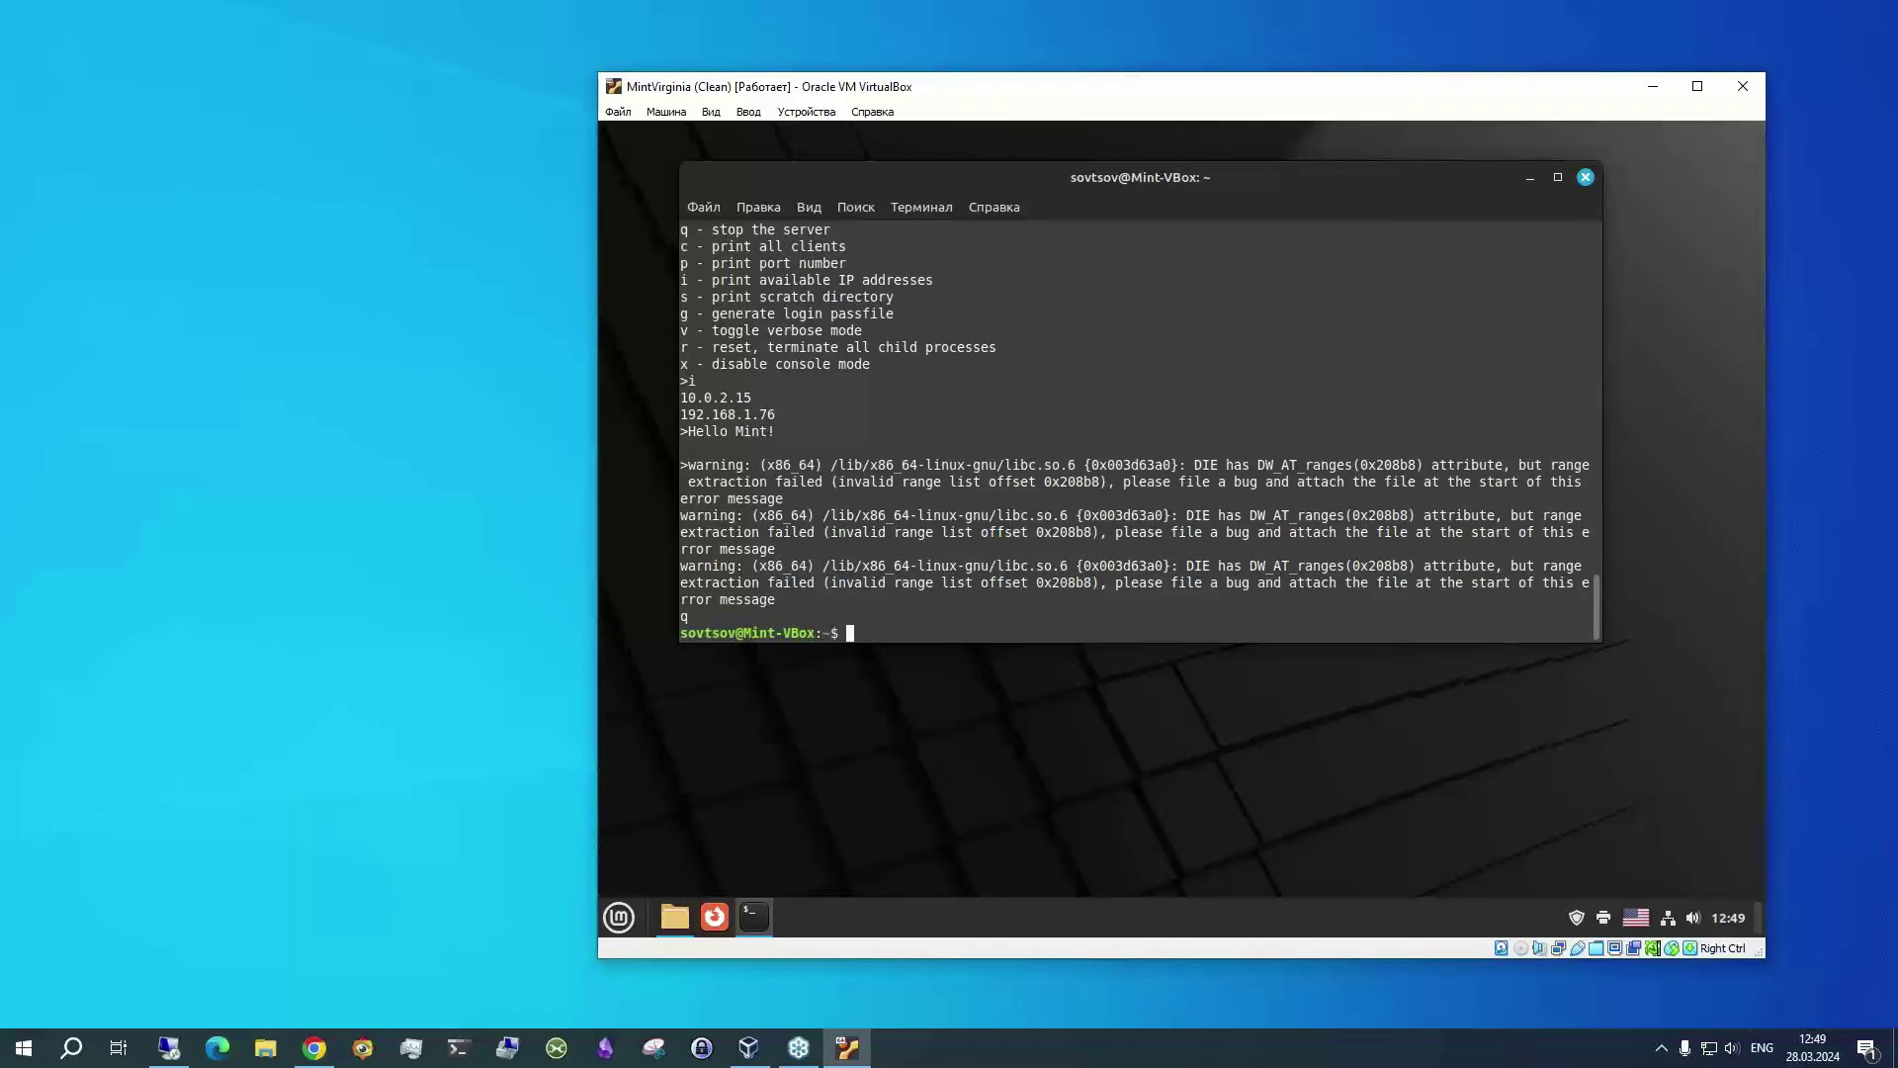
click(1531, 177)
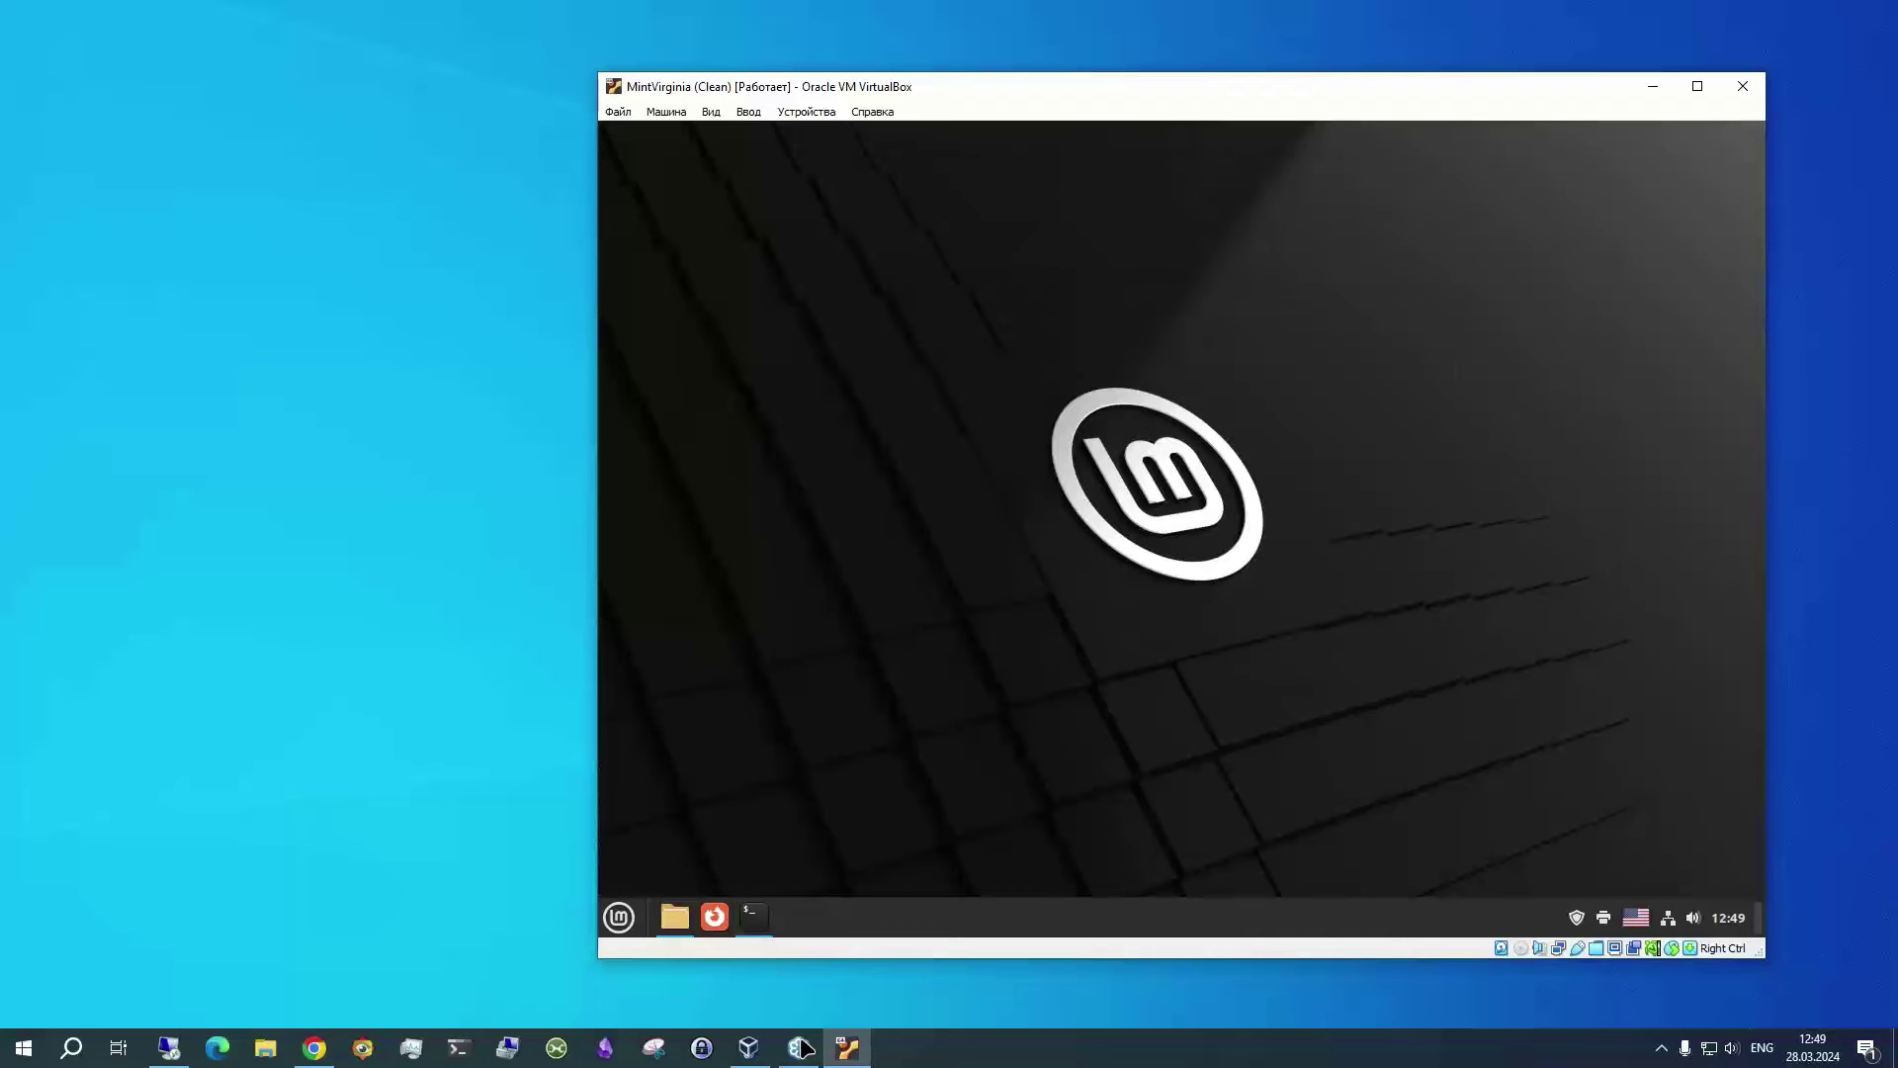
Run RandomPicker from its folder among the deployed projects in the Mint home directory, spin once and close the program
click(675, 916)
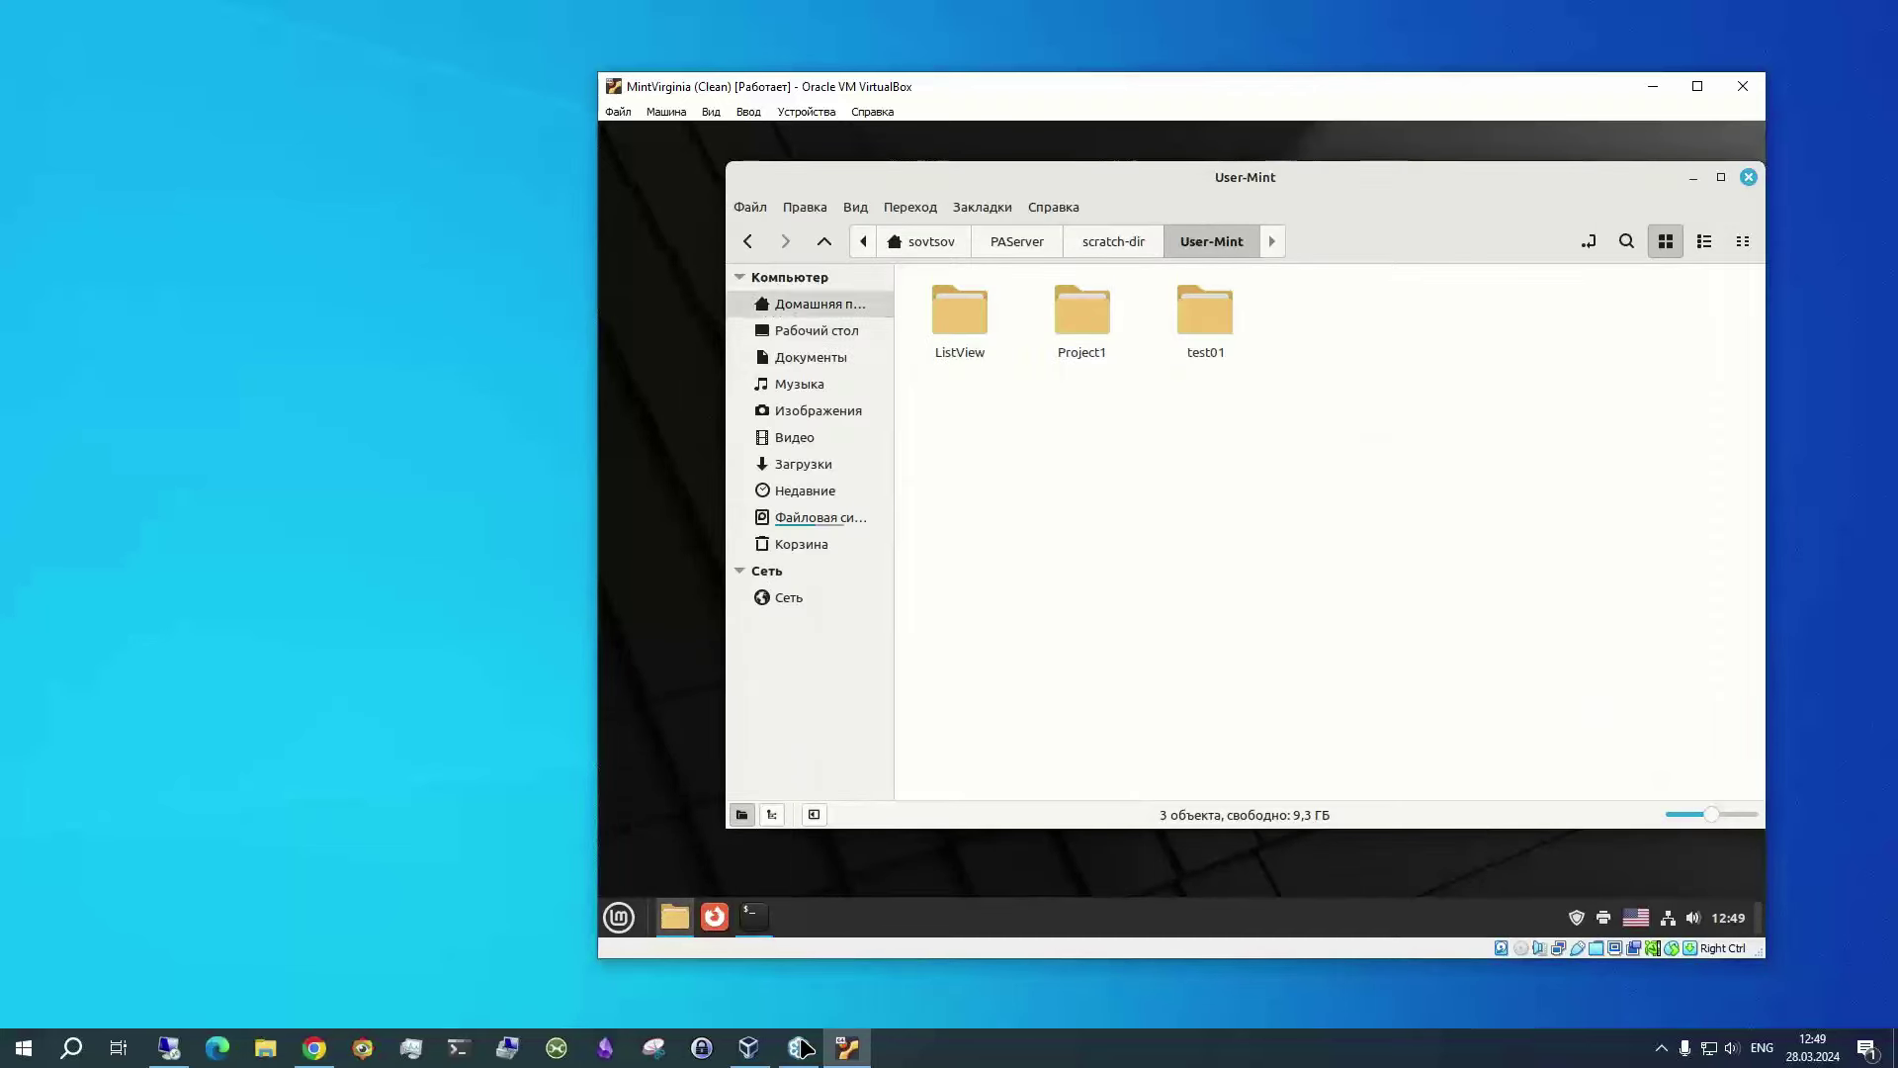
click(820, 304)
double_click(1327, 314)
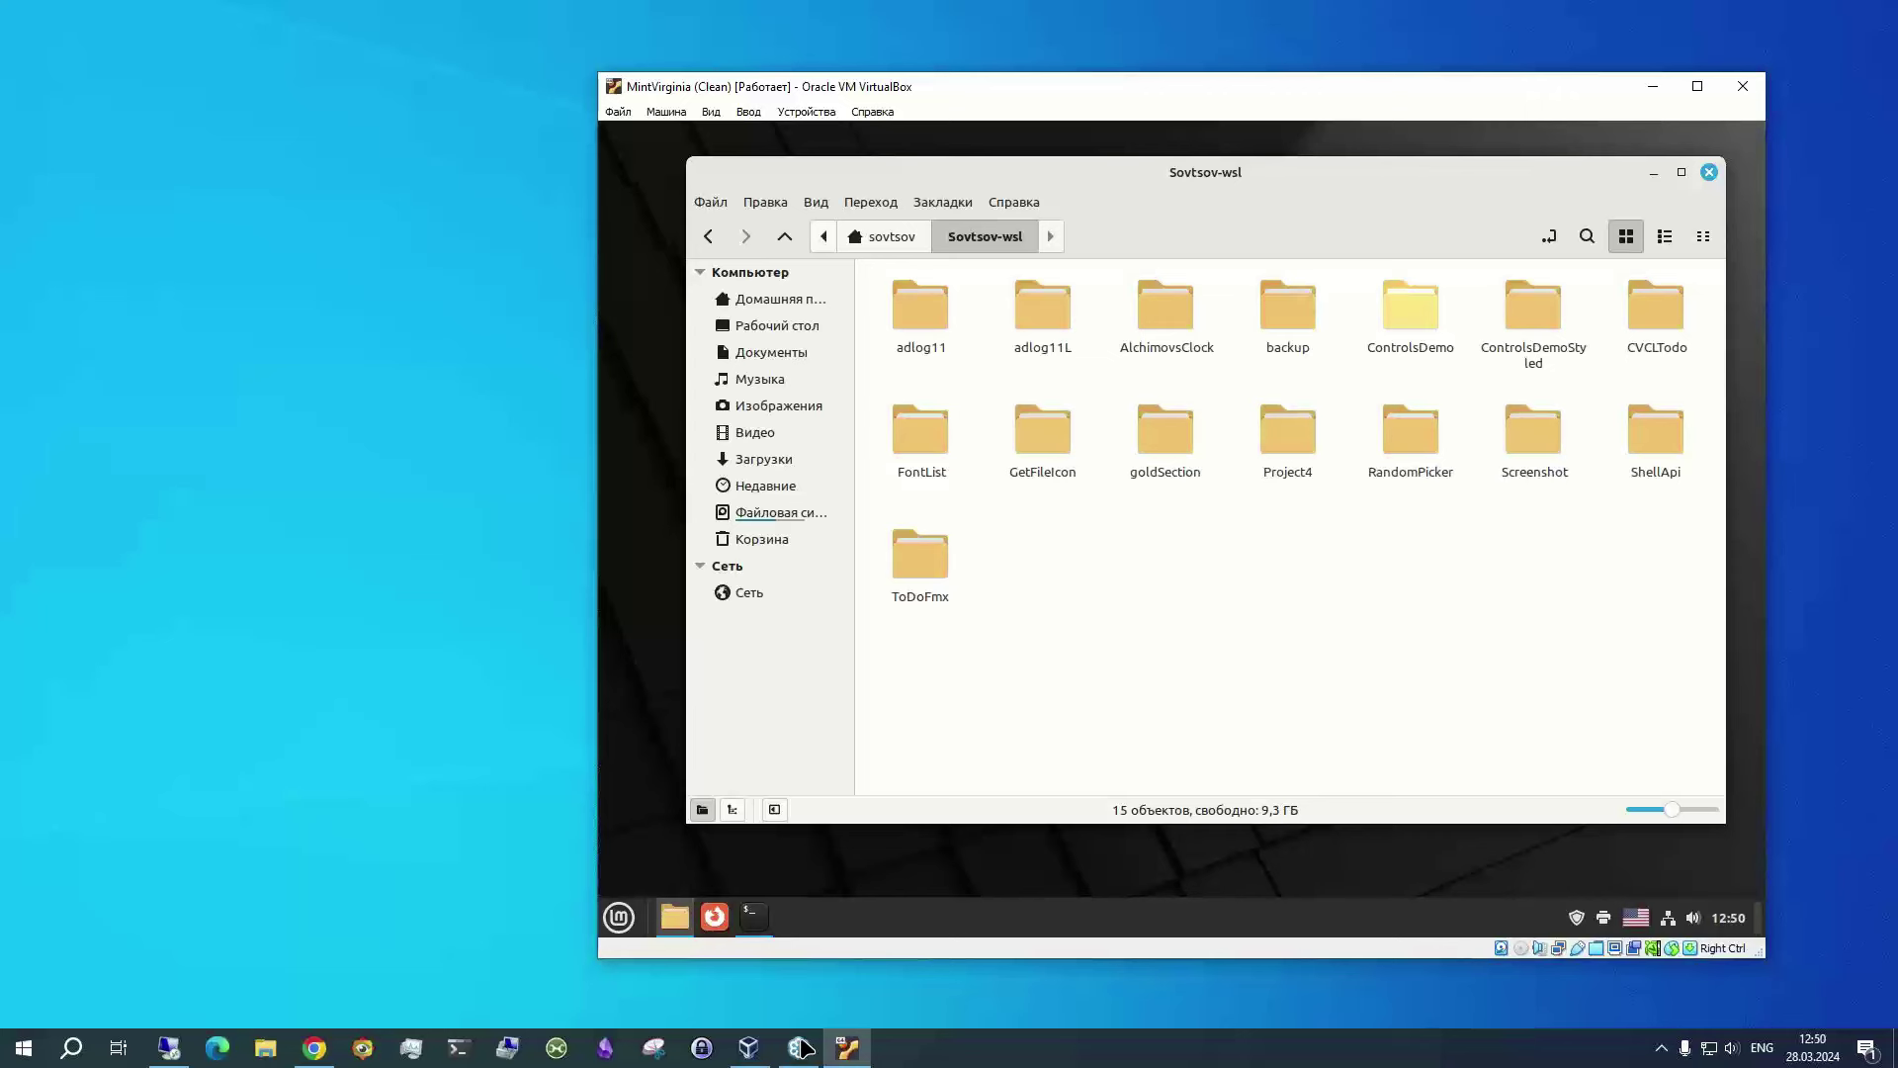
double_click(1411, 431)
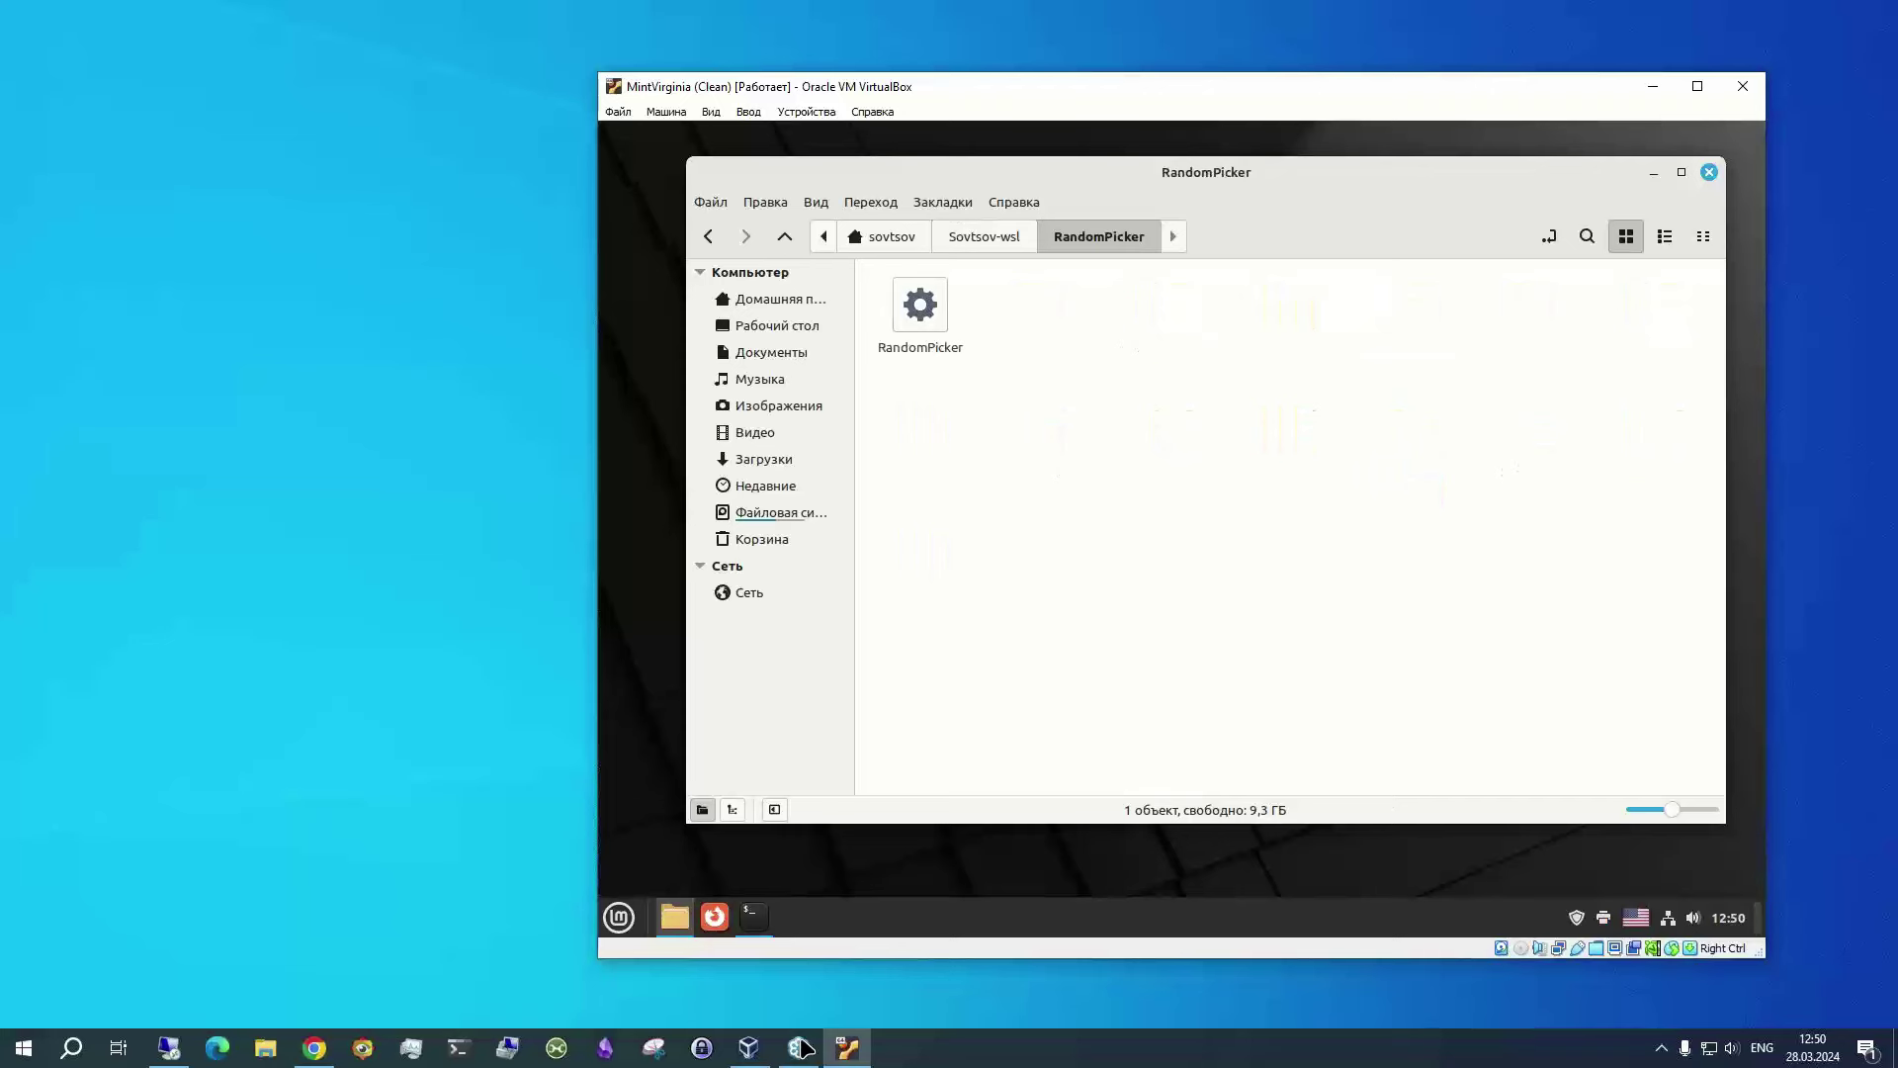
click(916, 306)
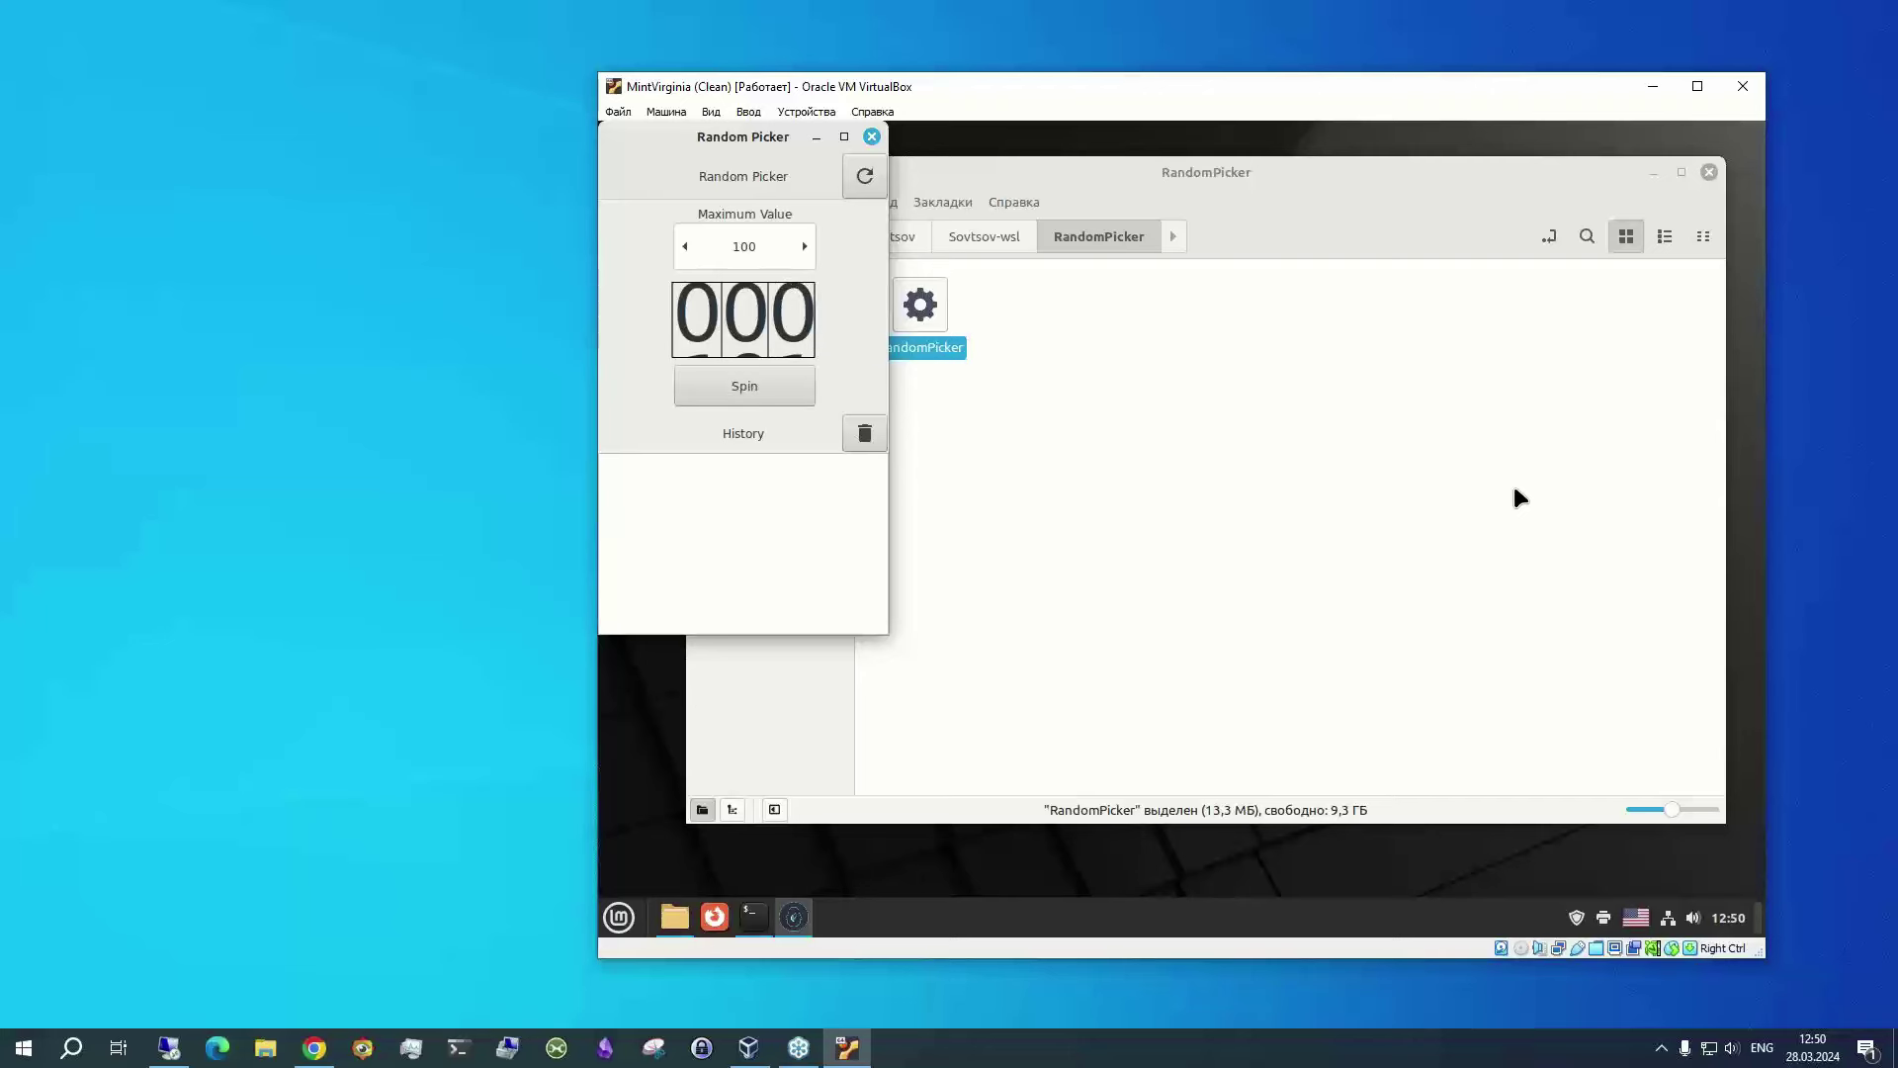
key(space)
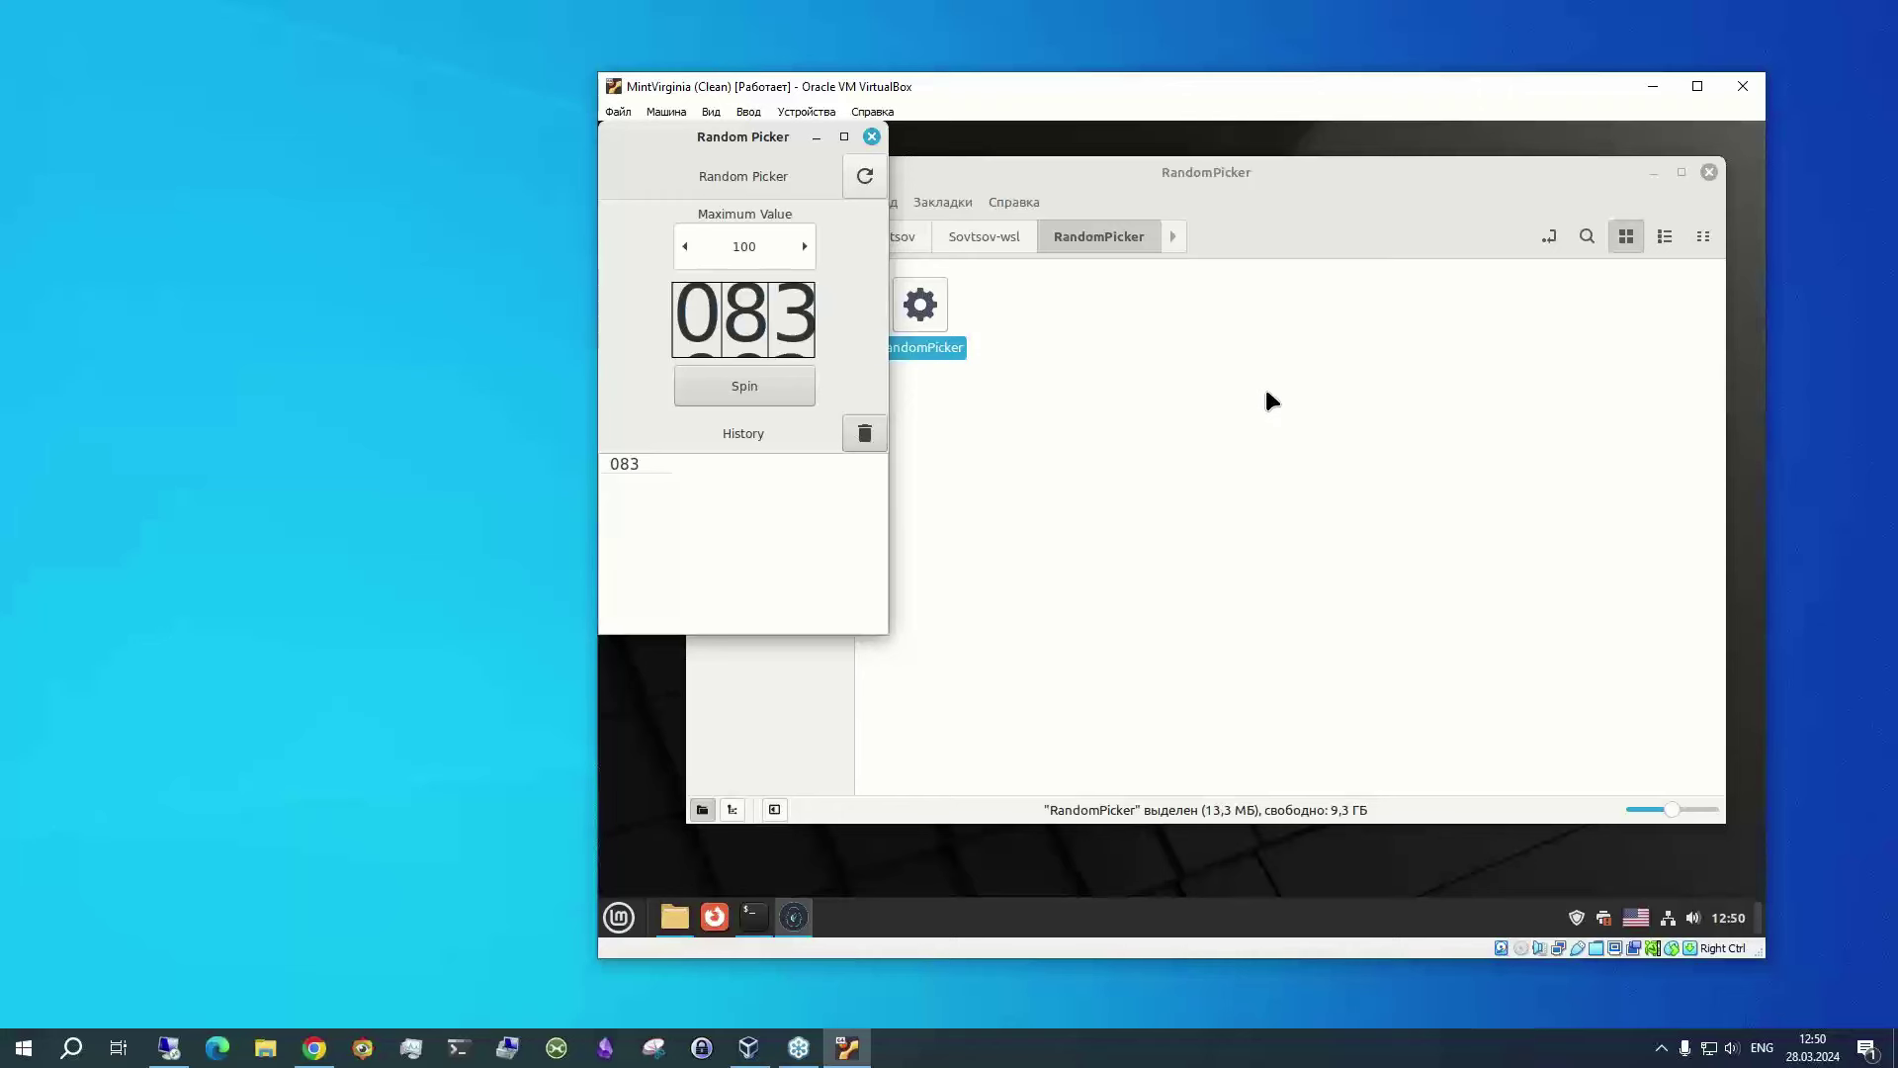
key(alt+F4)
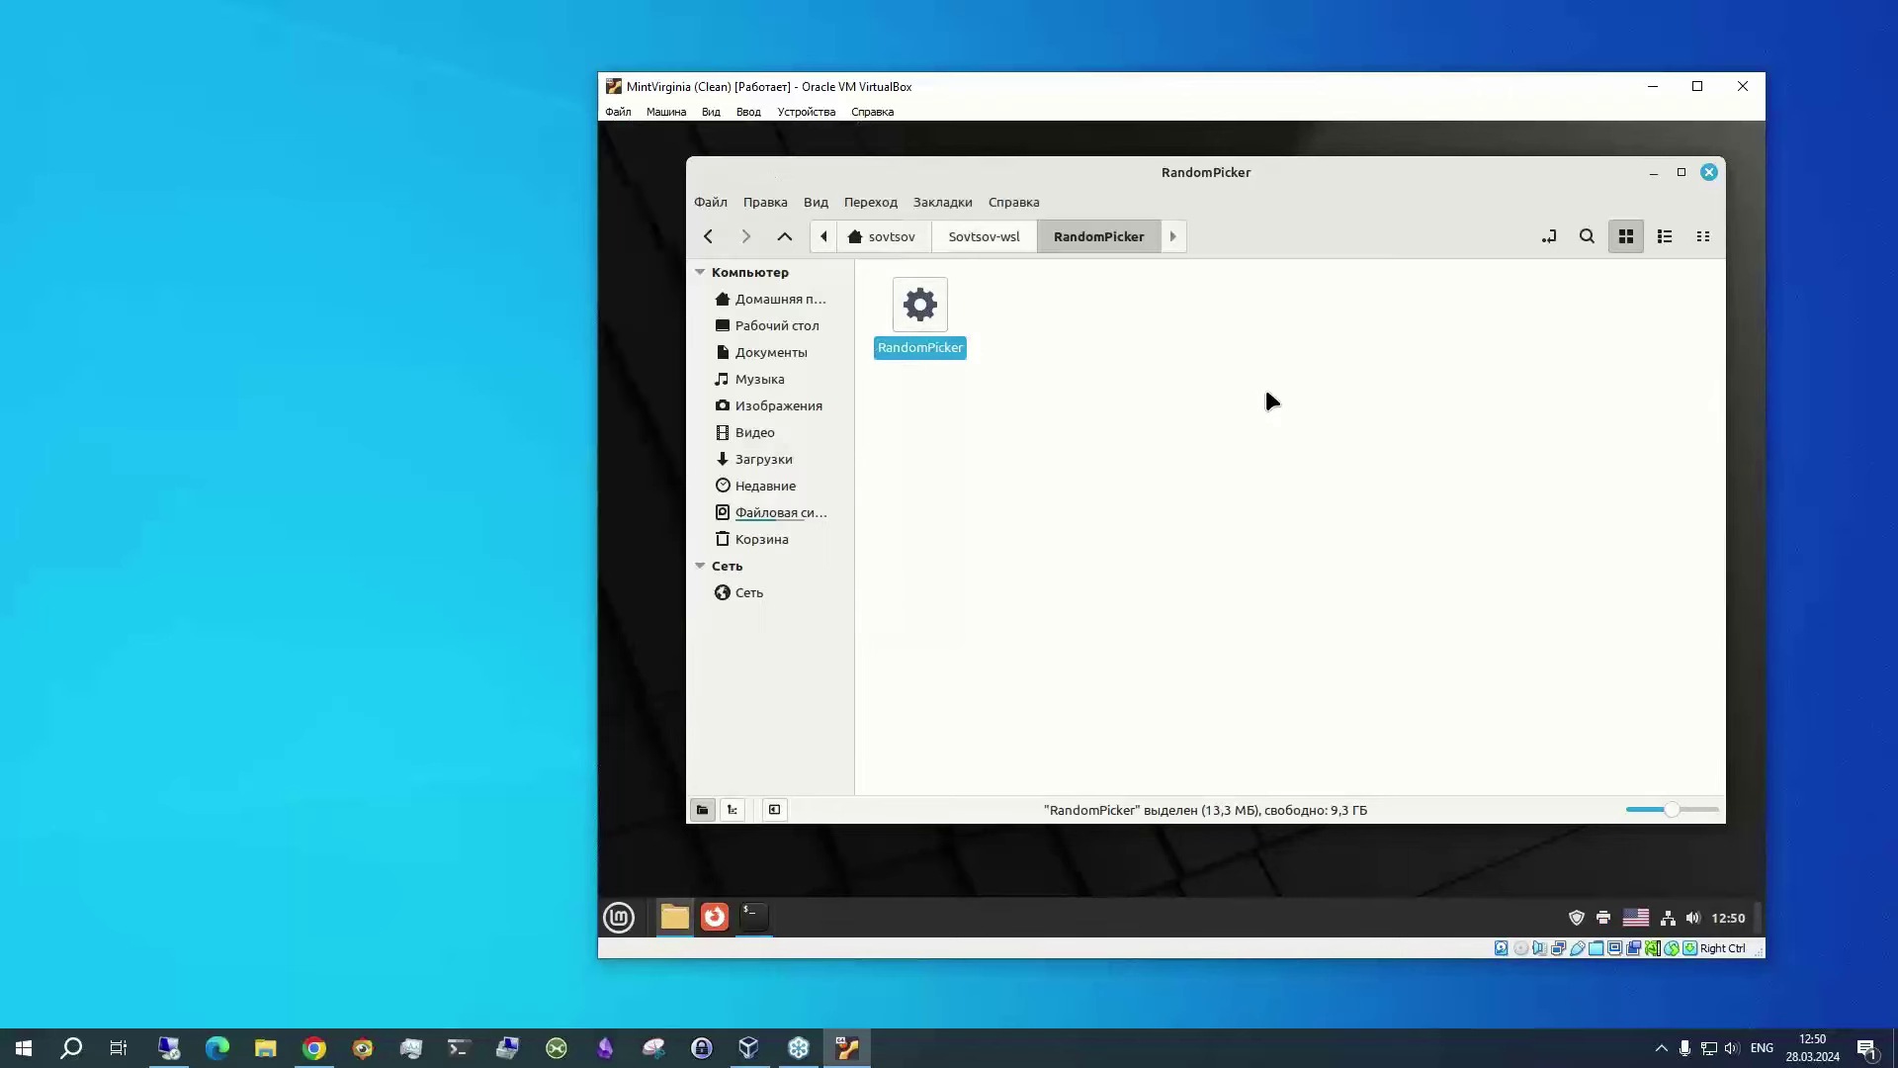
Run goldSection from its project folder, draw with Линии, Квадраты and Круги enabled and Спираль disabled, and close the program
click(997, 241)
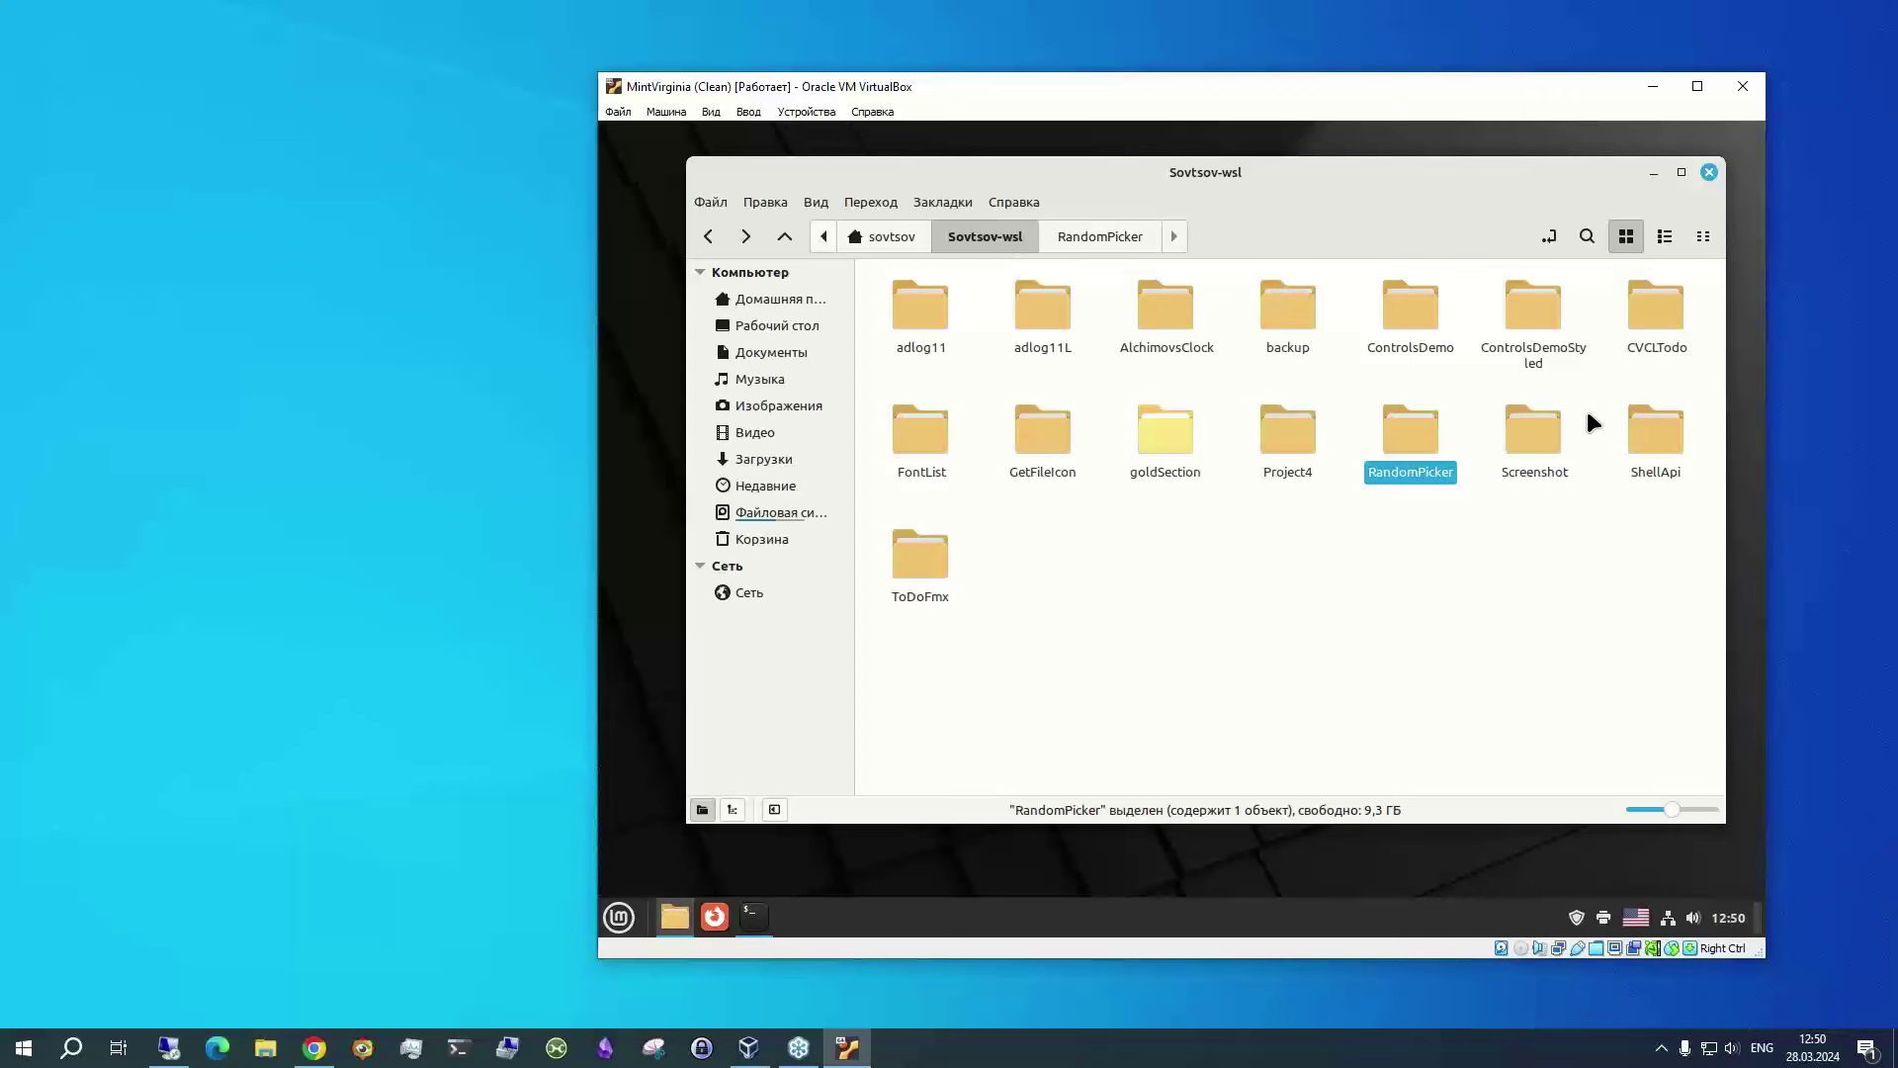
key(g)
key(Return)
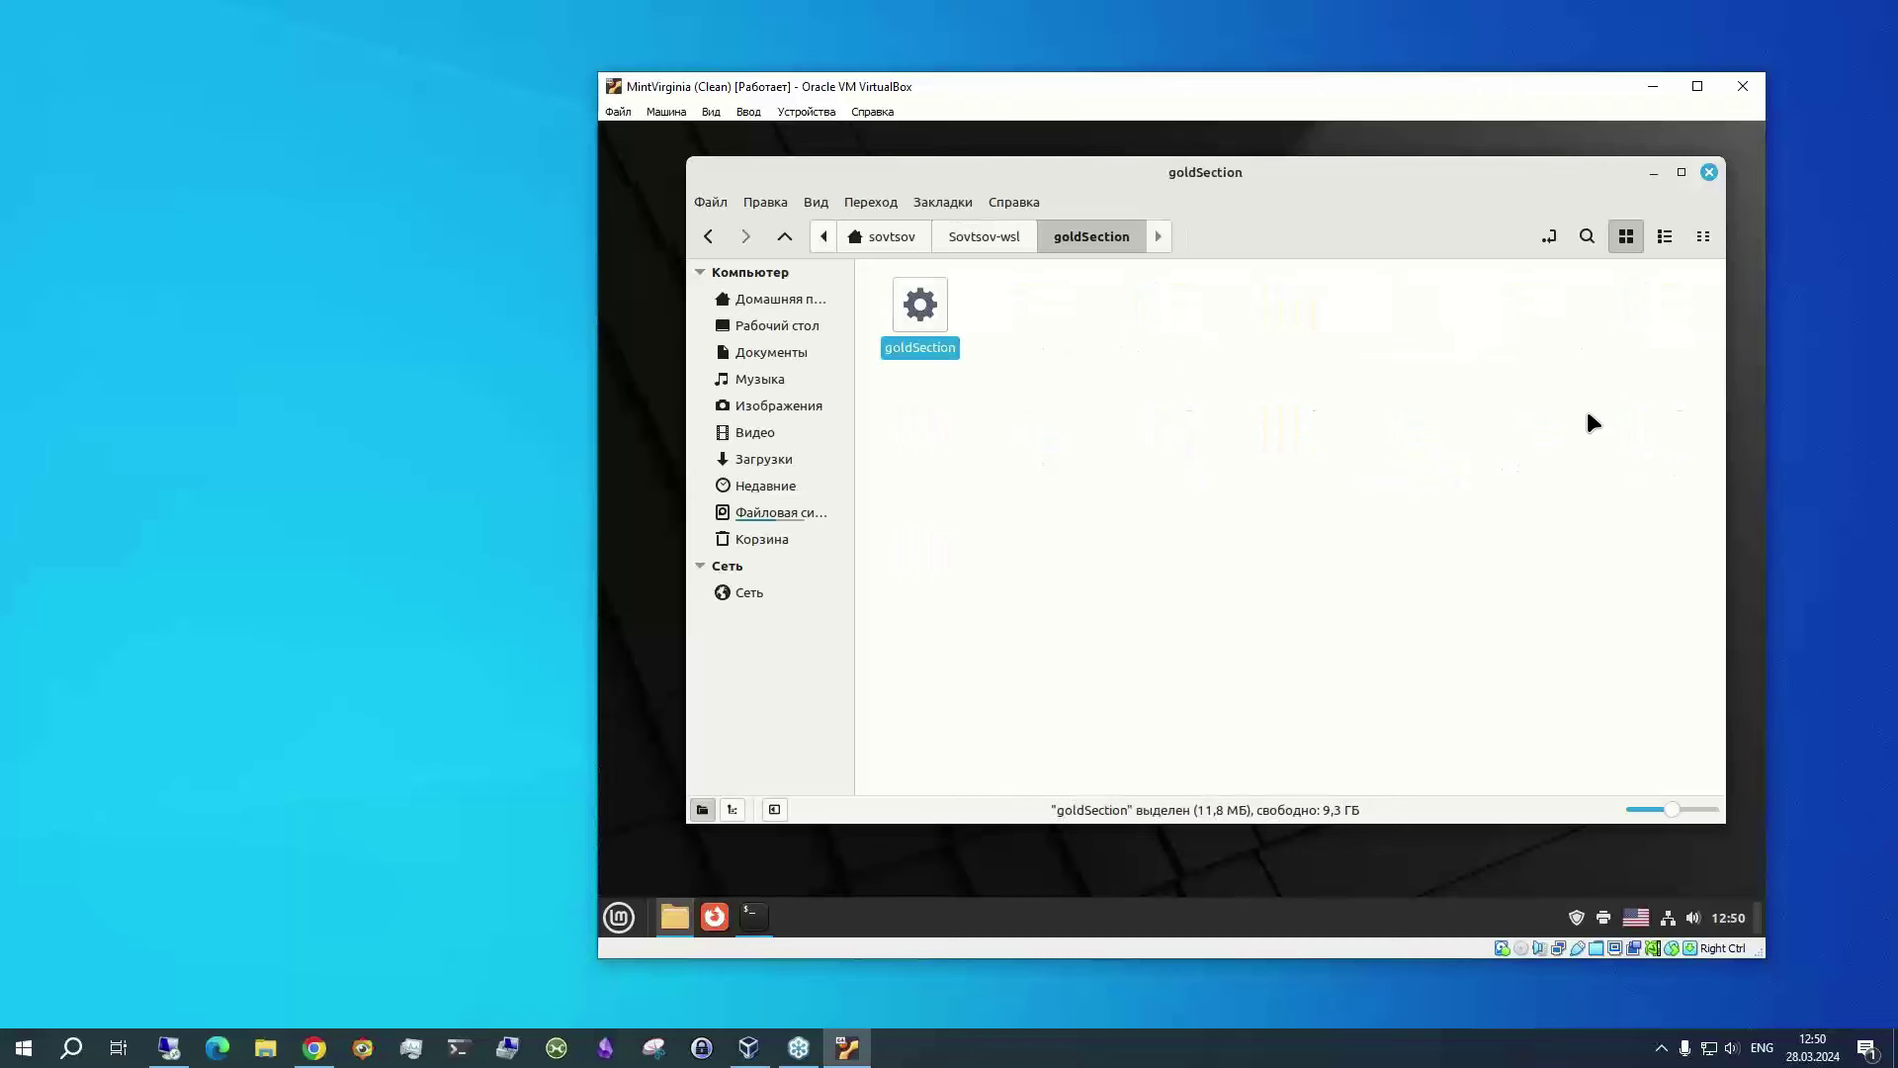
key(Return)
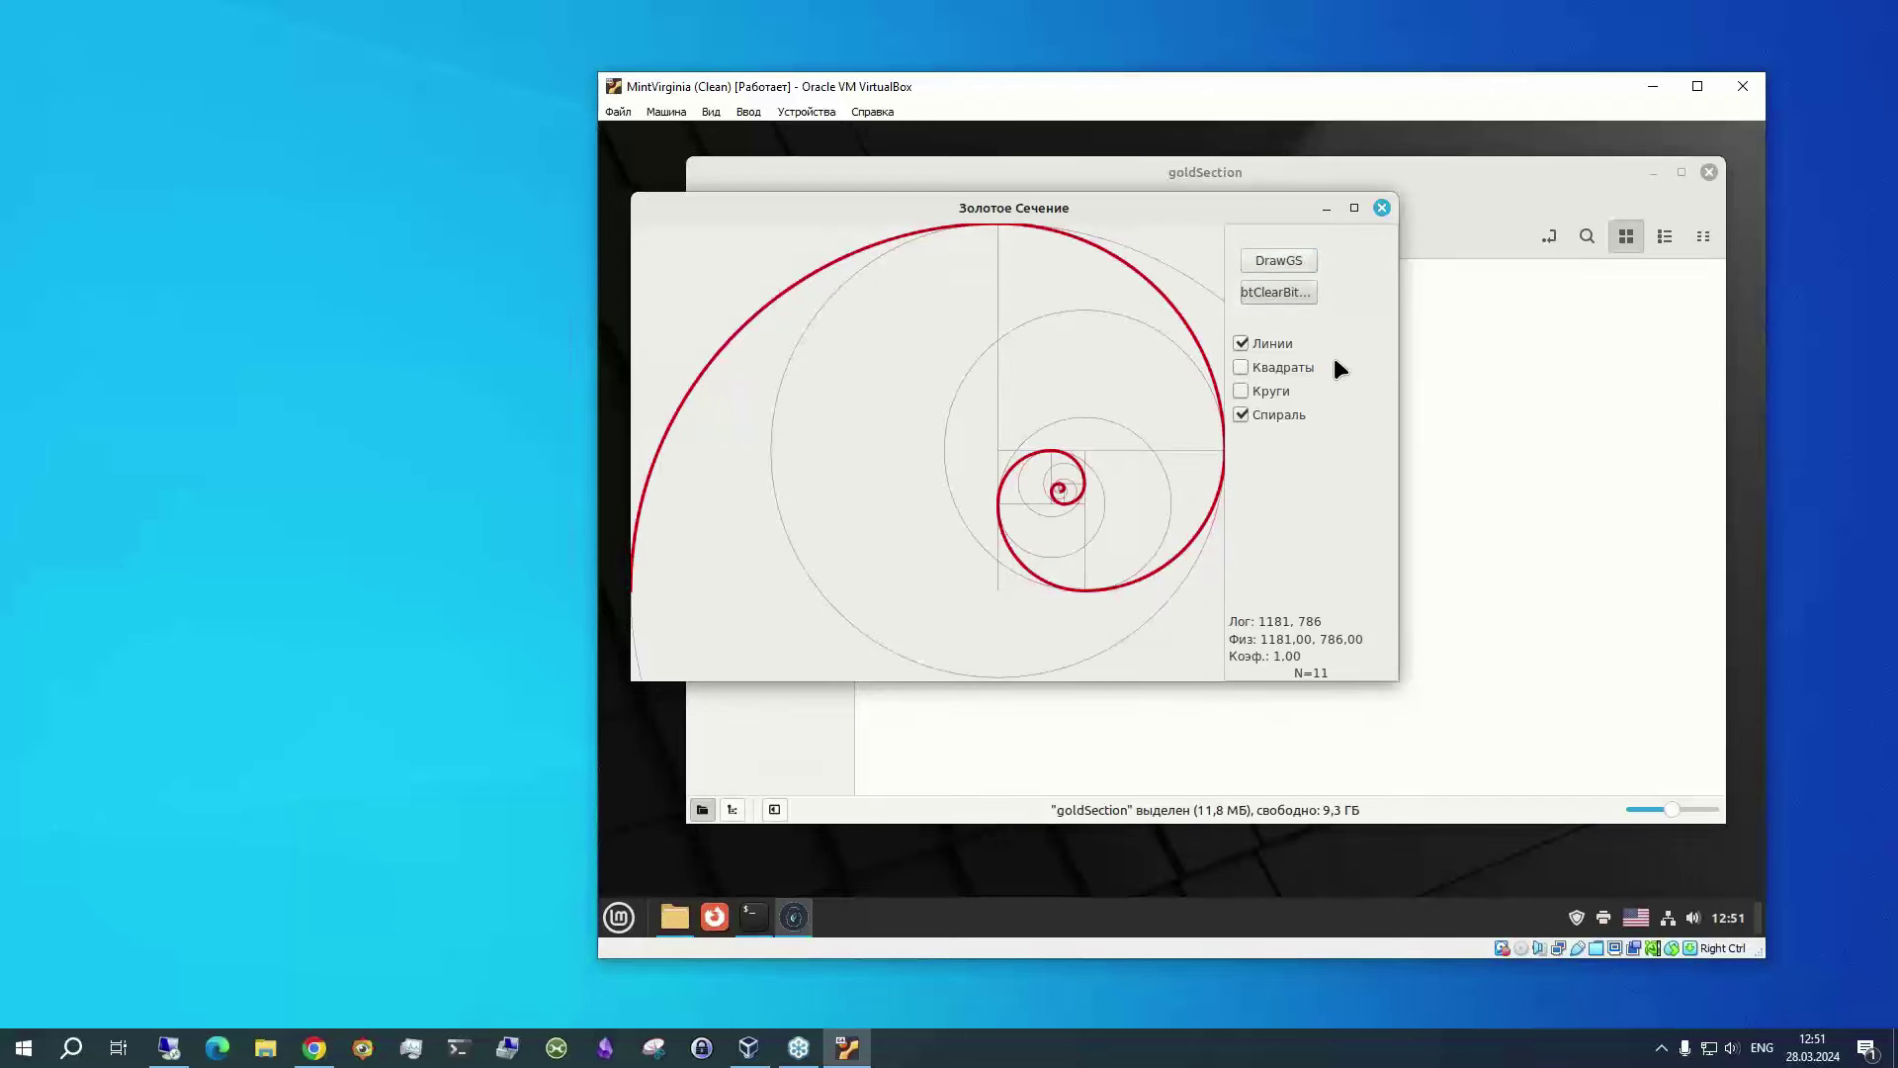
click(1271, 292)
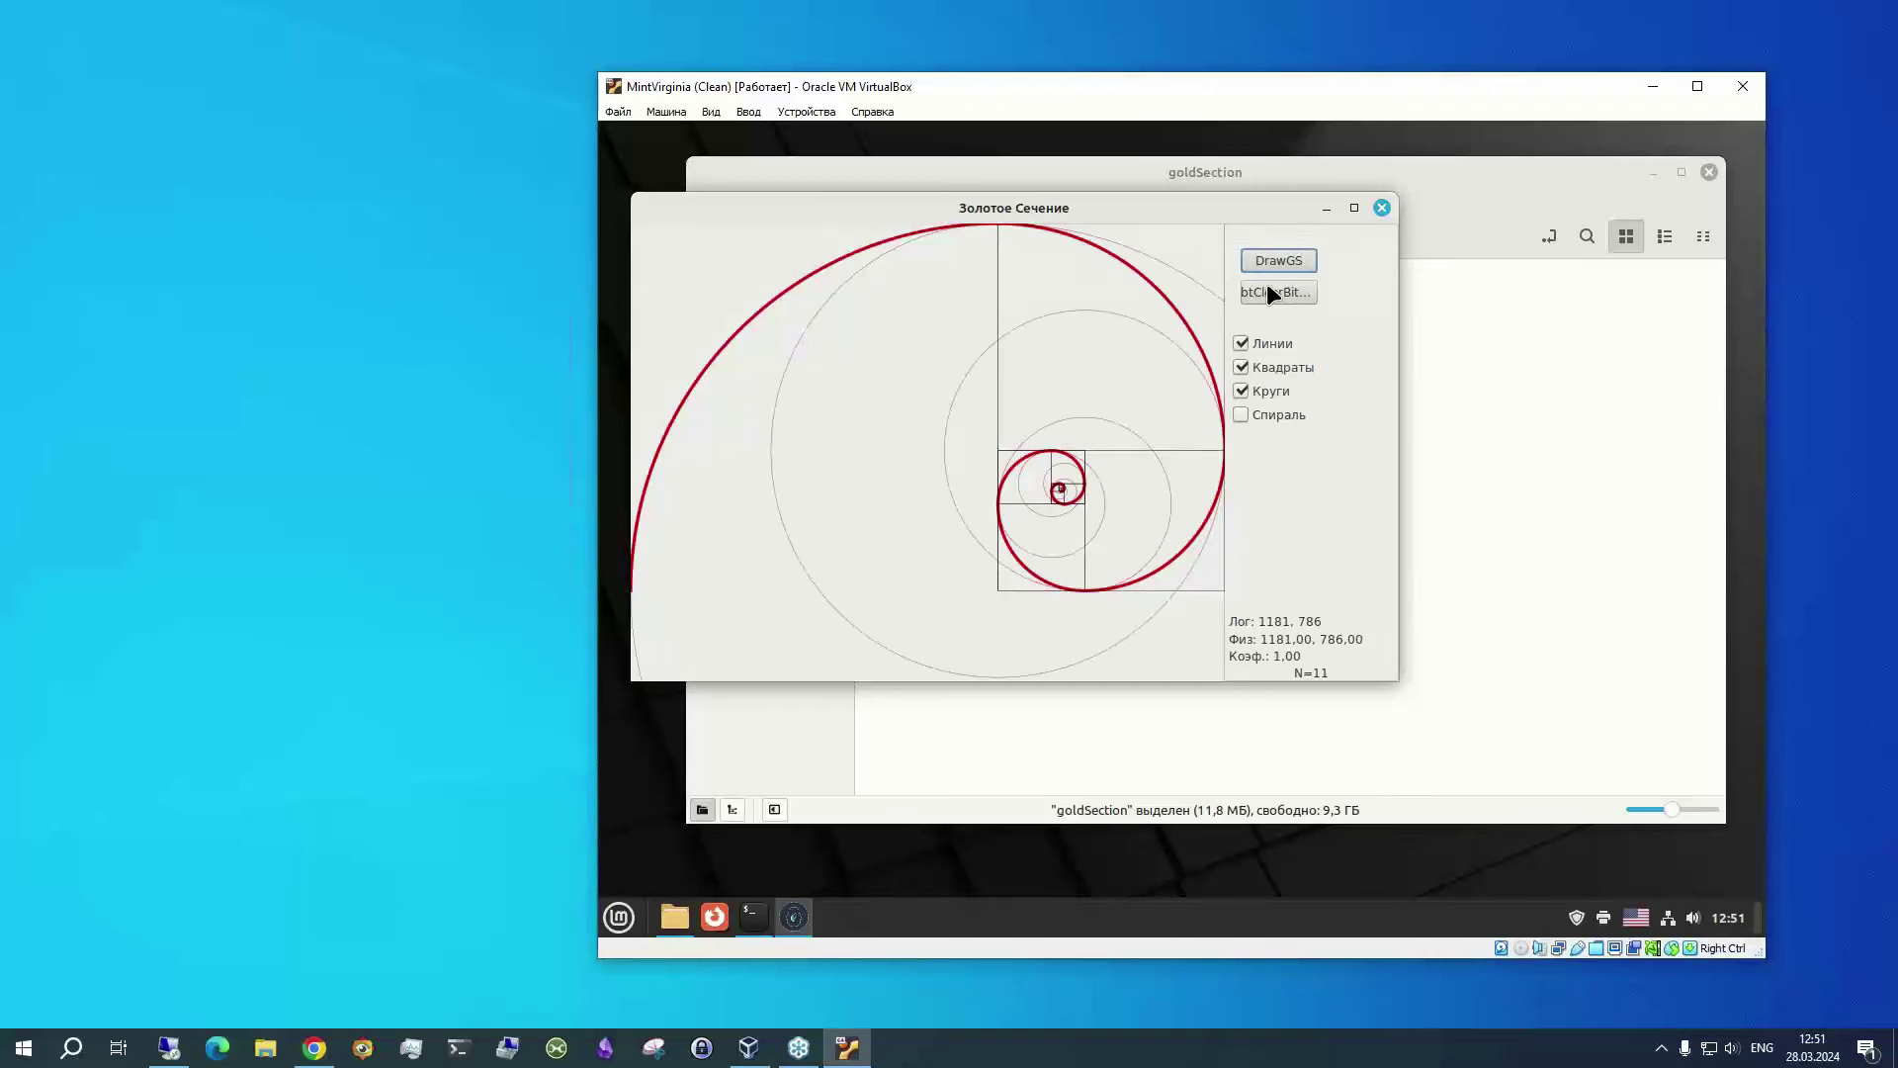
key(alt+F4)
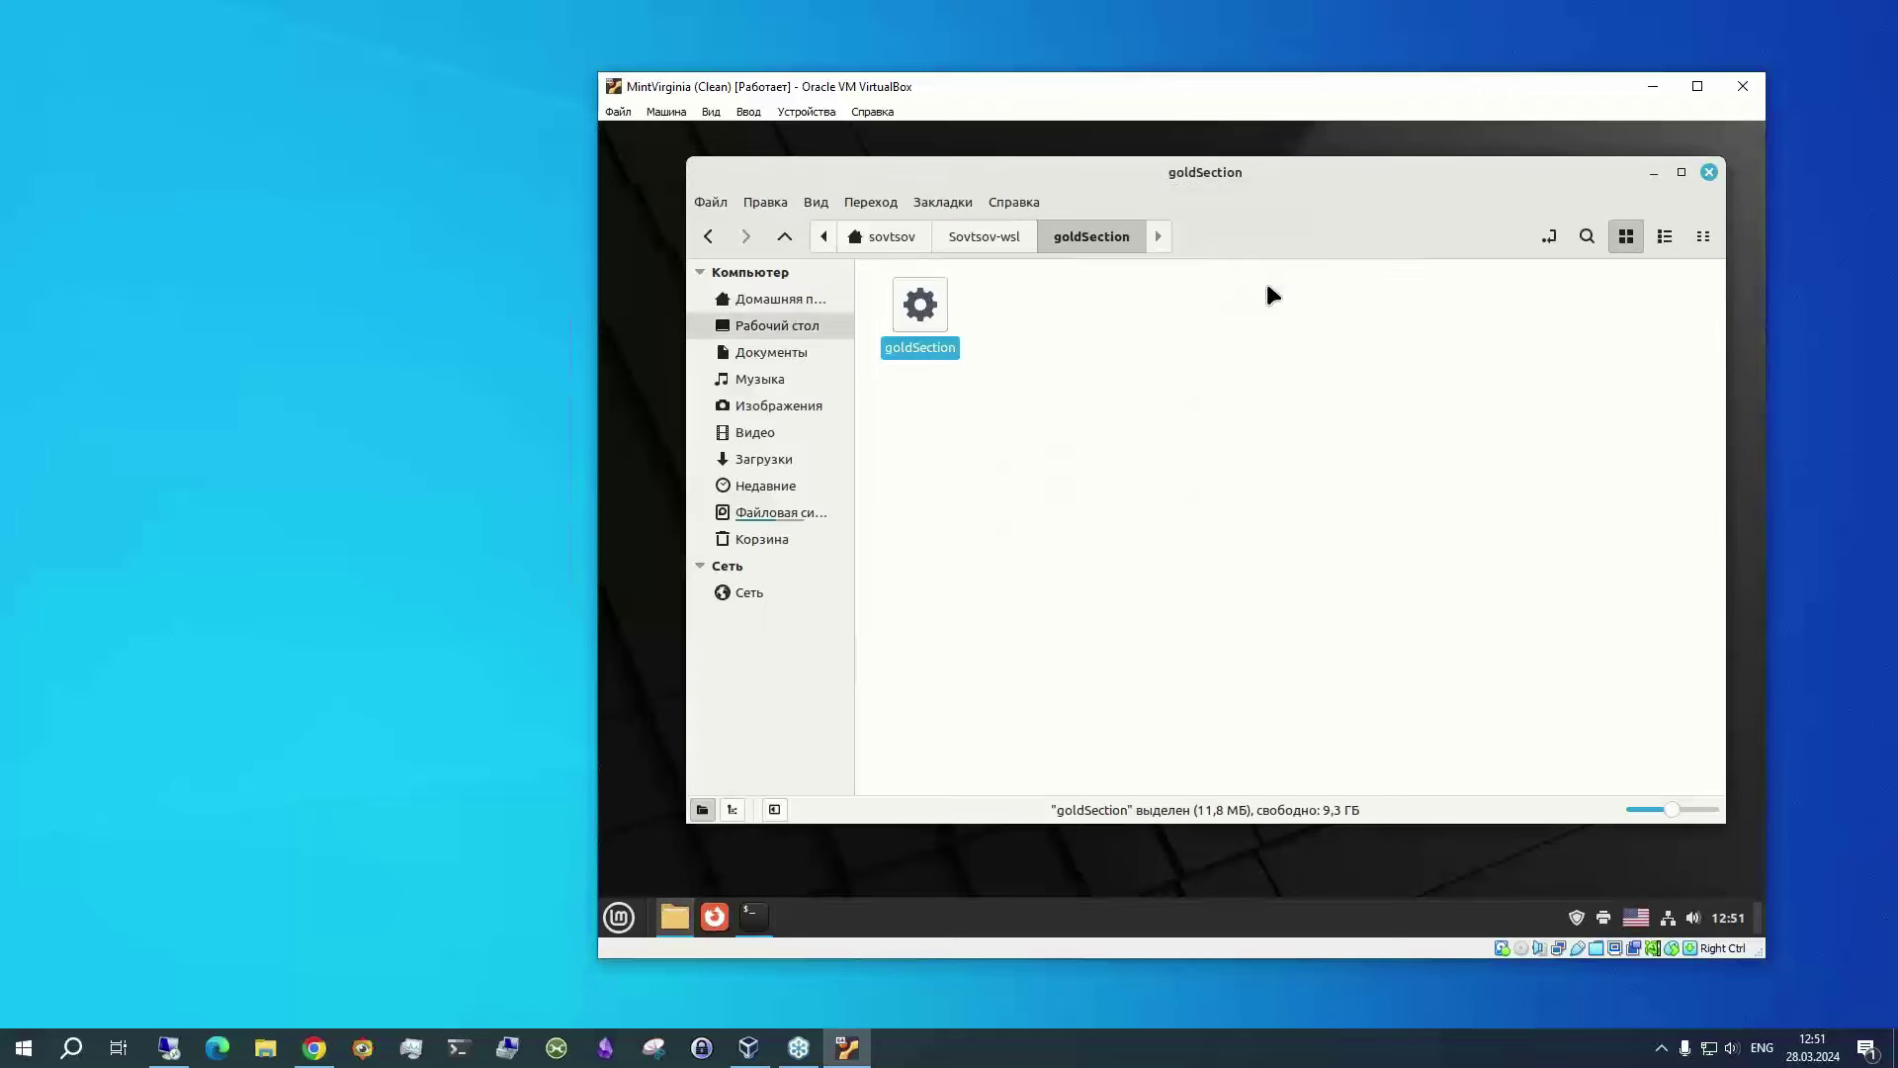
Look into the share folder in the home directory and return to the folder of deployed projects
key(Up)
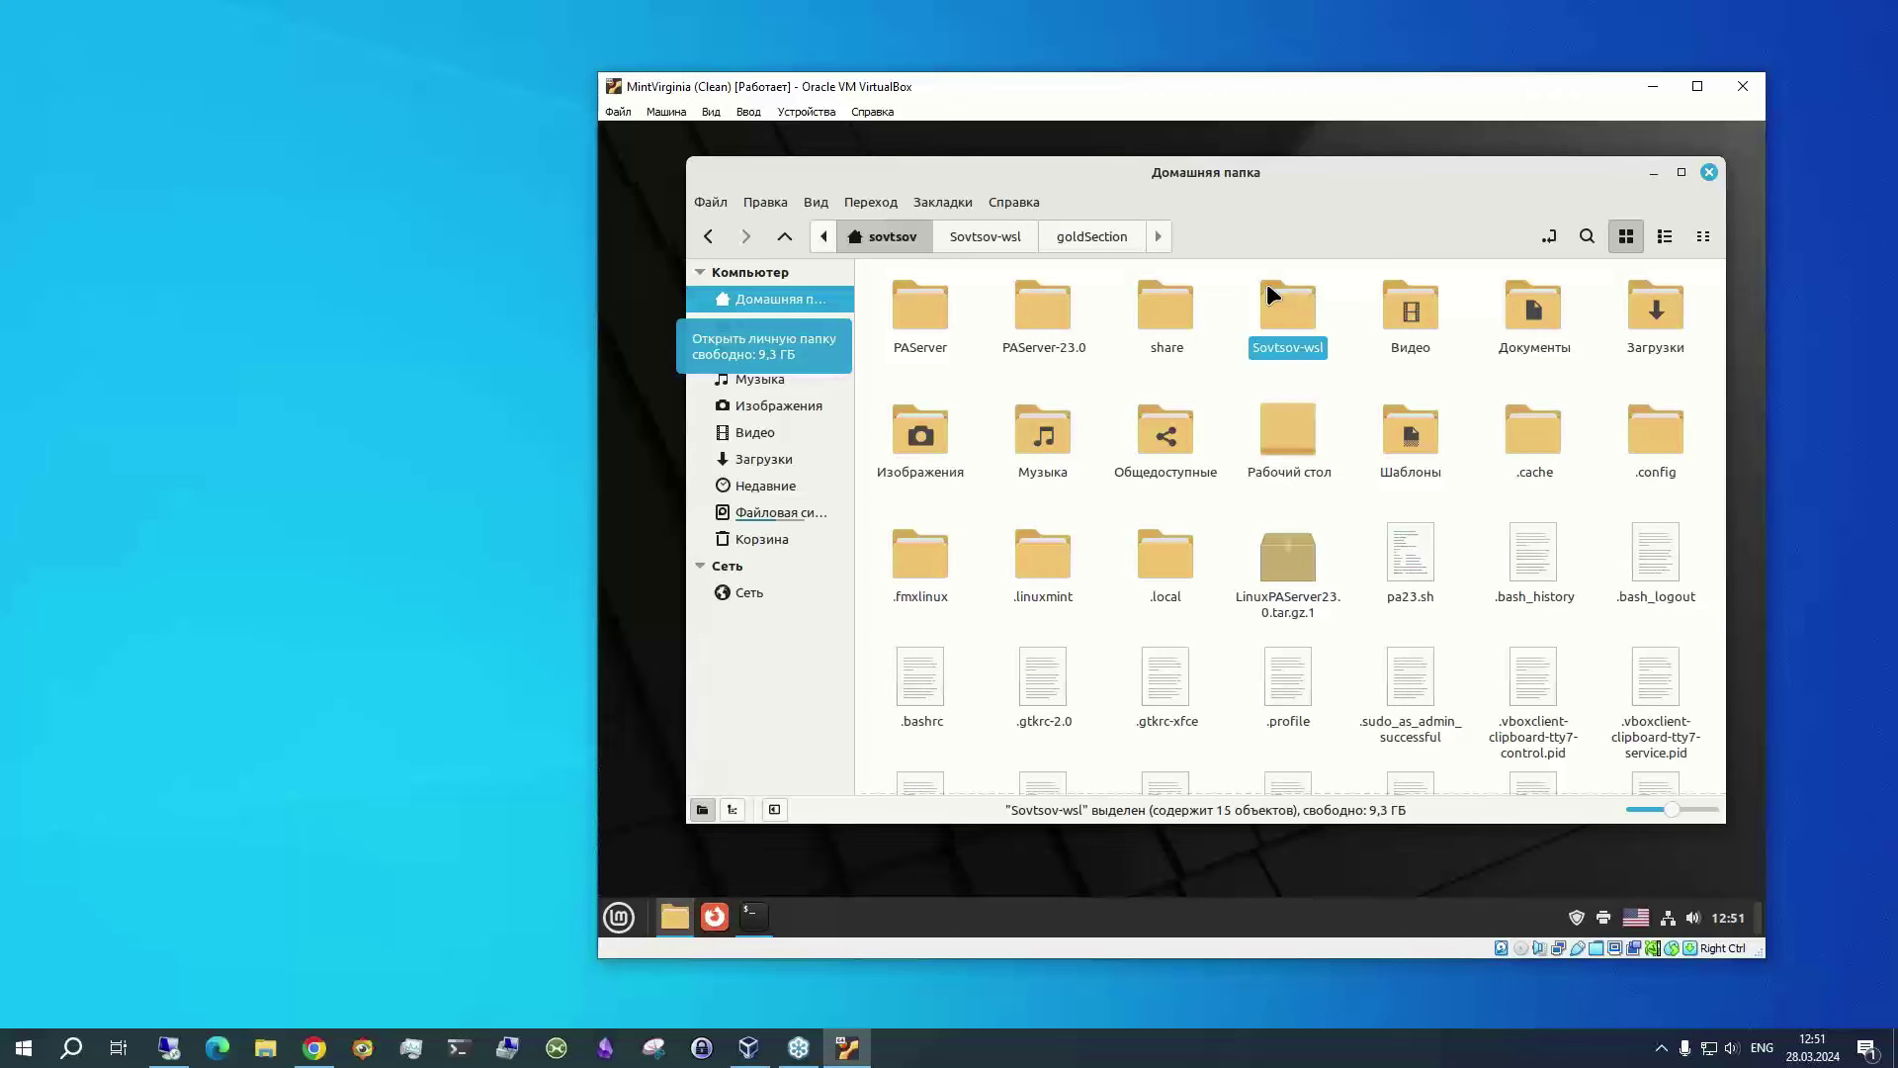
key(Left)
key(Return)
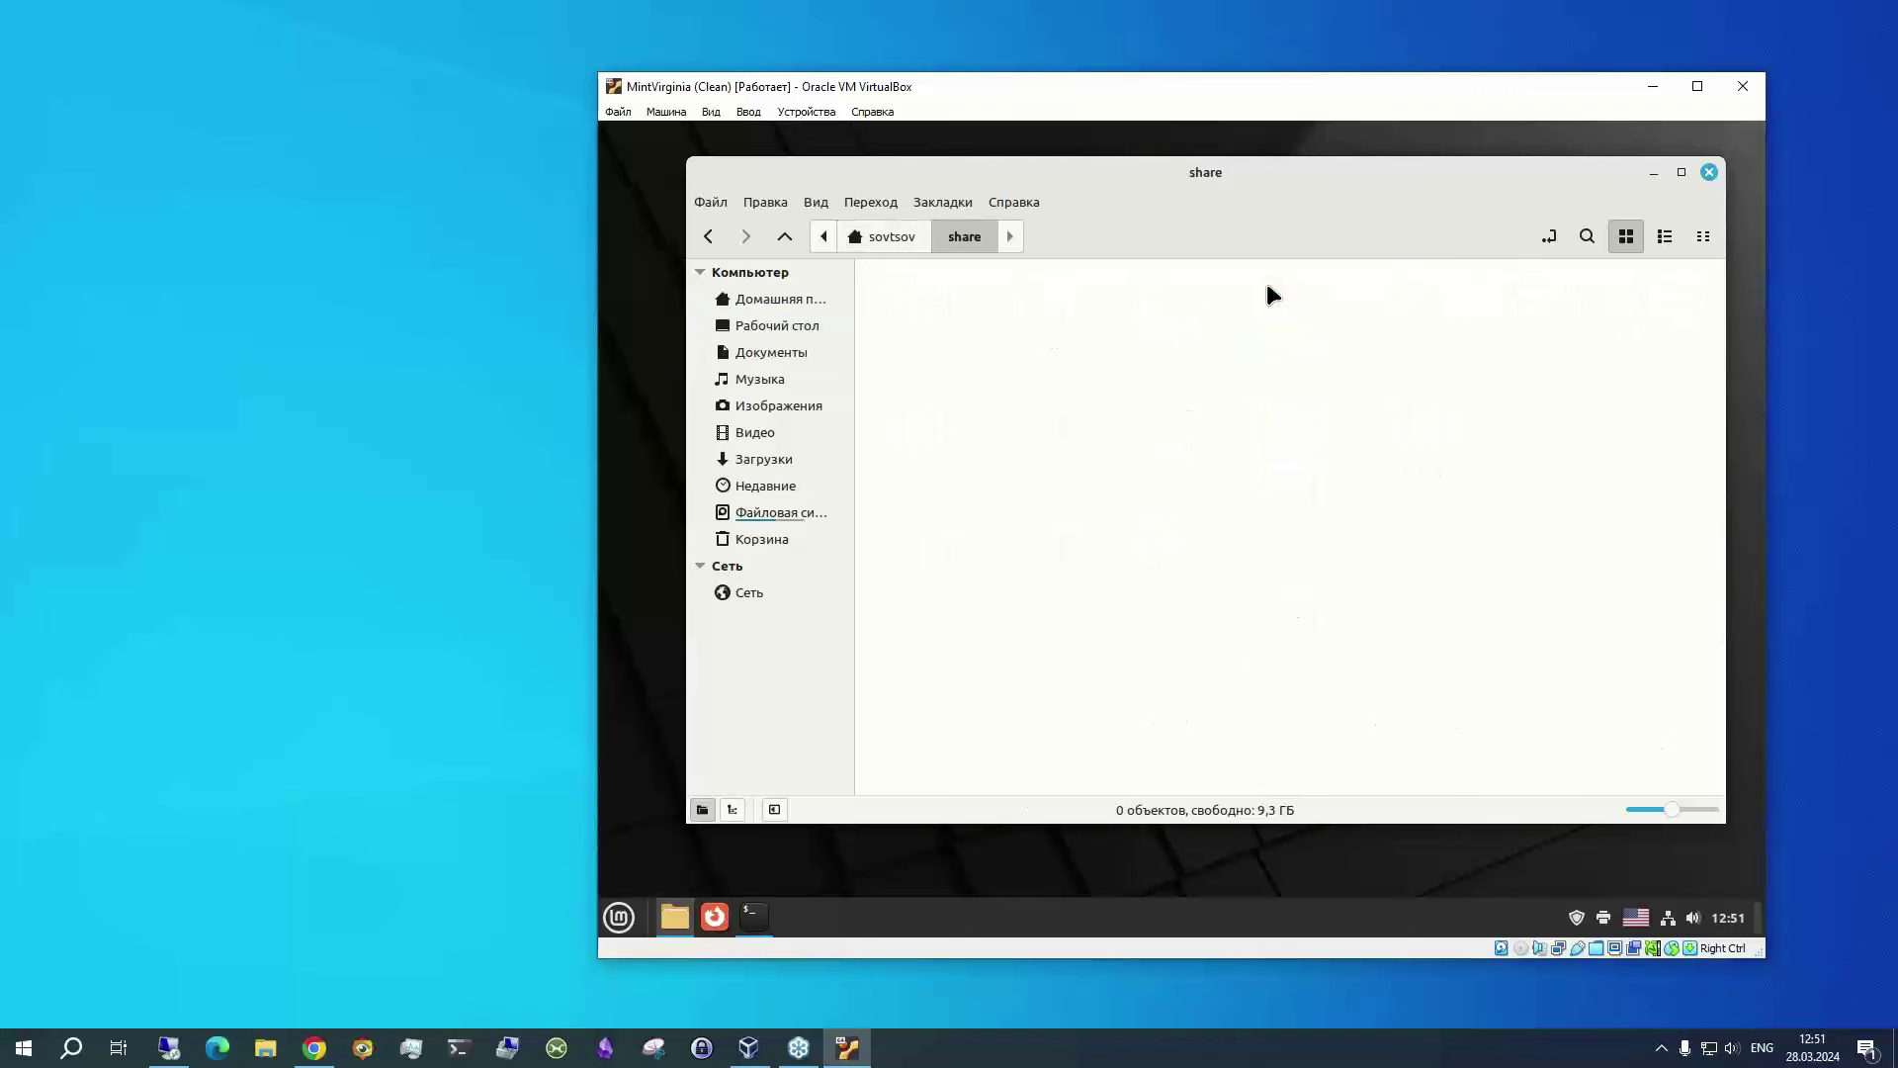
key(BackSpace)
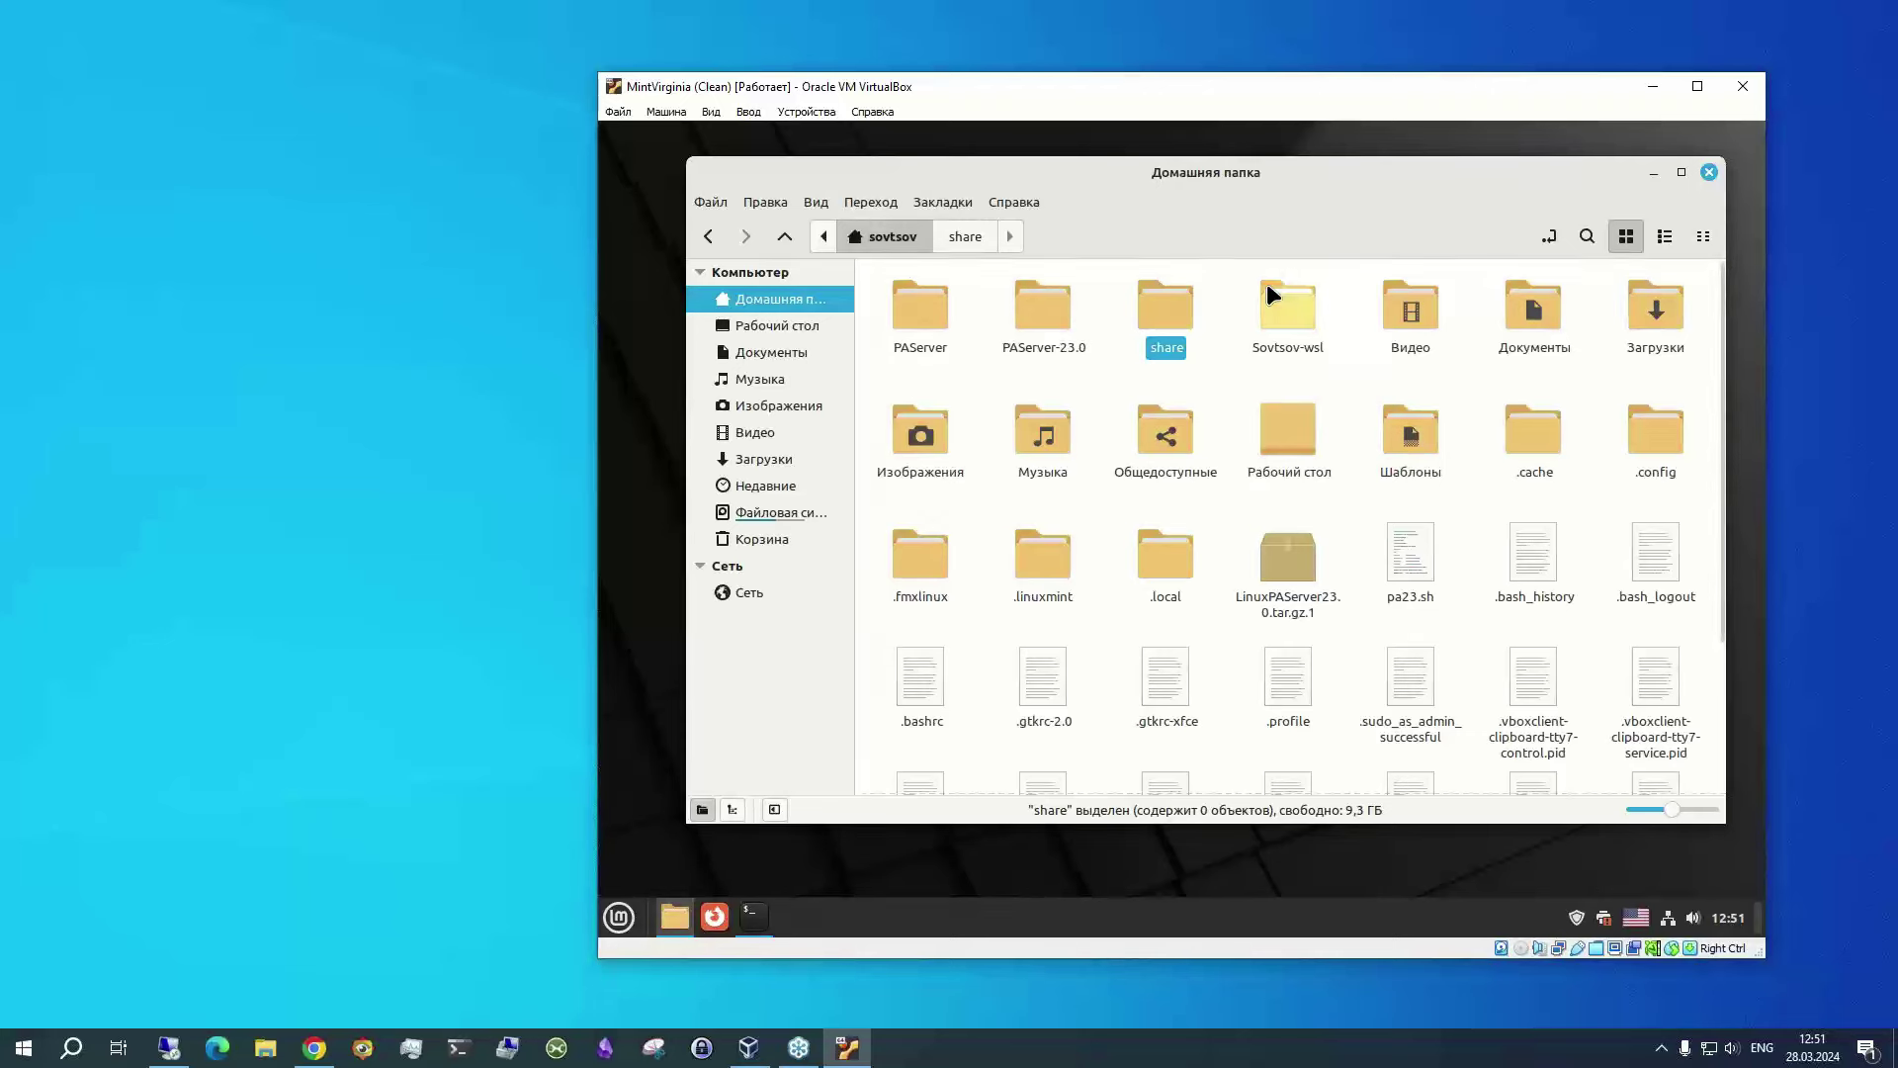
double_click(1266, 283)
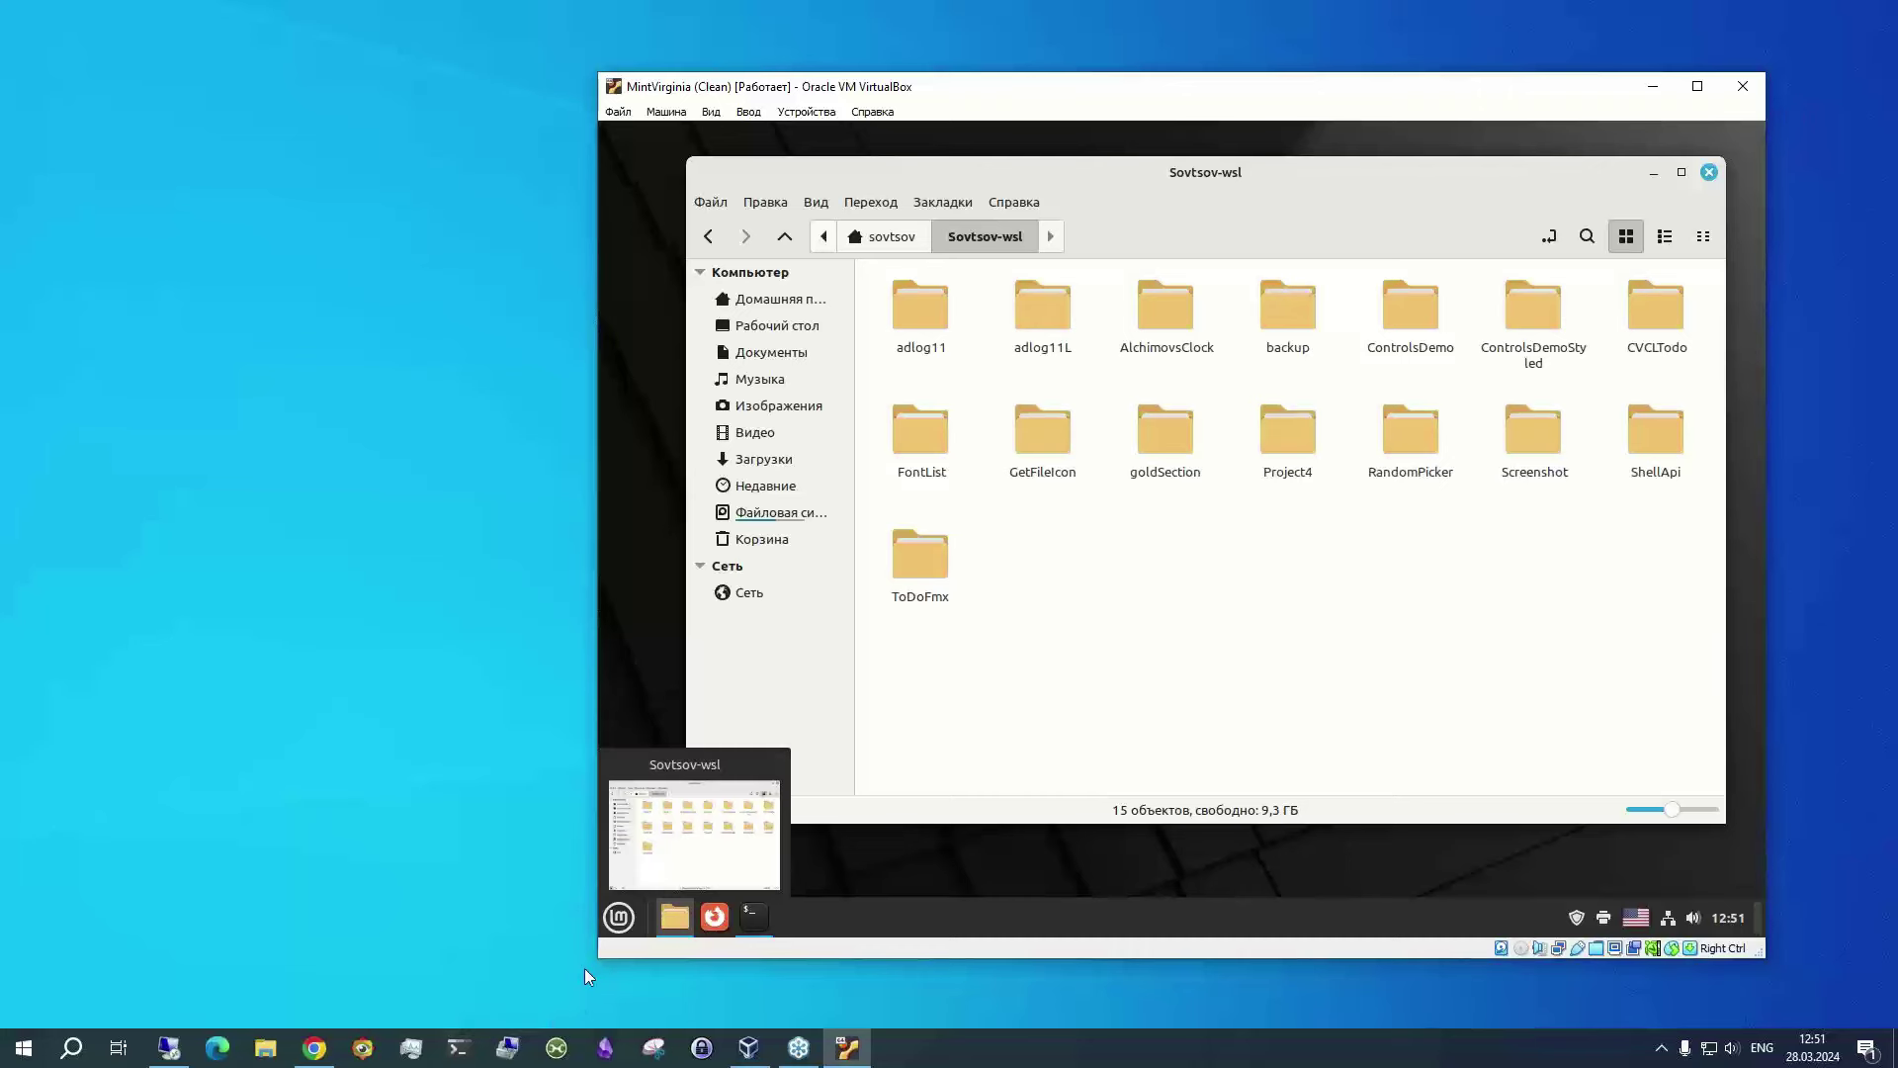
Shut down the Linux Mint system and confirm the shutdown
key(super)
key(ctrl+alt+End)
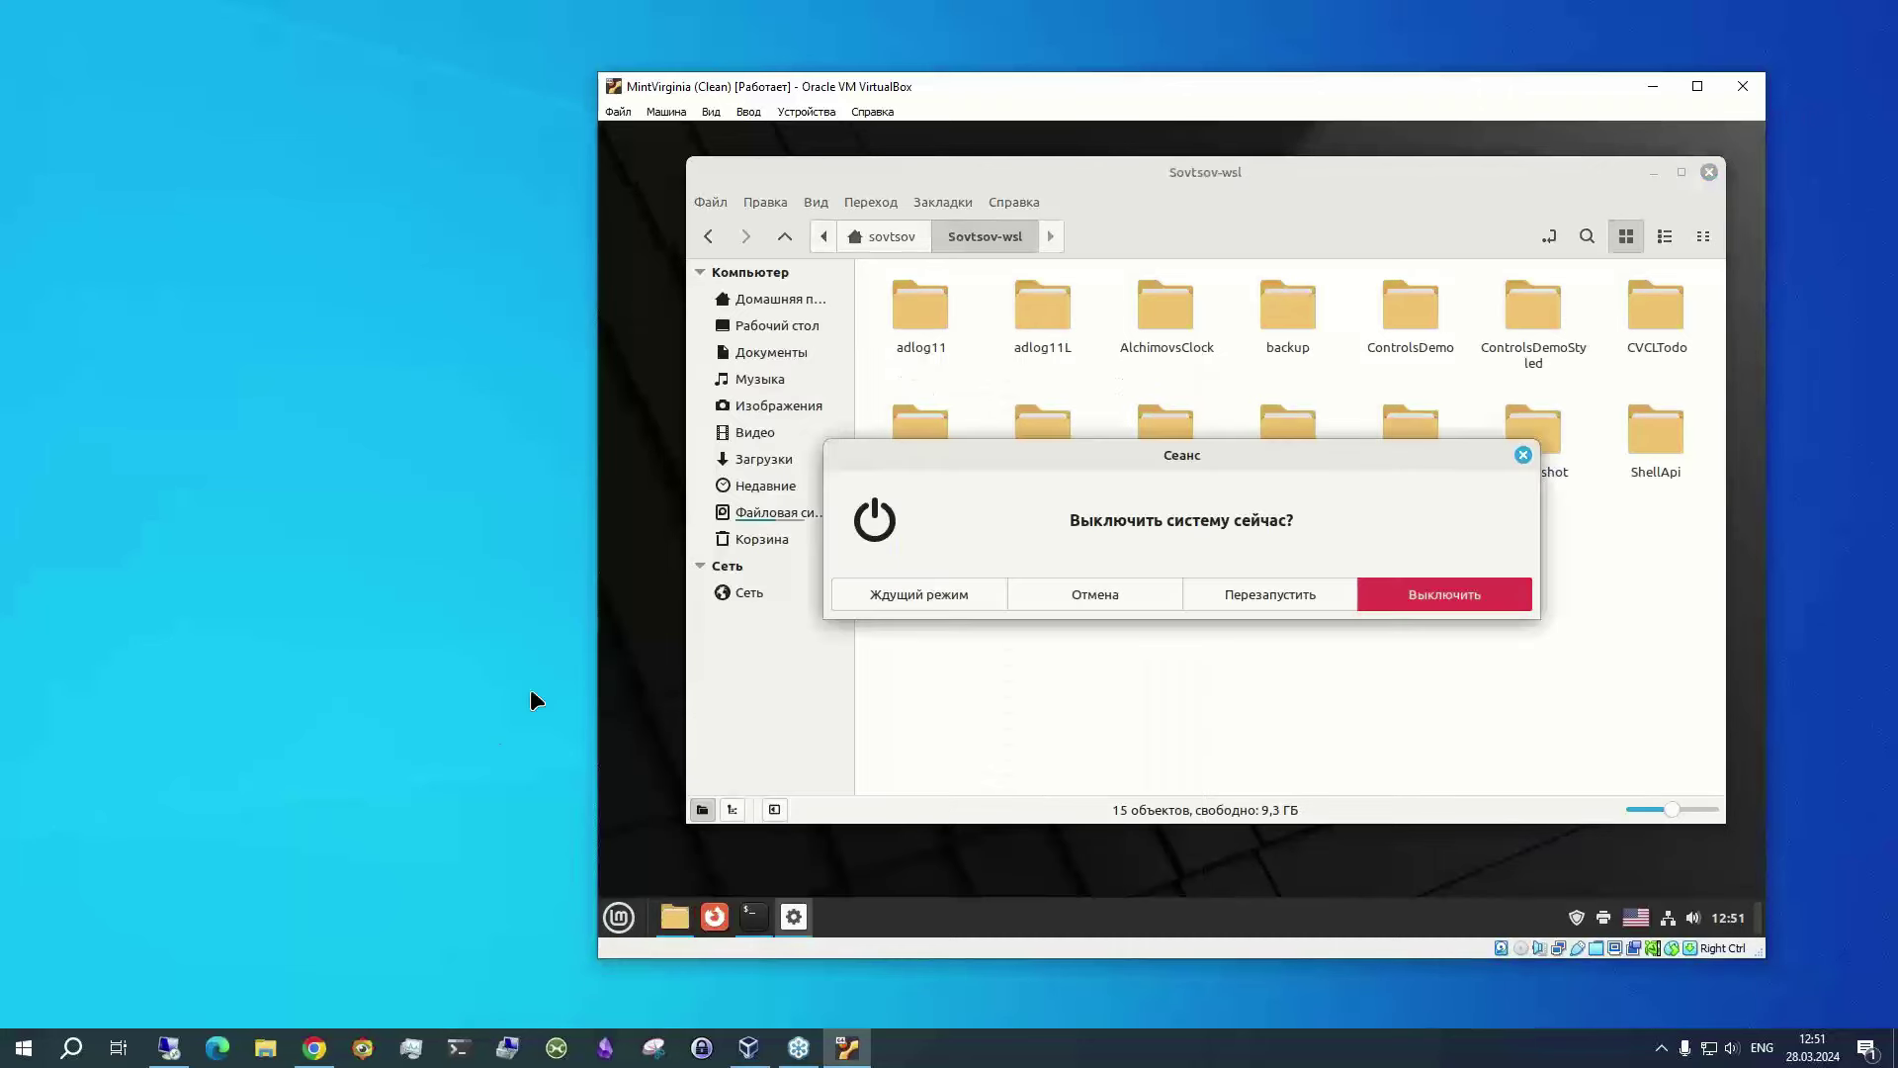
key(Return)
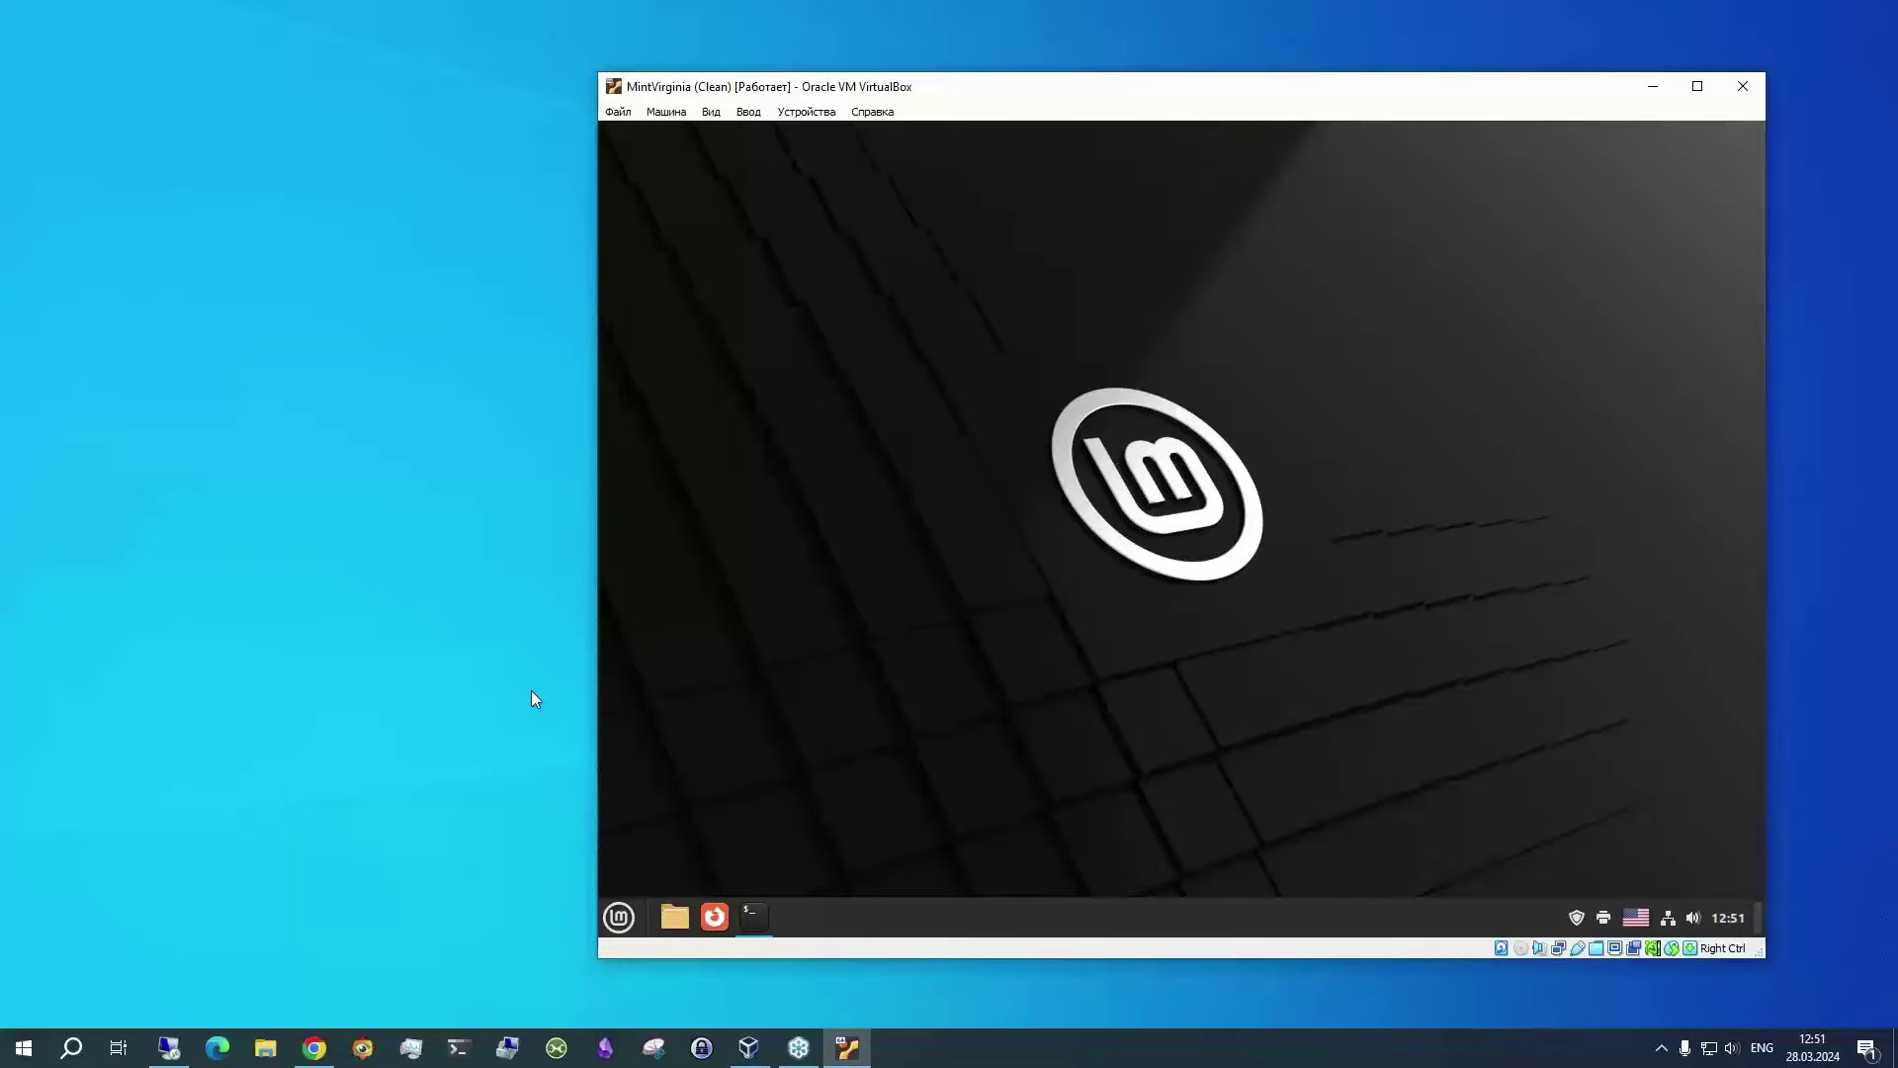
Start the AltCinnamon virtual machine from VirtualBox Manager, boot ALT p10 starter kit, clear the notifications and minimize the manager
click(748, 1047)
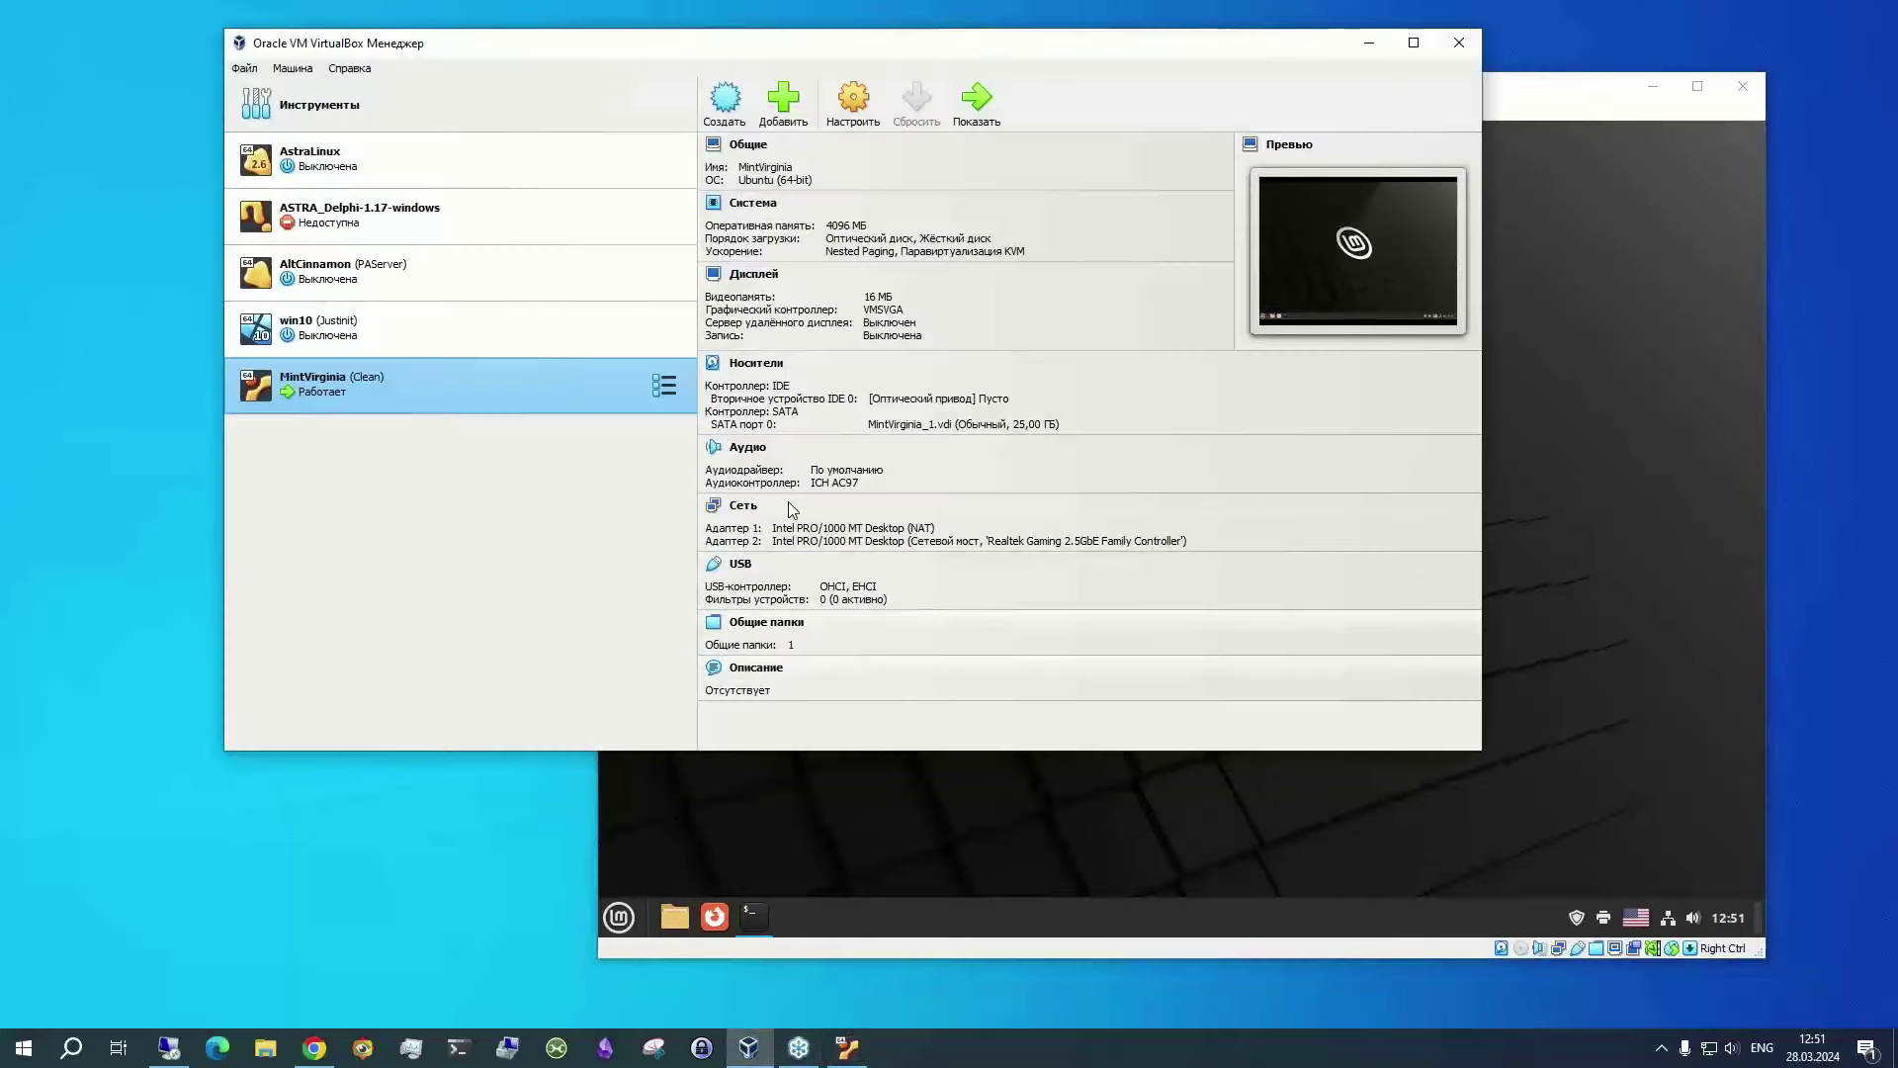
click(376, 267)
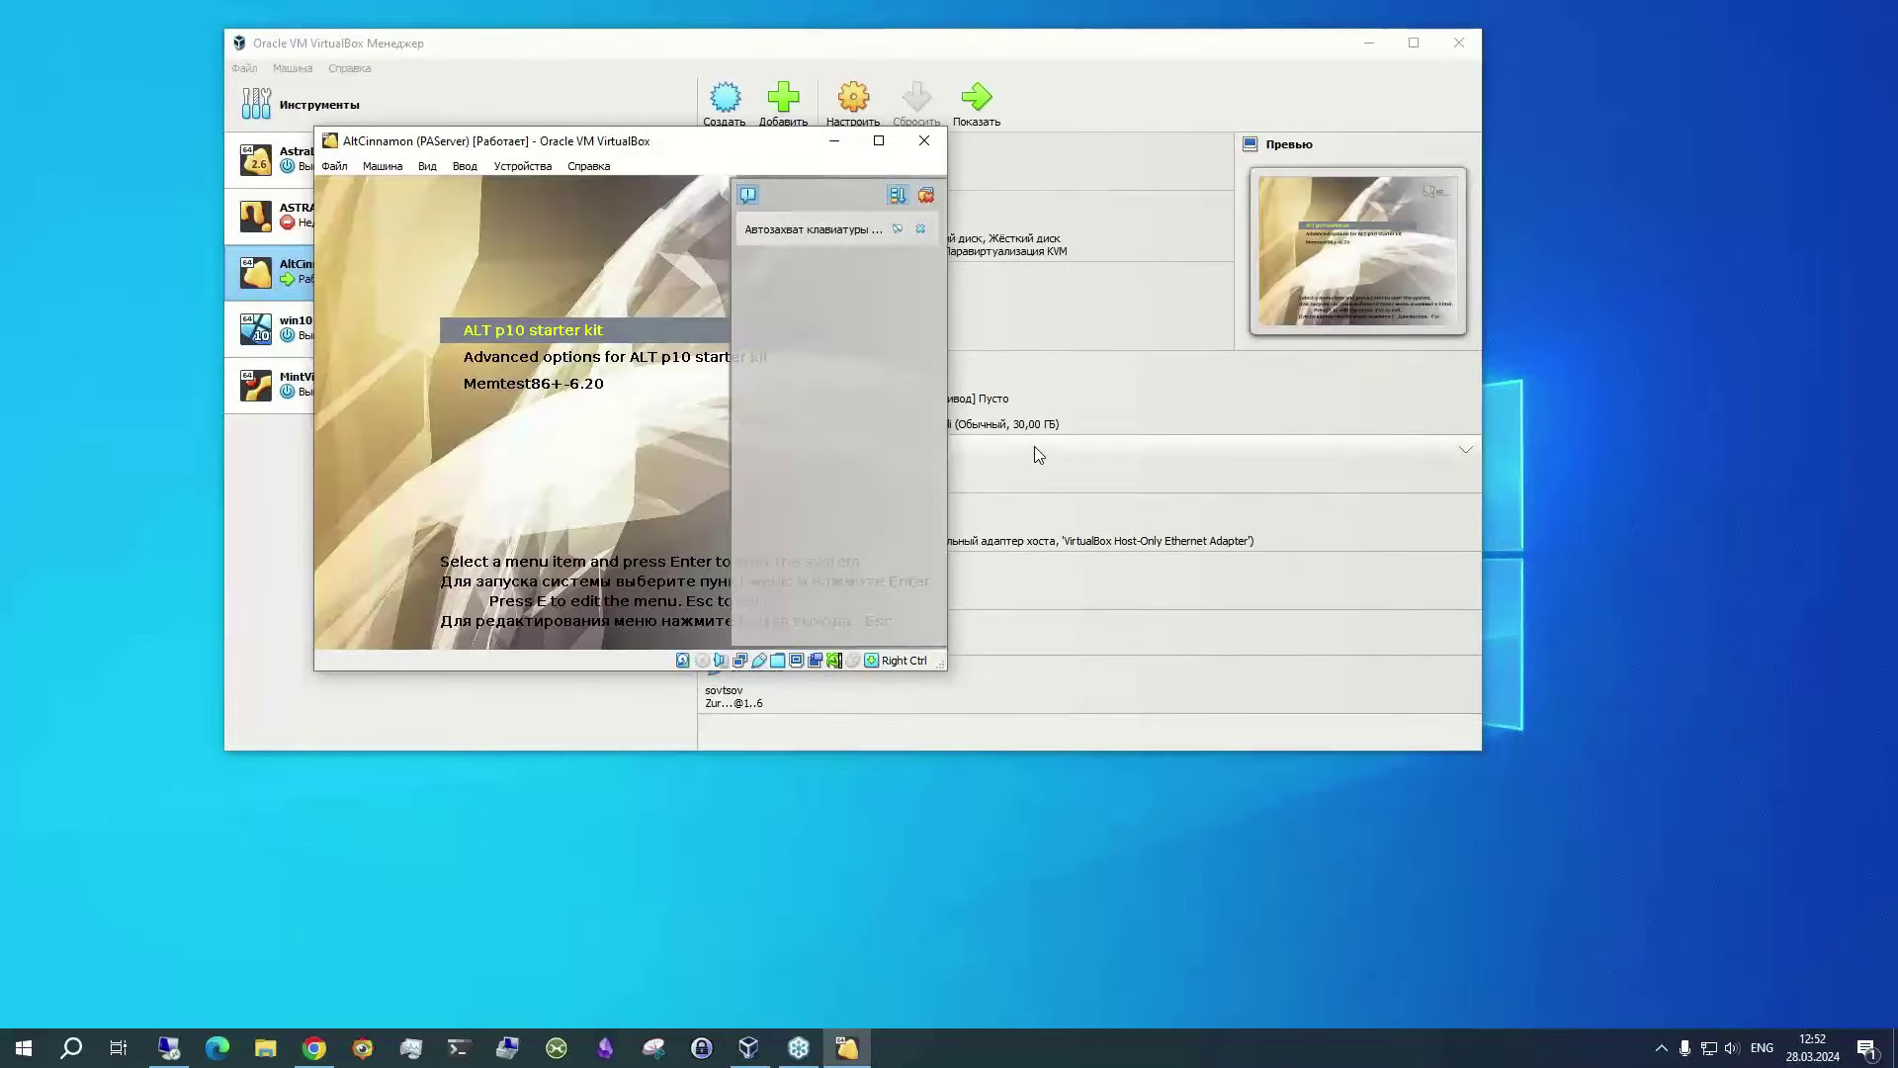
key(Return)
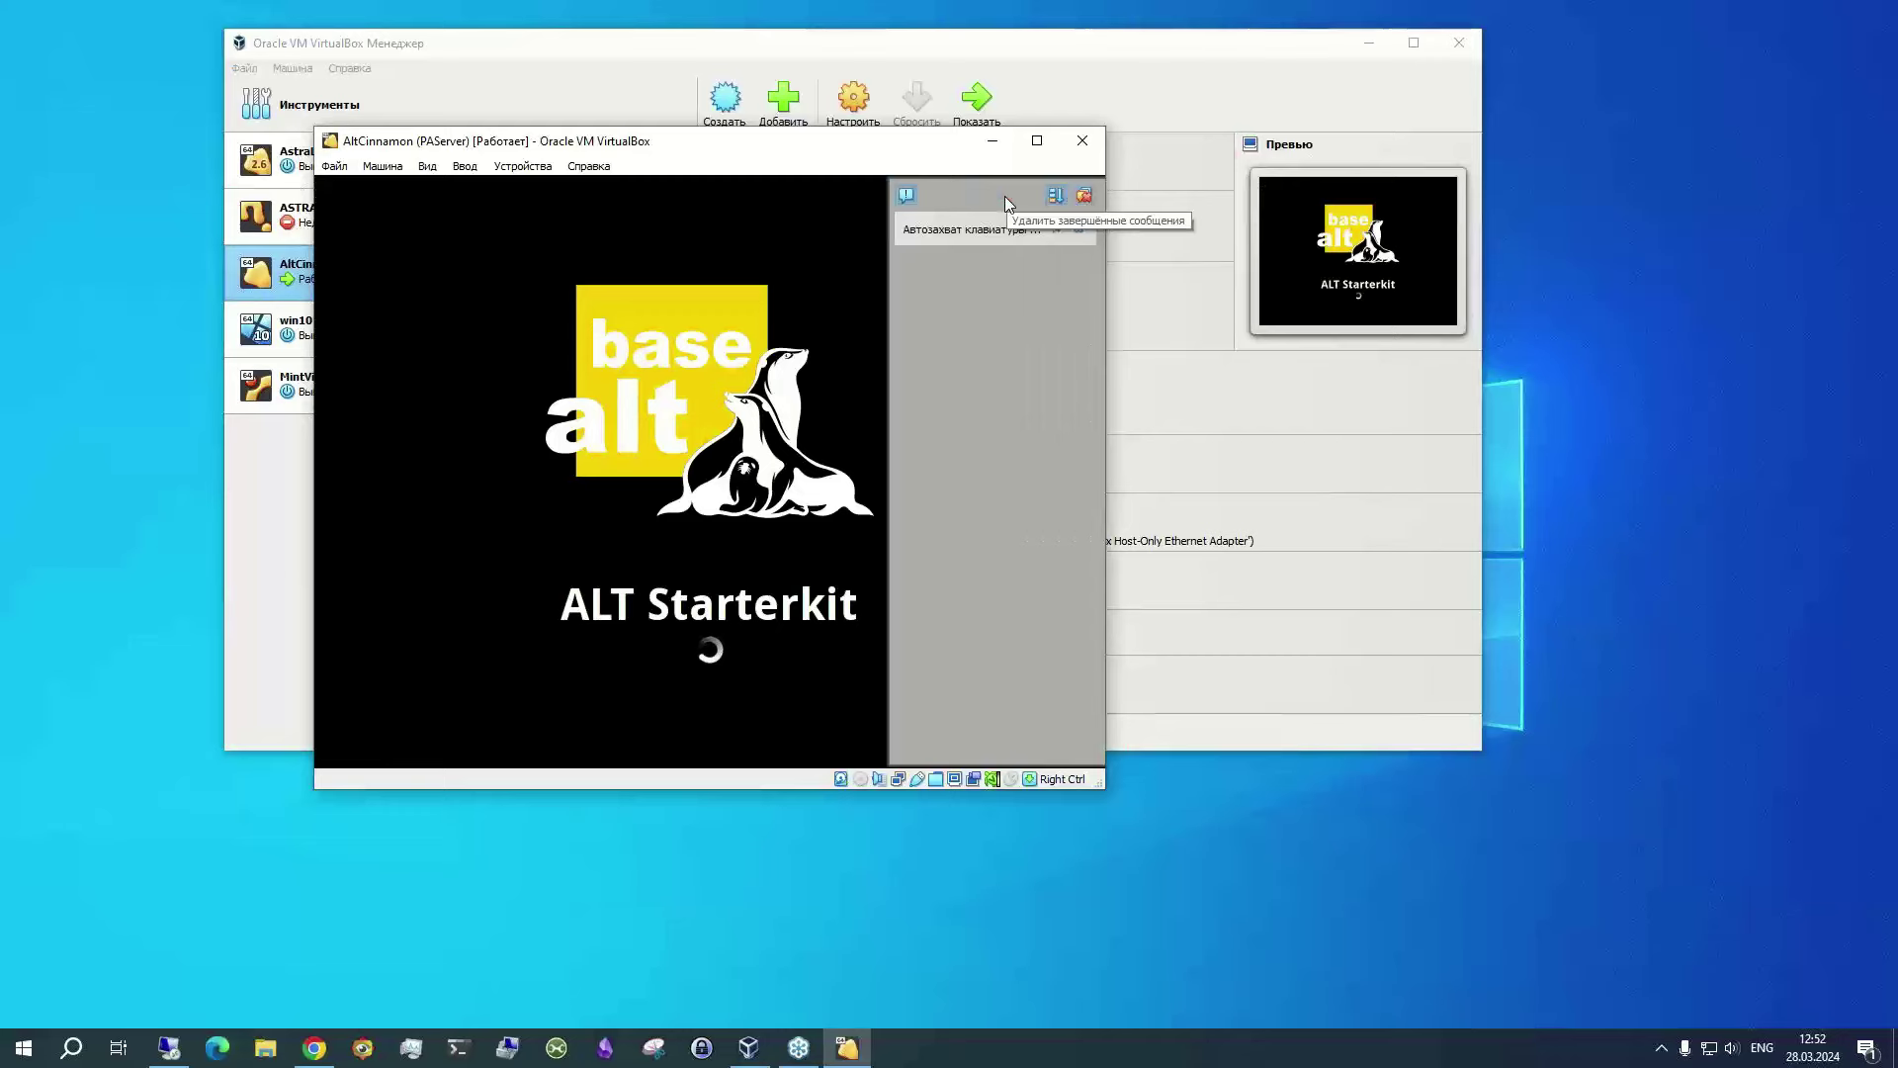
click(1086, 200)
click(1370, 43)
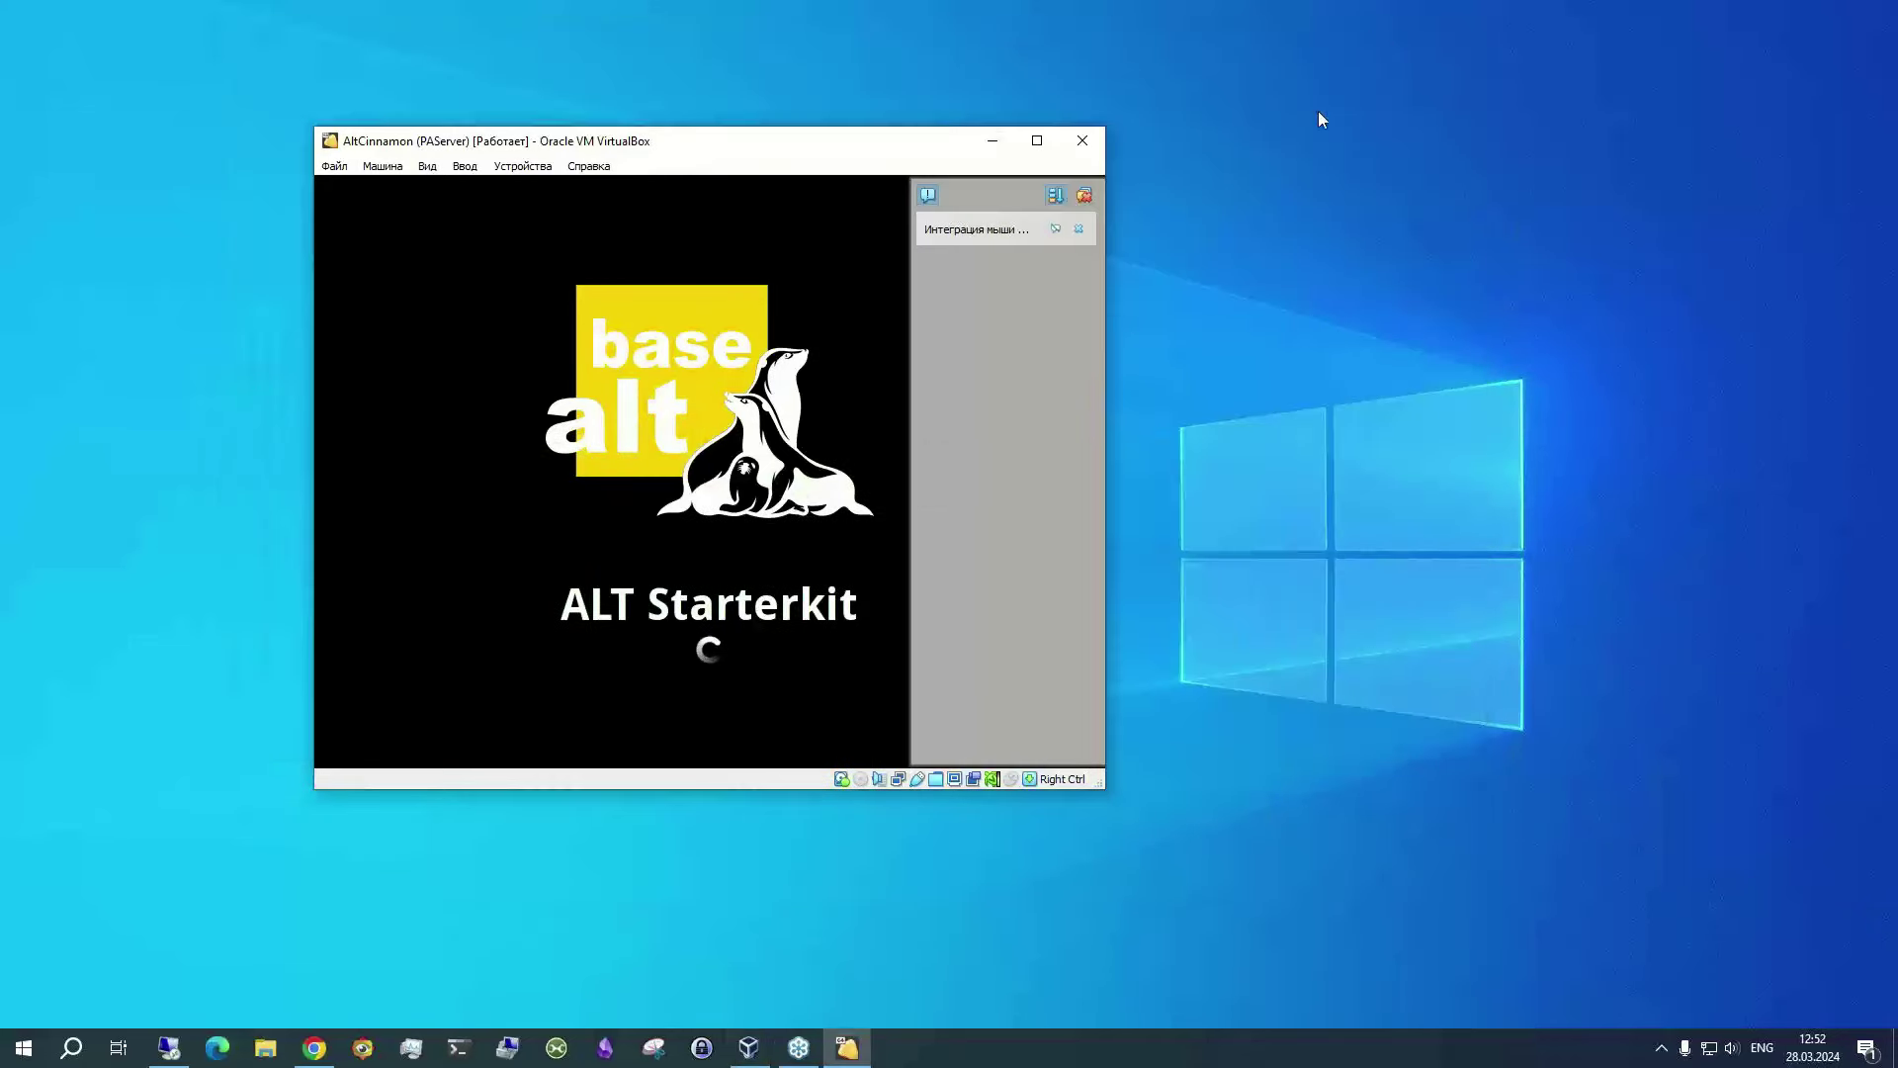
click(1086, 193)
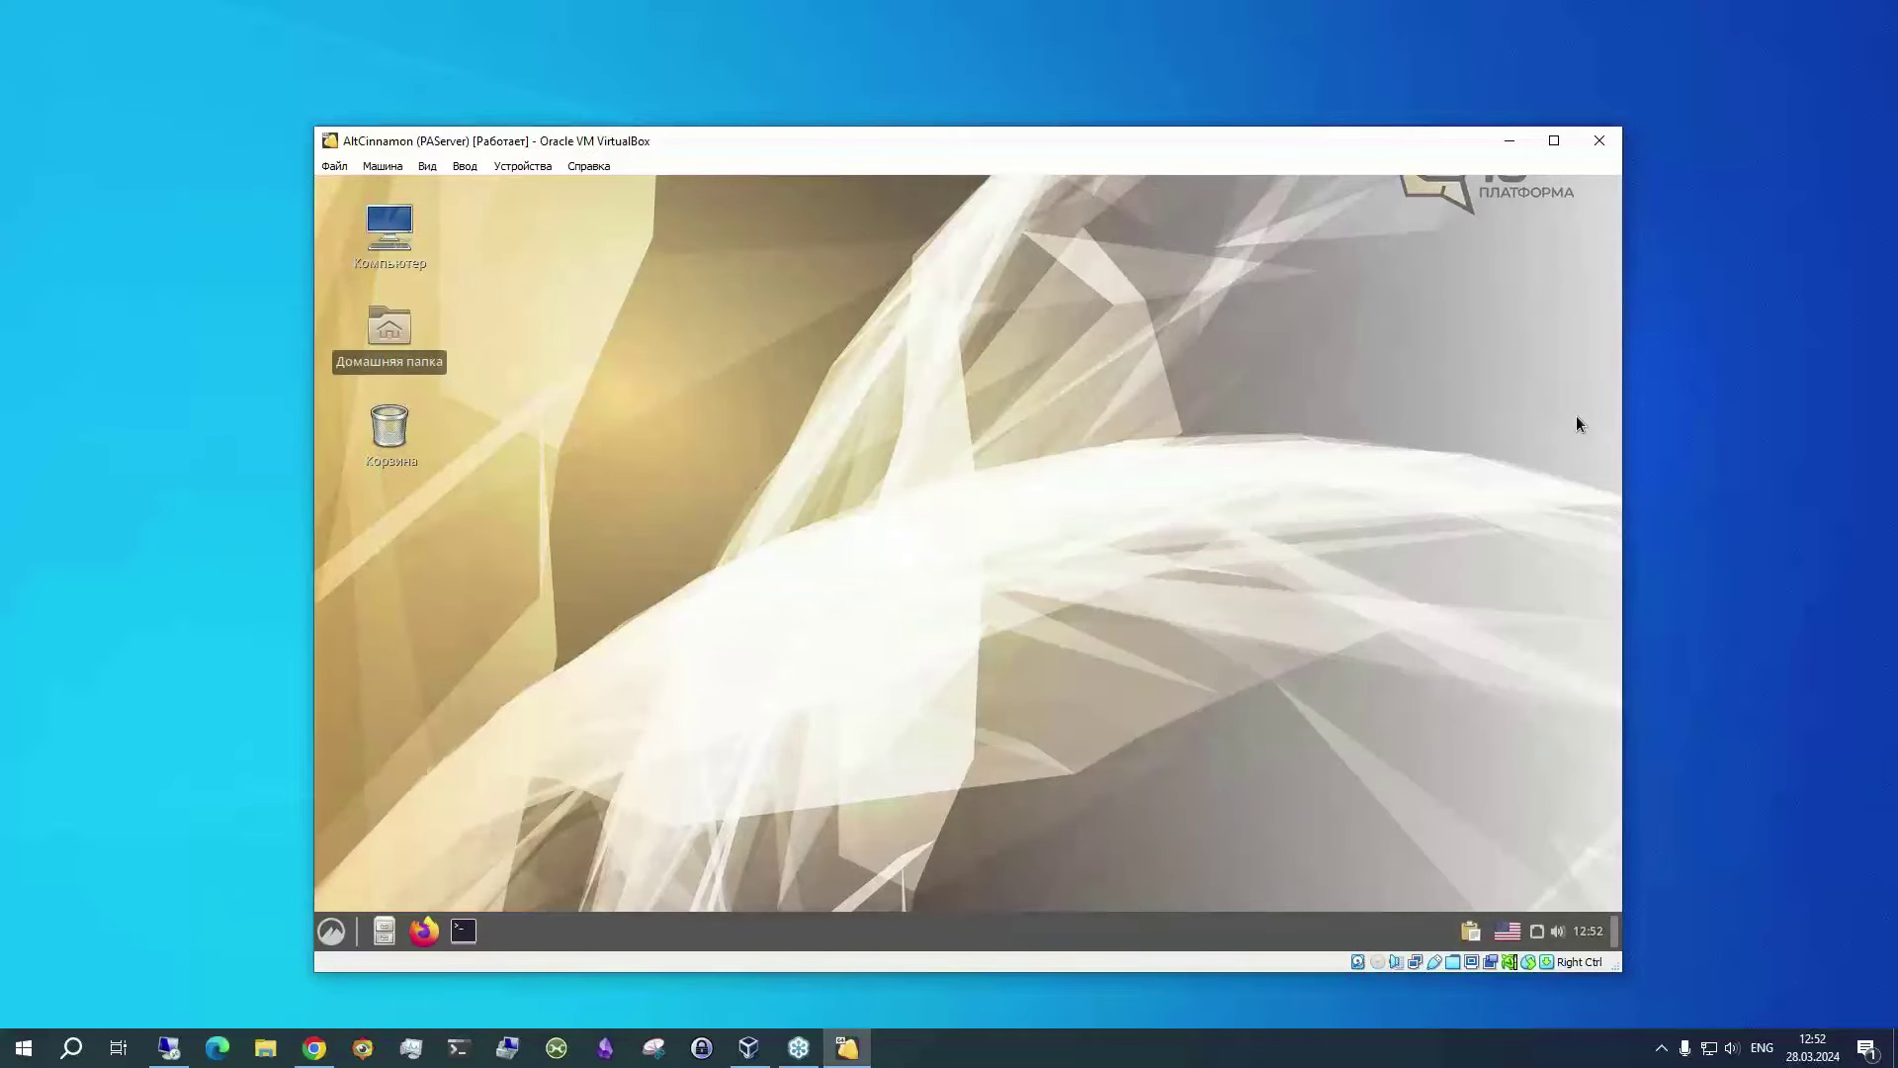
Open a terminal on the ALT machine and start the Platform Assistant Server with ~/pa23.sh, leaving the connection profile password empty
click(464, 930)
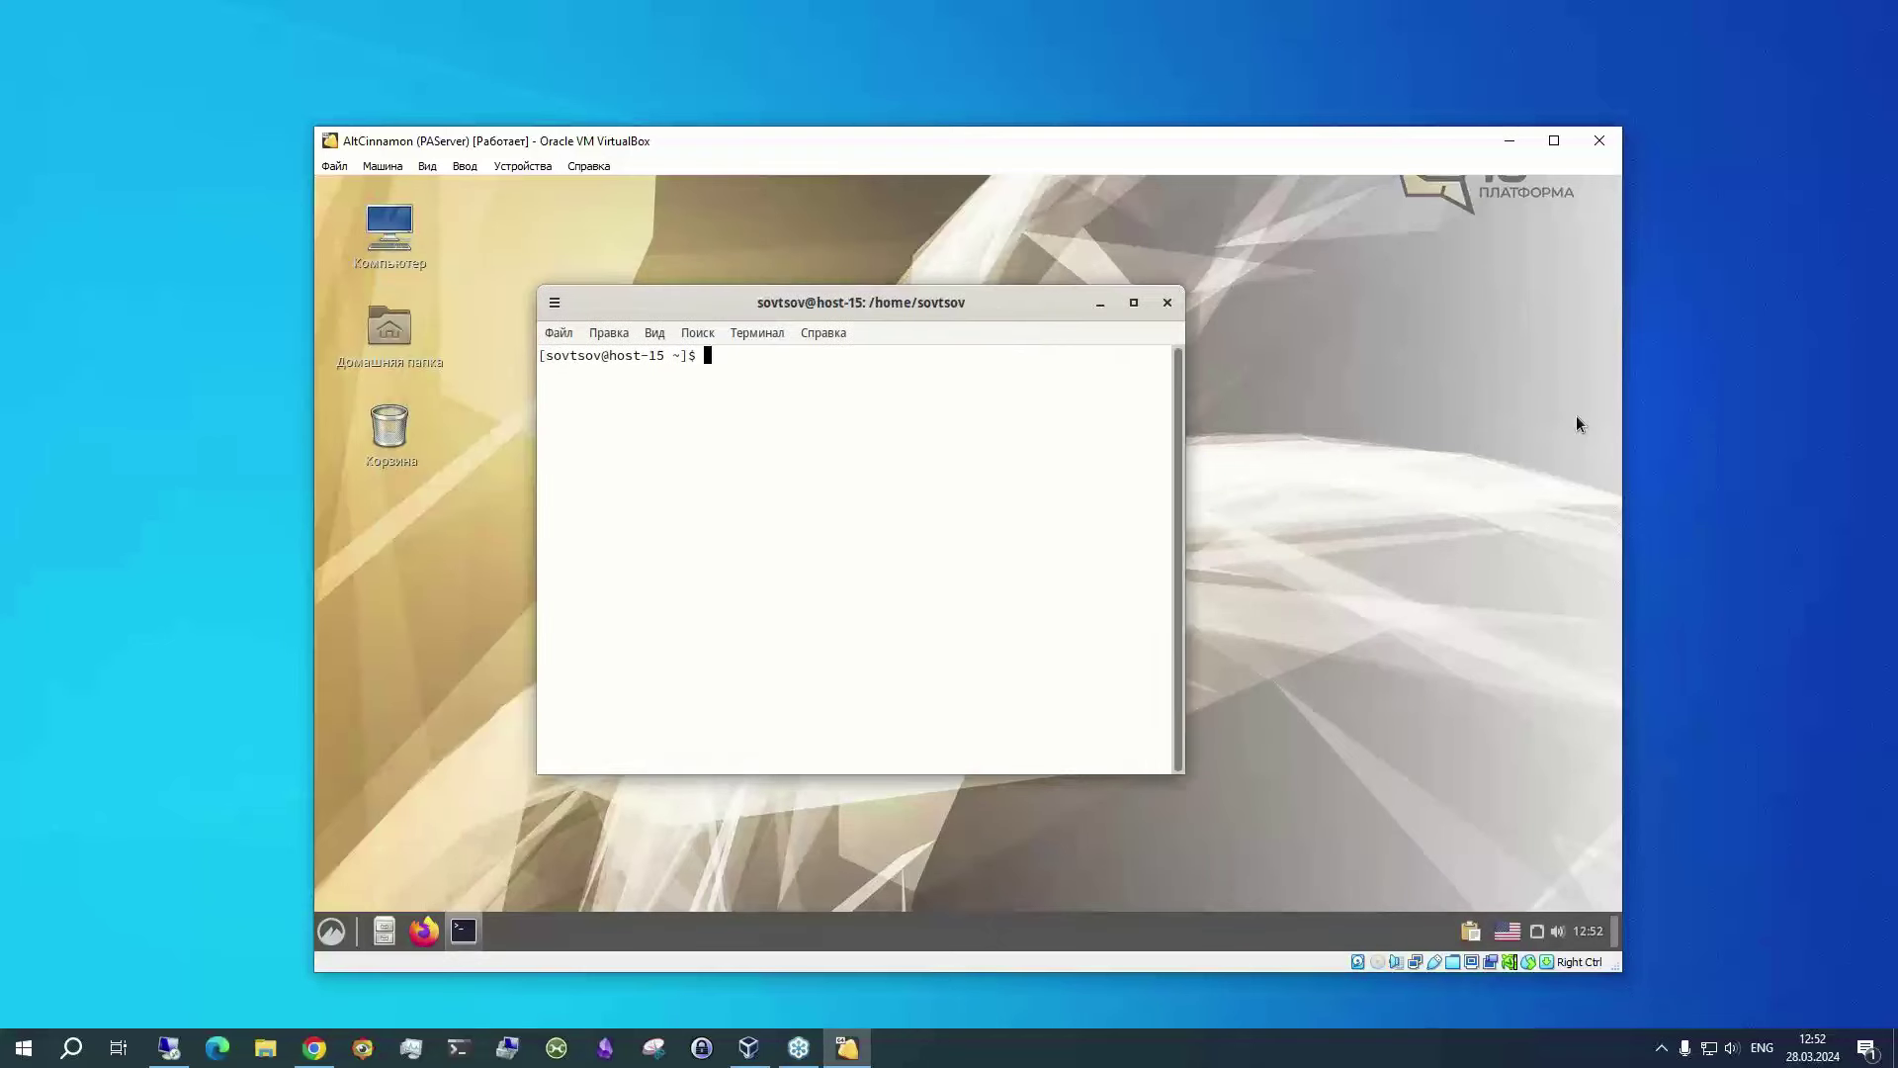
text(pa)
key(BackSpace)
key(BackSpace)
text(~pa)
key(Left)
key(Left)
text(/)
key(Right)
key(Right)
text(23.sh)
key(Return)
key(Return)
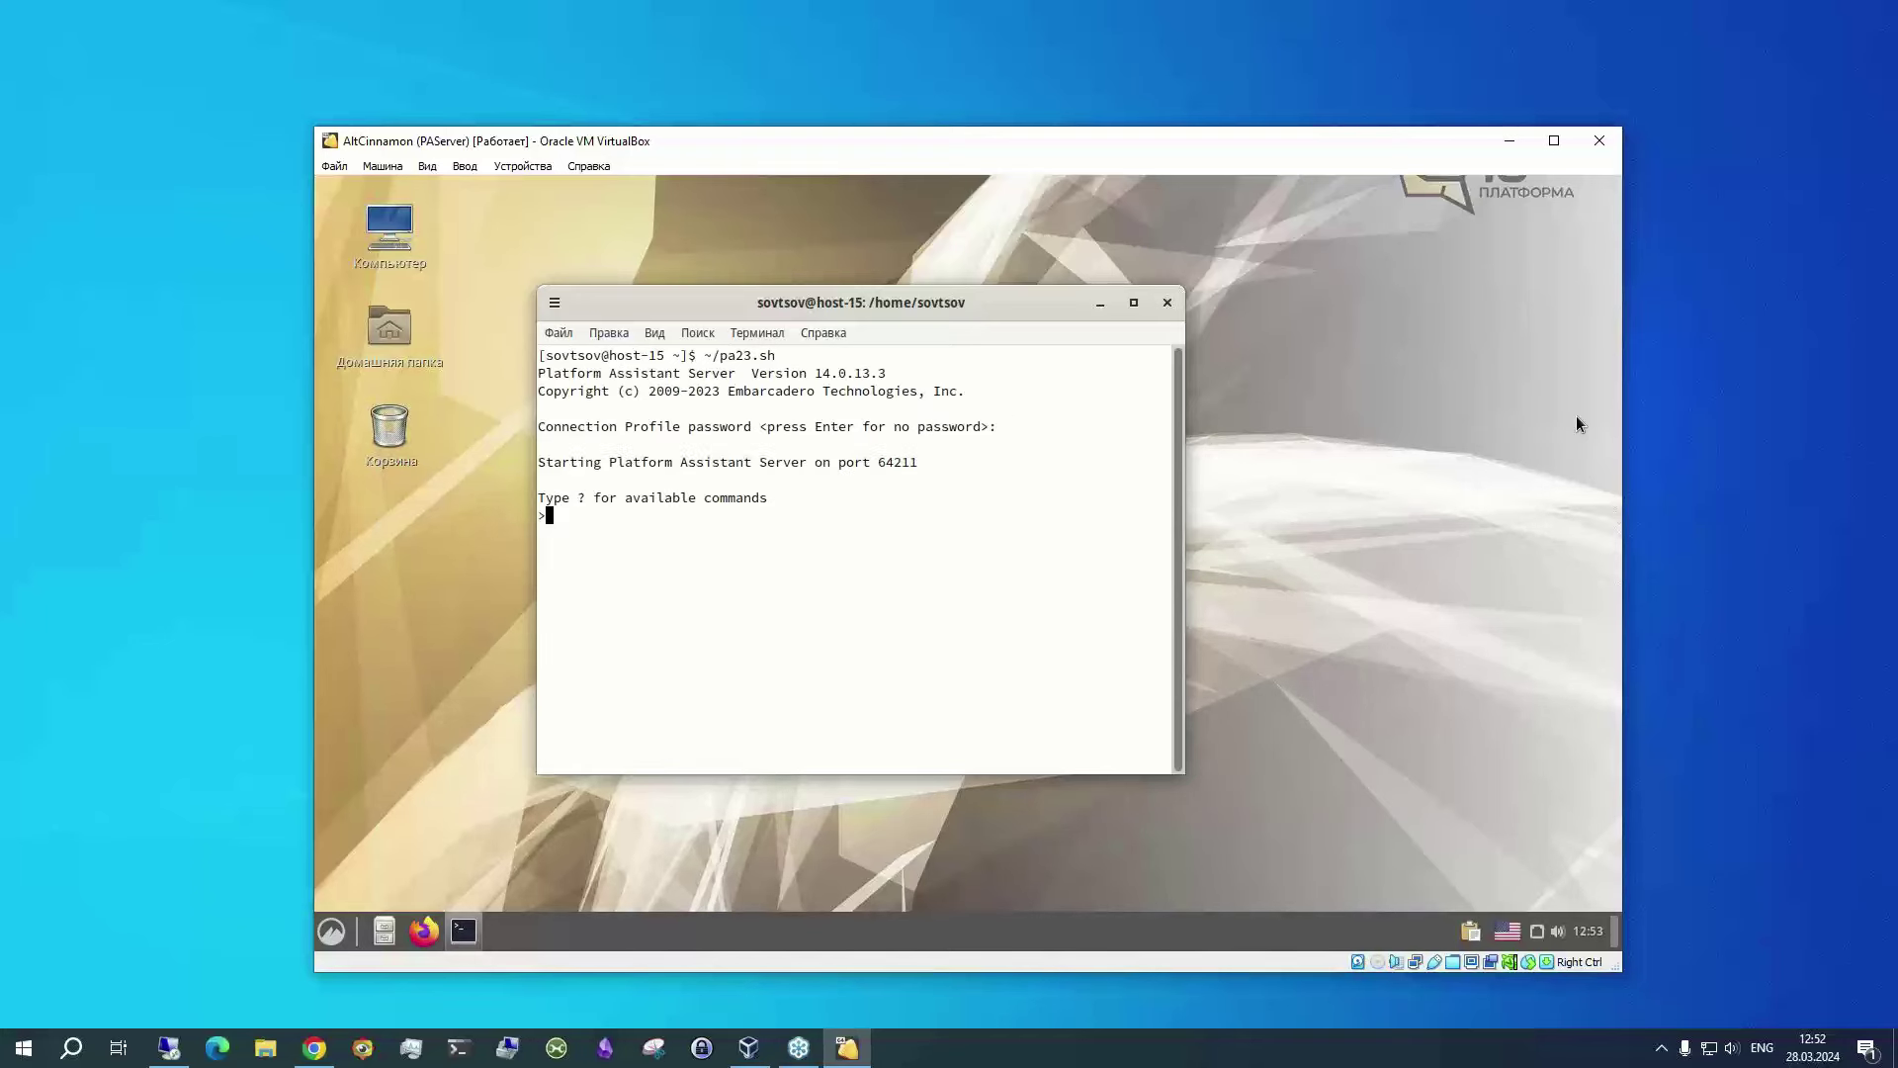
List the Platform Assistant Server's IP addresses with the i command, quit the server with q and close the terminal
text(i)
key(Return)
text(q)
key(alt+F4)
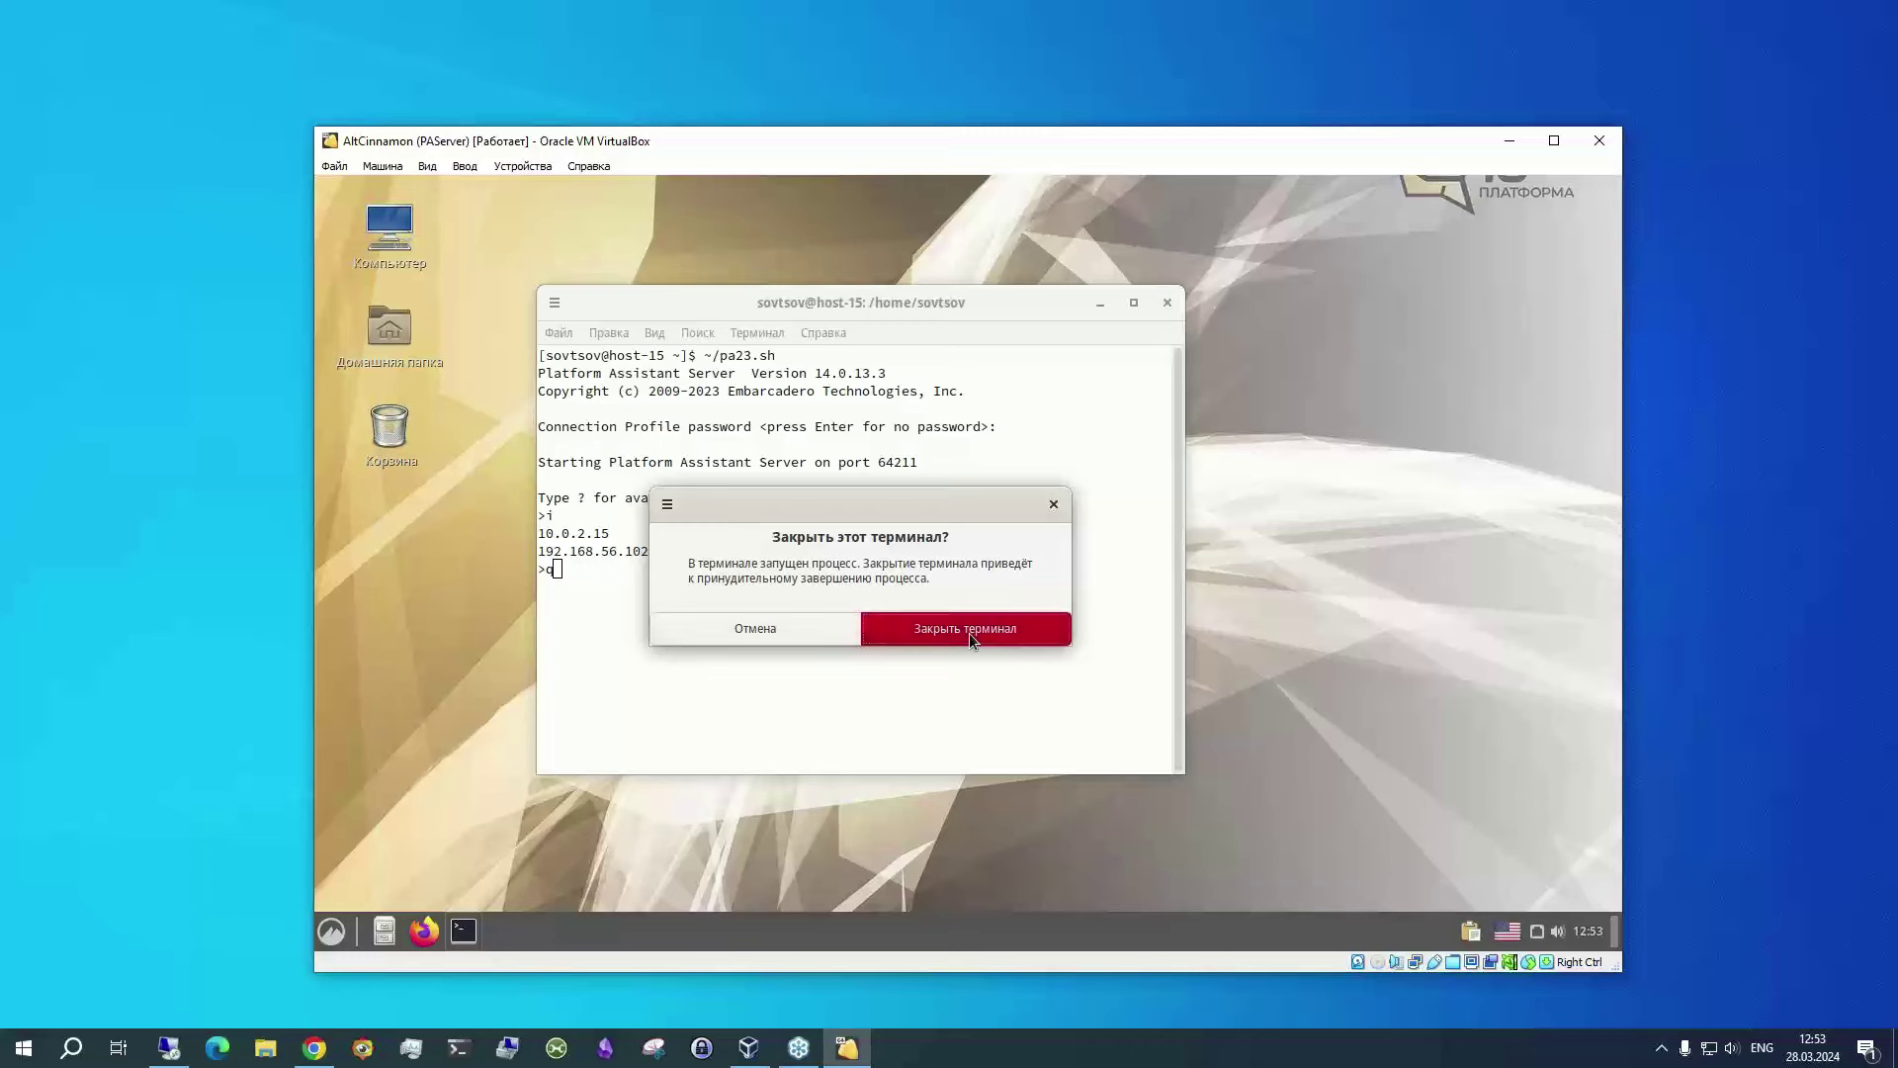
key(Escape)
key(Return)
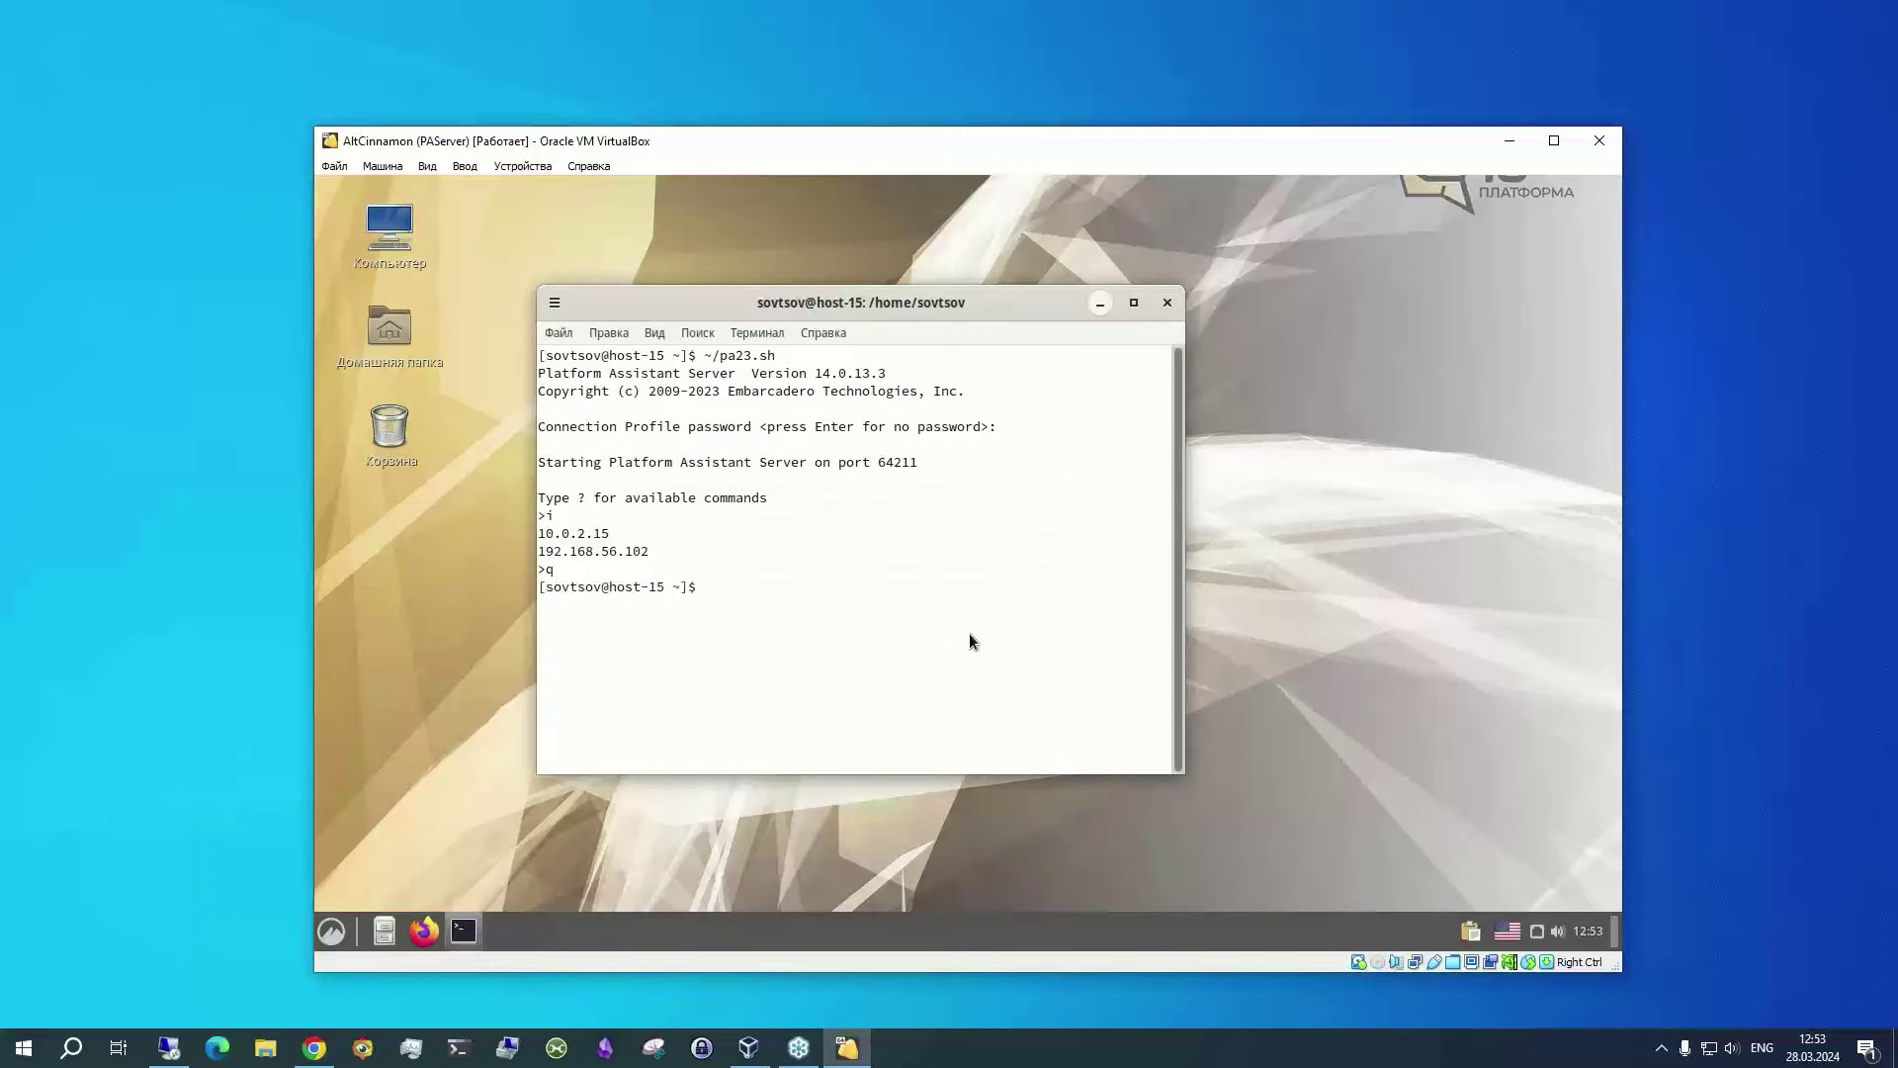
key(alt+F4)
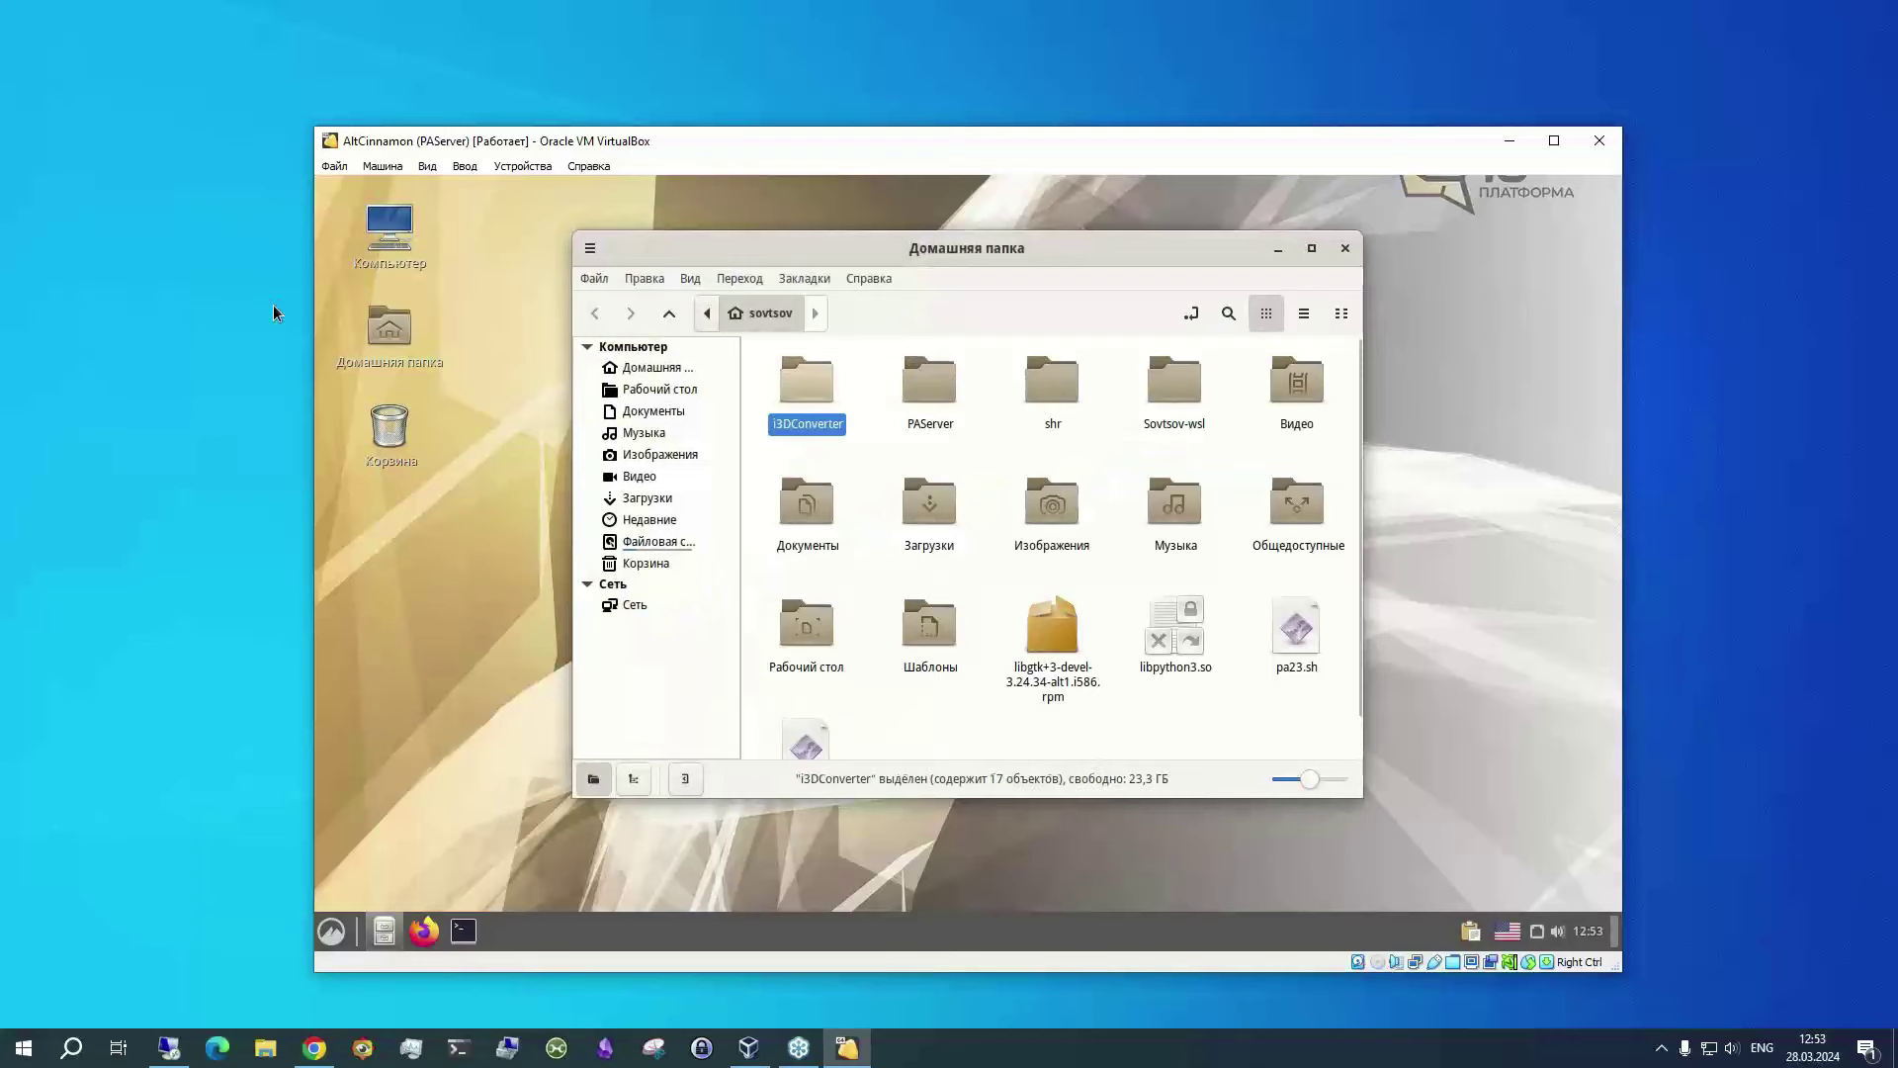
Launch ControlsDemo from the i3DConverter folder in the home directory and minimize the file manager
key(Return)
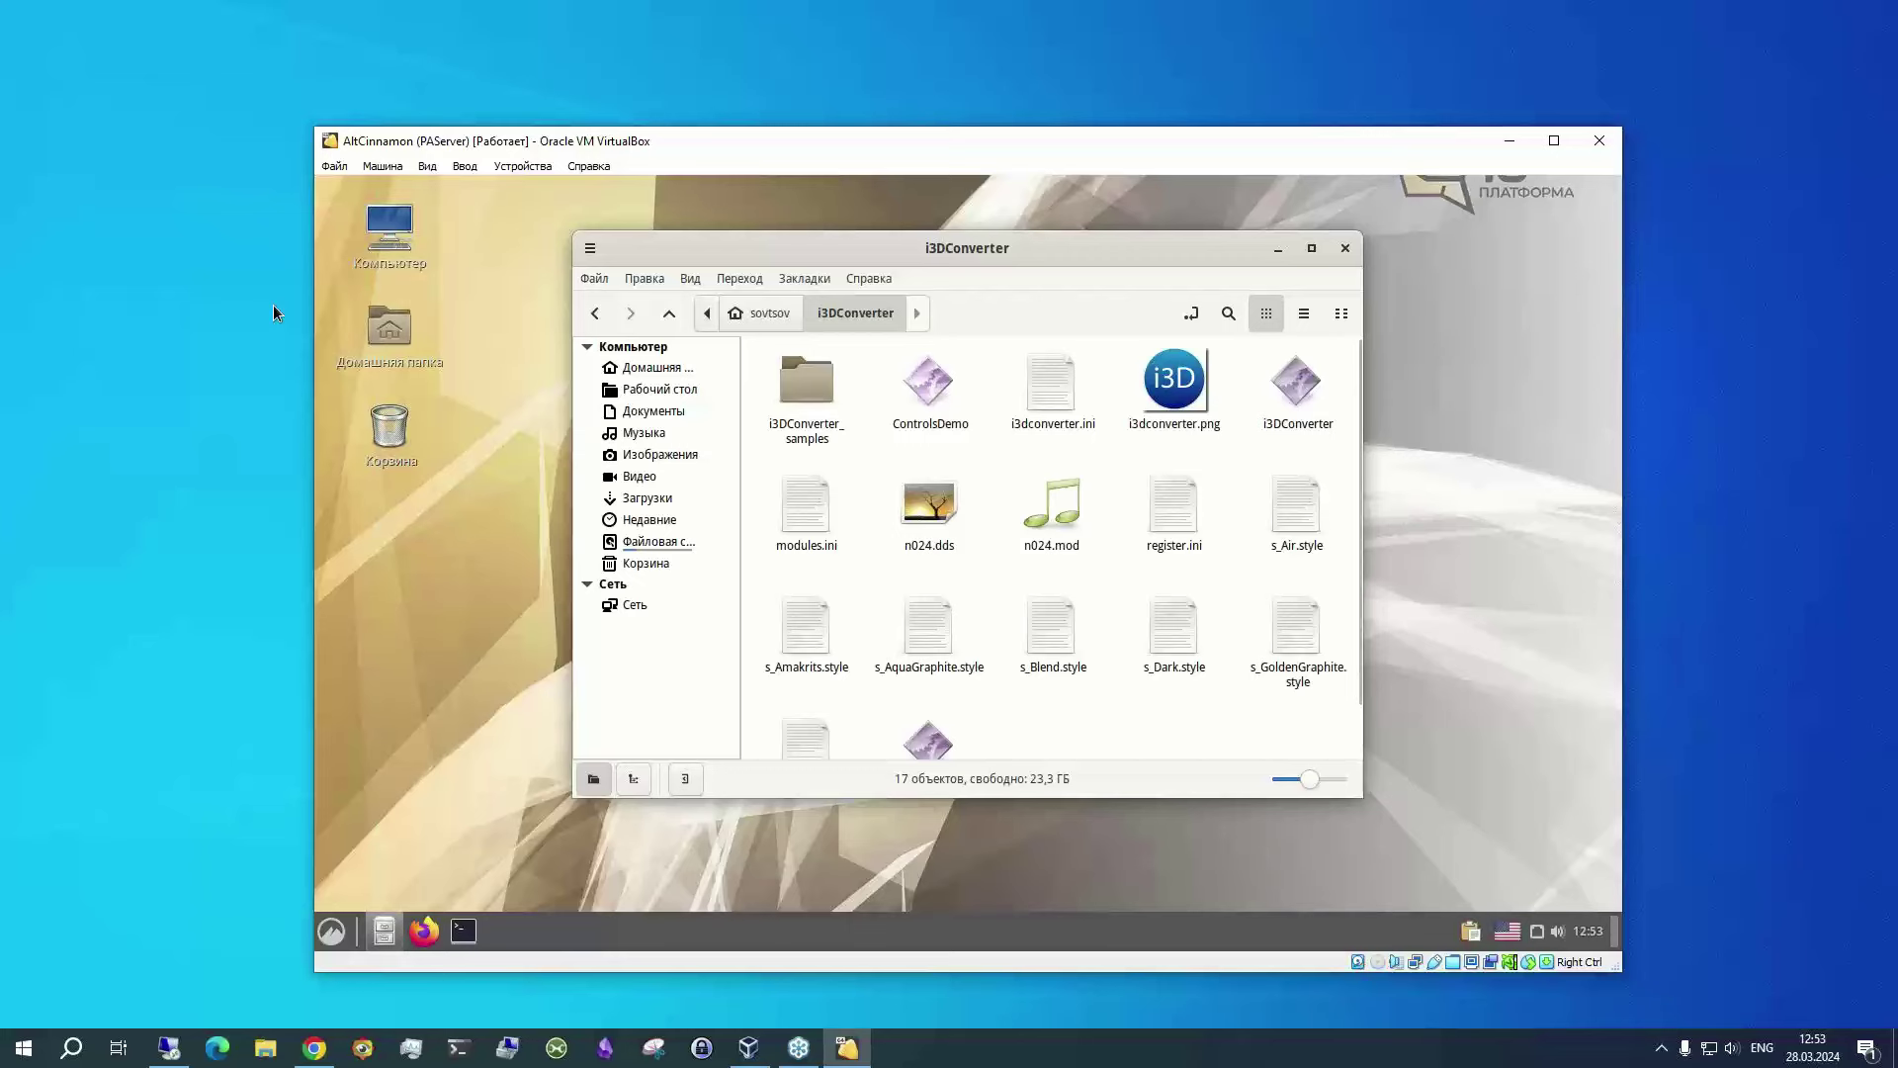
key(c)
key(Return)
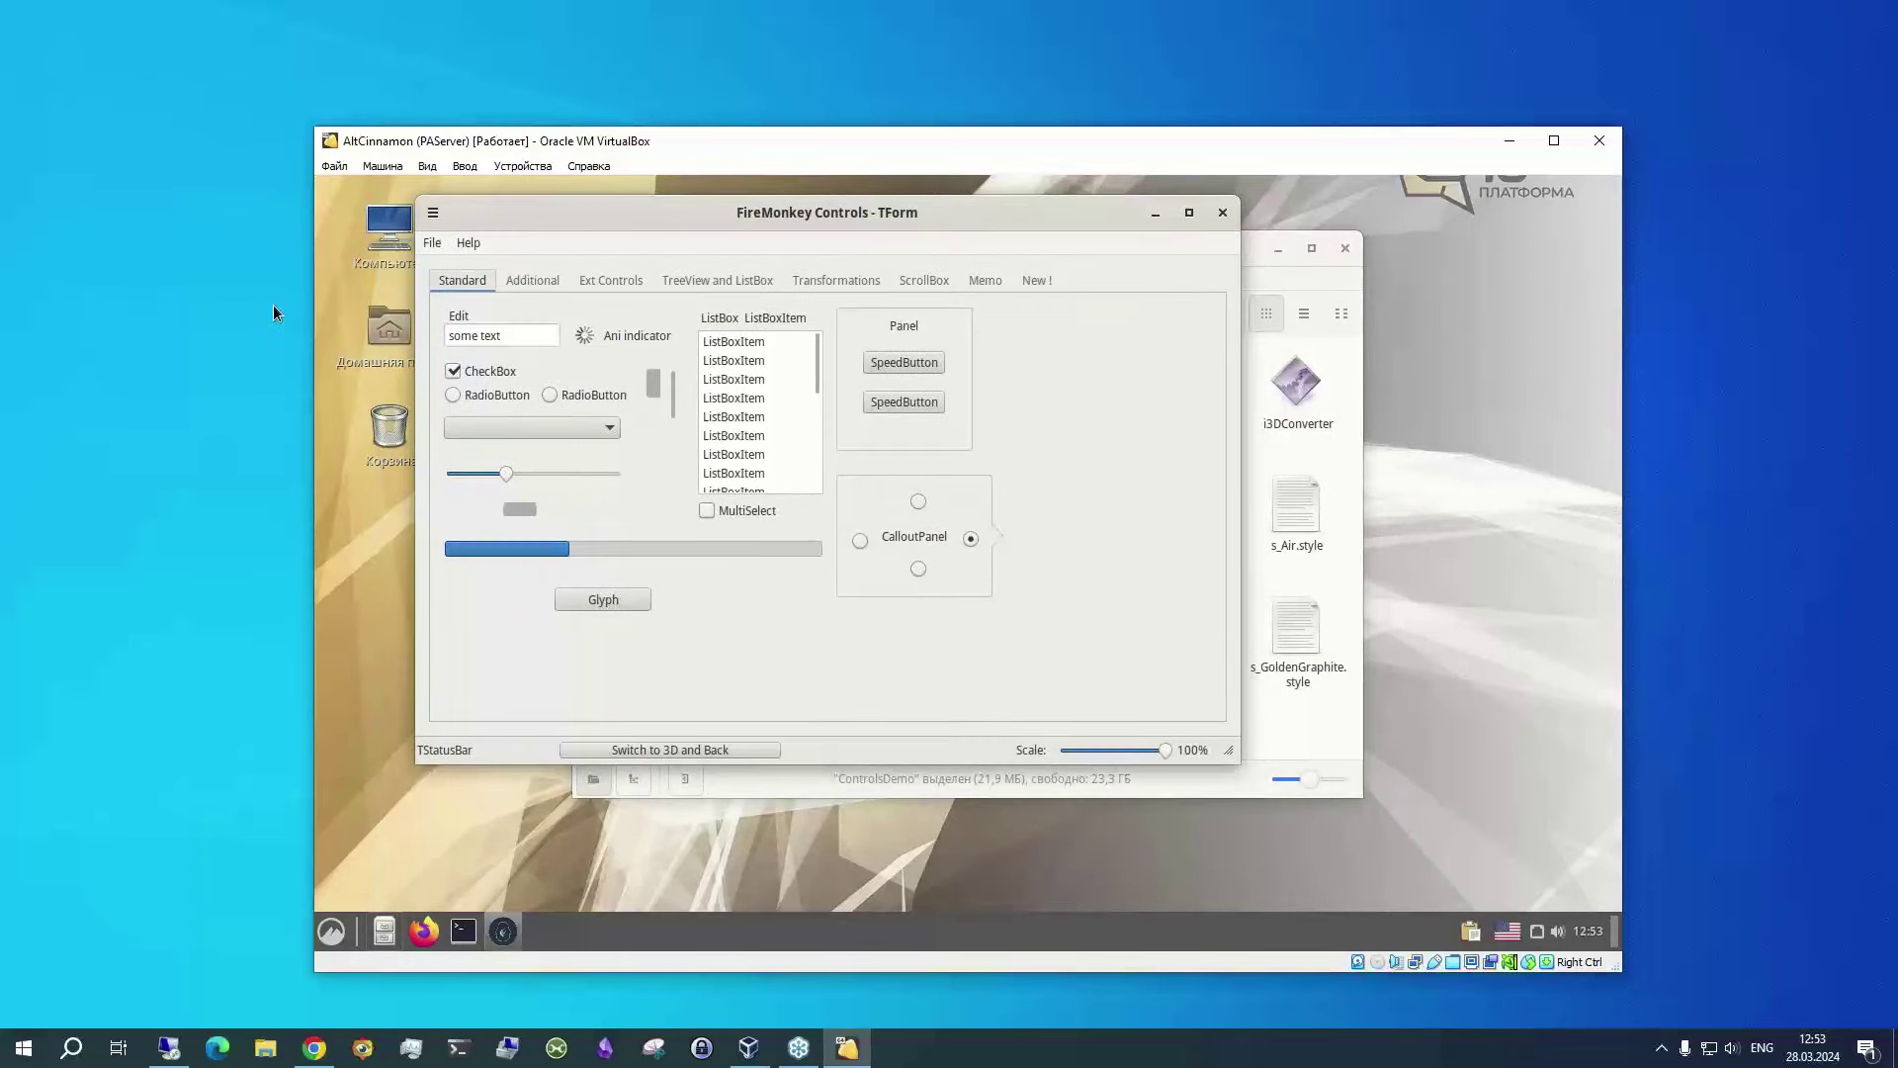
key(alt+Tab)
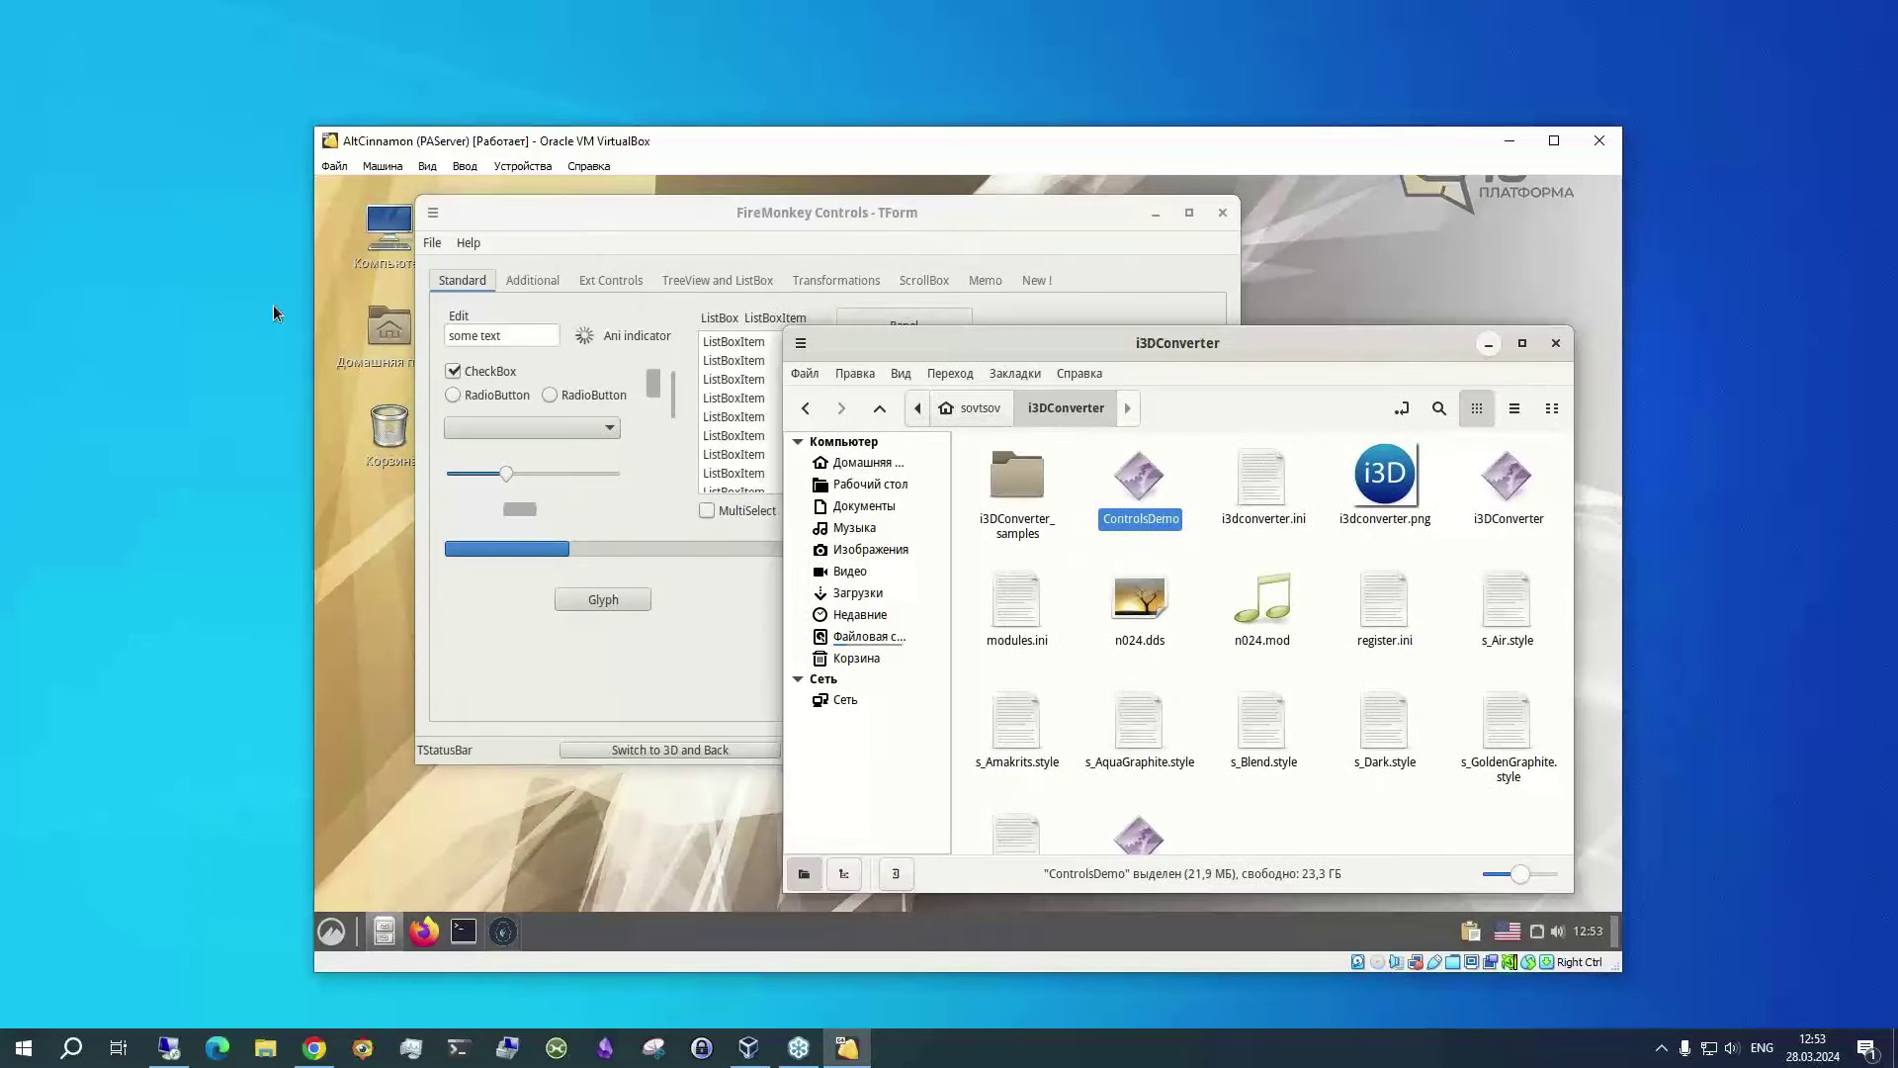
click(1491, 348)
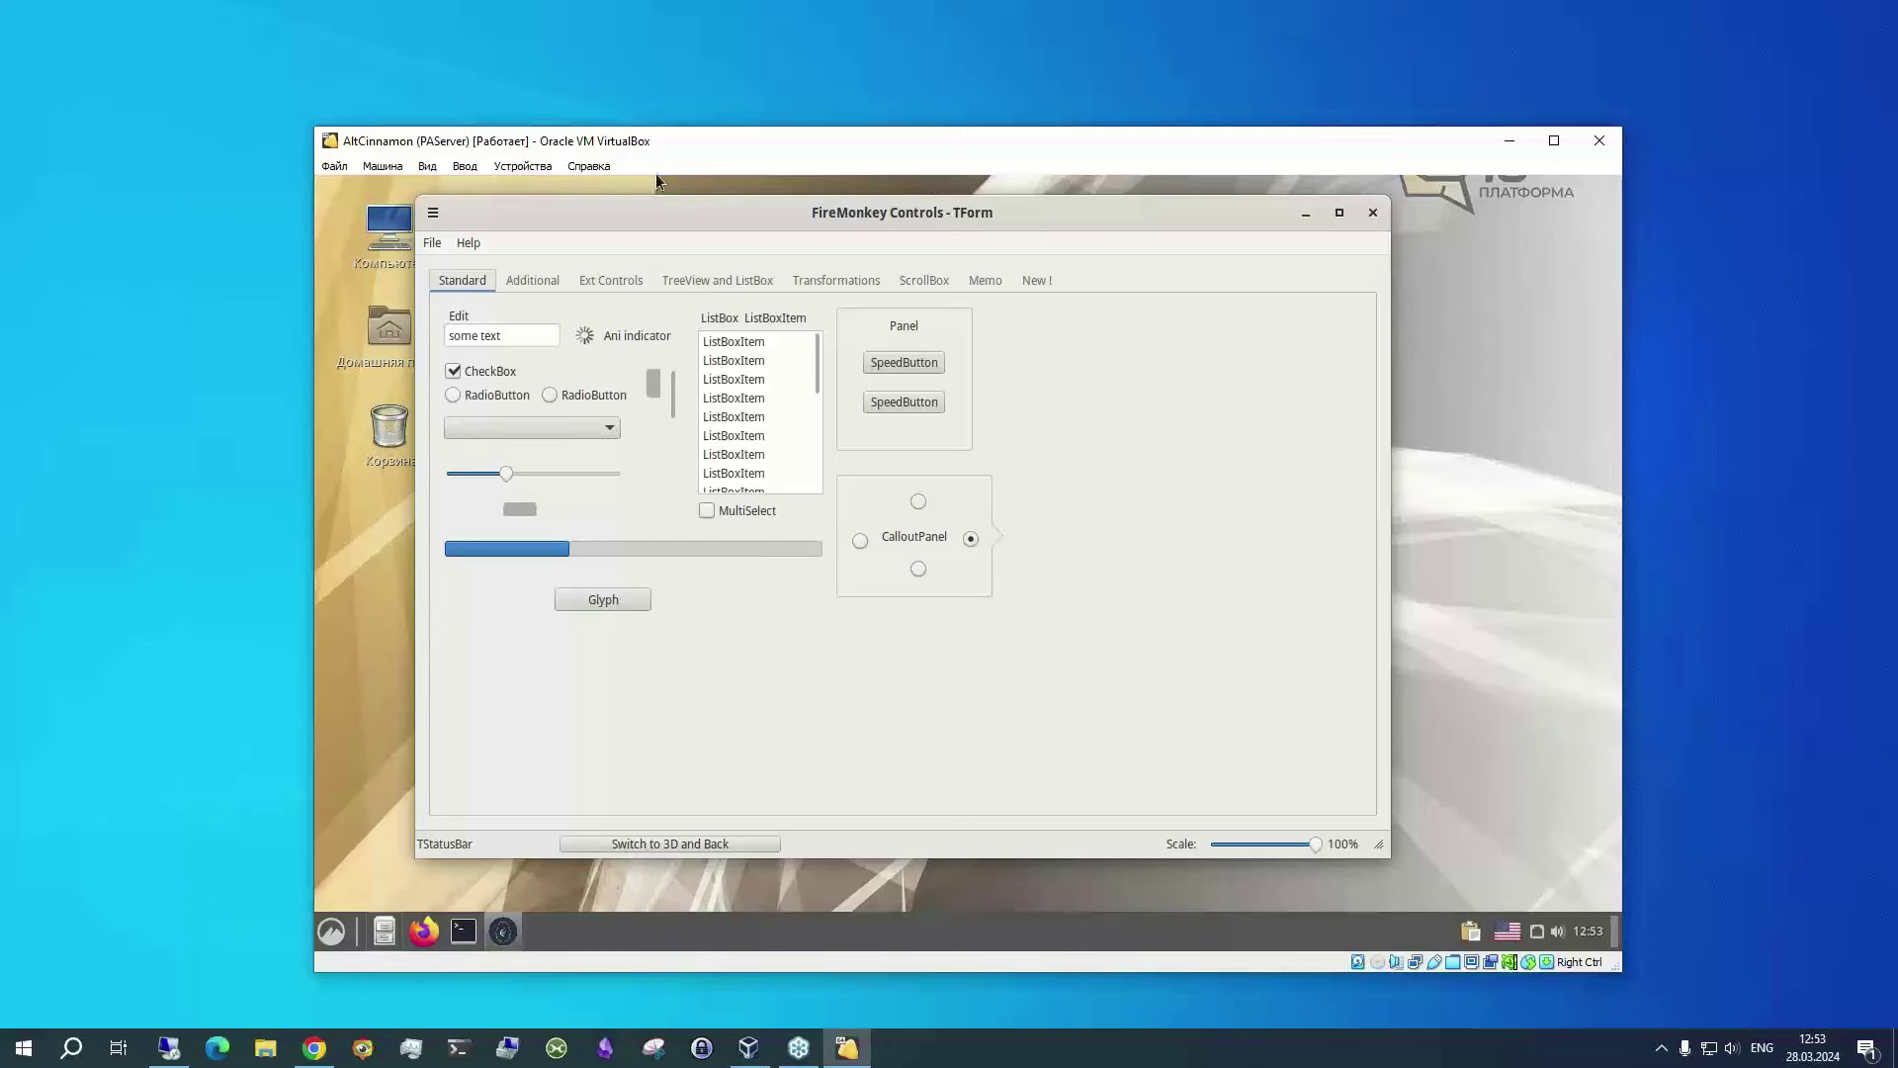
Choose item 4 in the pop-up selector on the demo's Additional page
click(532, 280)
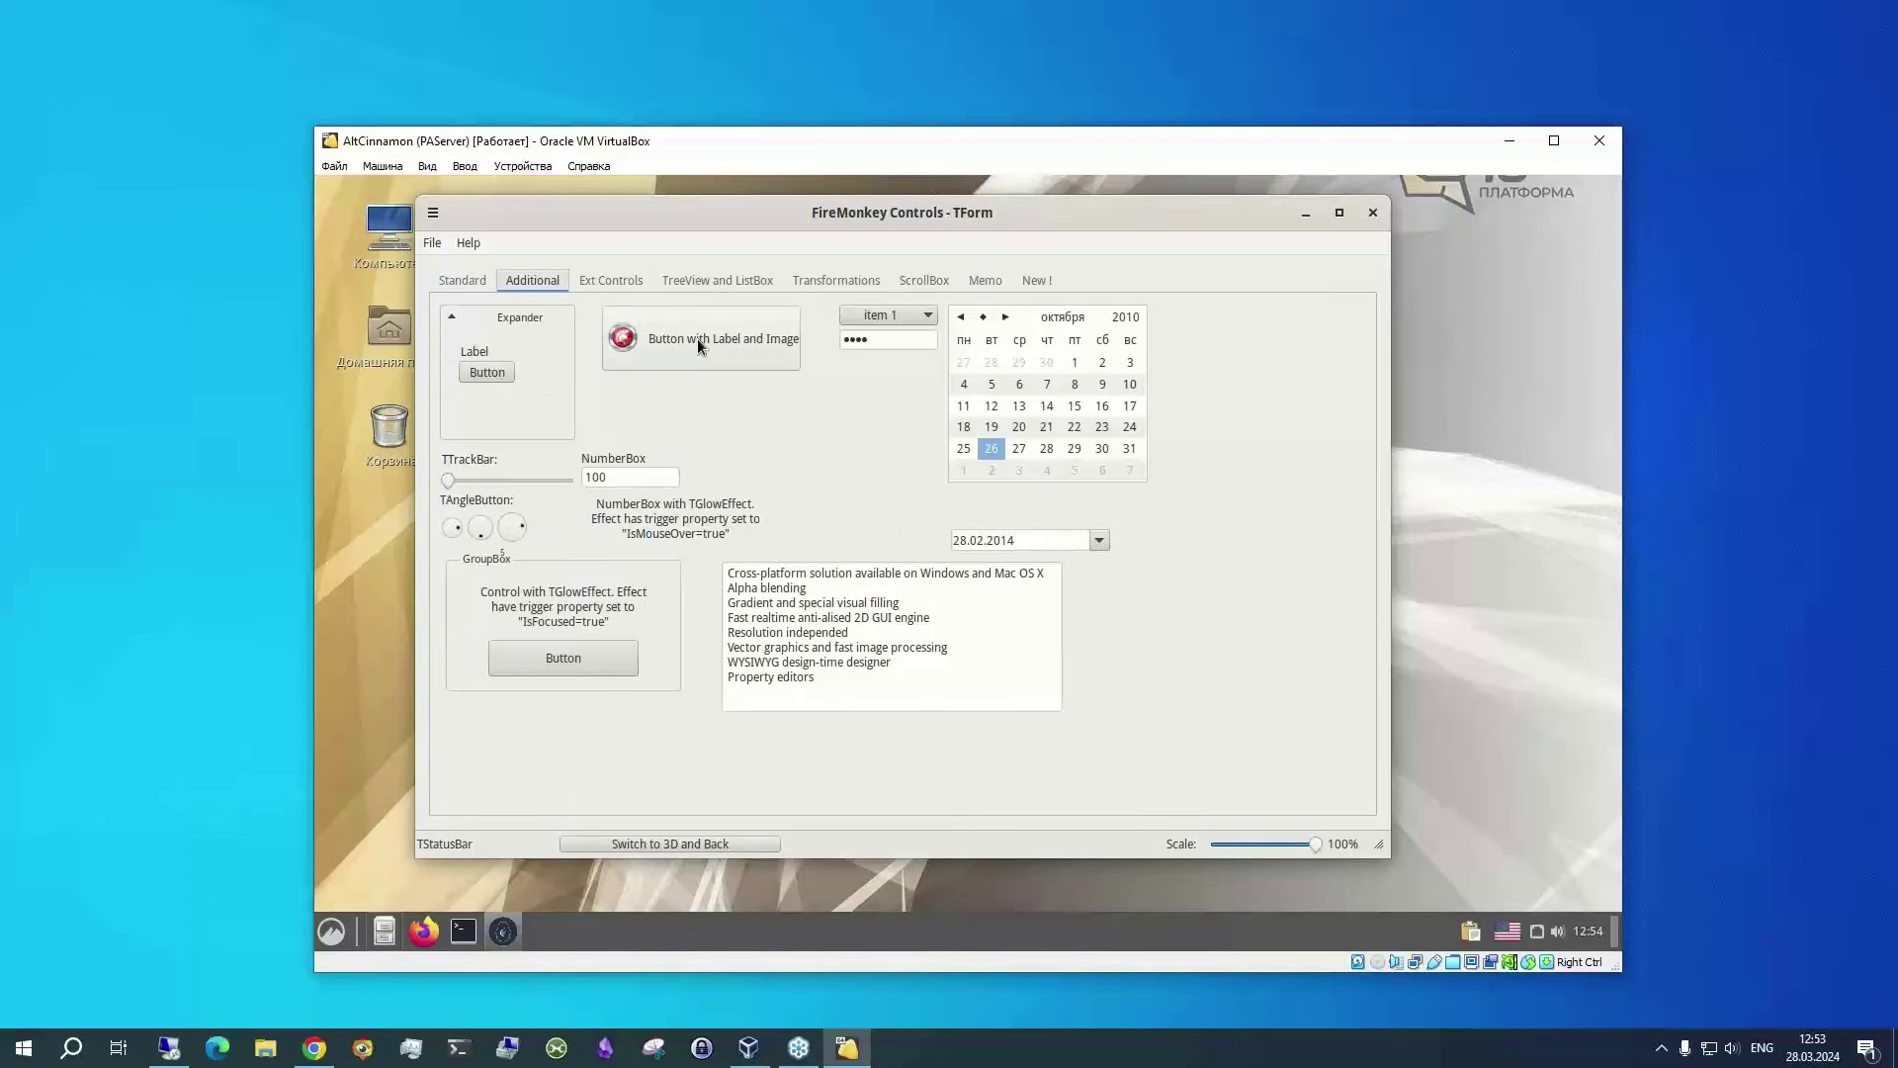
click(928, 314)
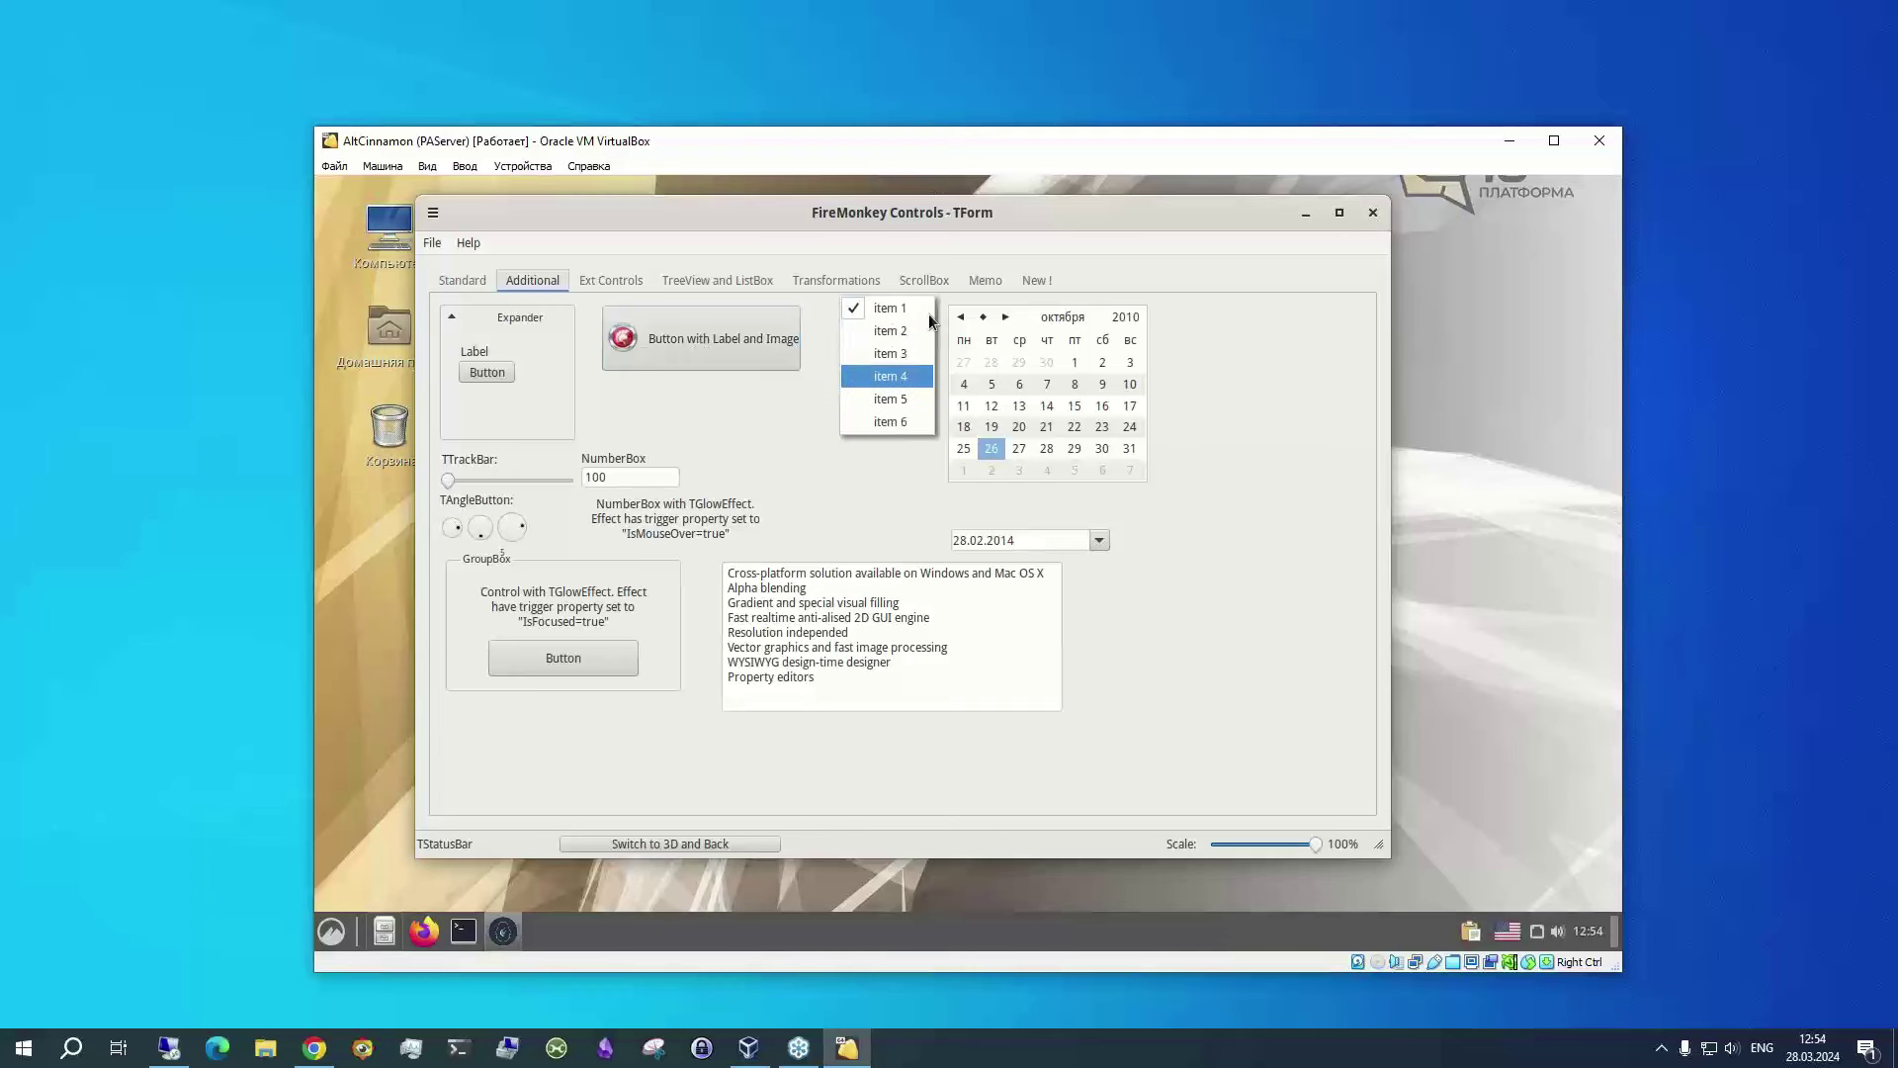
key(Return)
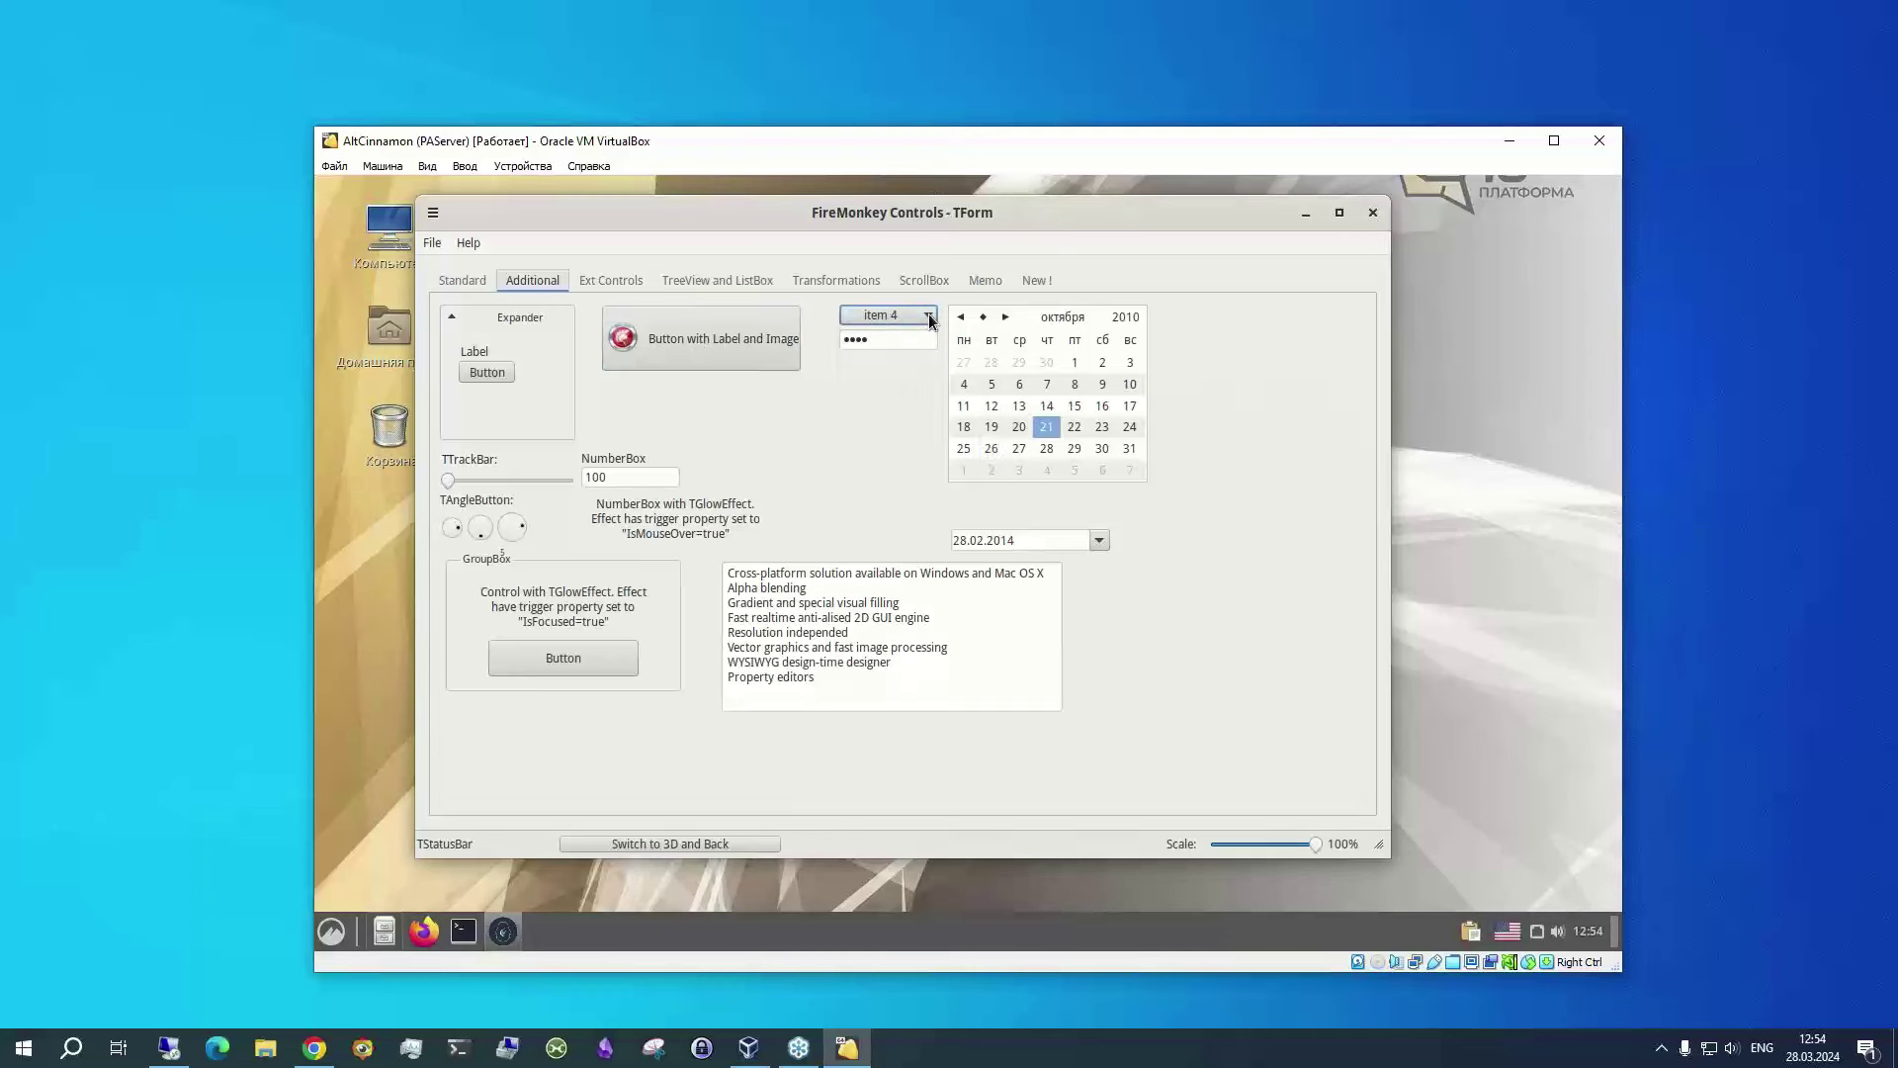
Set the date field below the calendar to 05.02.2014 using its drop-down calendar
key(Tab)
key(alt+Down)
key(Up)
key(Up)
key(Up)
key(Left)
key(Left)
key(Return)
Activate the button in the GroupBox and move the TTrackBar slider to about the middle of its range
key(Tab)
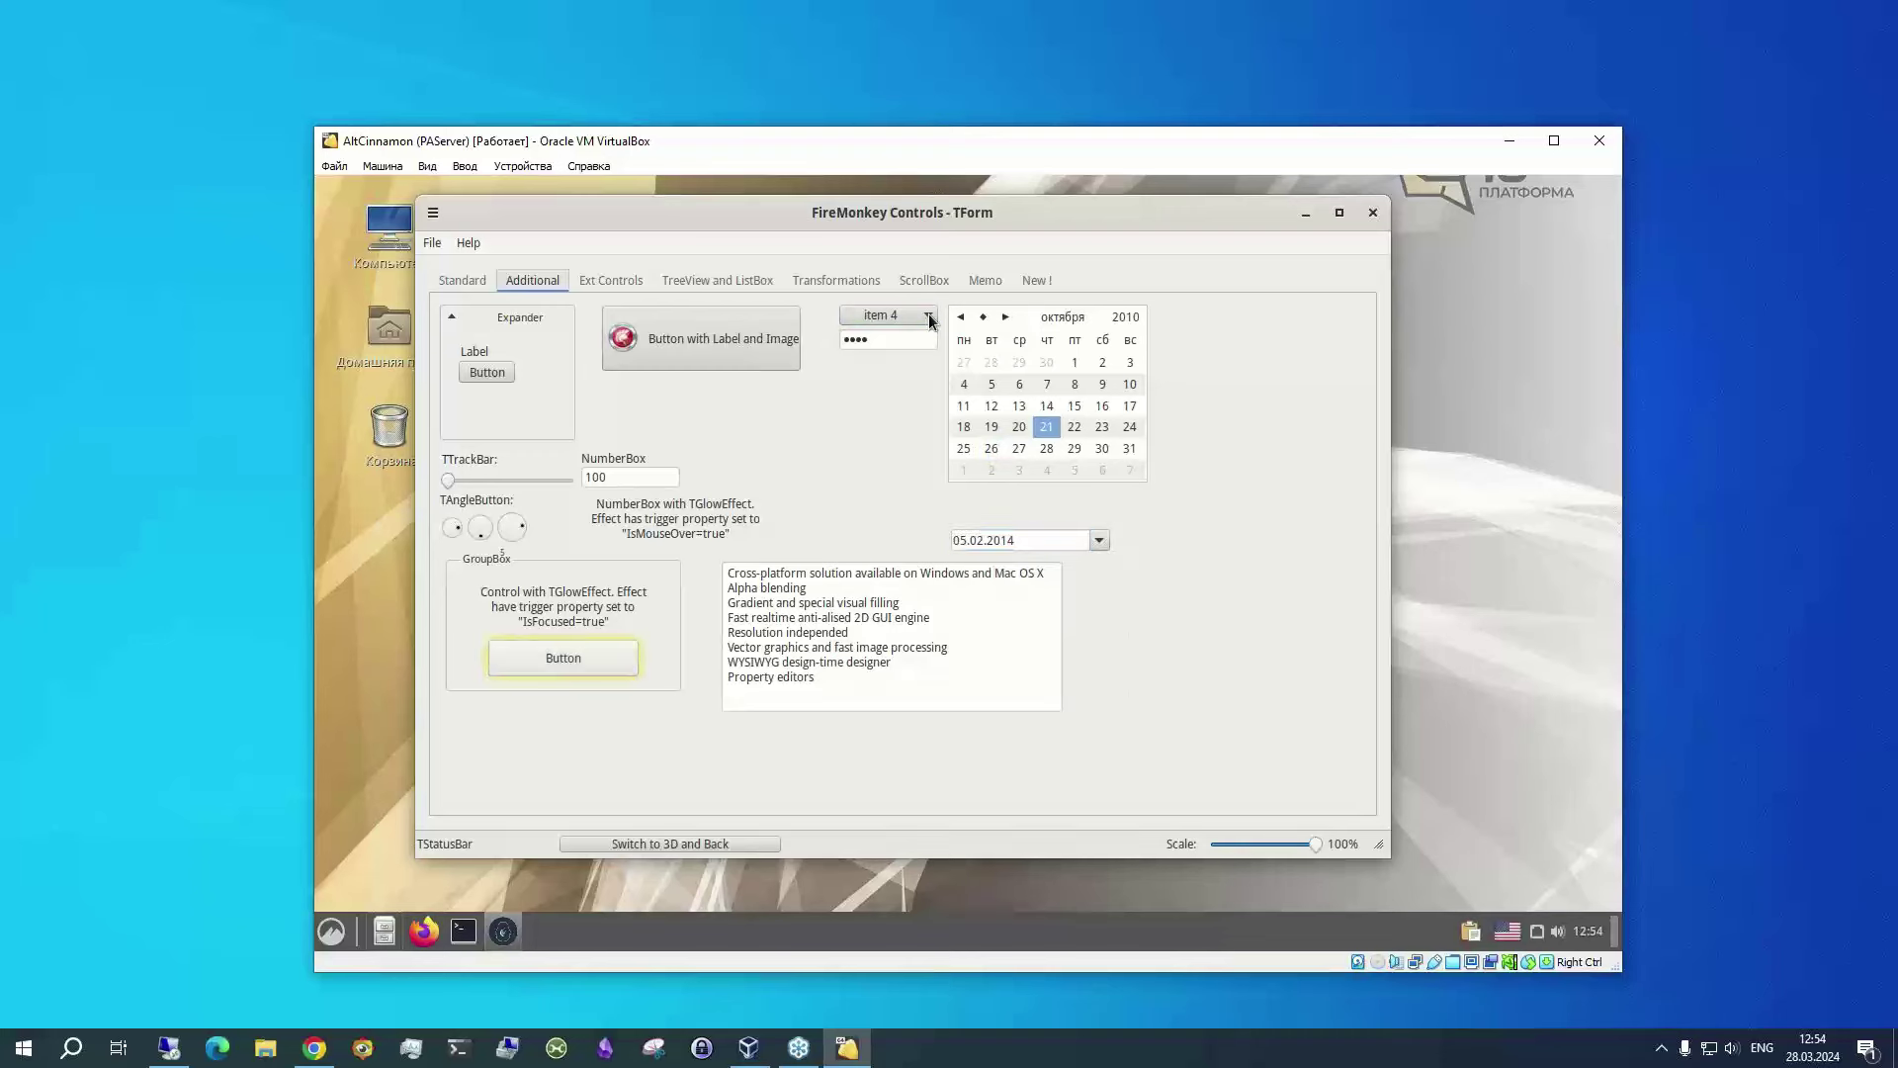
key(space)
key(Tab)
key(Right)
key(Right)
key(Right)
key(Right)
key(Right)
key(Right)
key(Right)
key(Right)
key(Right)
key(Right)
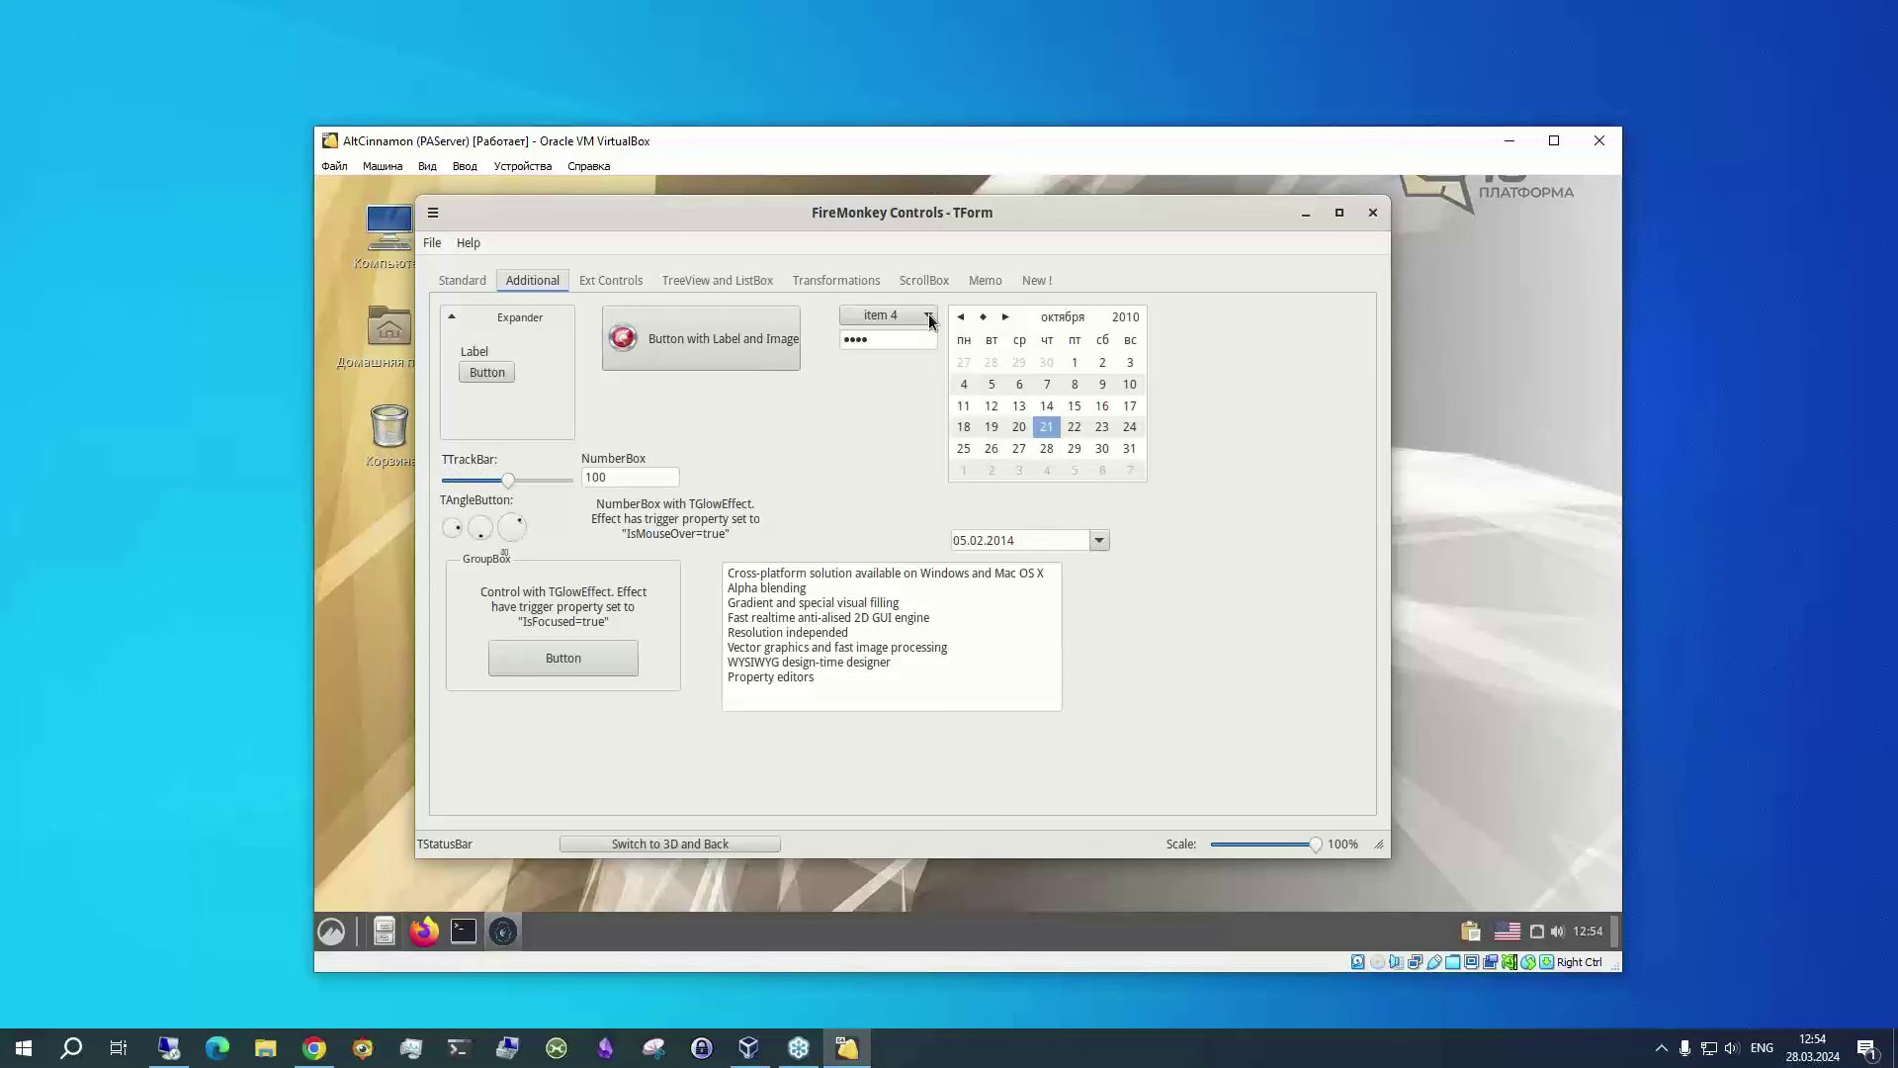
Test the opacity slider on the Transformations page and set the Rotate slider to its maximum
key(ctrl+Tab)
key(ctrl+Tab)
key(ctrl+Tab)
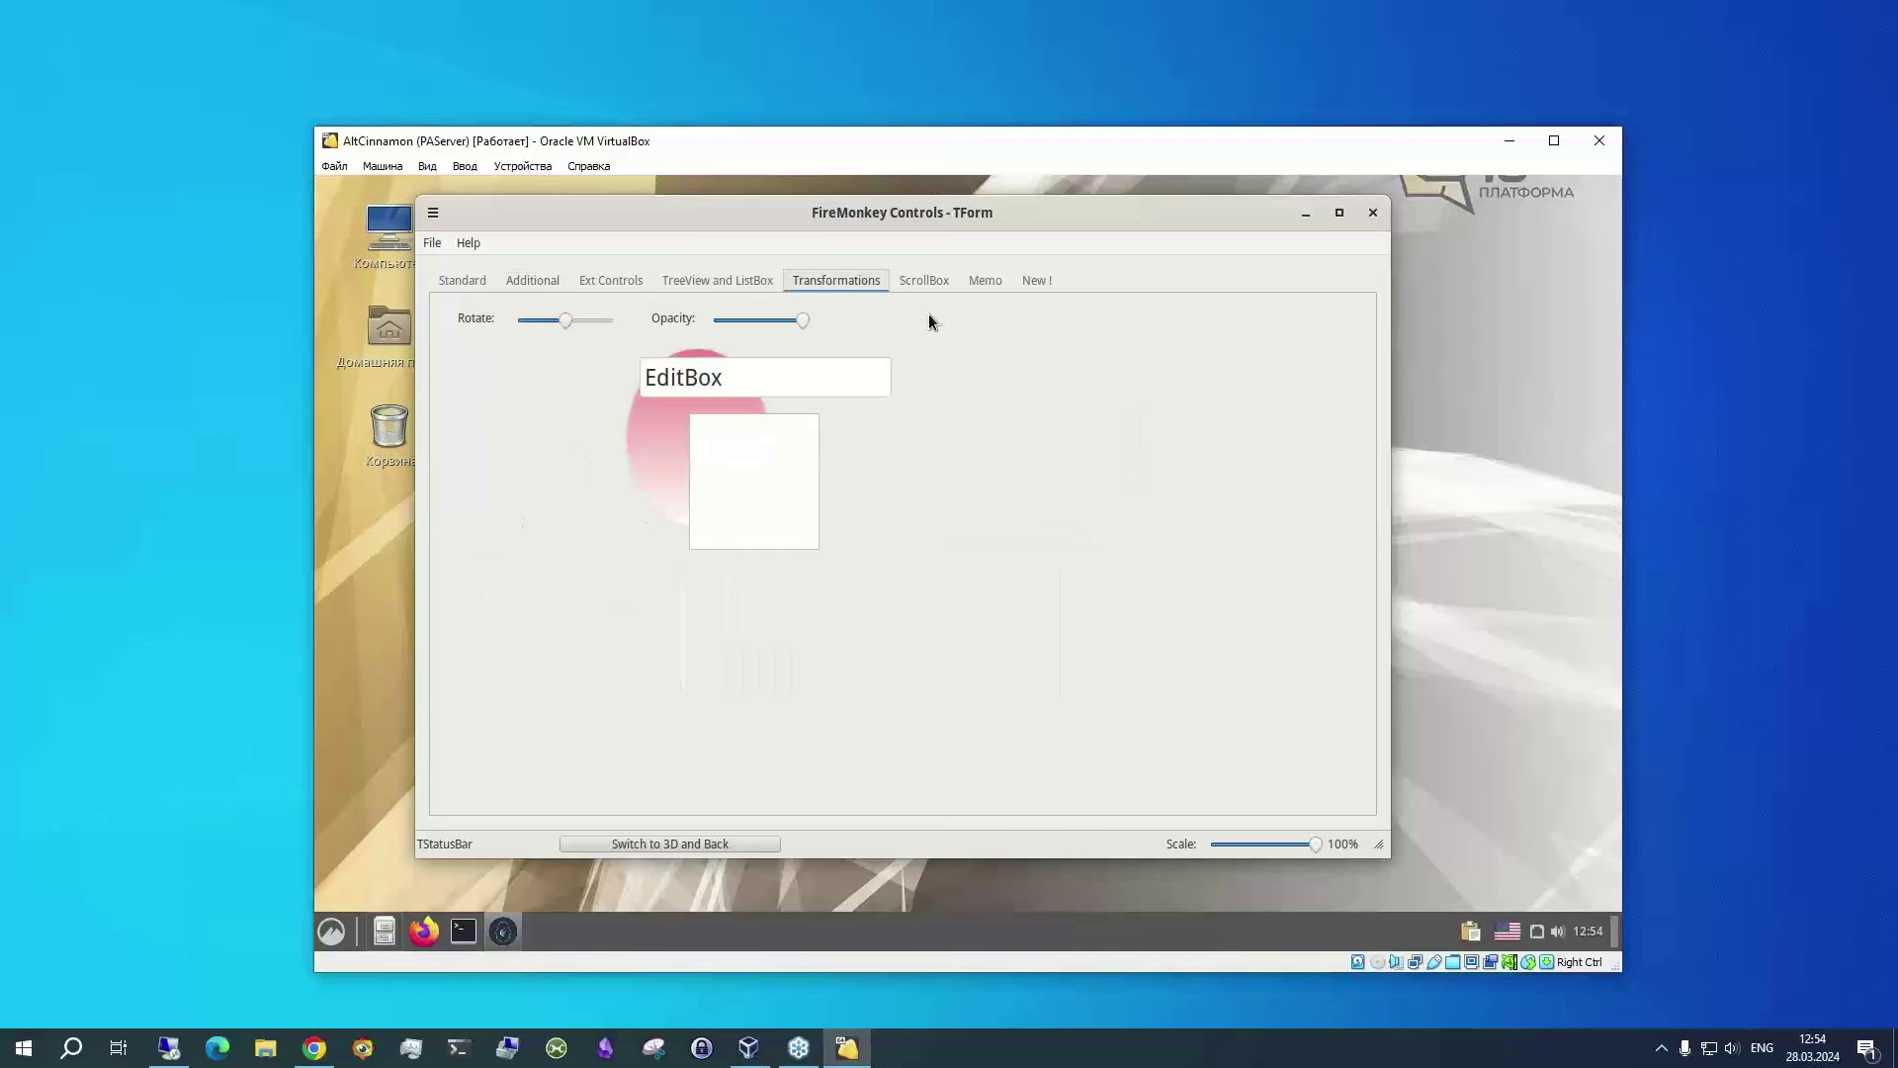
key(Home)
key(End)
key(shift+Tab)
key(End)
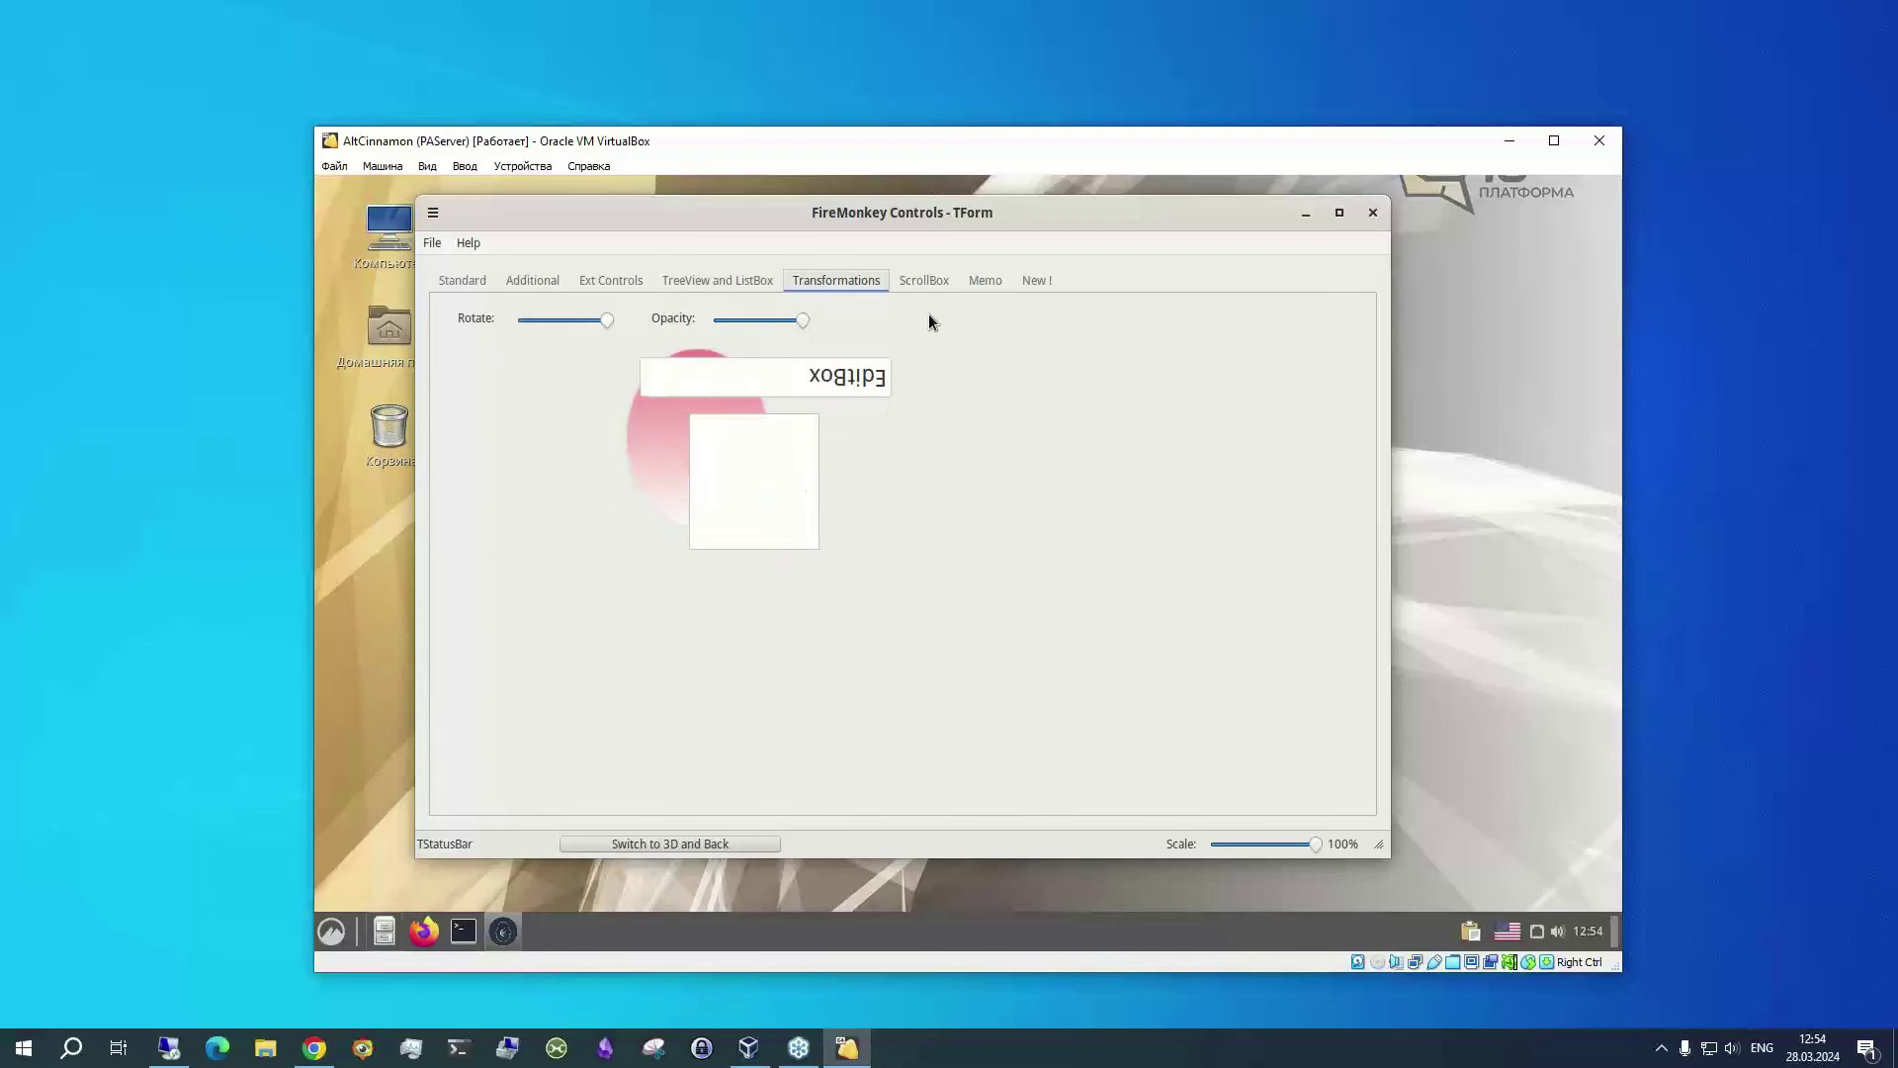
Go through the ScrollBox and Memo pages of the controls demo to the New! page
key(Page_Down)
key(ctrl+Tab)
key(ctrl+Tab)
key(ctrl+Tab)
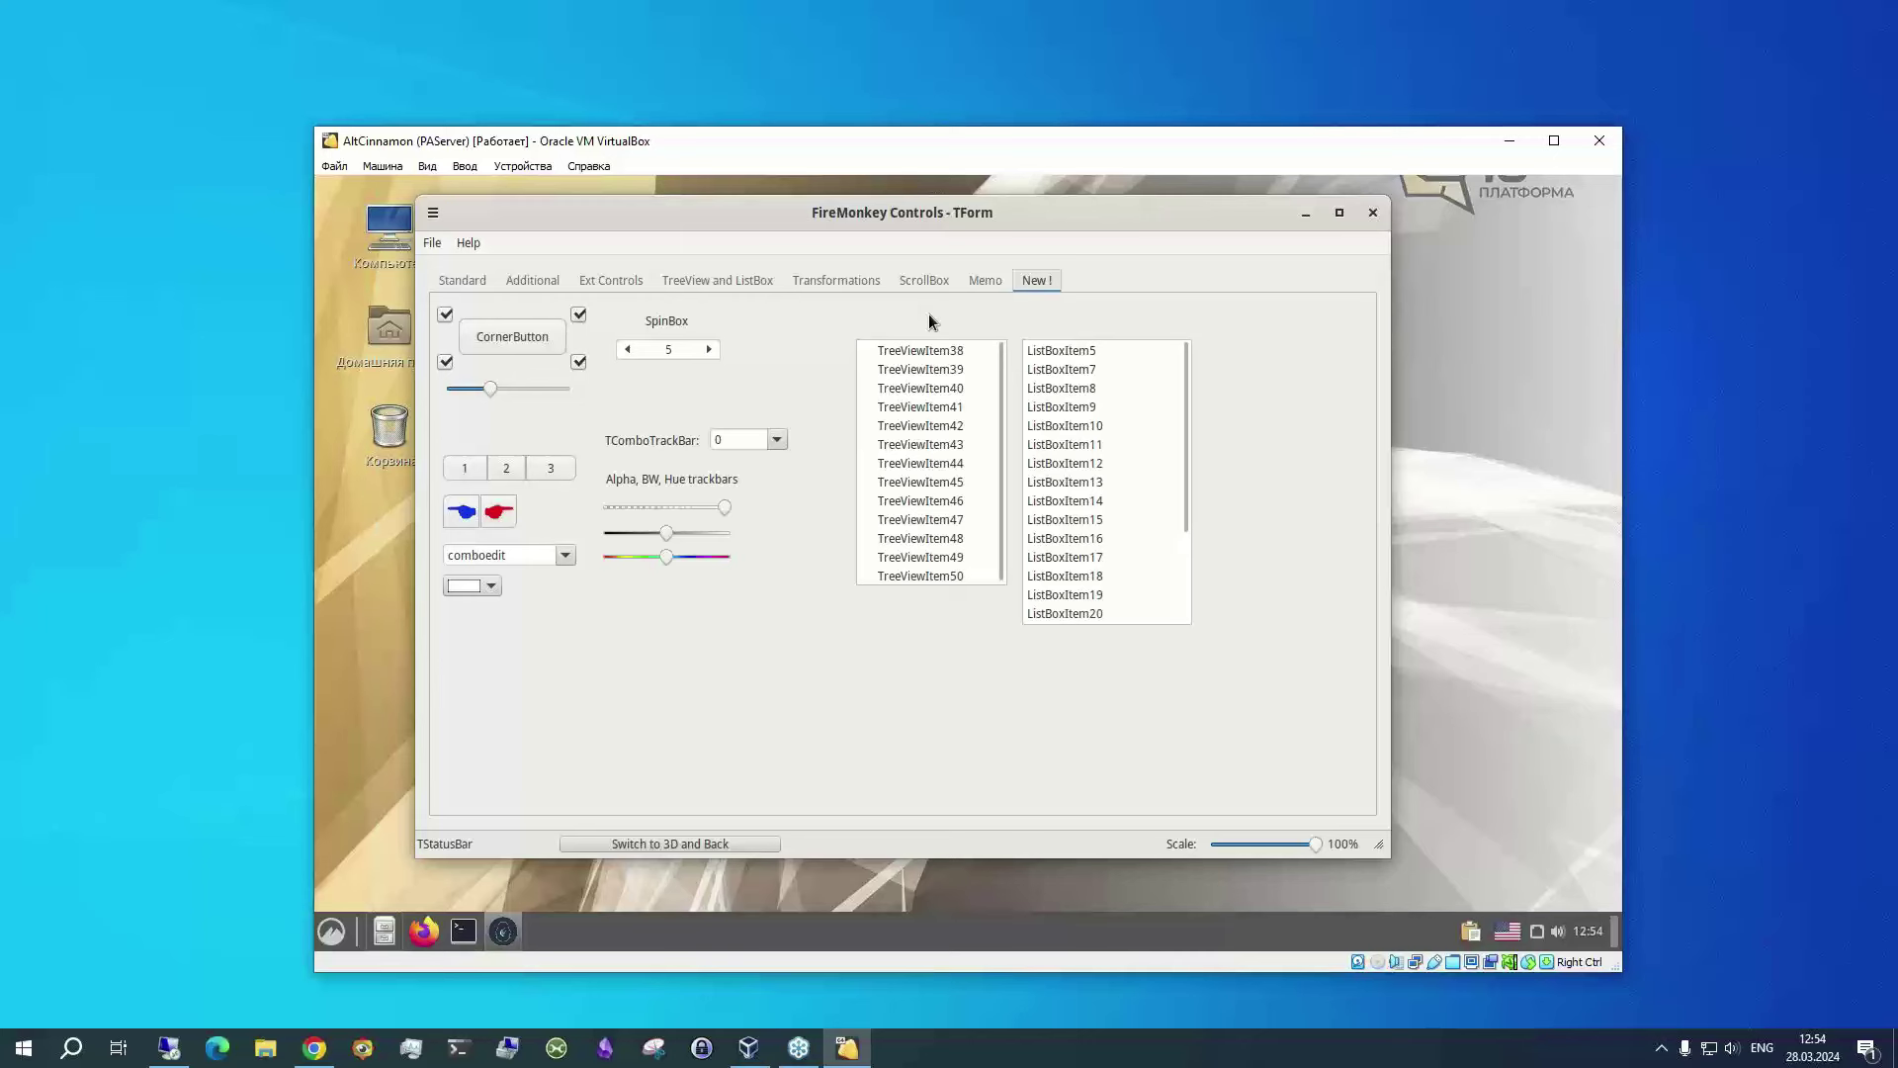
Load the FireMonkey style s_GoldenGraphite.style from the i3DConverter folder into the controls demo
key(alt+f)
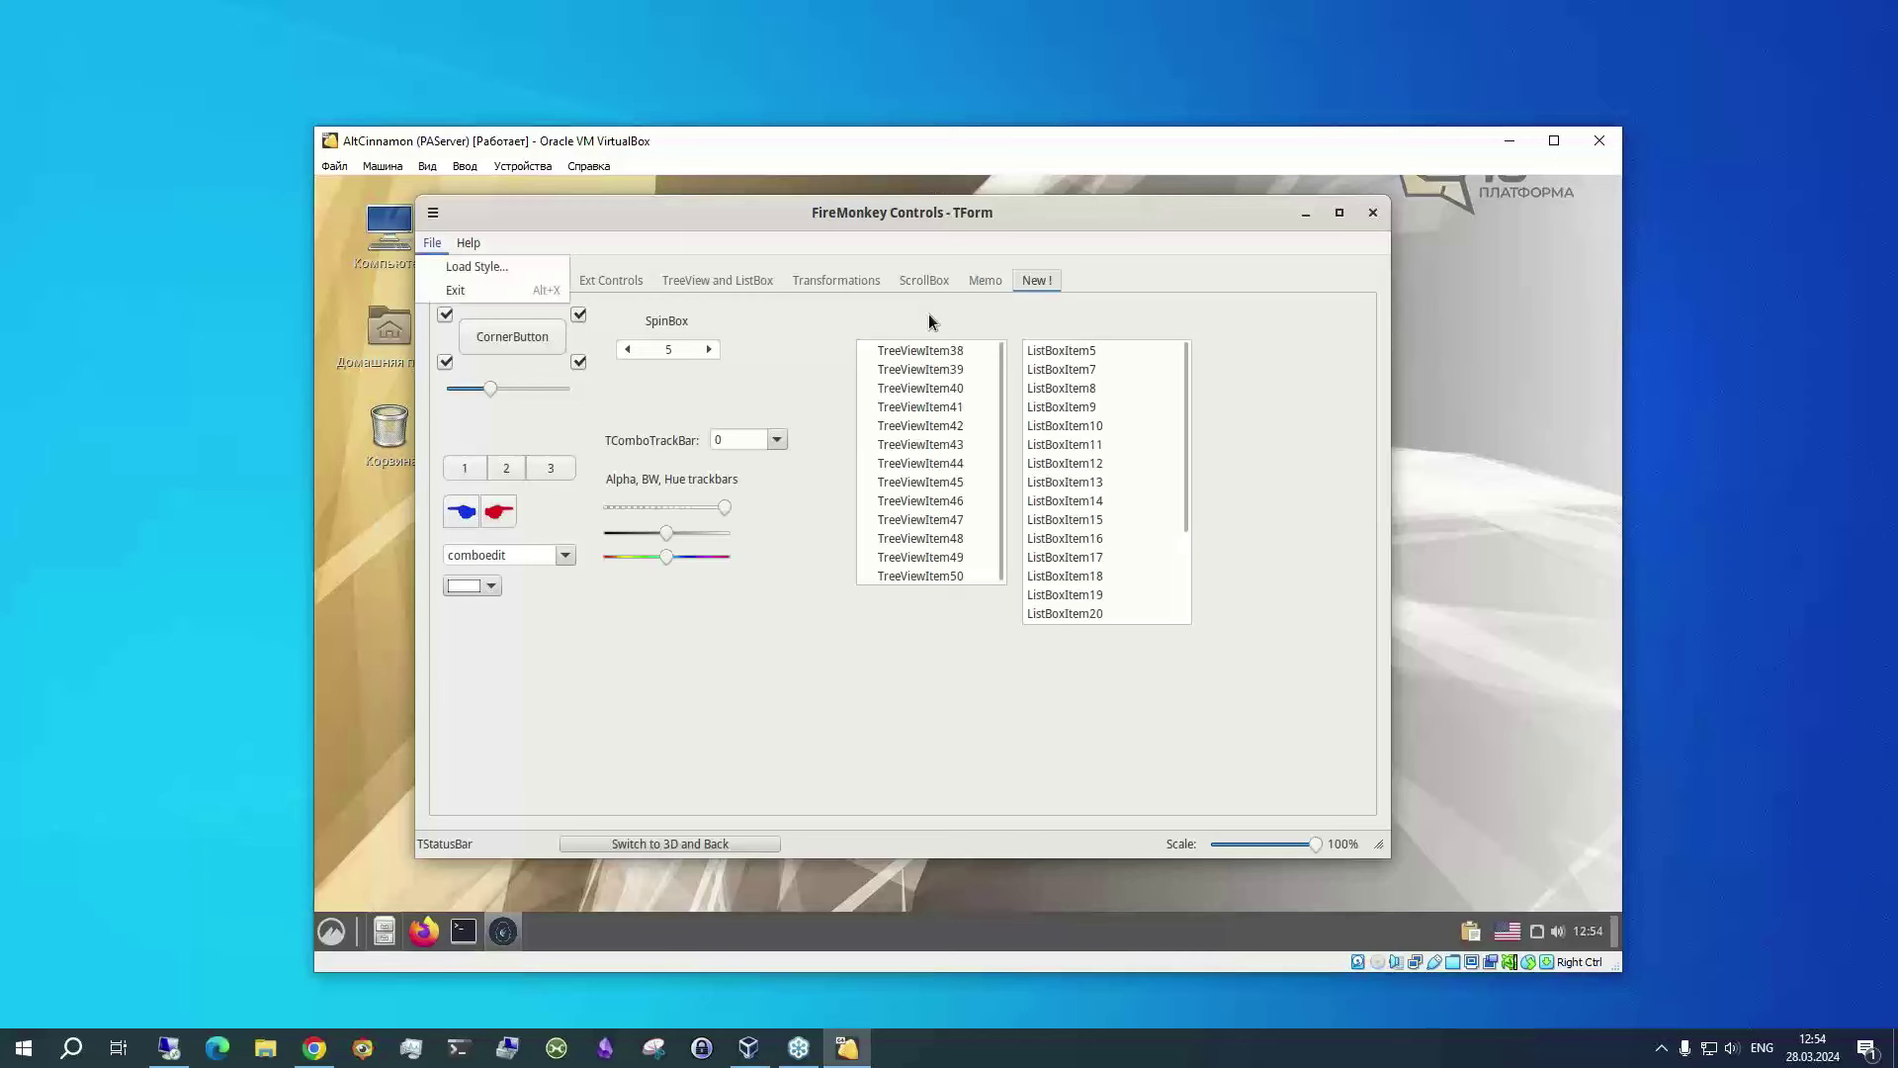
key(Down)
key(Return)
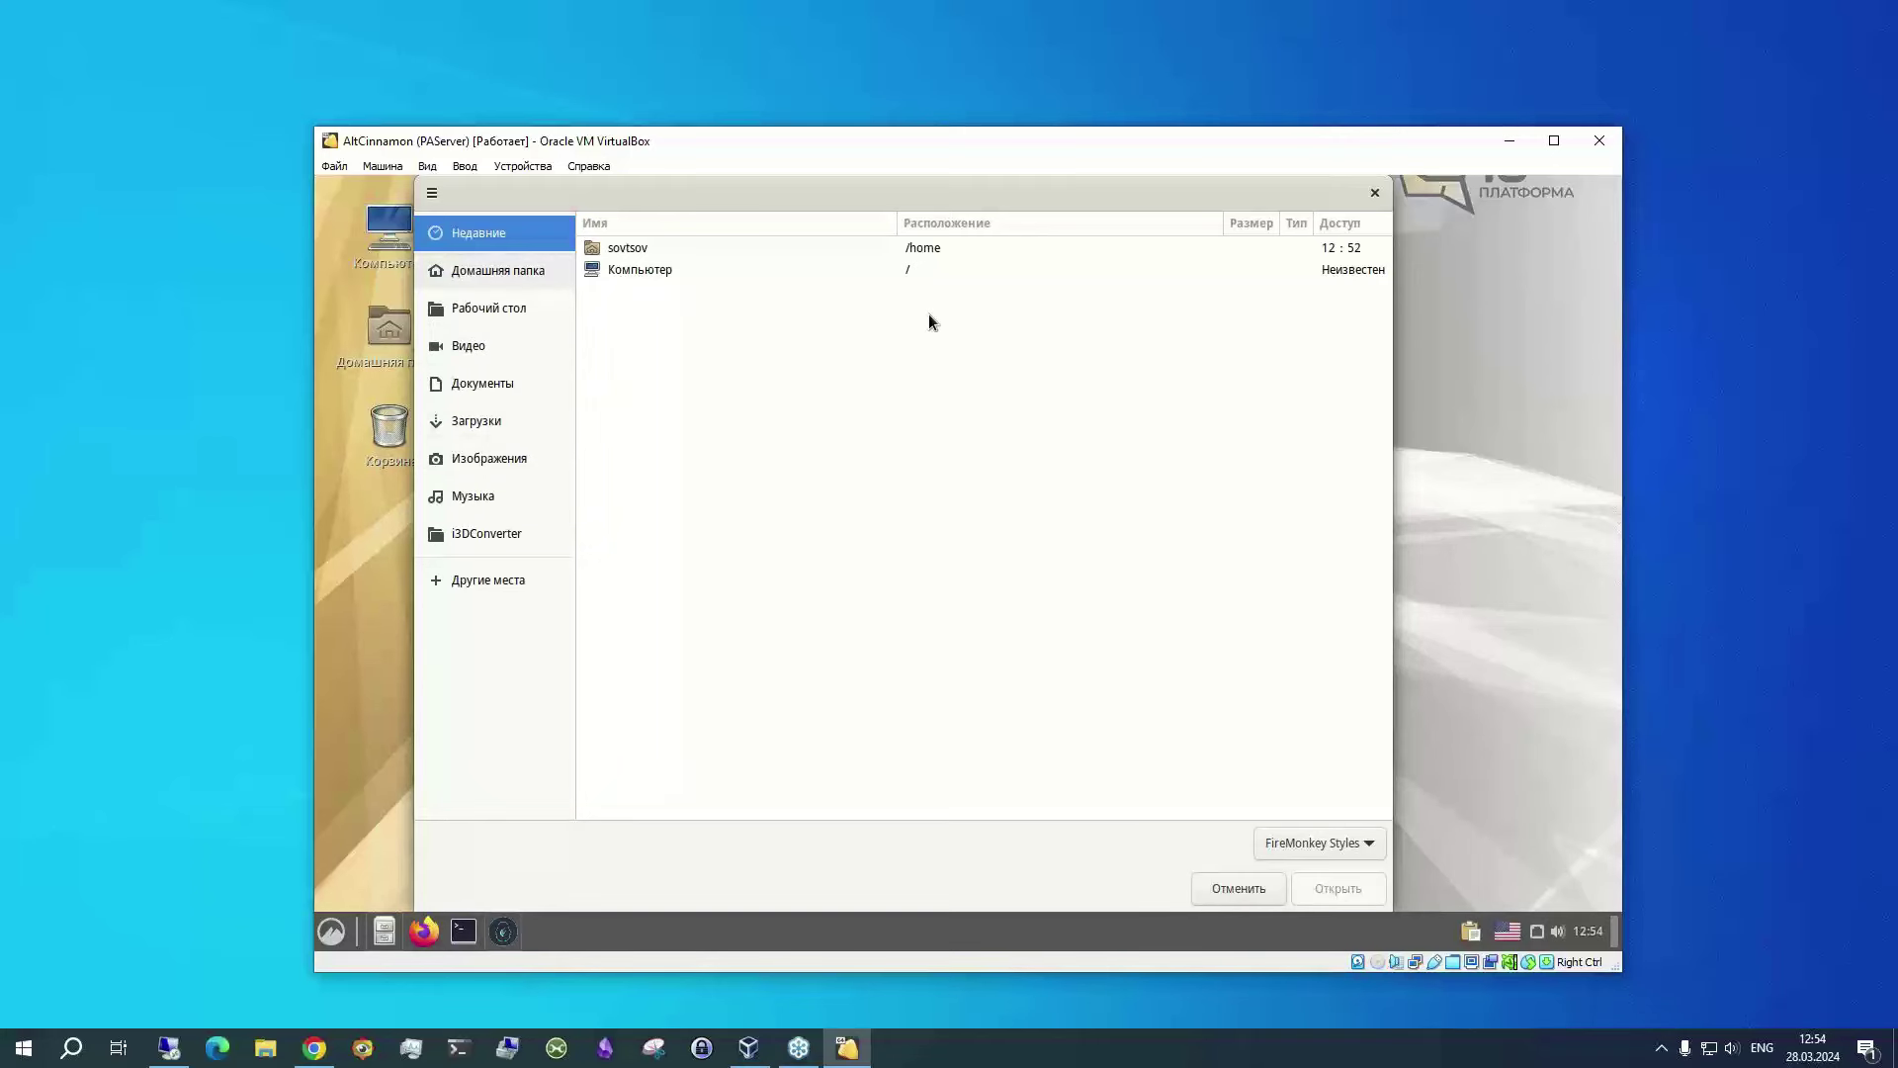
key(Return)
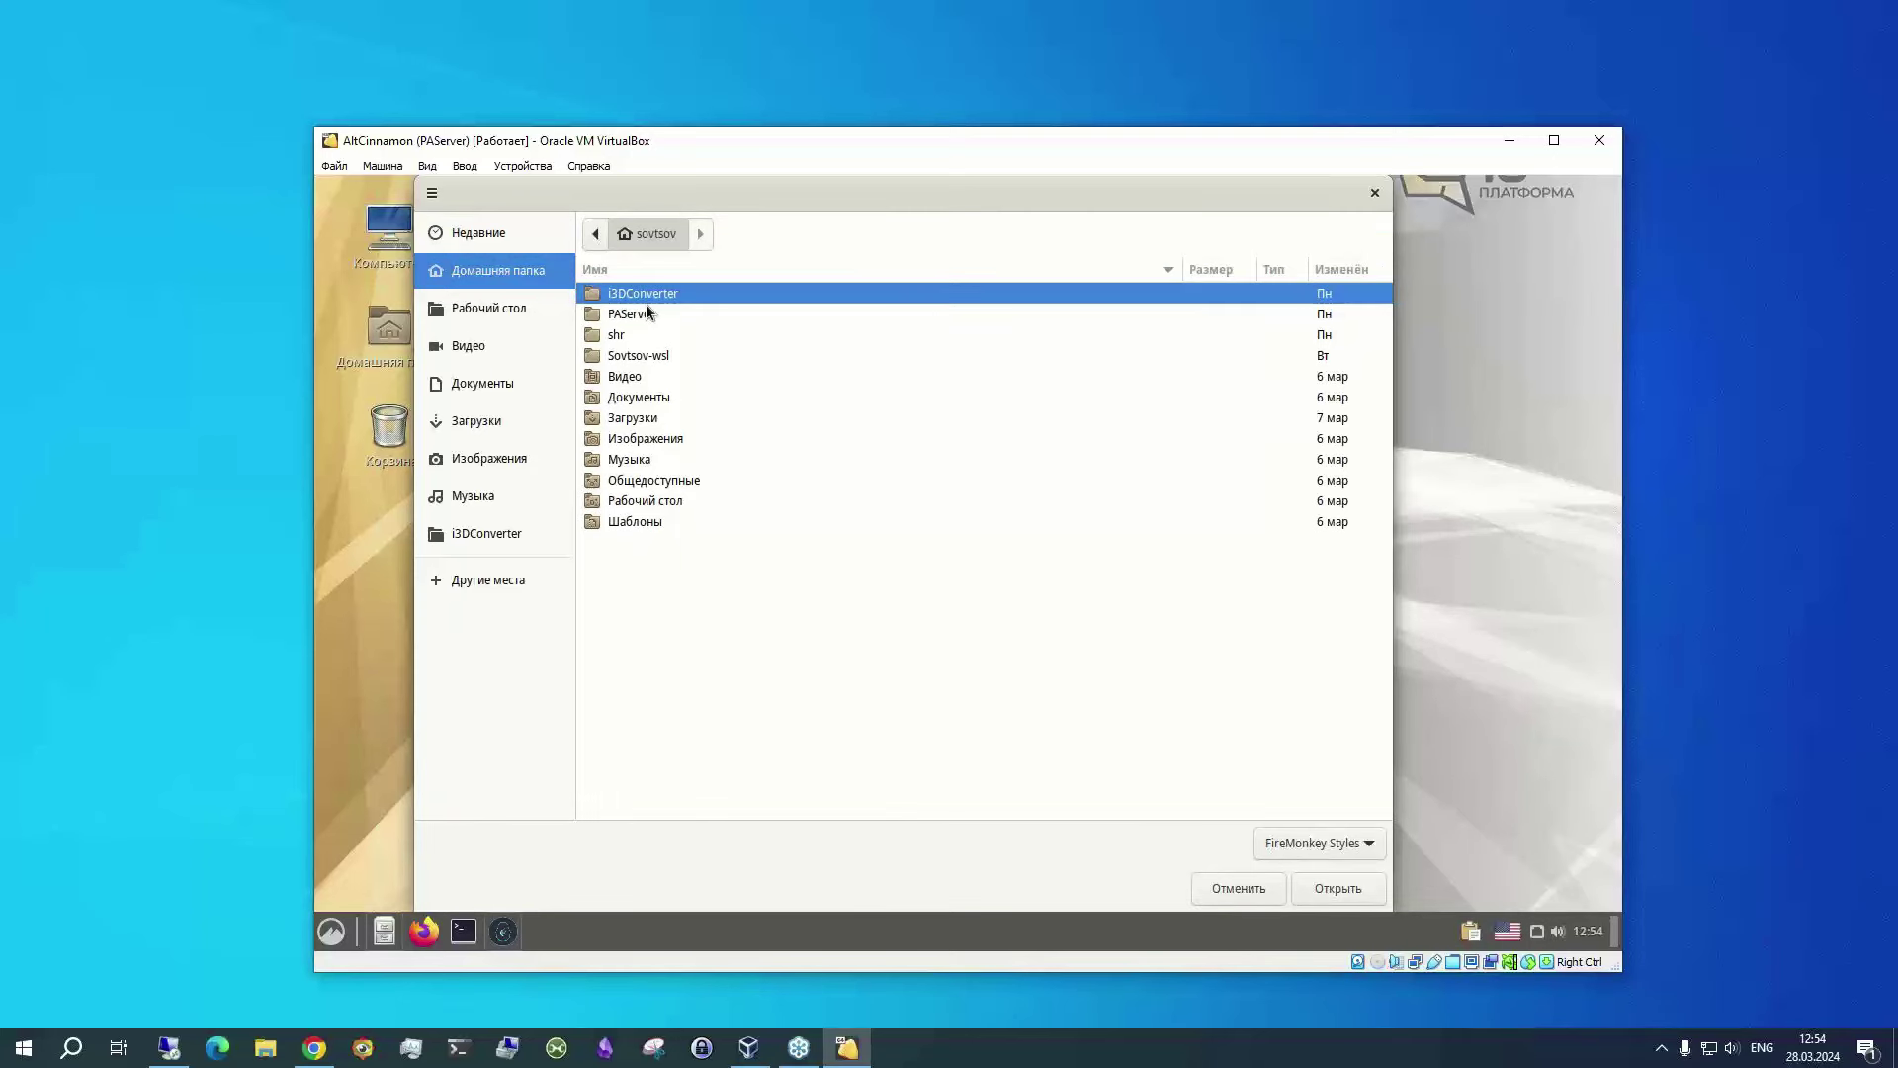
key(Return)
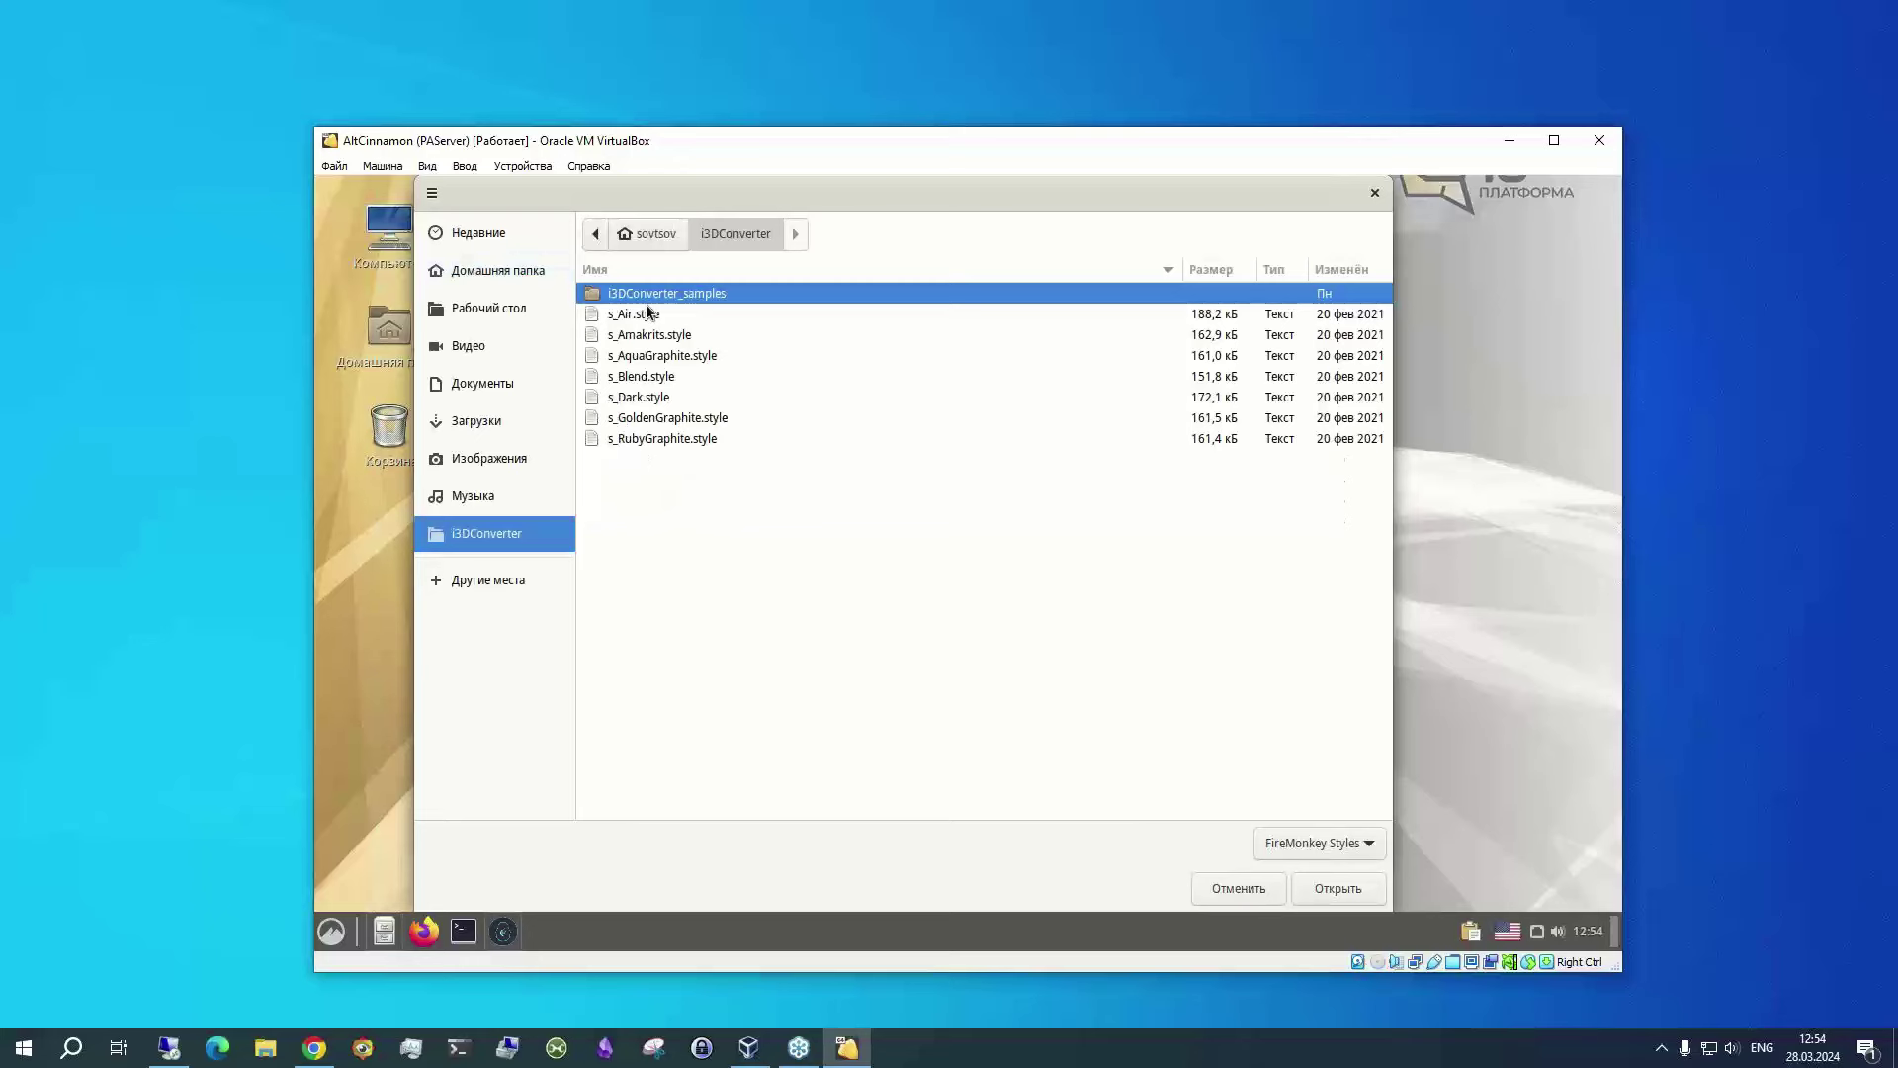
key(Down)
key(Down)
key(Down)
key(Down)
key(Down)
key(Down)
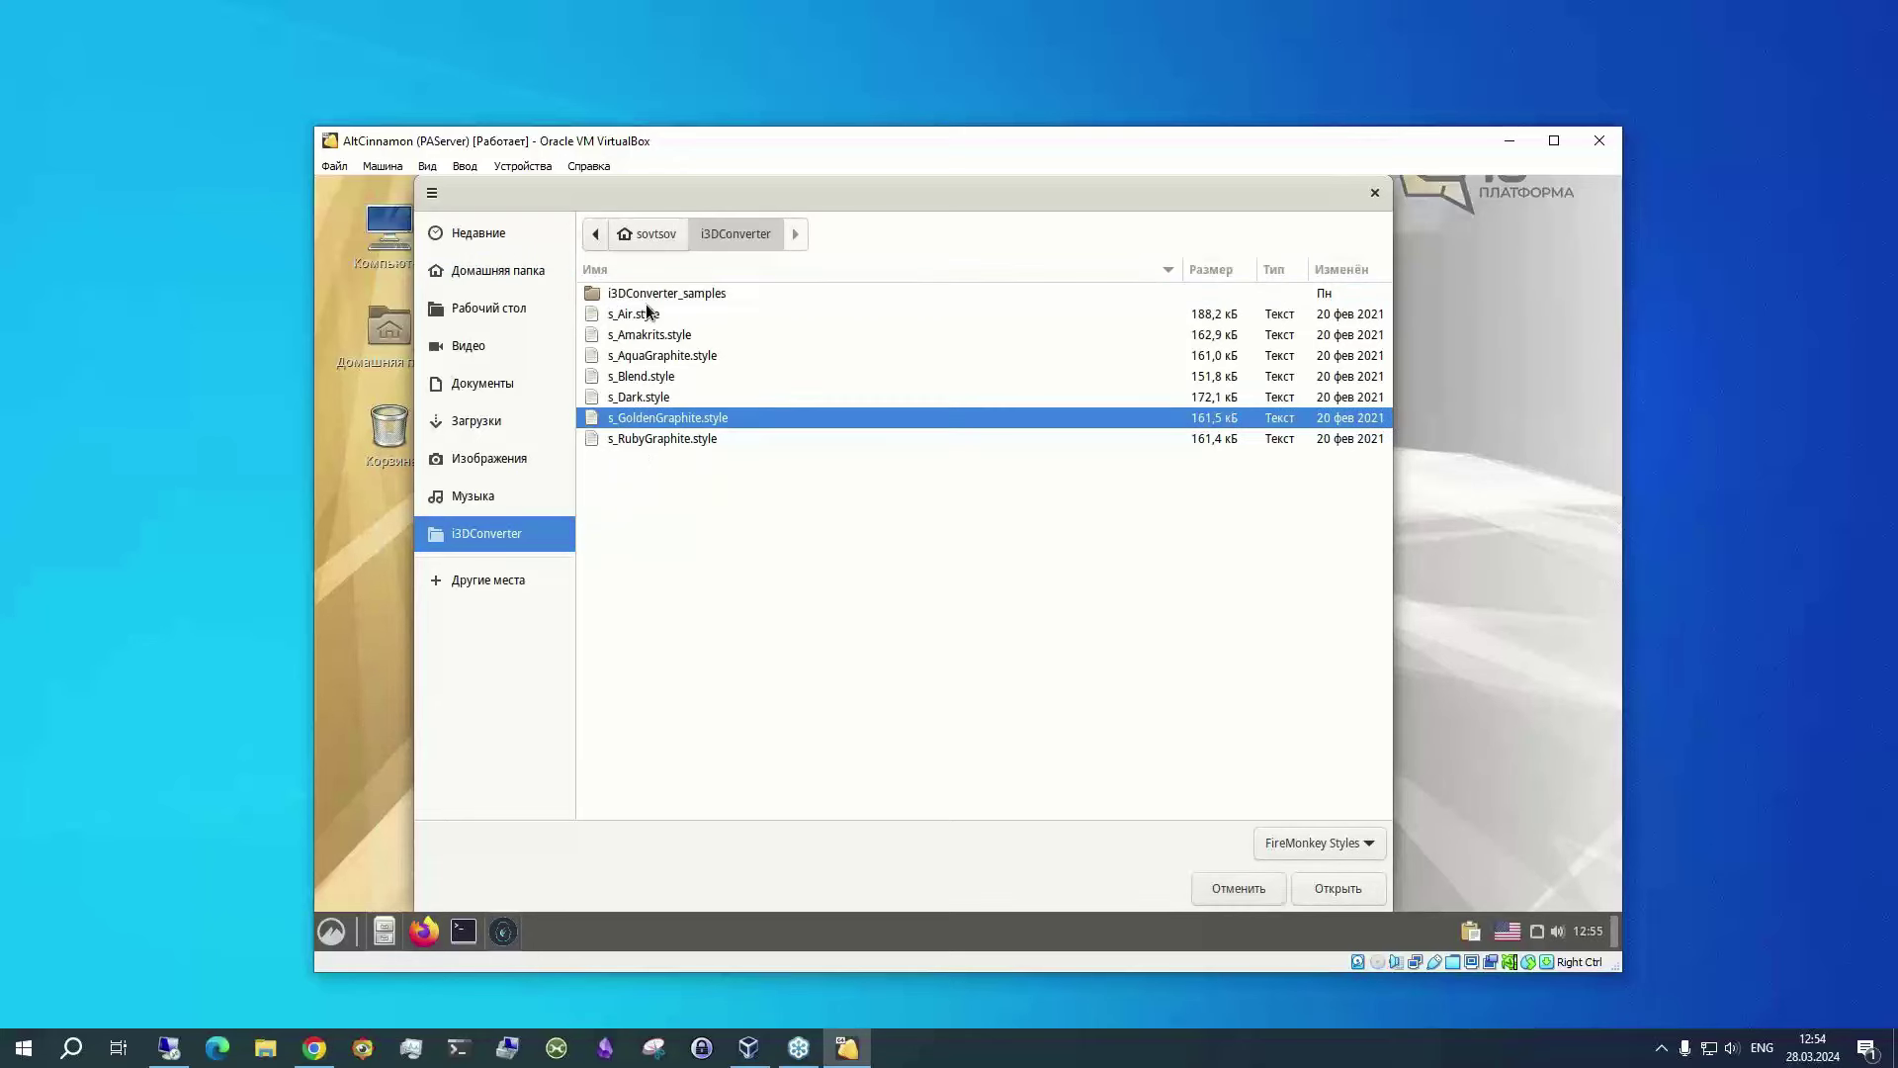
key(Return)
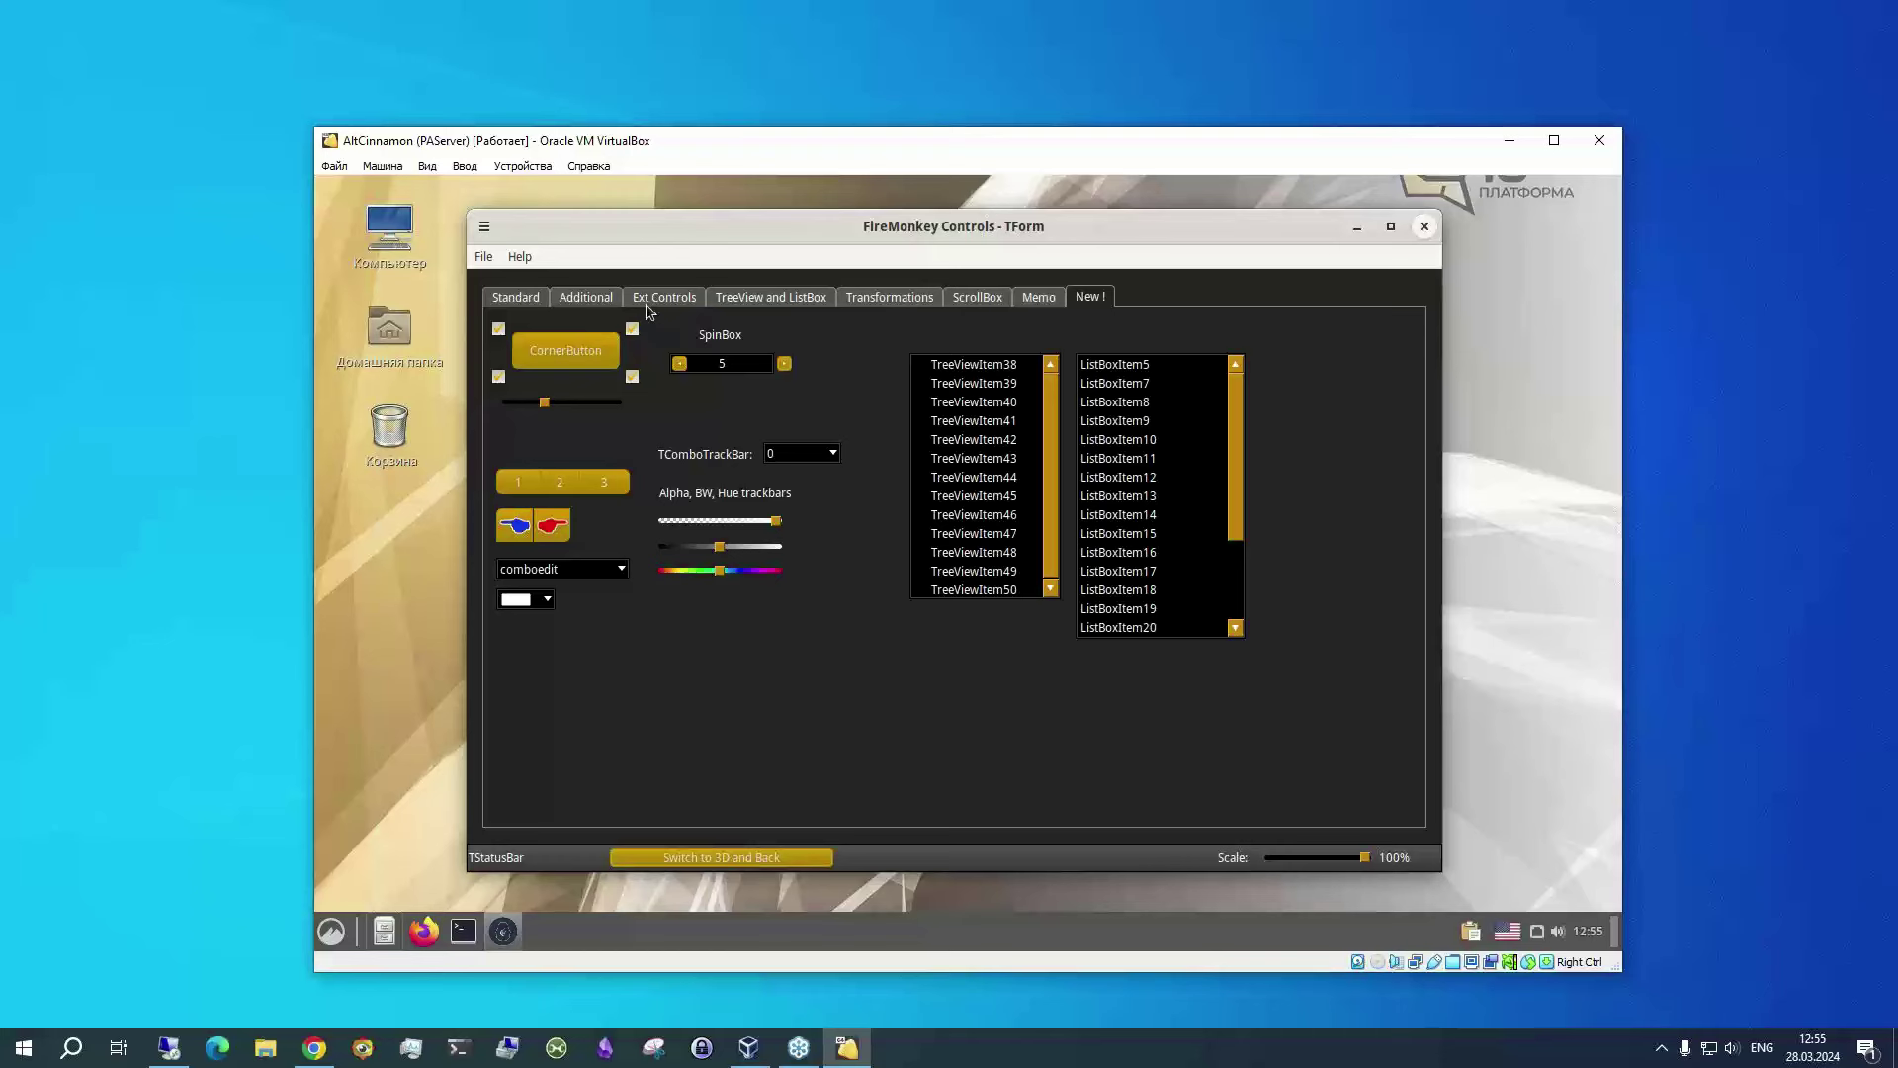
Dismiss the virtual machine's close options and shut down the ALT system from within the guest
click(1594, 148)
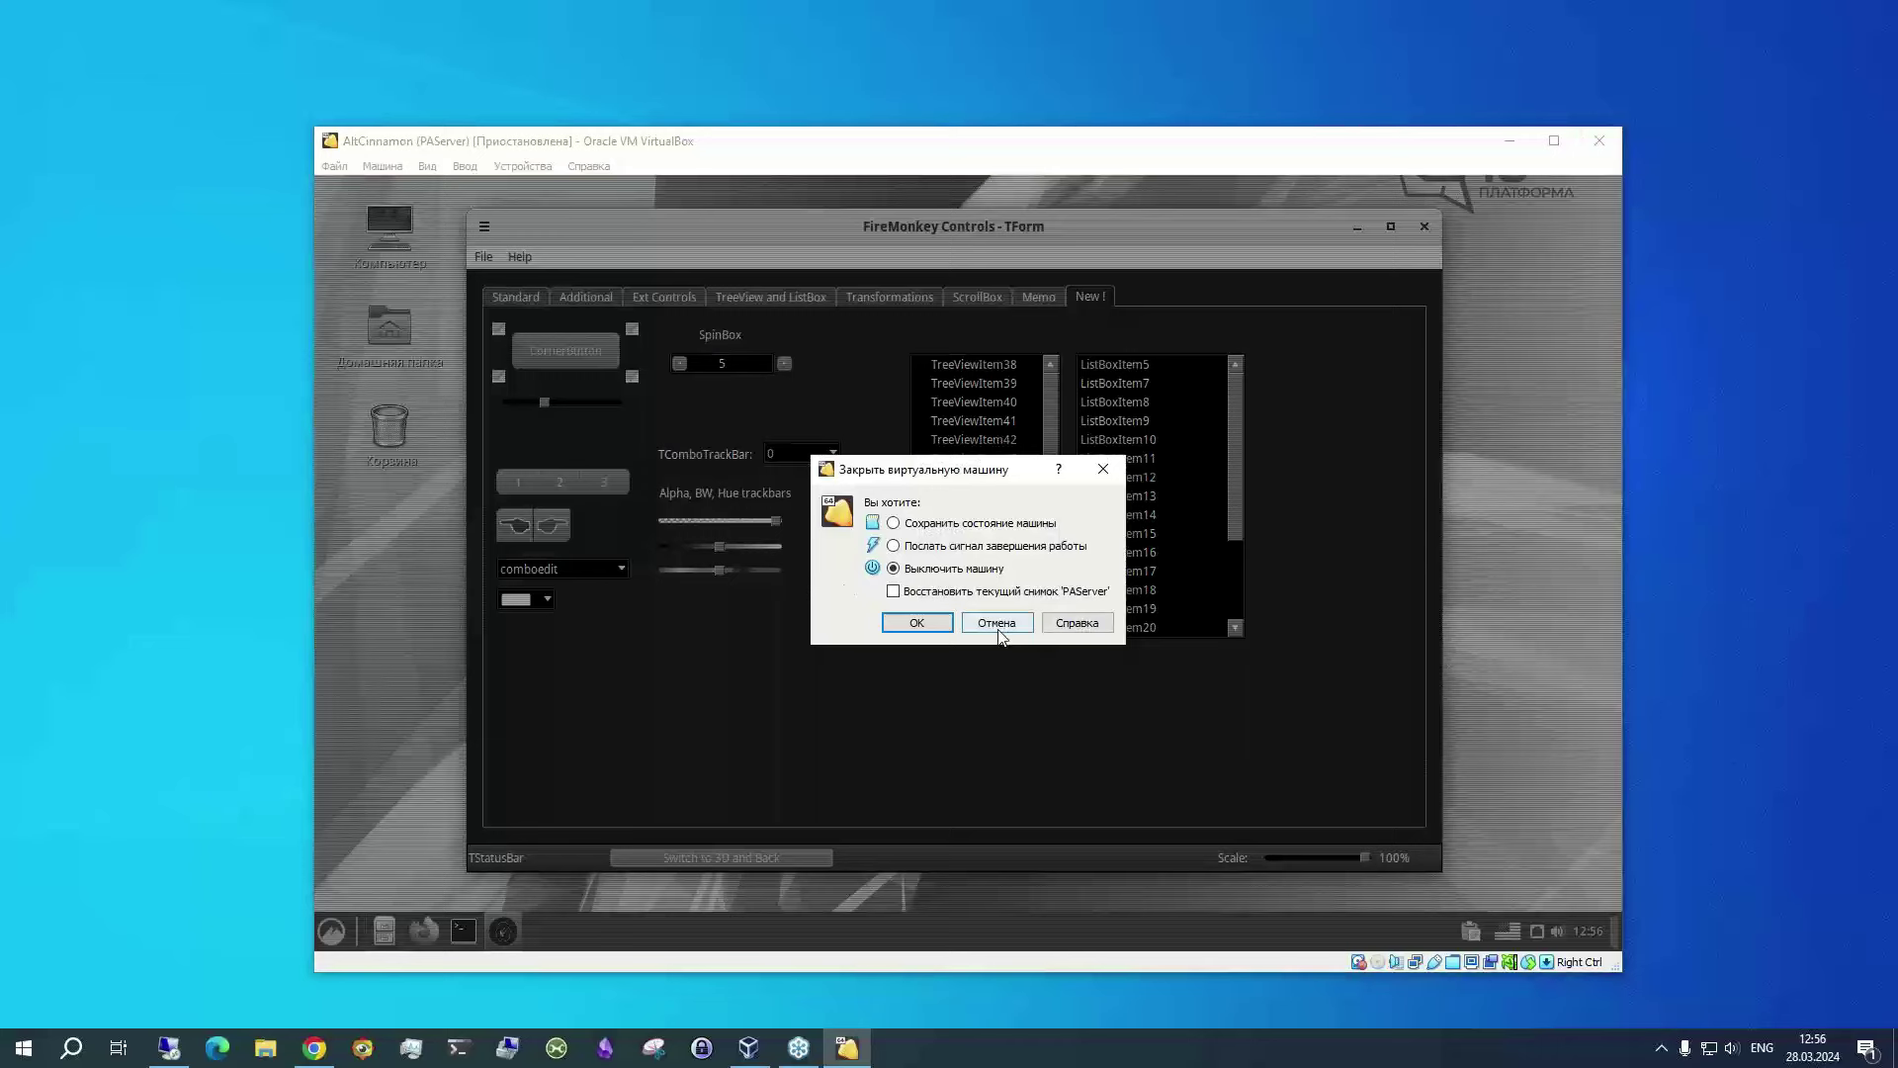
click(997, 623)
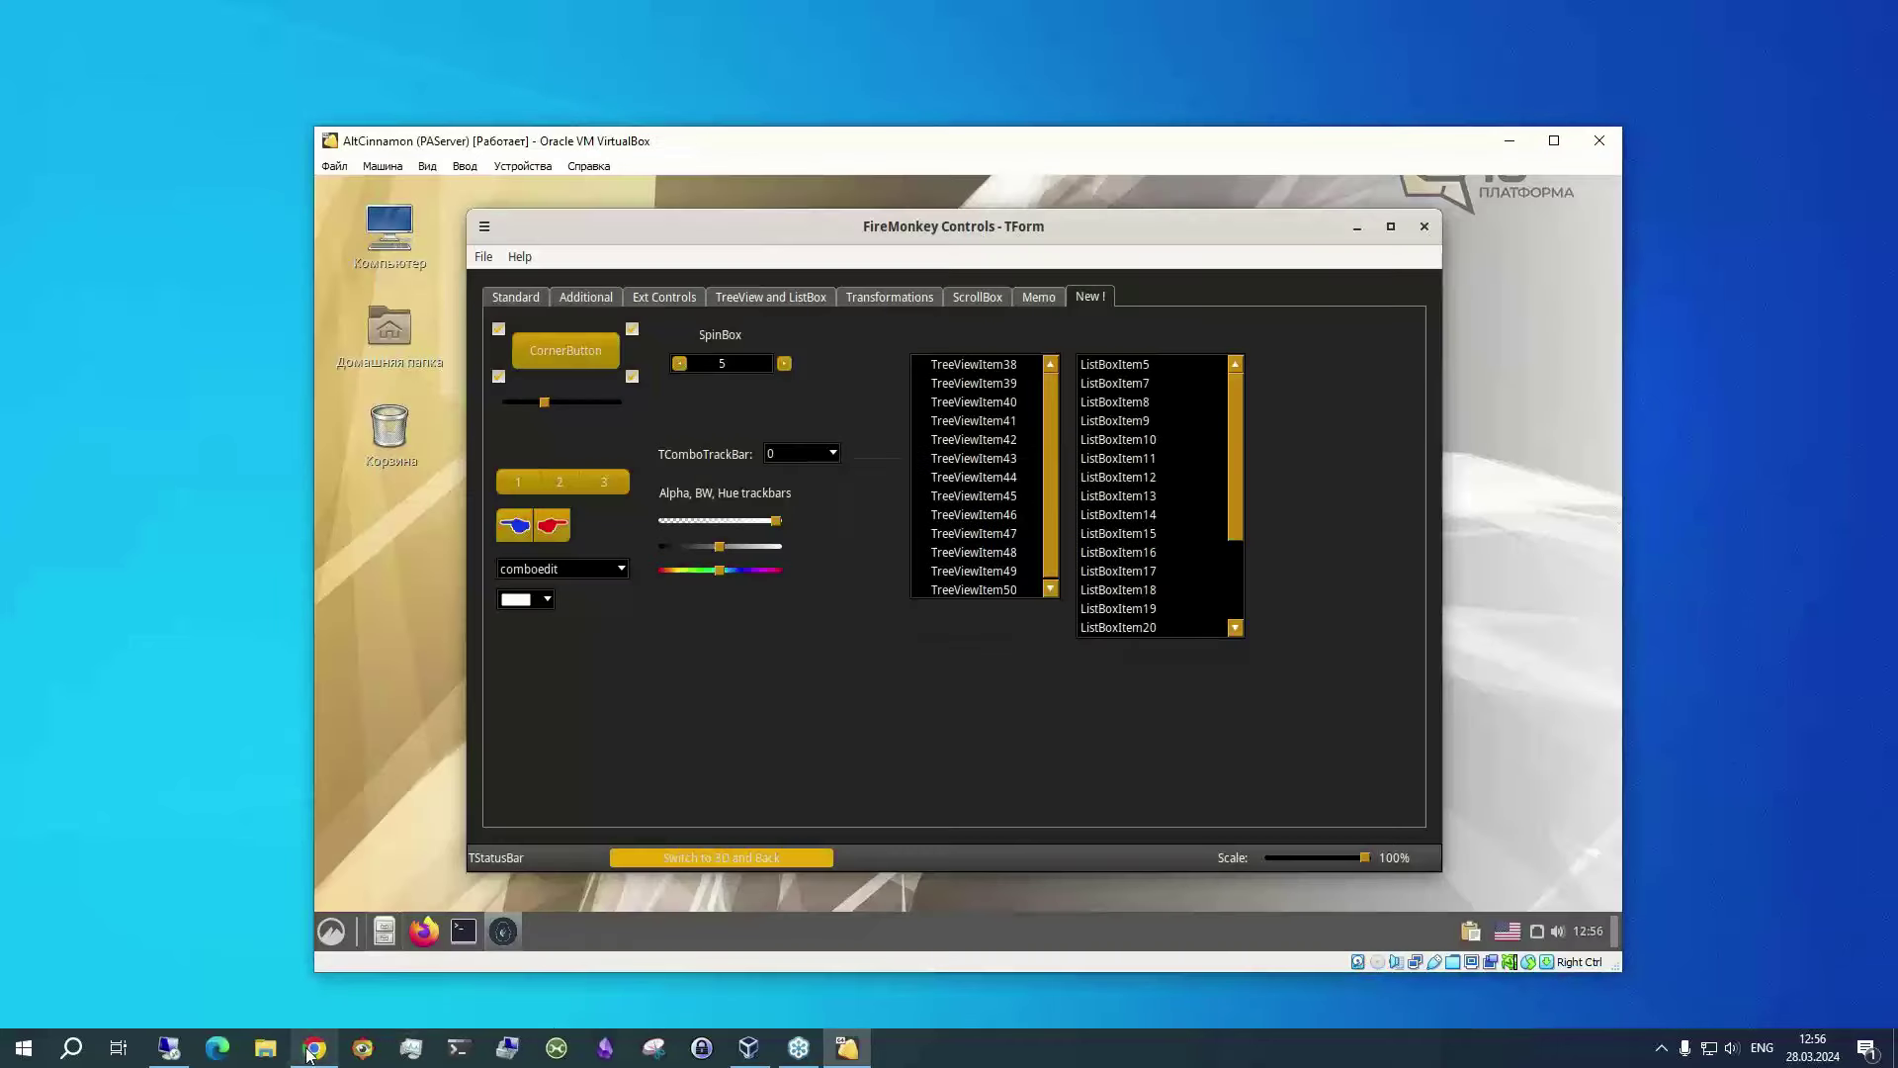
click(331, 930)
click(360, 872)
key(Return)
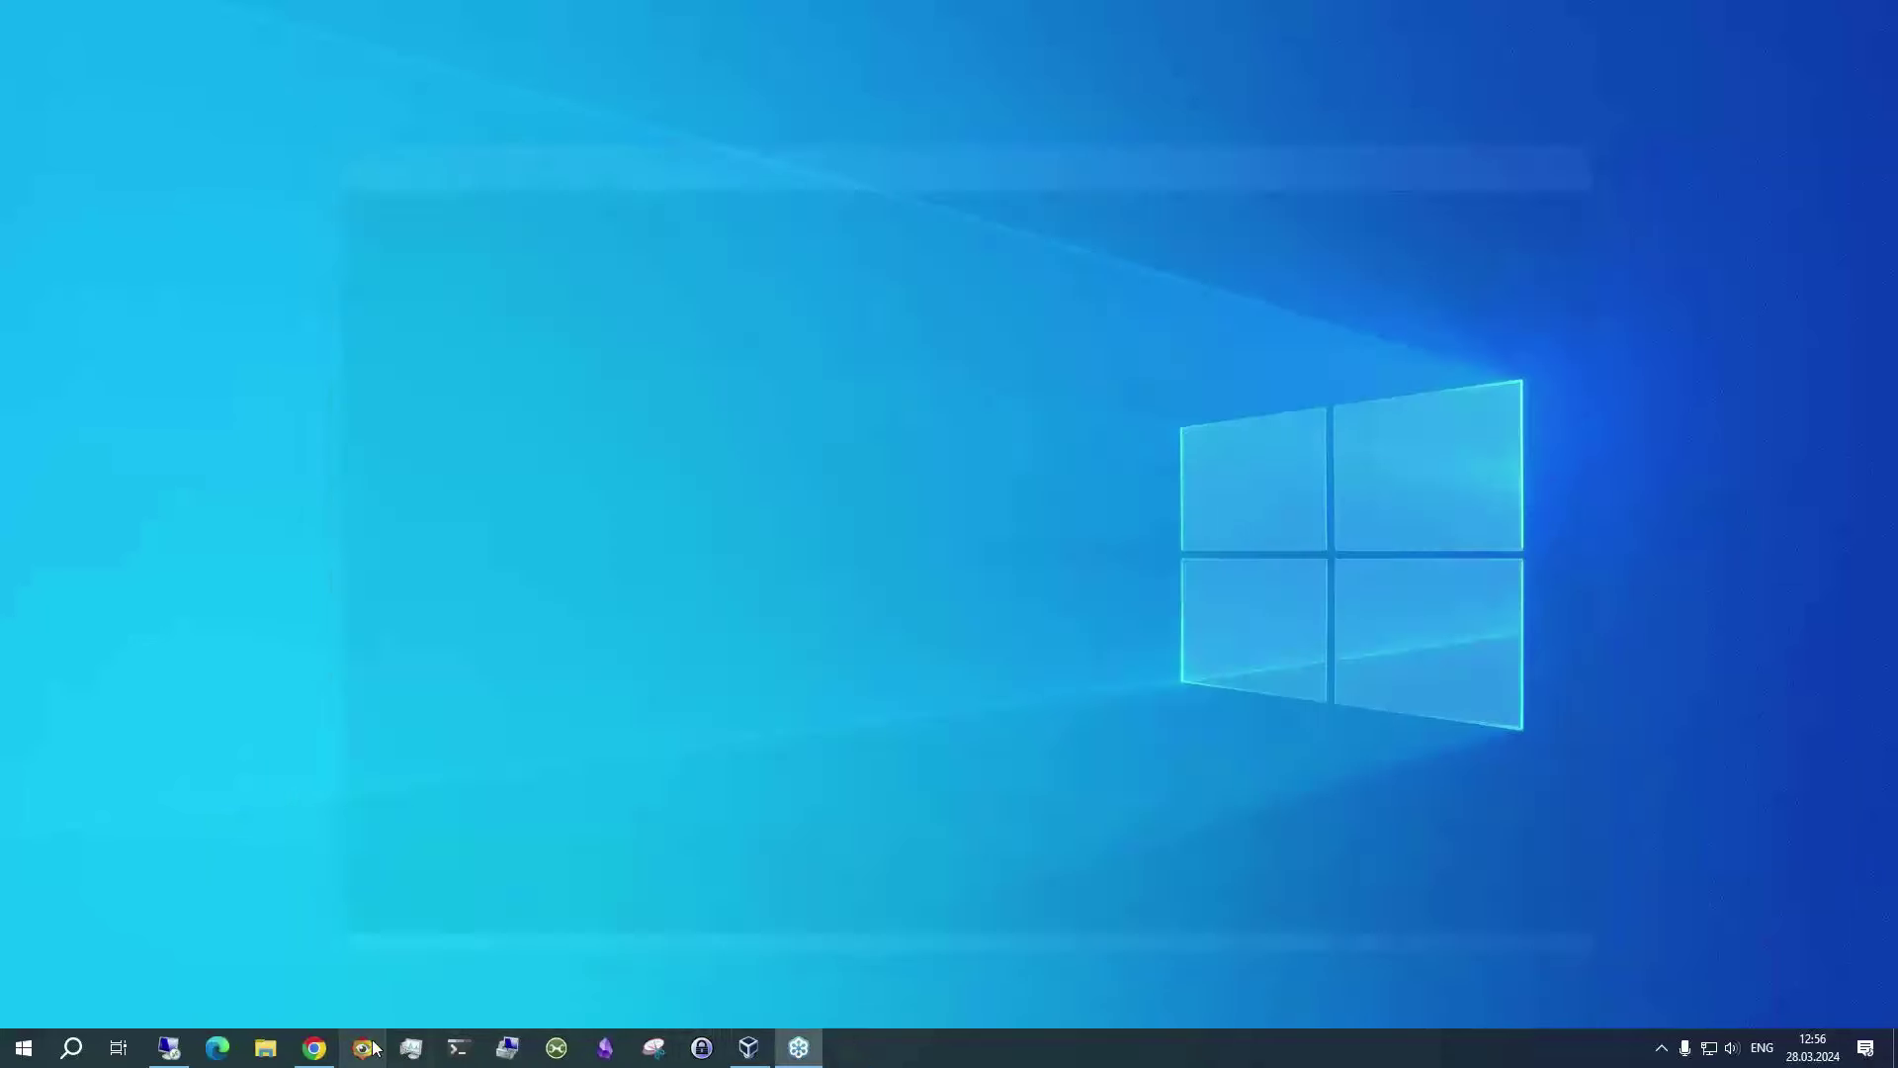
Switch to the presentation in the remote desktop session and advance to the slide "Связь из Delphi IDE"
click(169, 1048)
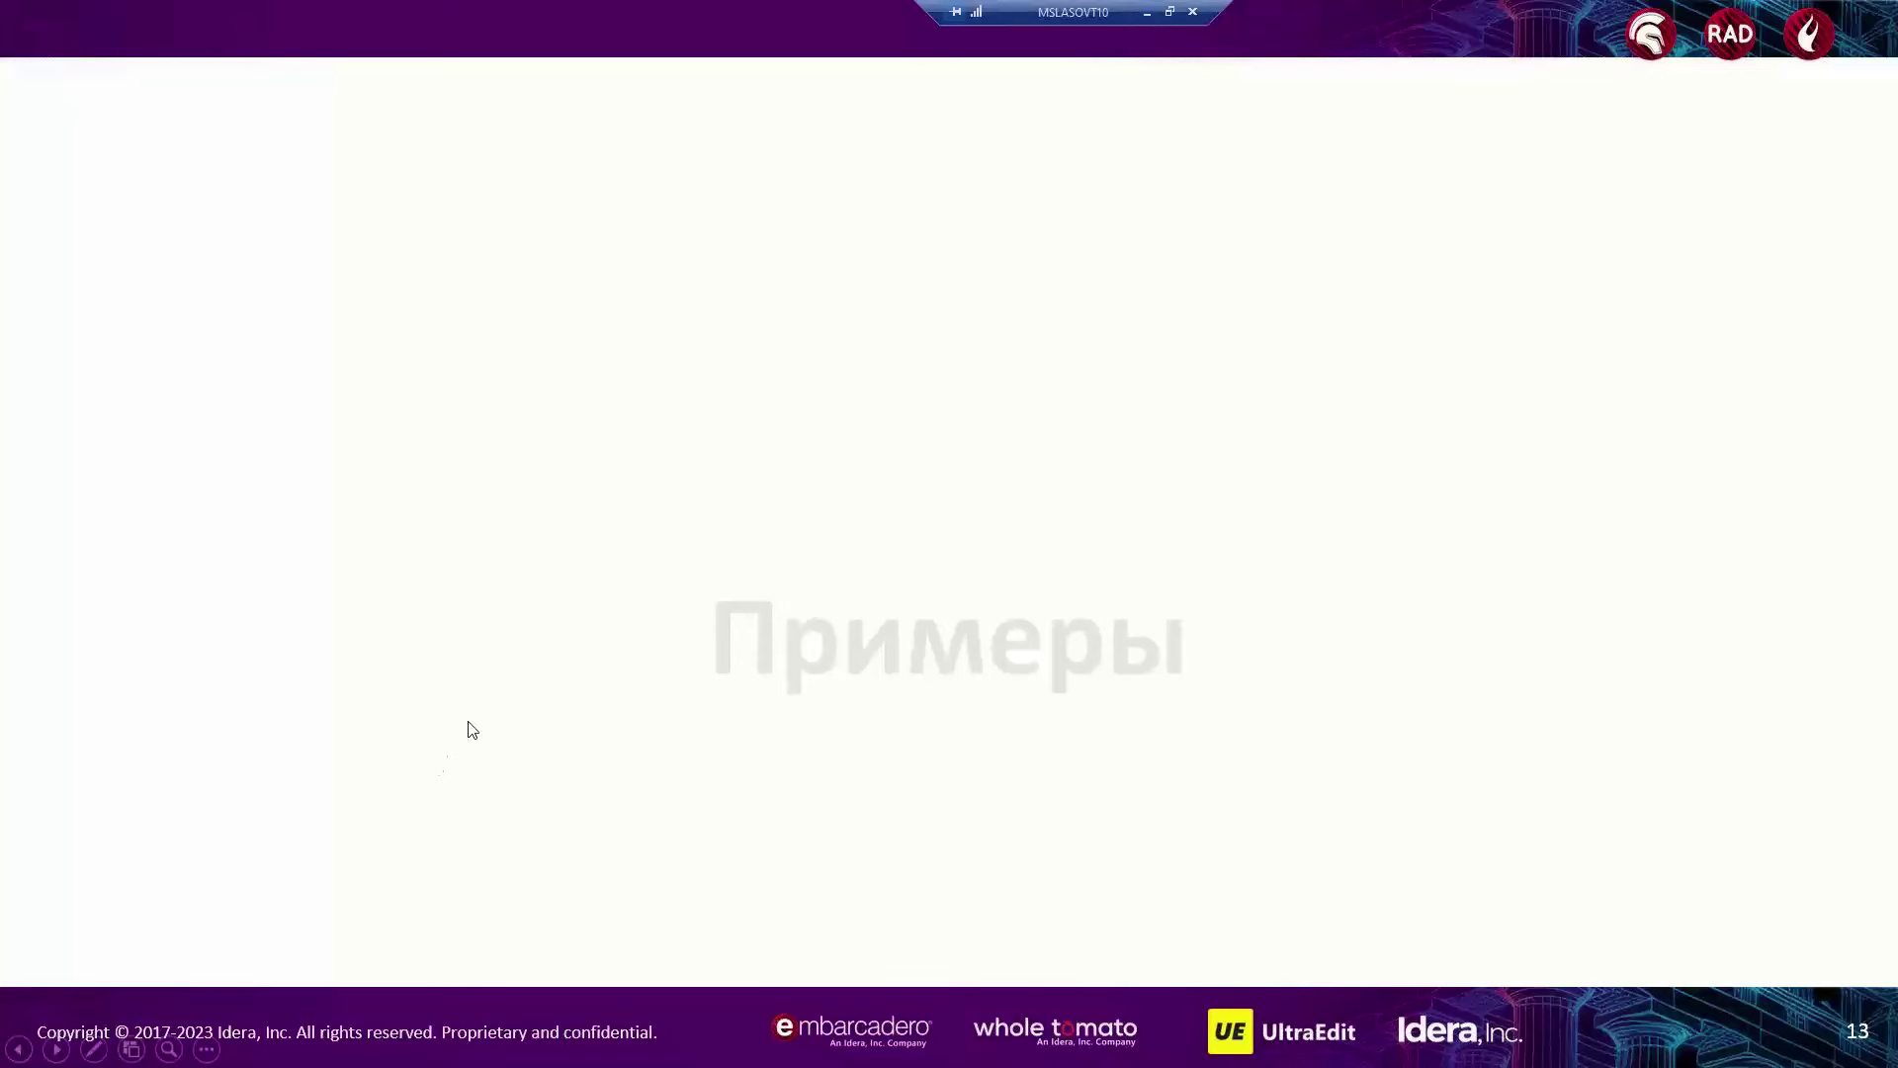
click(794, 549)
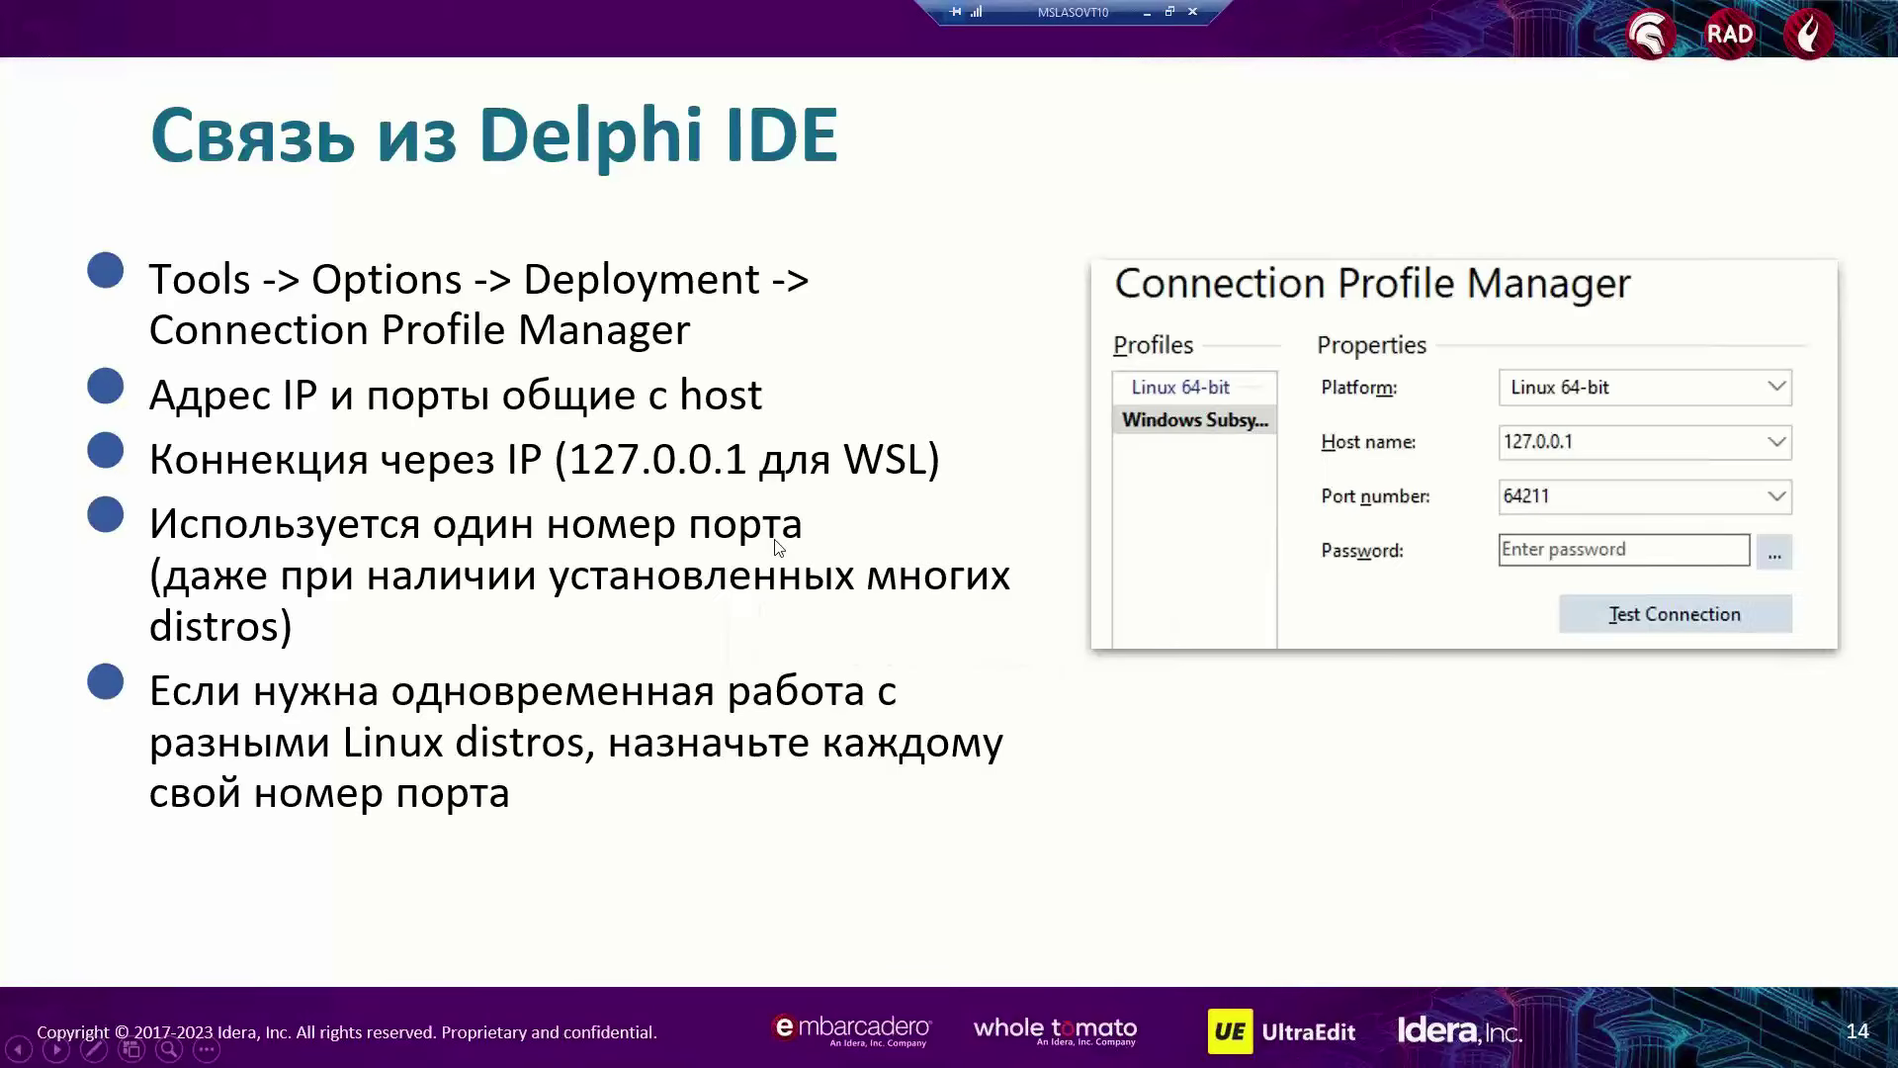